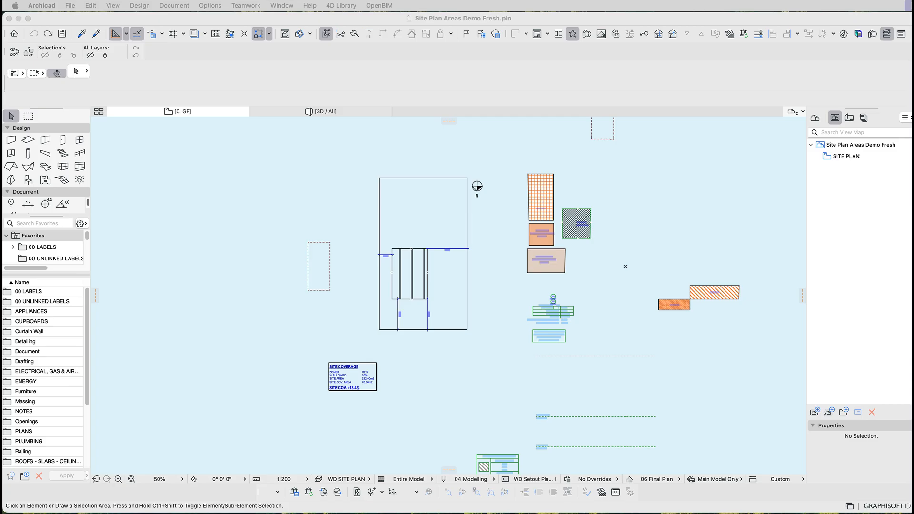
Paste the lot survey image into the floor plan and move it to the clear area beside the existing site plan.
mouse_move(619, 386)
mouse_down()
mouse_move(547, 318)
mouse_move(328, 327)
mouse_up()
click(395, 387)
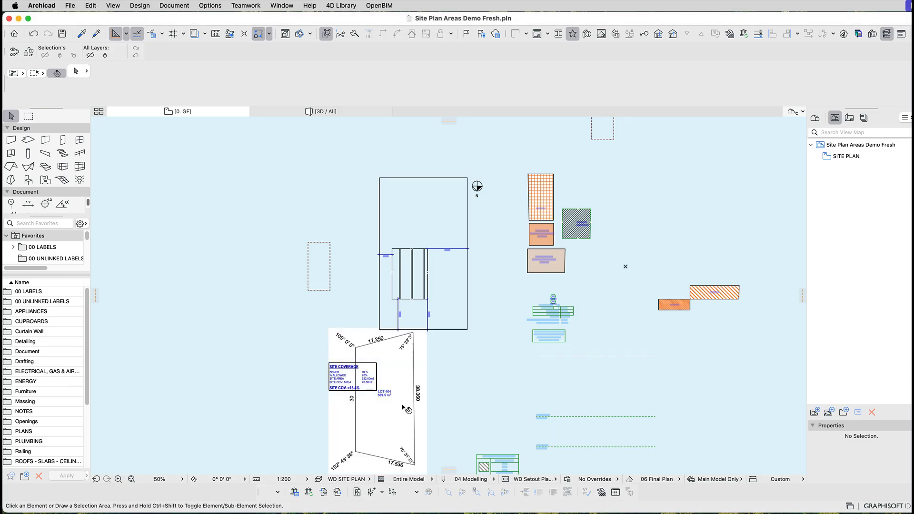
click(406, 426)
drag(406, 427, 275, 299)
click(255, 297)
middle_drag(255, 297, 460, 309)
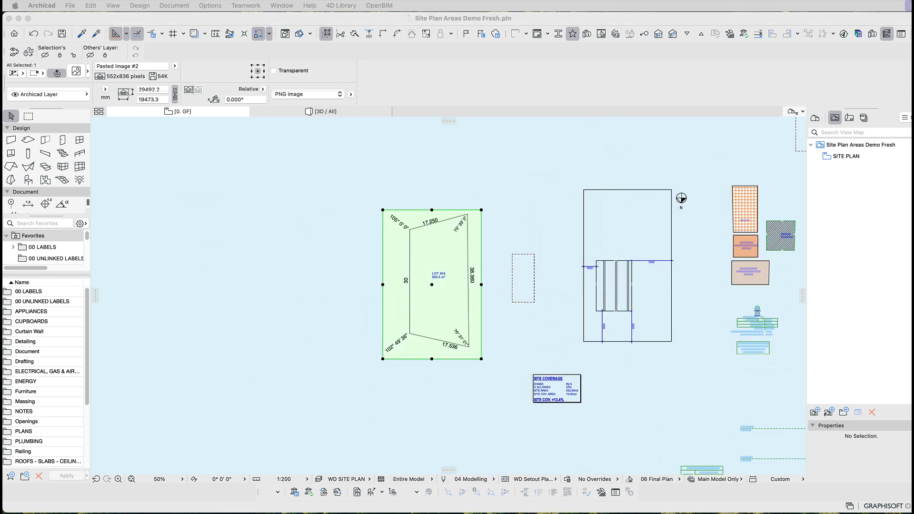
click(354, 275)
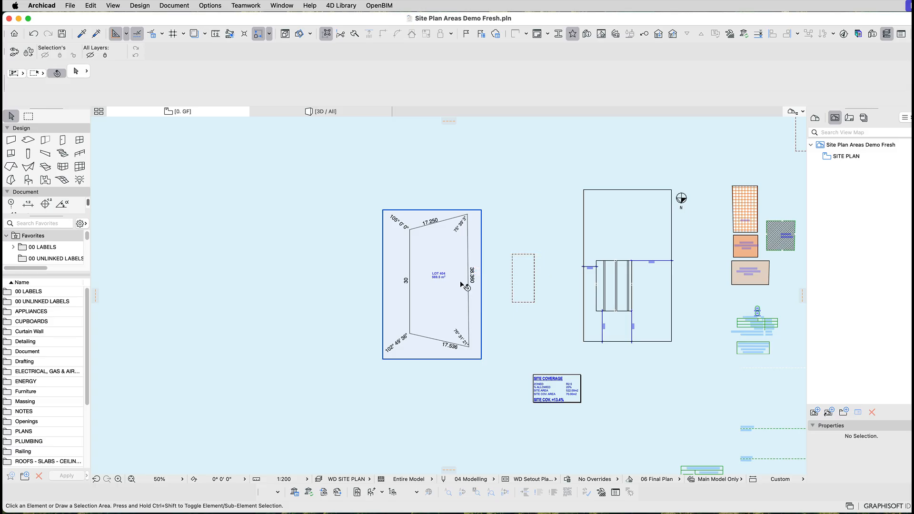
Start a graphically defined Resize of the survey image, with its centre at the upper-right lot corner.
scroll(466, 287, up, 3)
click(428, 350)
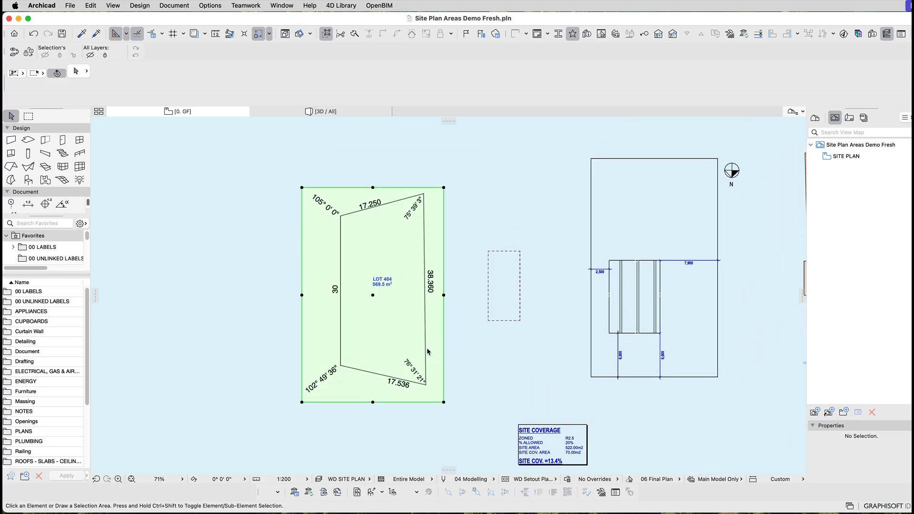
key(super+k)
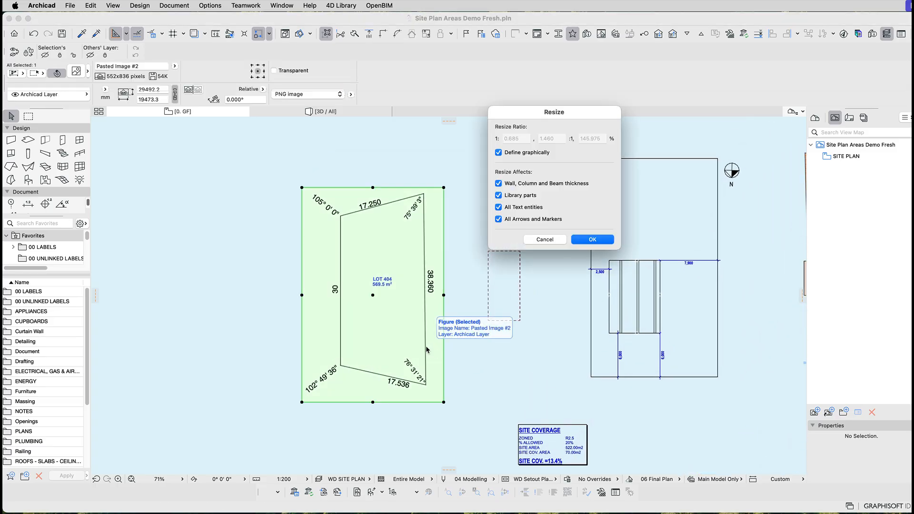
click(602, 243)
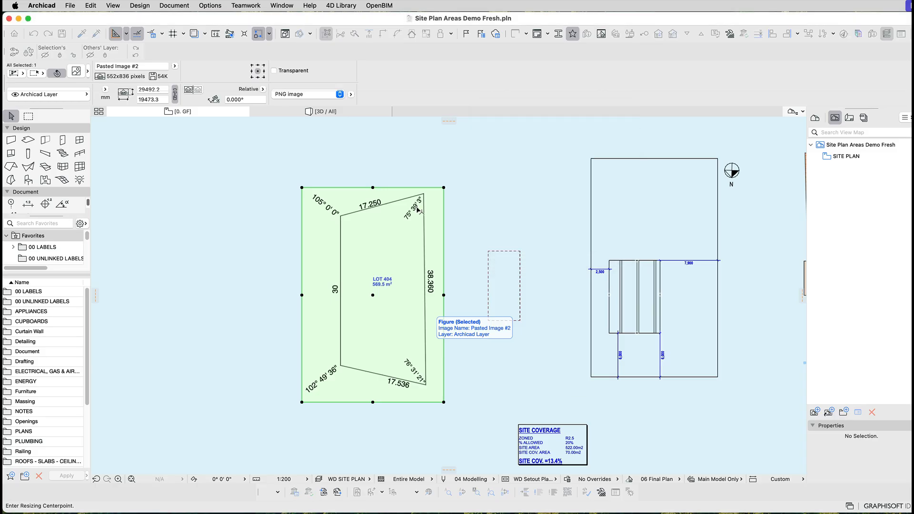
scroll(424, 196, up, 5)
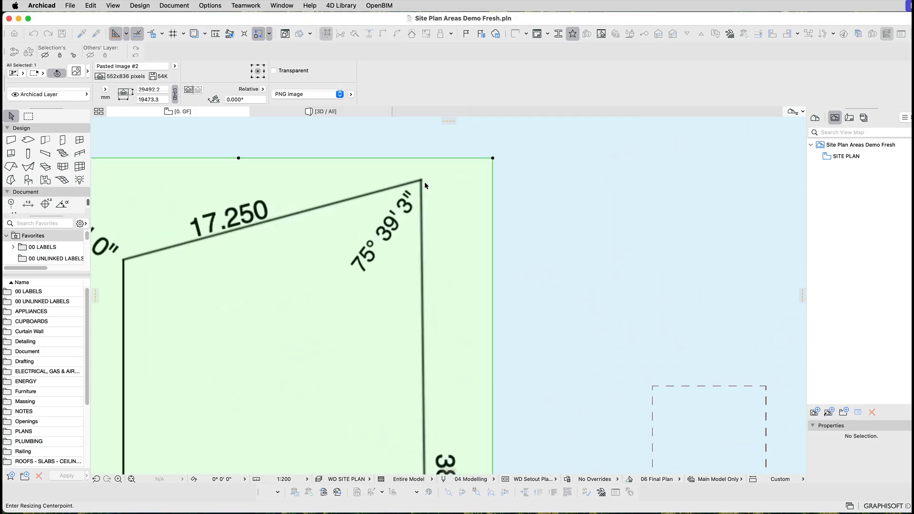
scroll(423, 182, up, 5)
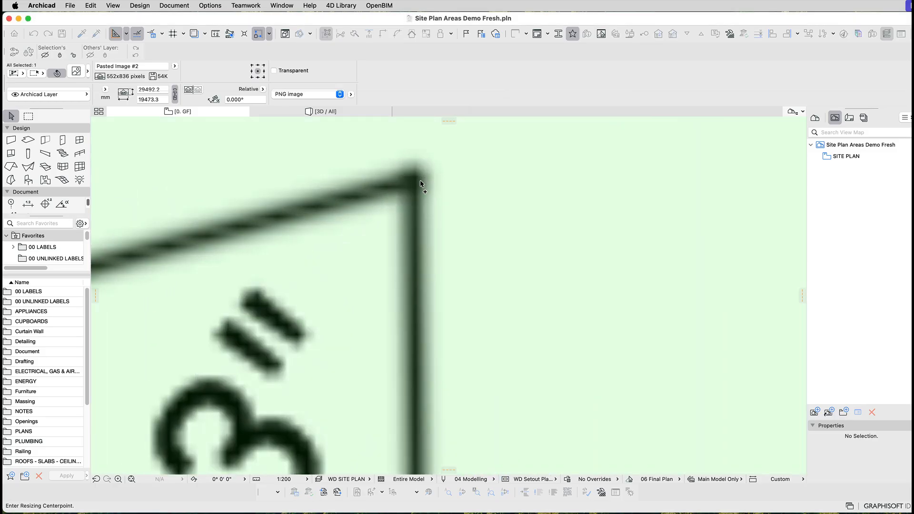
click(418, 182)
Set the resize reference vector's end at the lot's lower-right corner, at the foot of the 38.360 boundary.
scroll(433, 227, down, 2)
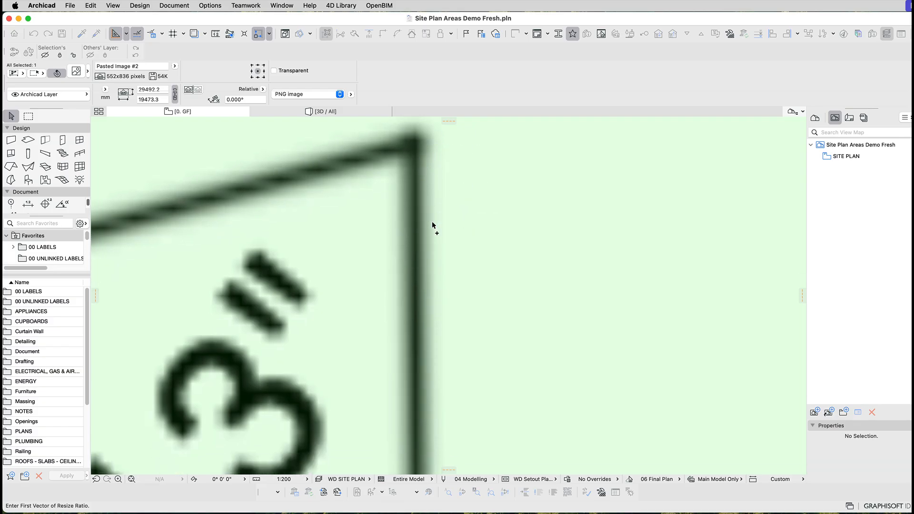
scroll(439, 237, down, 4)
middle_drag(474, 376, 491, 43)
middle_drag(431, 458, 424, 144)
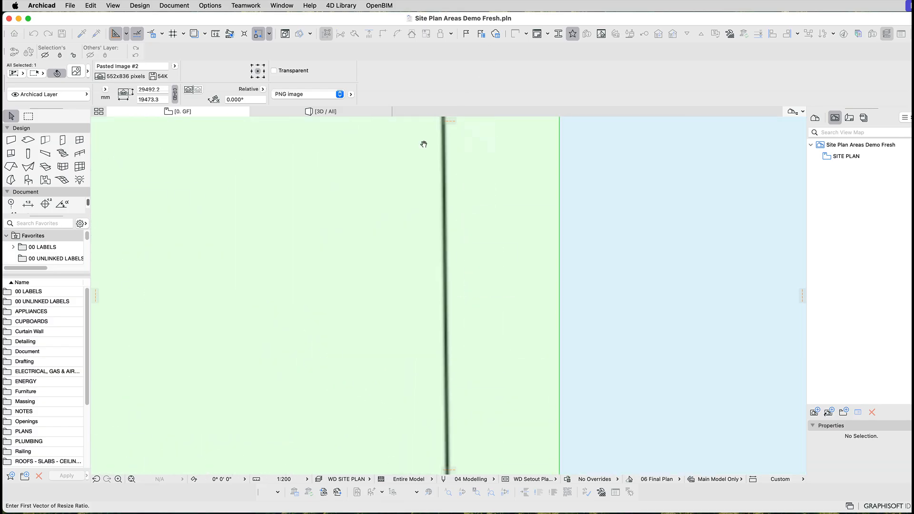
middle_drag(415, 429, 430, 128)
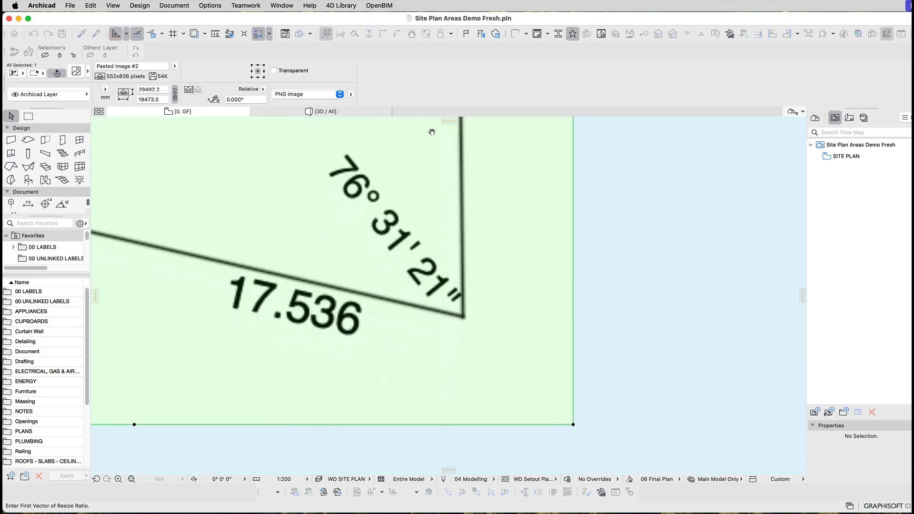
click(464, 315)
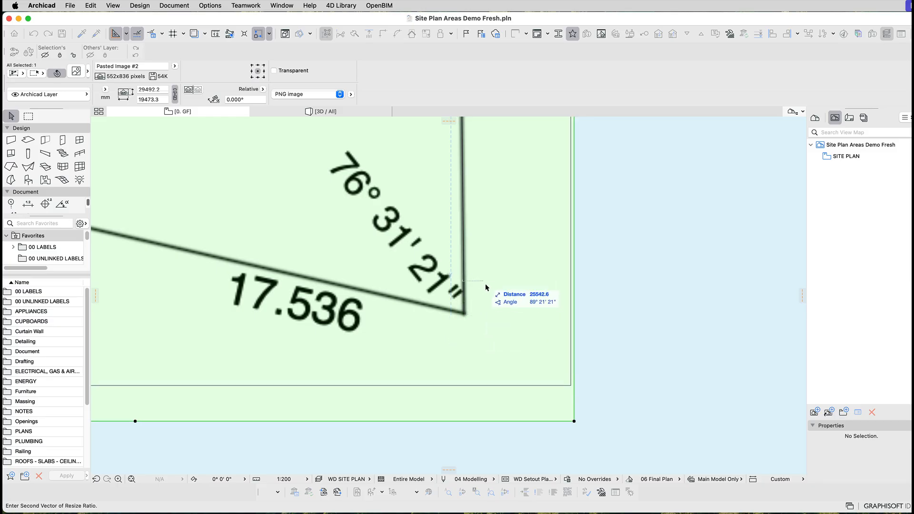
Scale the survey image by setting the second resize vector's distance to 38360 along the same boundary.
scroll(486, 284, down, 3)
middle_drag(489, 246, 477, 338)
scroll(478, 338, down, 1)
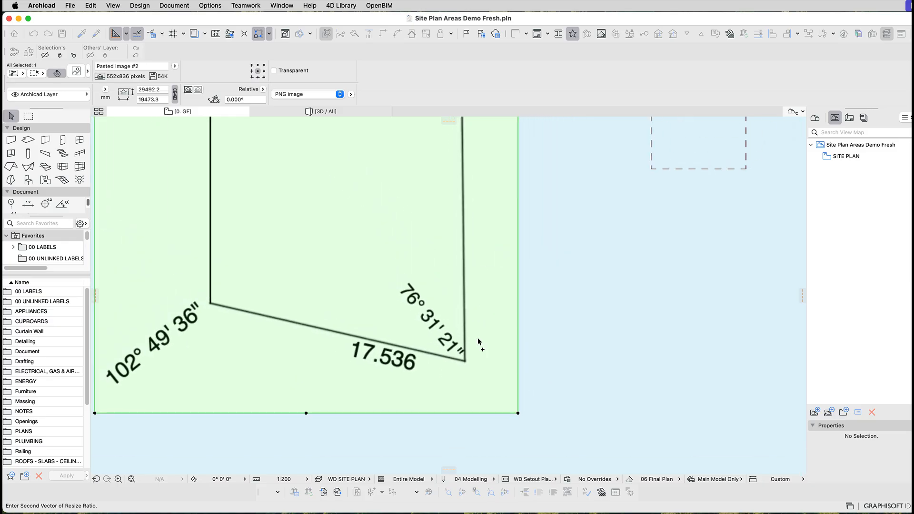
middle_drag(492, 249, 480, 377)
scroll(448, 290, up, 3)
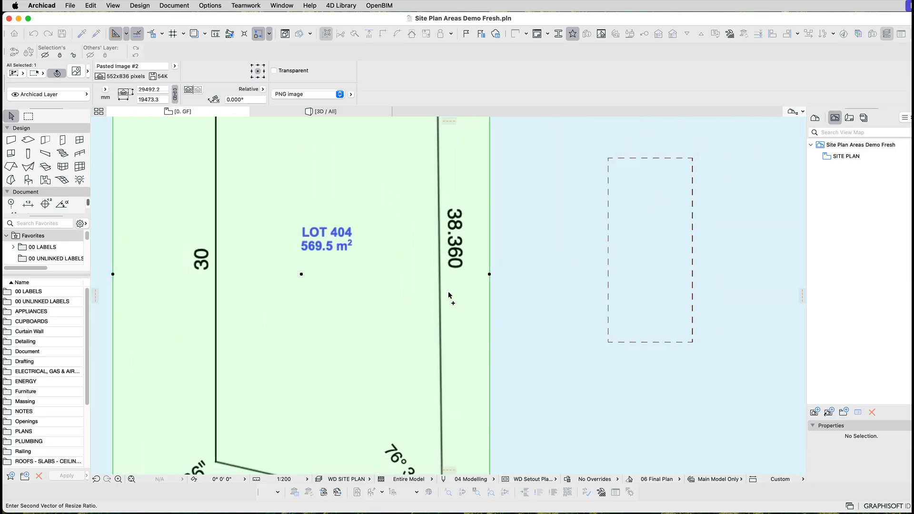
scroll(448, 291, down, 2)
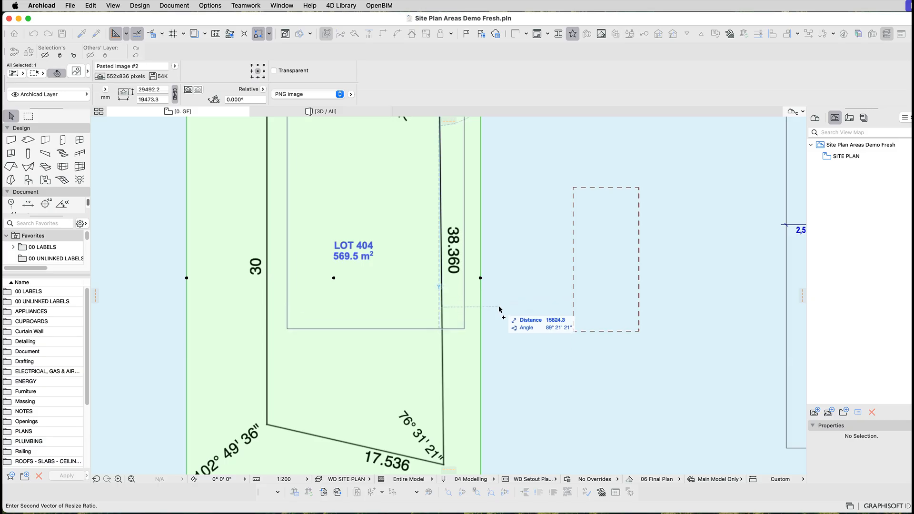
text(3)
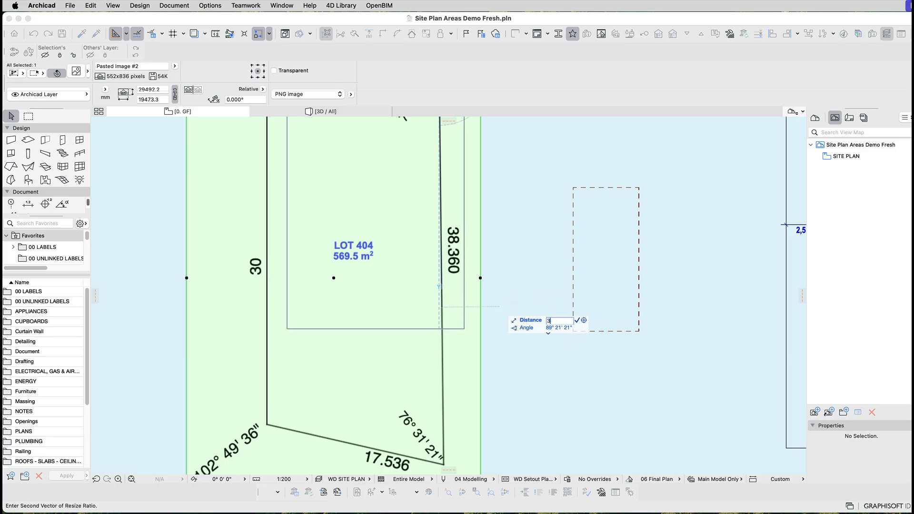
text(8360)
key(Return)
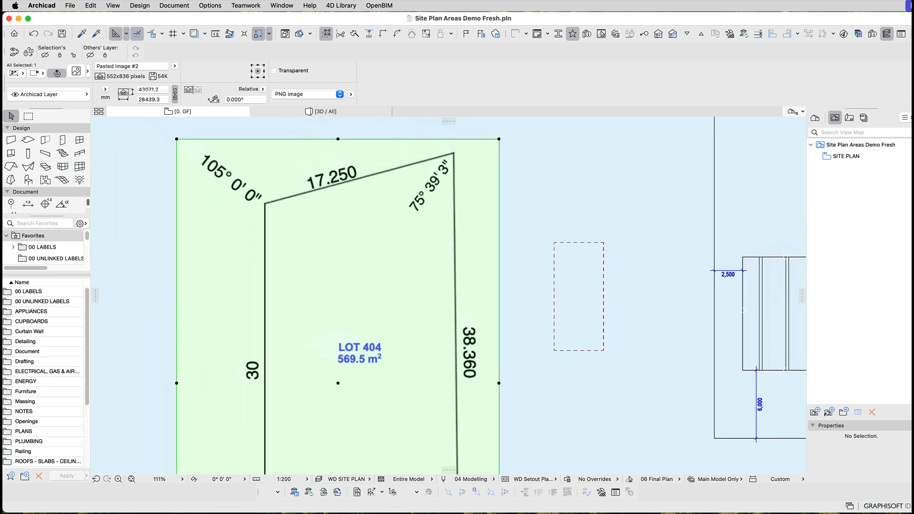
Measure the lot's right-hand boundary on the resized image from its lower to its upper corner.
scroll(449, 296, down, 5)
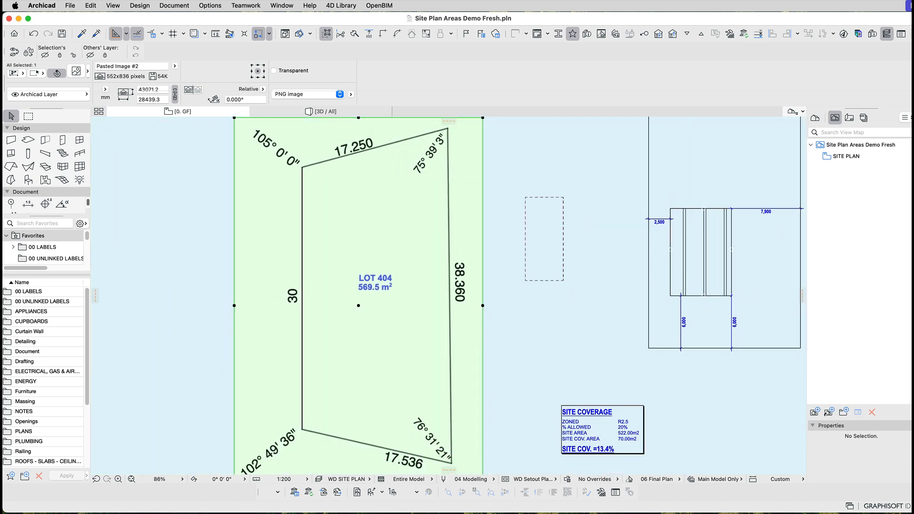
key(m)
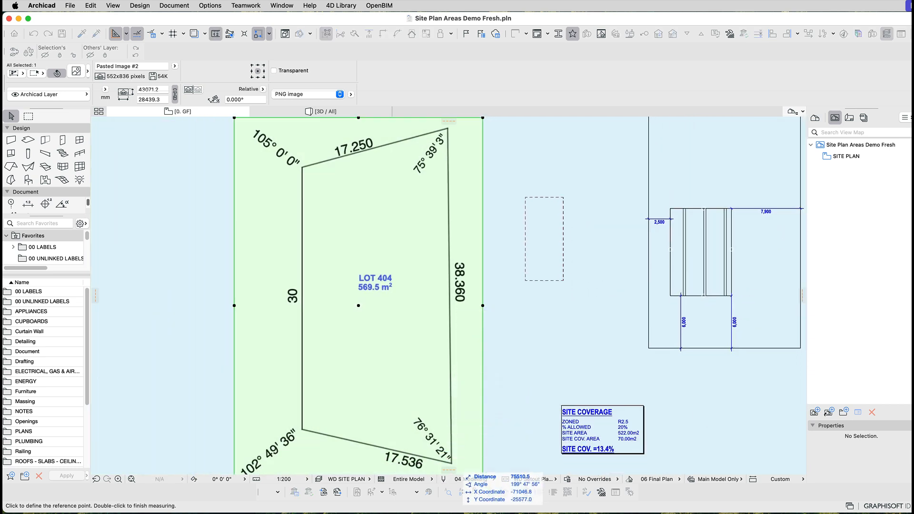
click(452, 462)
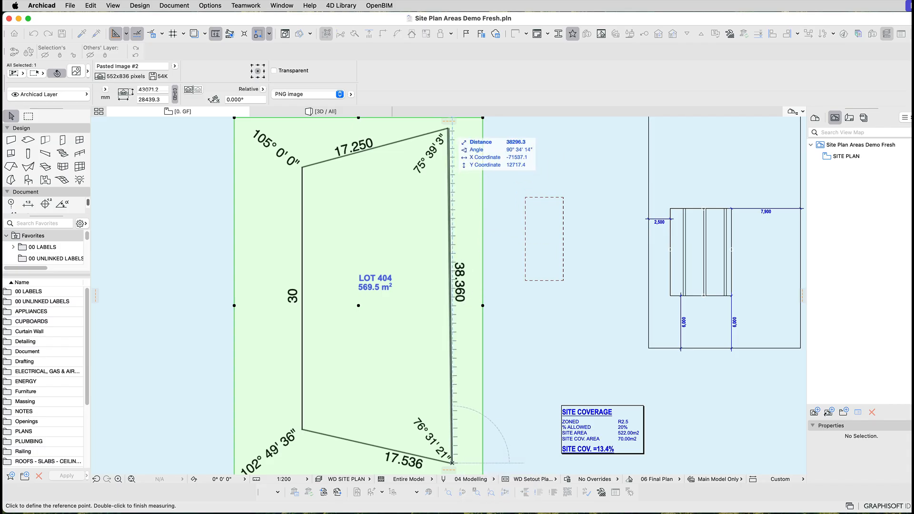
key(Escape)
key(Escape)
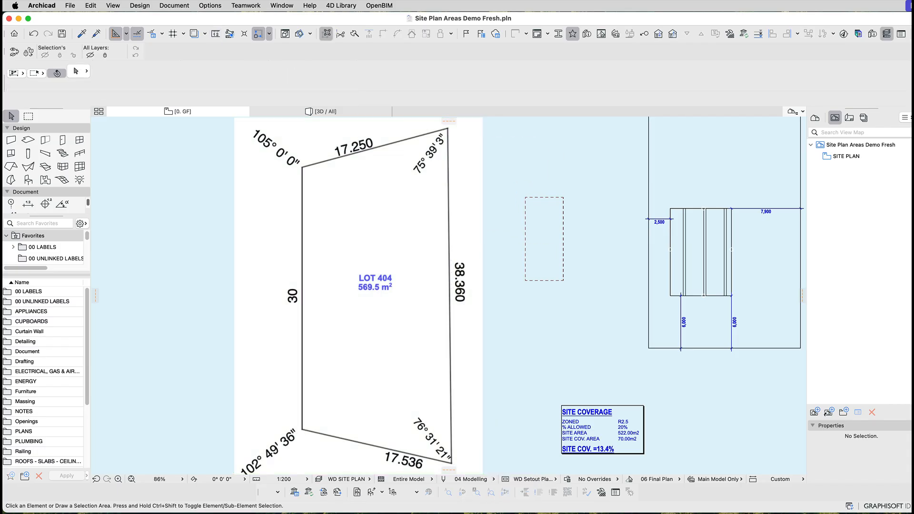
Place a Boundary Setup 4D object on the a2_survey layer with its anchor at the lot's bottom-left corner.
scroll(415, 244, down, 2)
scroll(406, 277, down, 2)
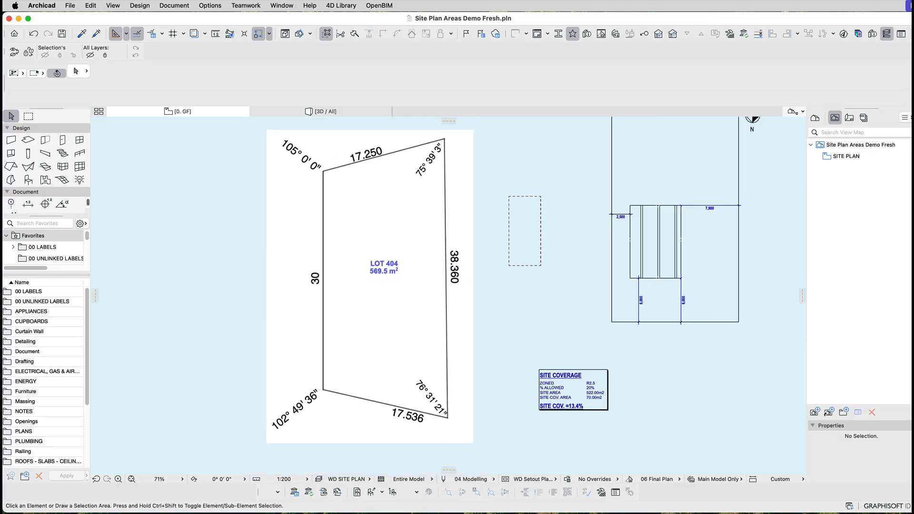
double_click(28, 180)
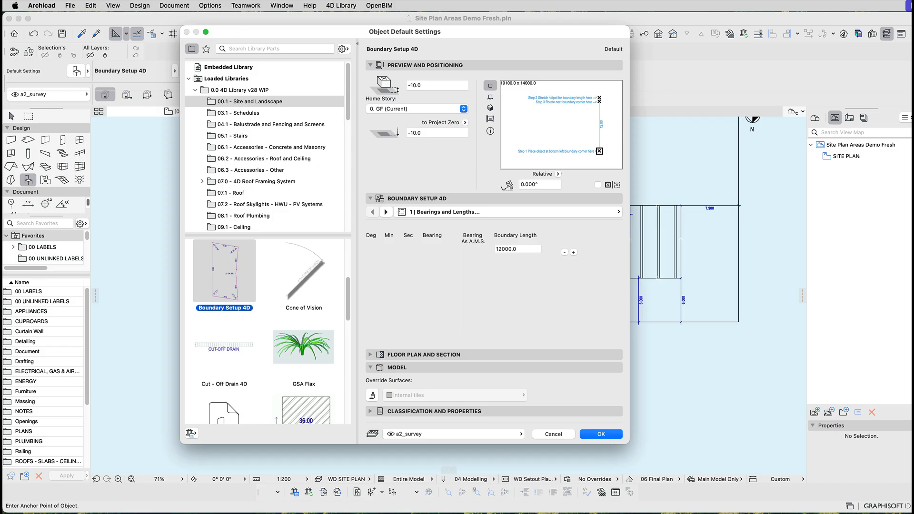
key(Return)
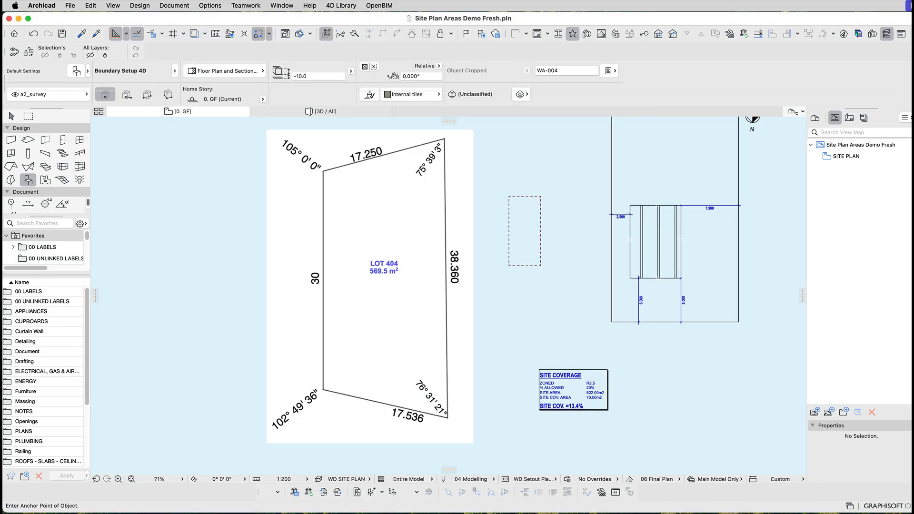
scroll(322, 394, up, 10)
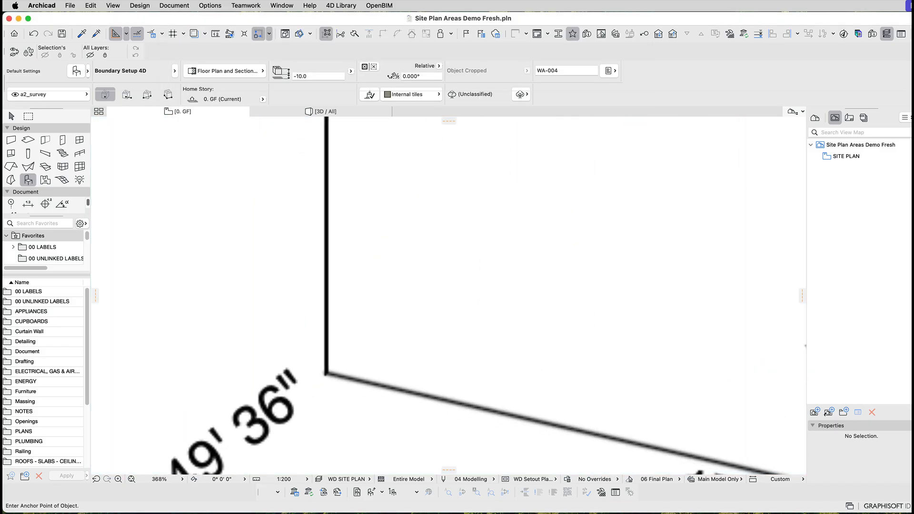
click(325, 372)
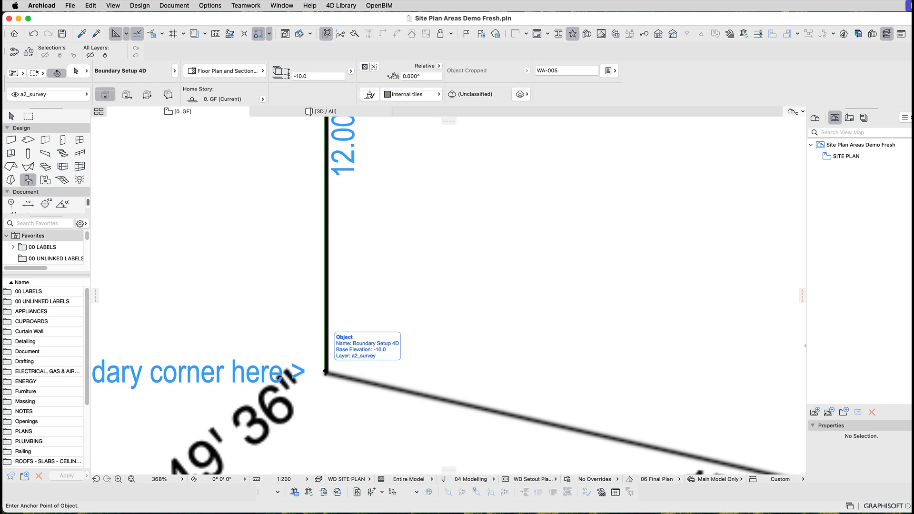
click(326, 372)
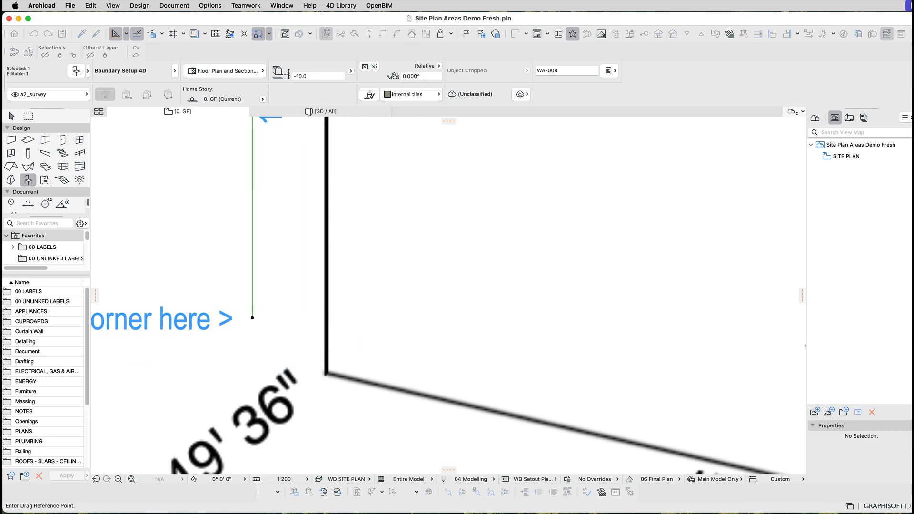
click(326, 372)
scroll(333, 375, down, 3)
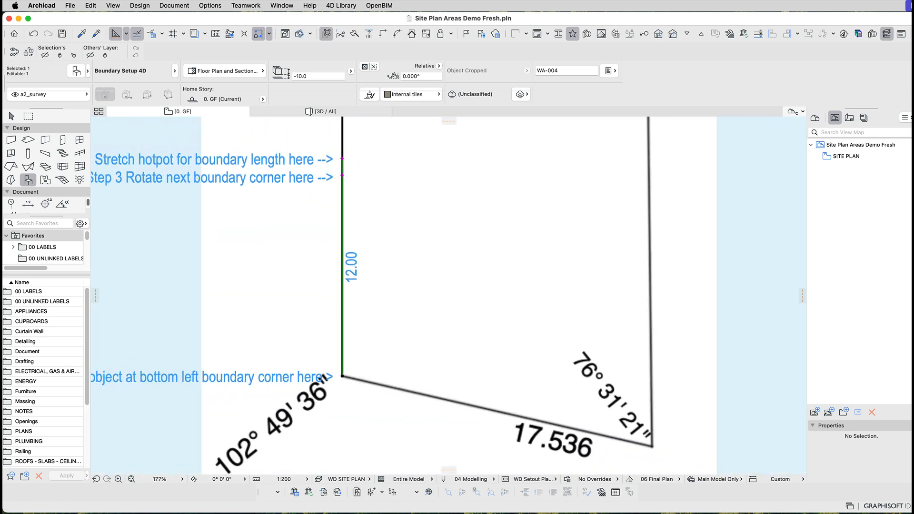
Stretch the boundary object's first side up the lot's left edge to a boundary length of 30000.
scroll(488, 423, down, 5)
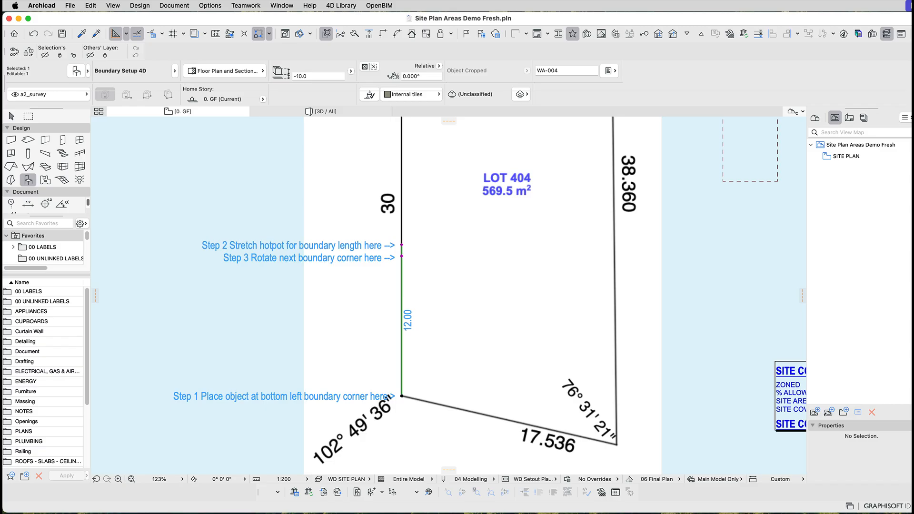
click(402, 244)
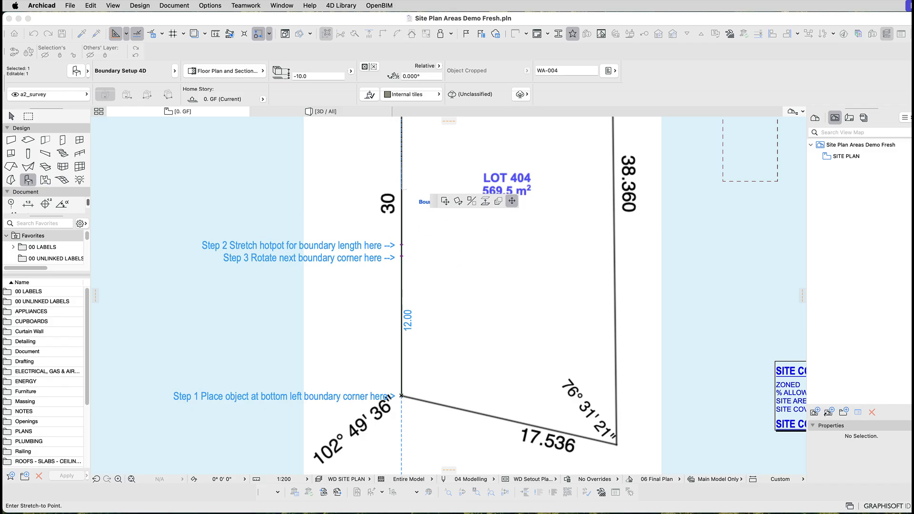
scroll(476, 286, up, 5)
text(30000)
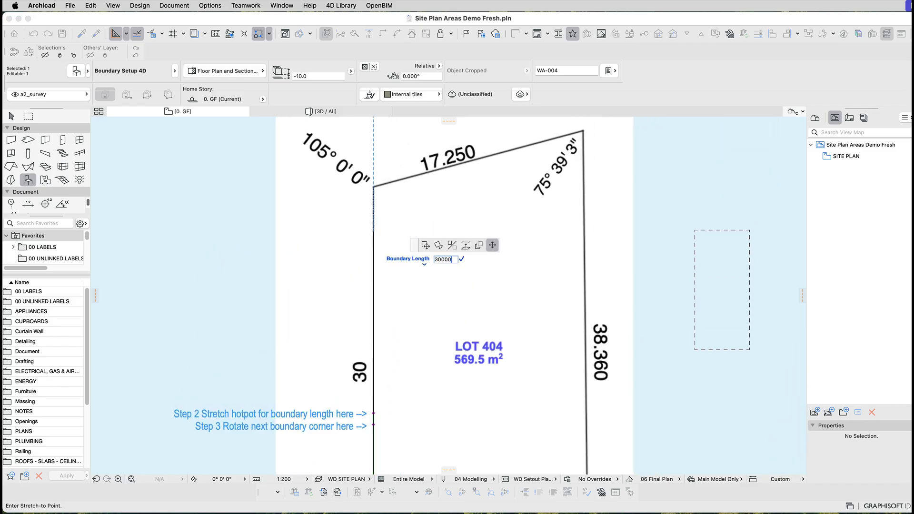
key(Return)
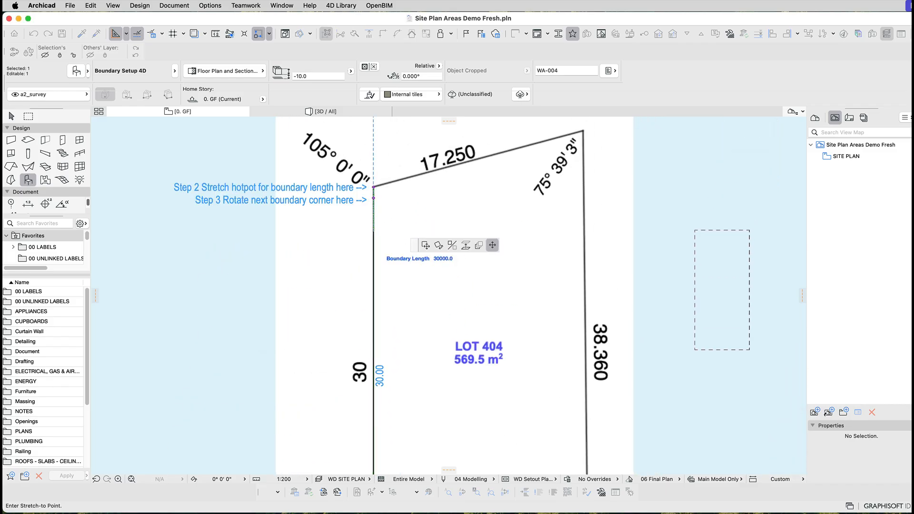
Rotate out the next boundary segment at the lot's upper-left corner with a corner angle of 105°.
scroll(448, 295, up, 2)
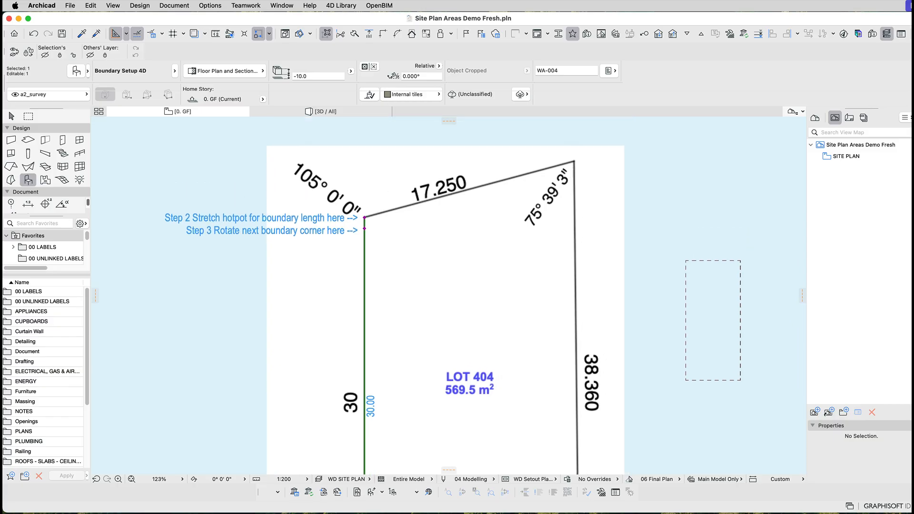
click(364, 229)
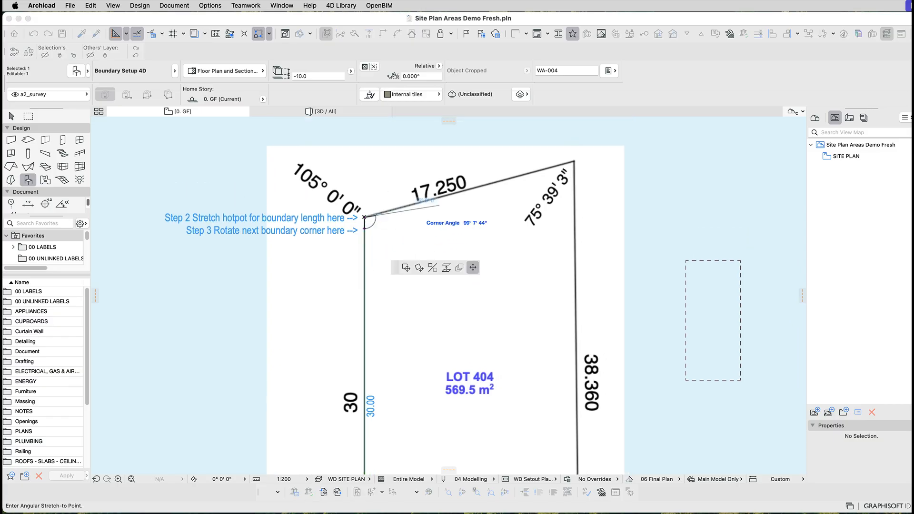
key(Tab)
text(105)
key(Return)
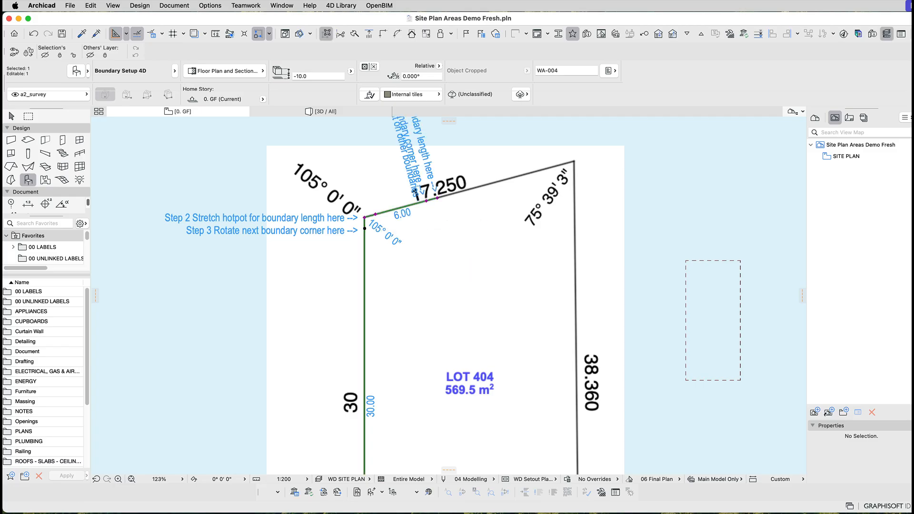
Stretch the boundary object's second segment along the lot's upper edge to a boundary length of 17250.
scroll(793, 337, right, 3)
click(426, 230)
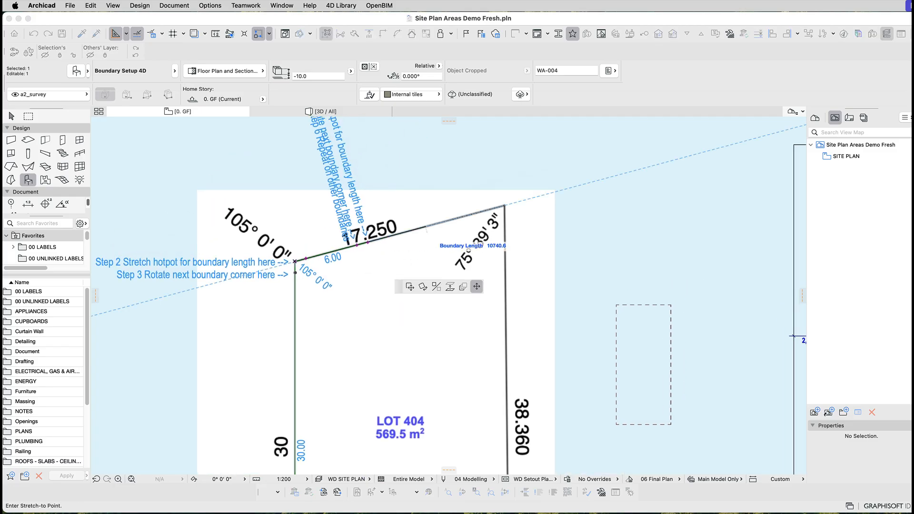
key(Tab)
text(17250)
key(Return)
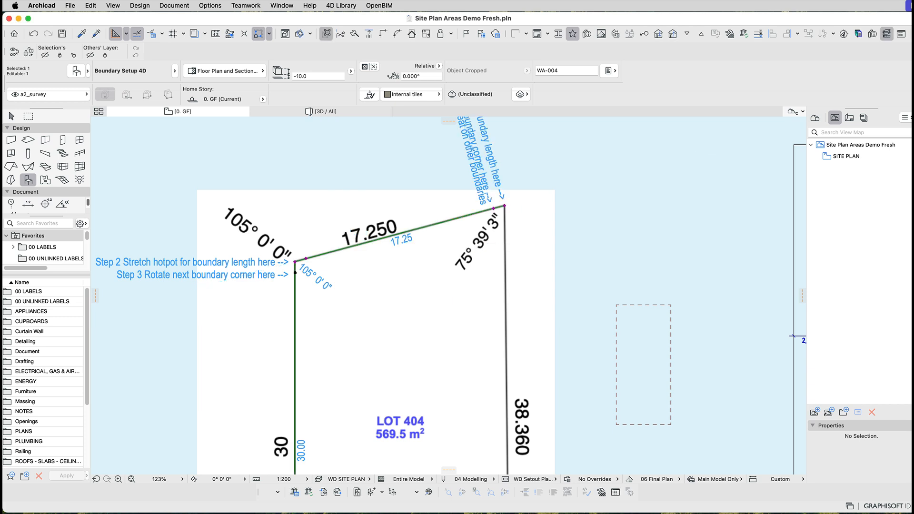
Rotate out the third boundary segment at the lot's upper-right corner with a corner angle of 75° 39' 3".
click(504, 205)
key(Tab)
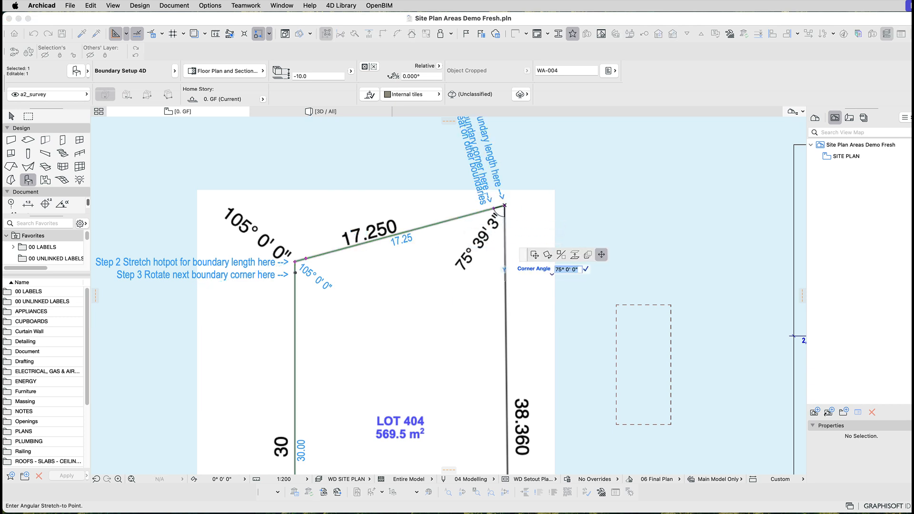
text(75°)
text( 39' 3)
key(Return)
Stretch the third boundary segment down the lot's right edge to a boundary length of 38360.
click(507, 340)
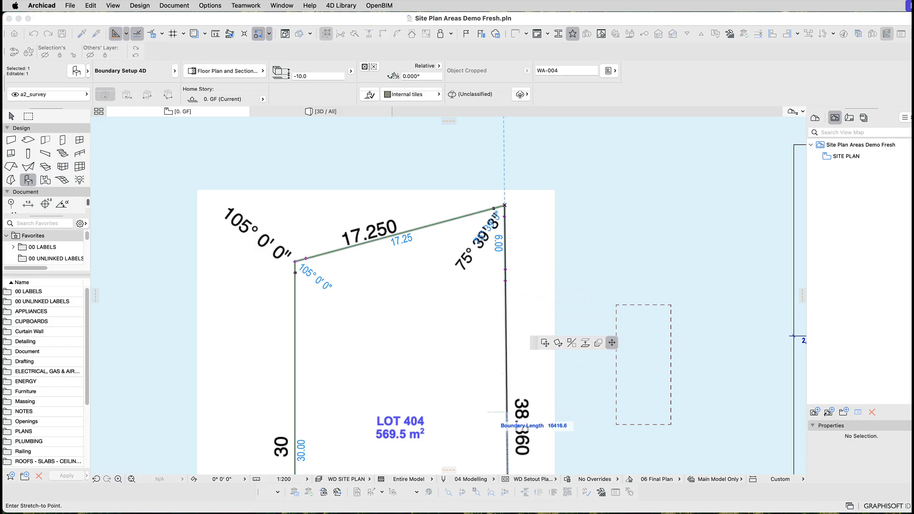
scroll(506, 340, down, 5)
key(Tab)
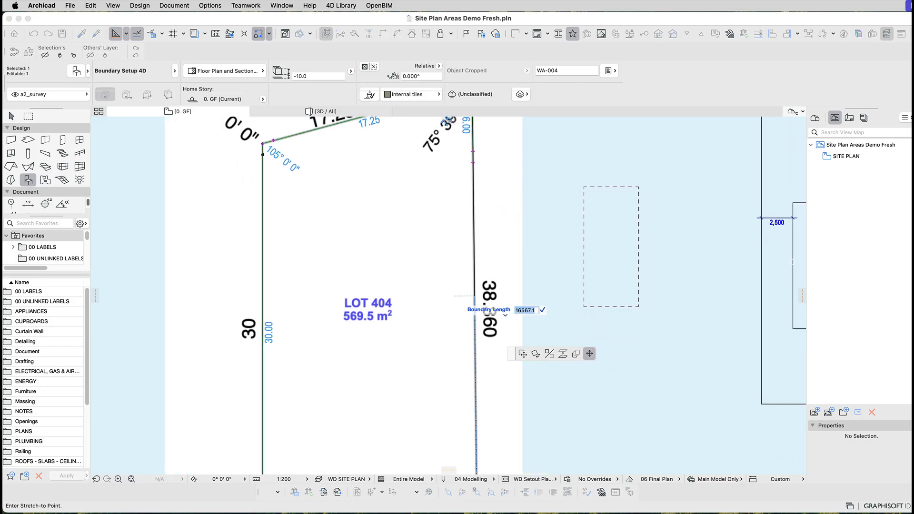
text(38.36)
key(Return)
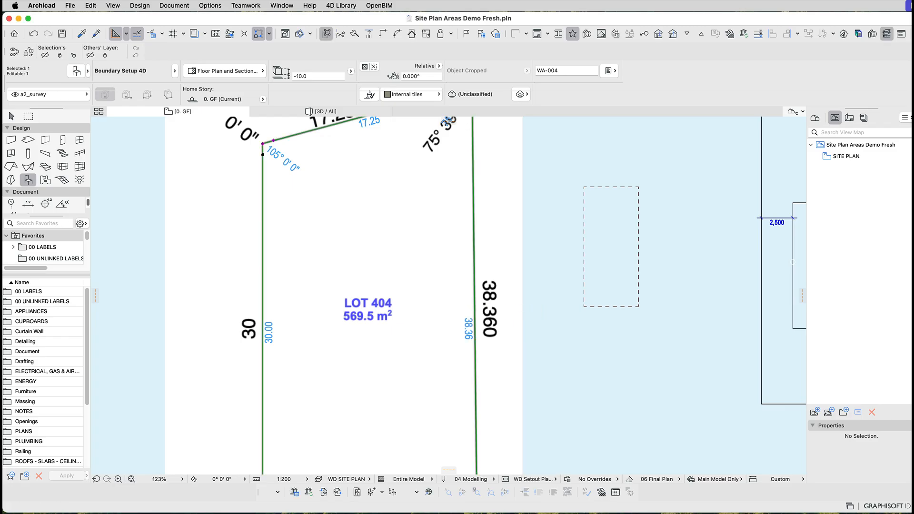
Rotate out the fourth boundary segment at the lot's lower-right corner with a corner angle of 76° 31' 21".
middle_drag(449, 414, 466, 148)
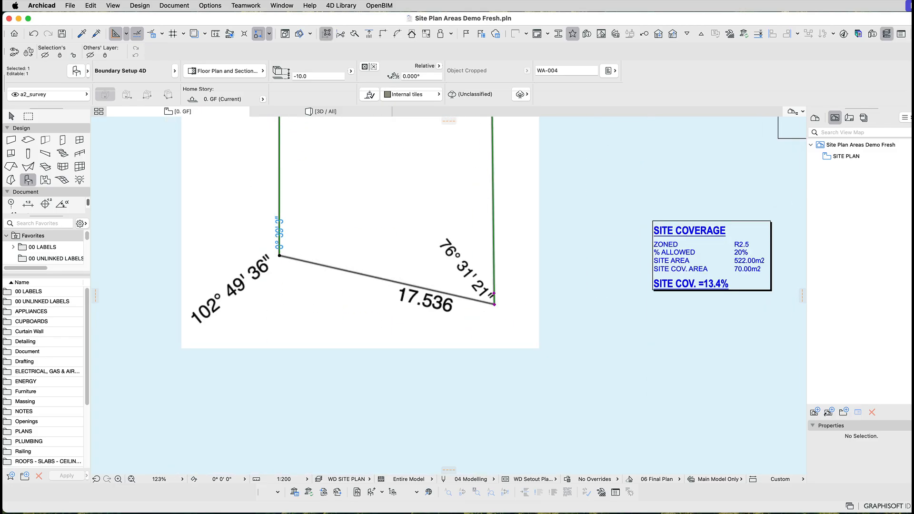
click(495, 303)
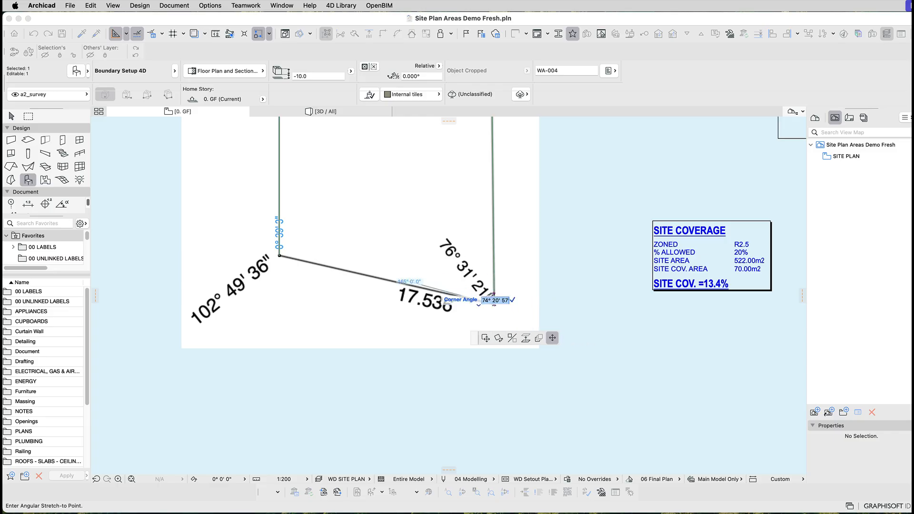
text(7)
text(6°)
text( 31' 21)
key(Return)
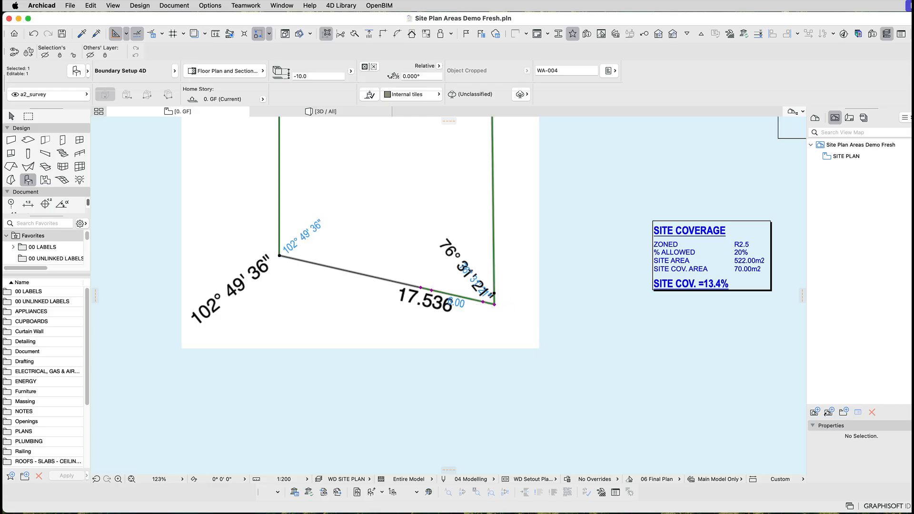
Undo and redo the last corner rotation to compare the angle label at the lot's lower-left corner.
scroll(288, 248, up, 3)
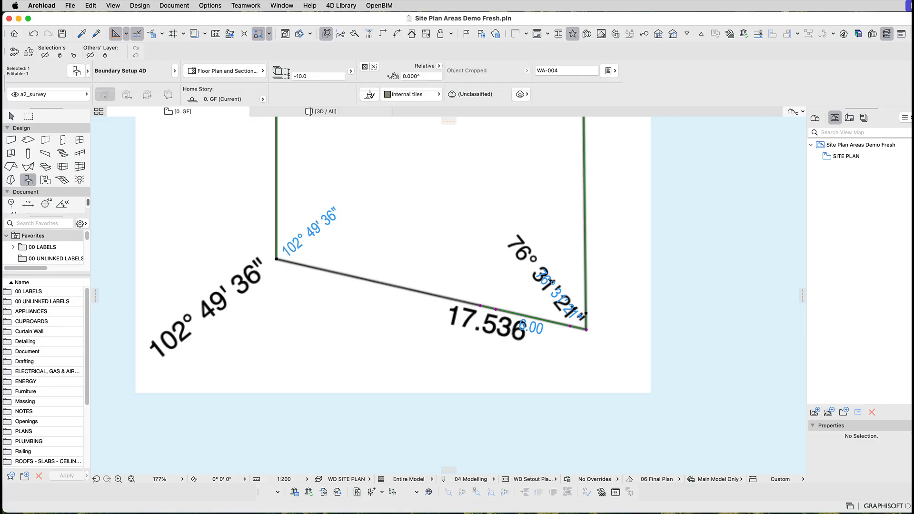
key(super+z)
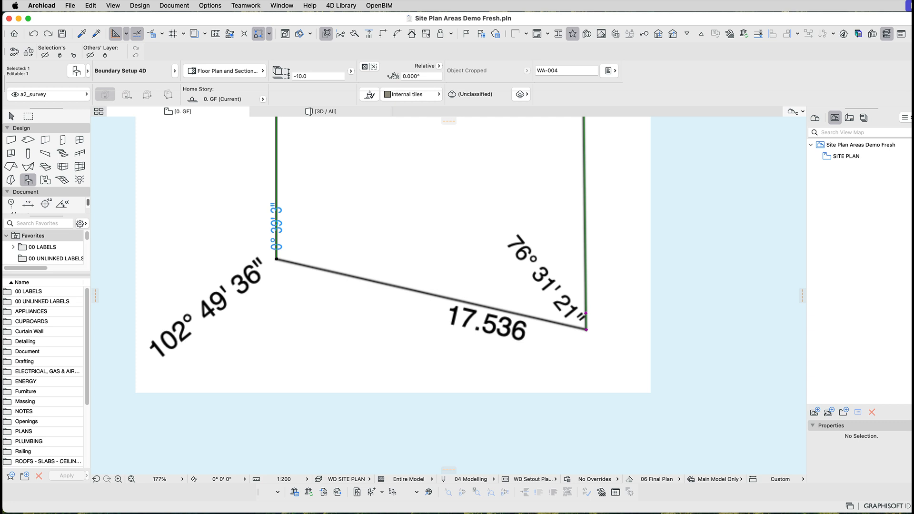
key(super+shift+z)
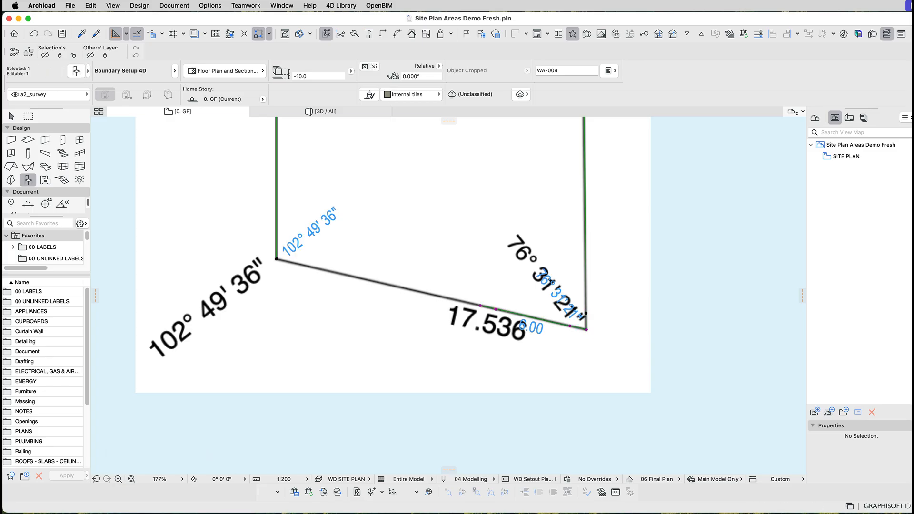
Try to stretch the fourth boundary segment along the lot's lower edge, and undo the stretch.
click(586, 330)
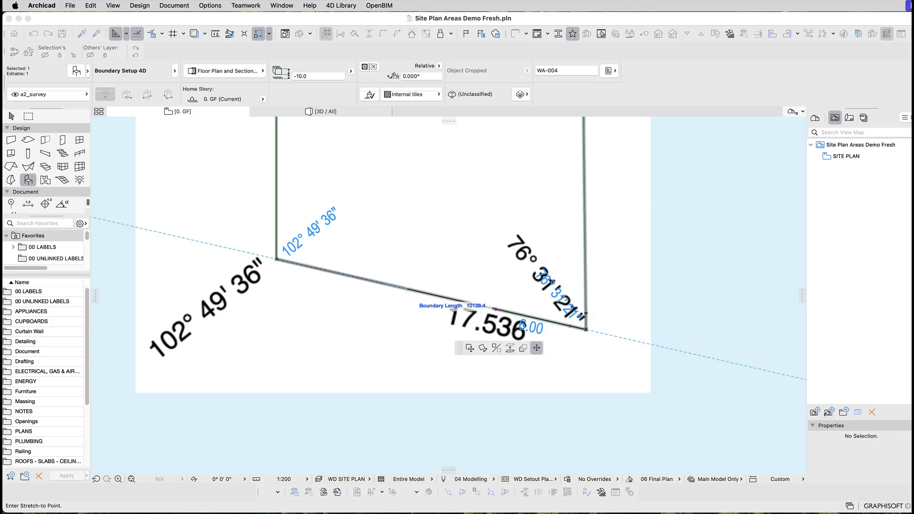
text(17.)
text(5360)
key(Return)
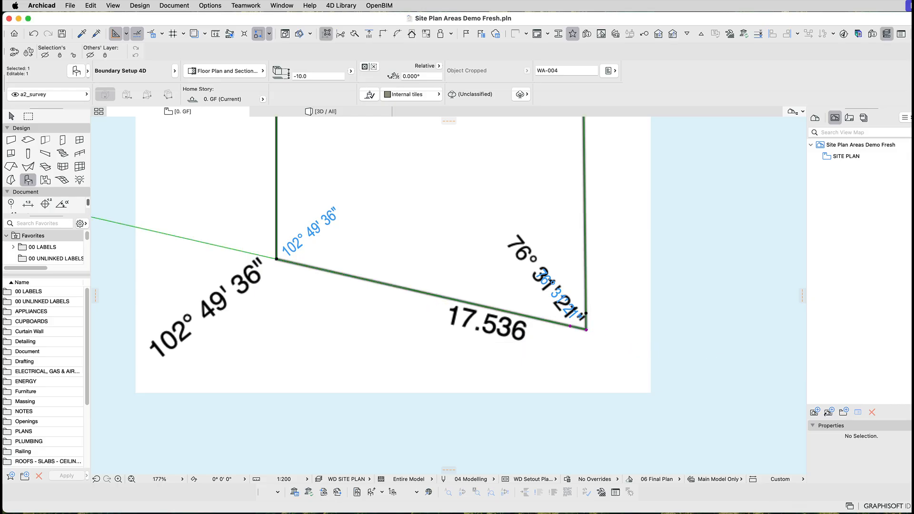
key(super+z)
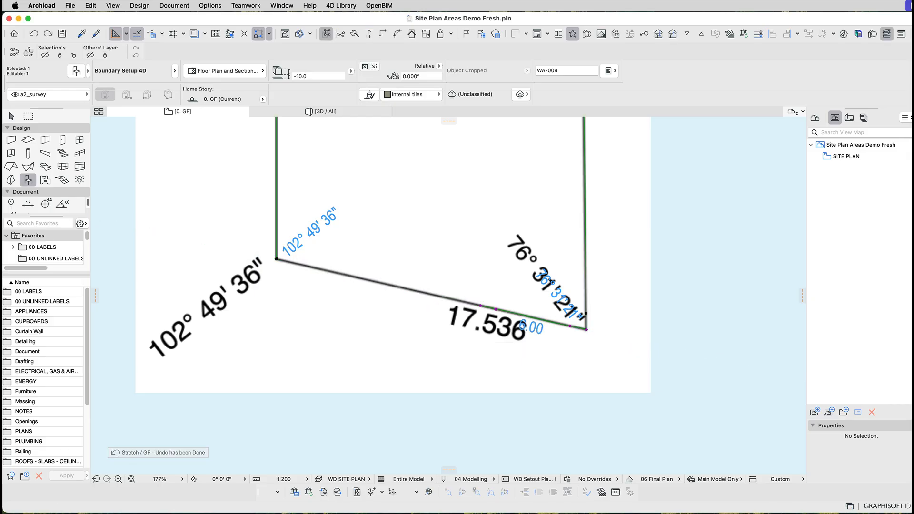
Stretch the fourth boundary segment along the lot's lower edge to a boundary length of 17536.
click(587, 329)
text(175360)
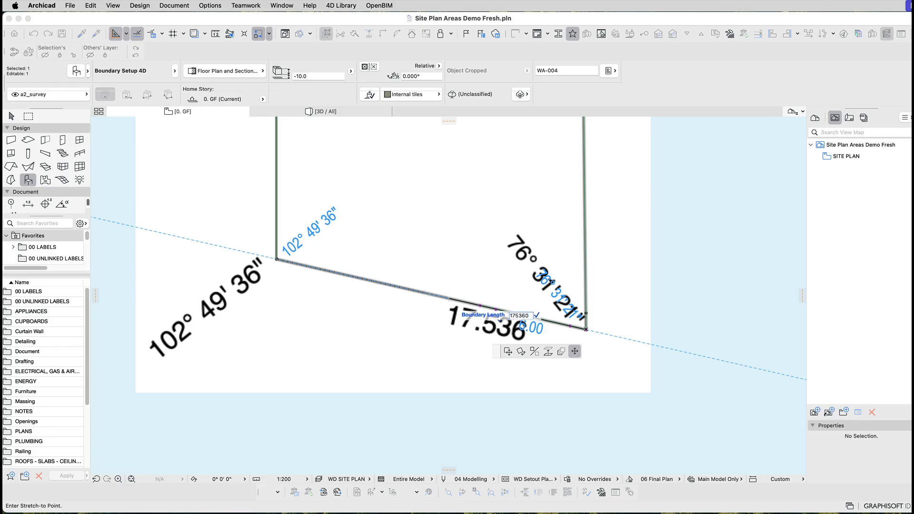
key(Return)
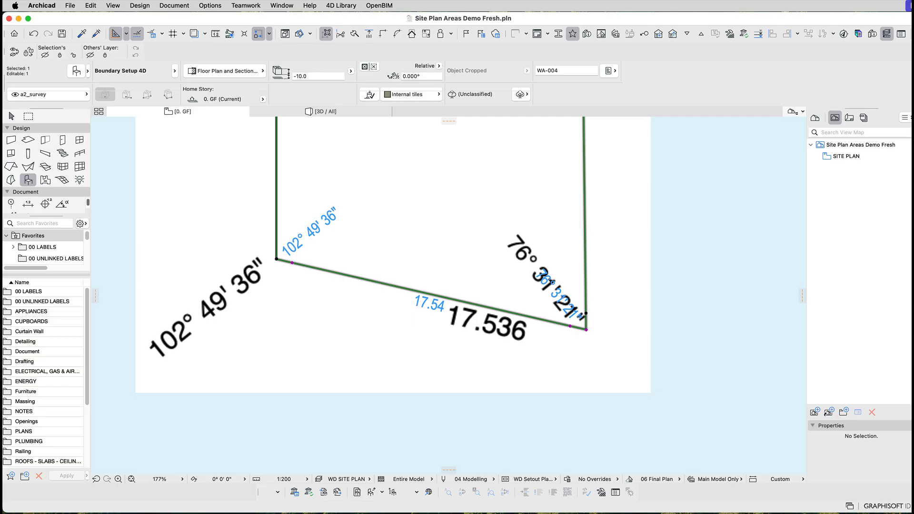
Set the number of decimal places to 3 in the Boundary Setup 4D object's general settings.
key(super+t)
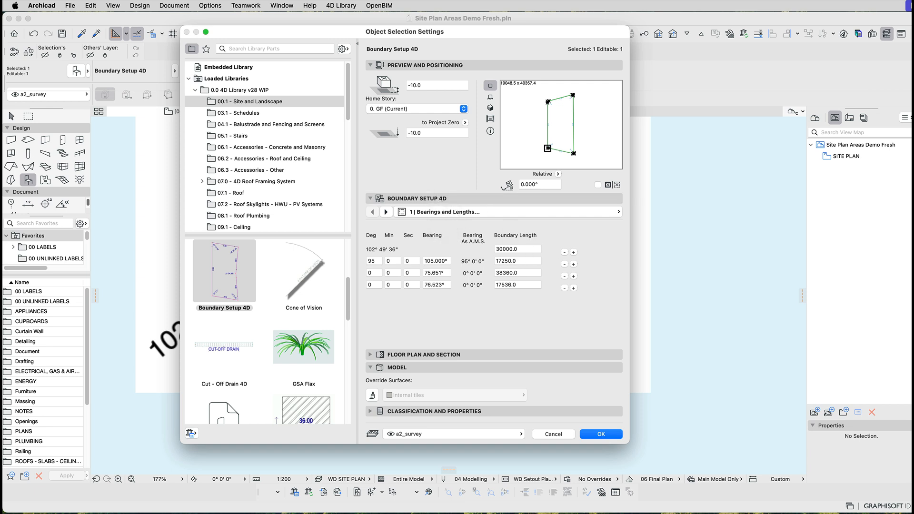
click(386, 212)
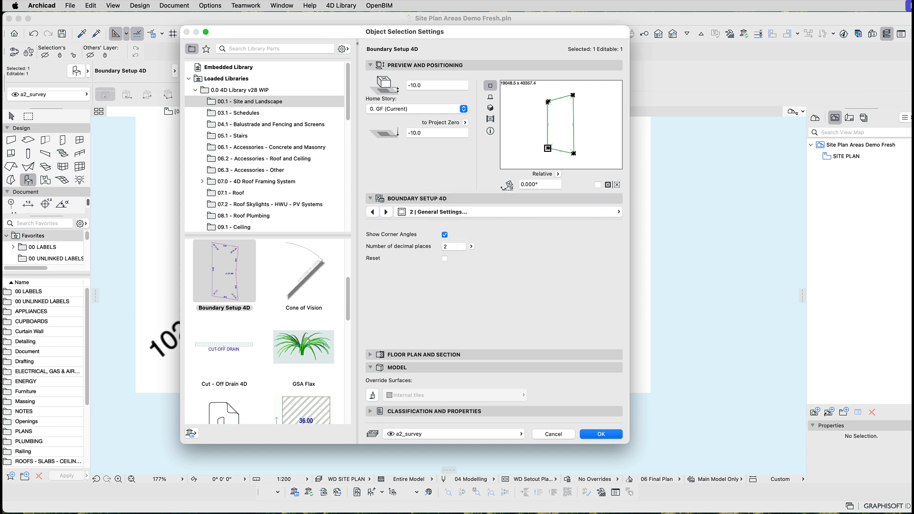
click(472, 247)
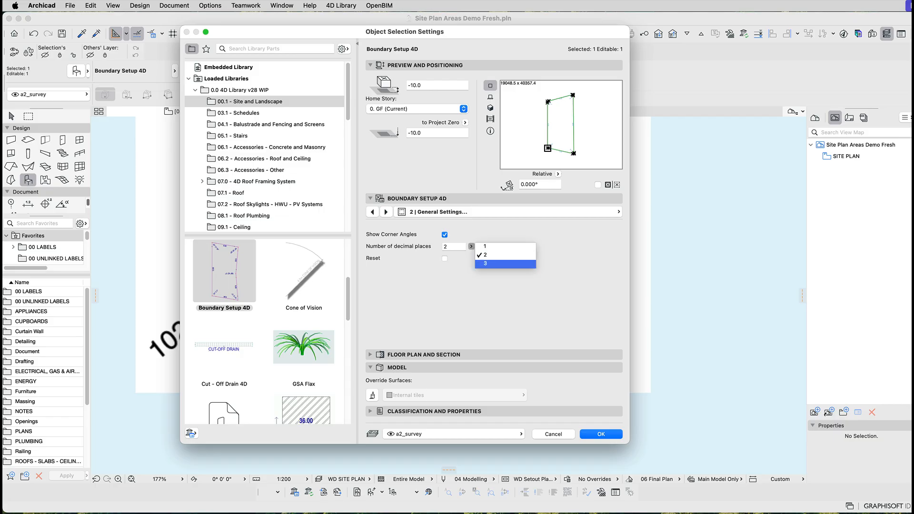
click(481, 263)
key(Return)
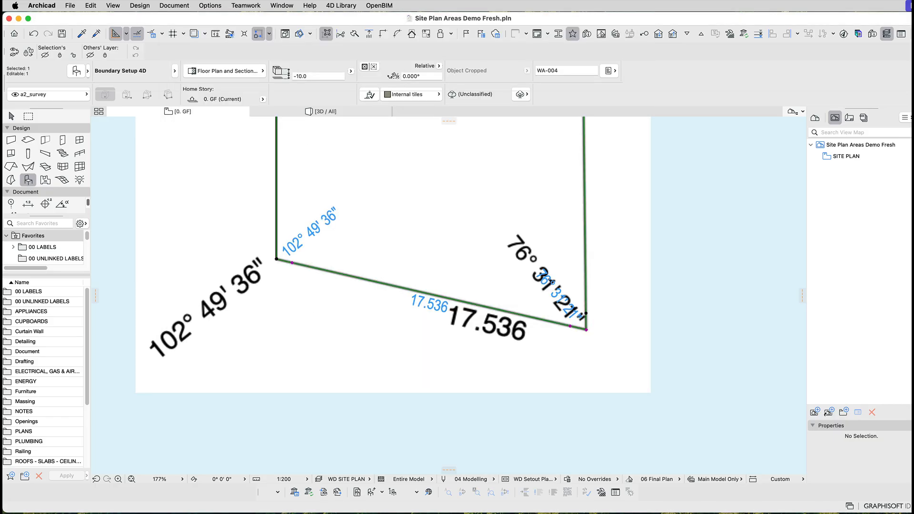
Deselect the boundary object and move the pasted survey image horizontally to the left, clear of the traced boundary.
middle_drag(447, 256, 446, 360)
scroll(447, 359, down, 3)
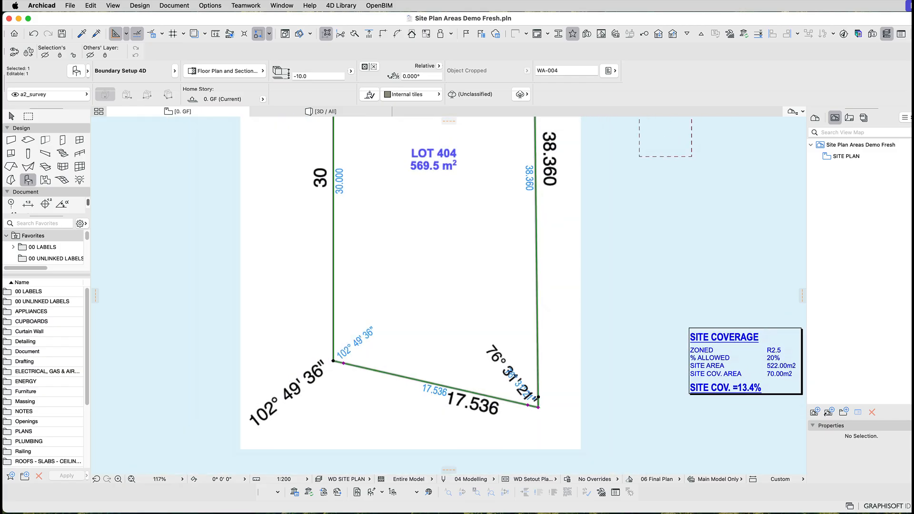
scroll(446, 321, down, 4)
key(Escape)
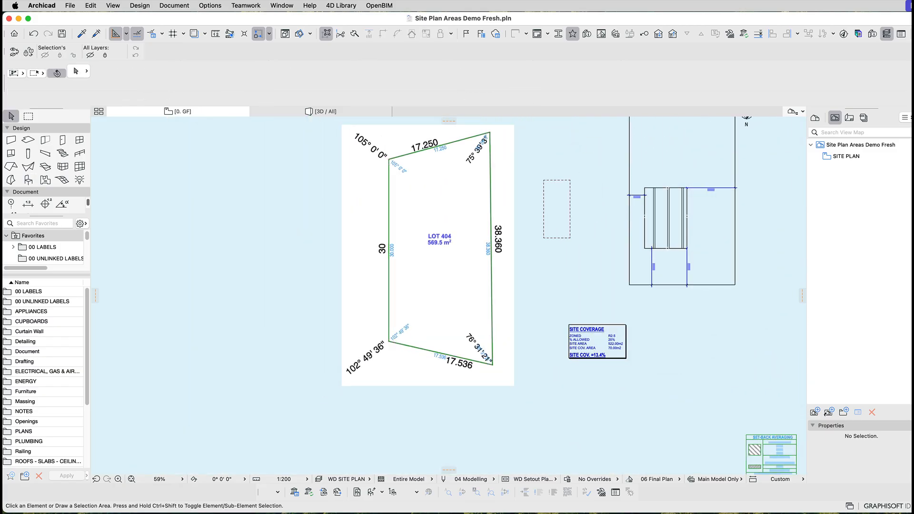
click(455, 385)
drag(455, 386, 204, 386)
middle_drag(449, 295, 364, 343)
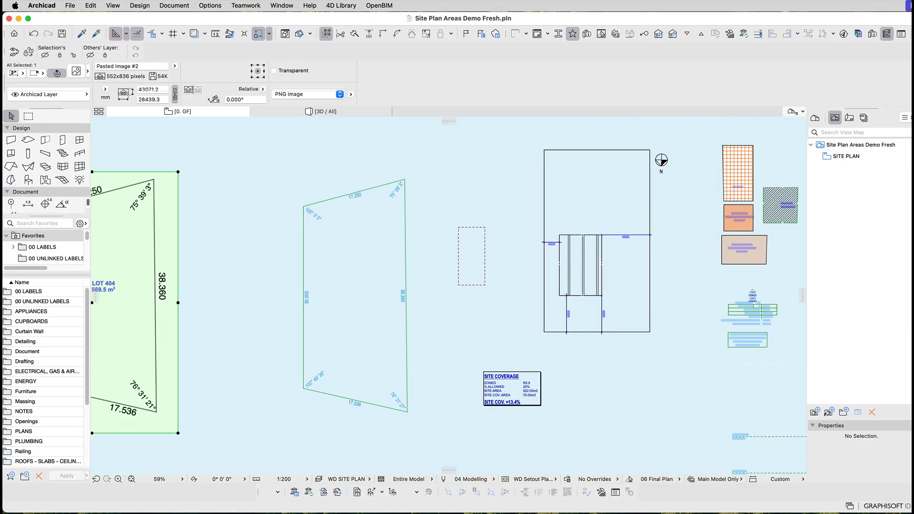
Examine at very high magnification how the boundary's first and last segments meet at the lot's lower-left corner.
click(406, 365)
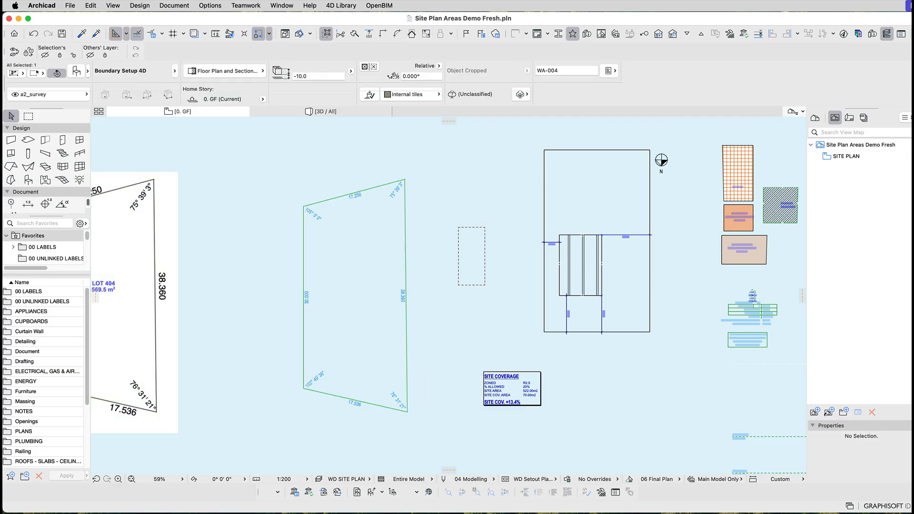
key(super+=)
click(292, 374)
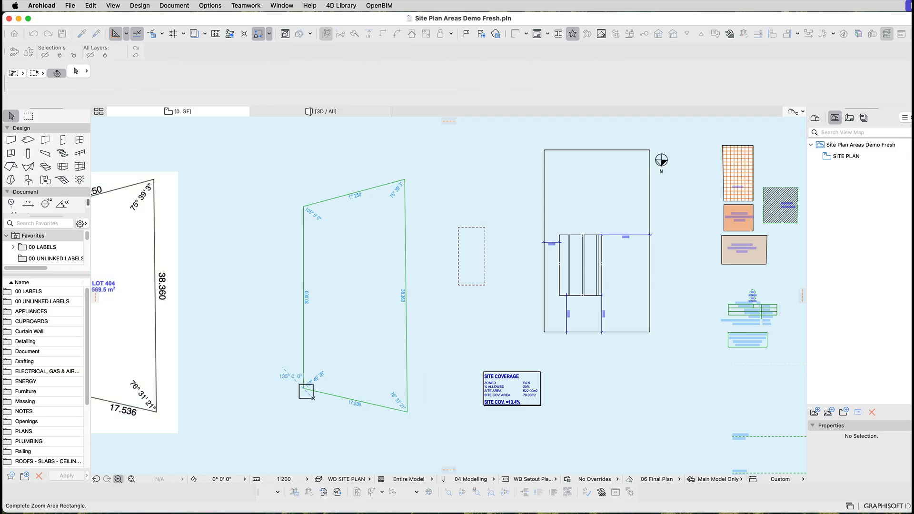
click(319, 400)
scroll(415, 325, up, 10)
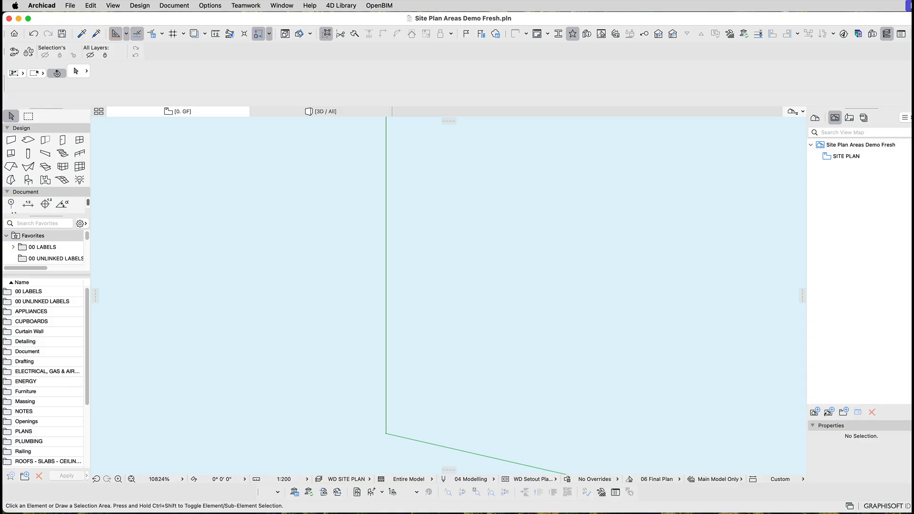
scroll(387, 434, up, 10)
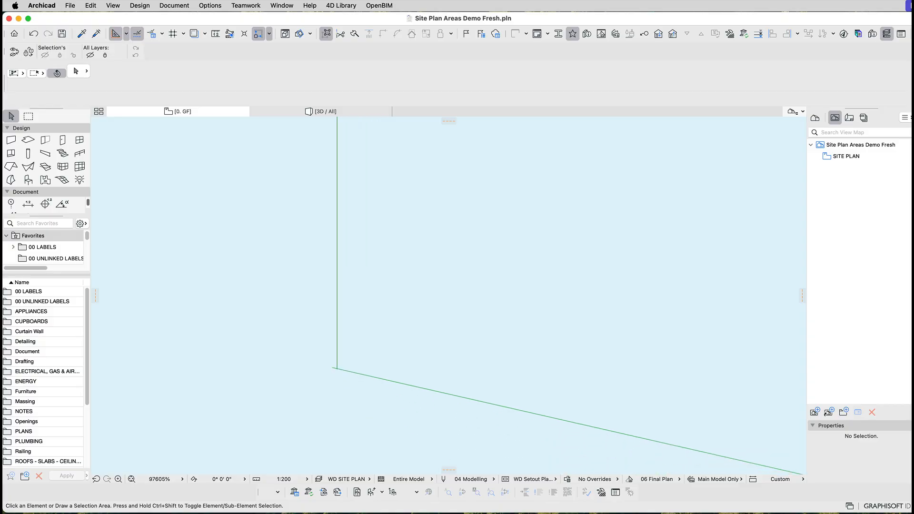
scroll(335, 376, down, 2)
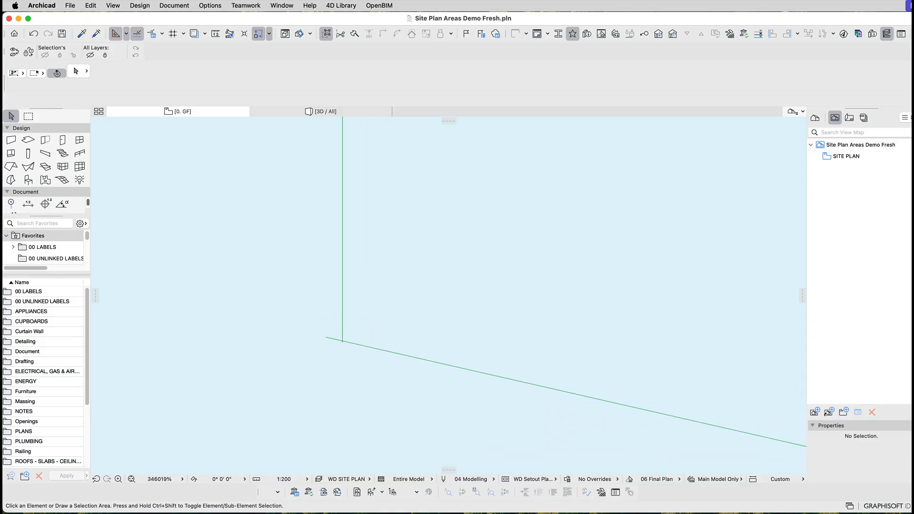
click(342, 300)
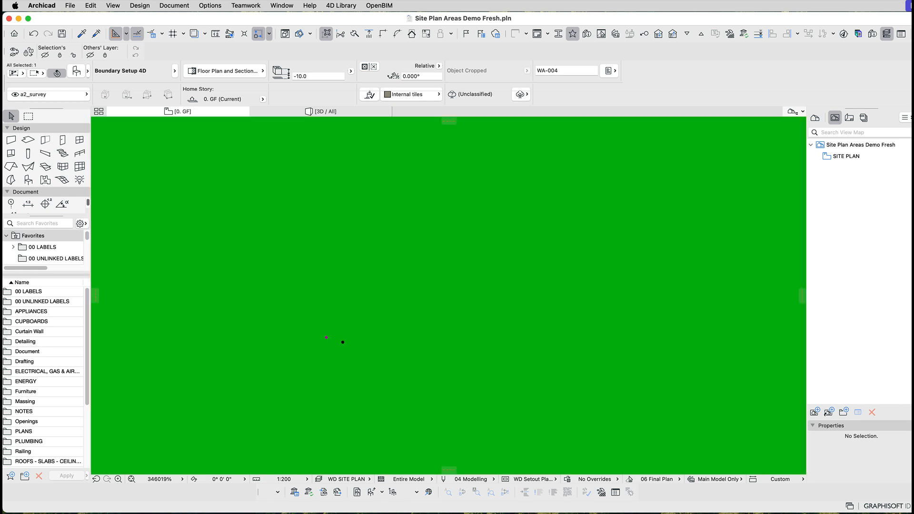
scroll(343, 342, down, 5)
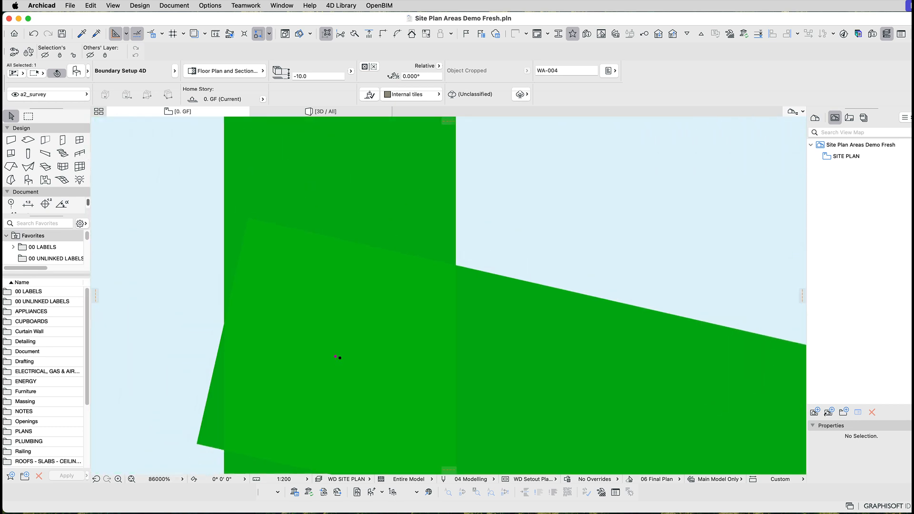
scroll(339, 360, down, 3)
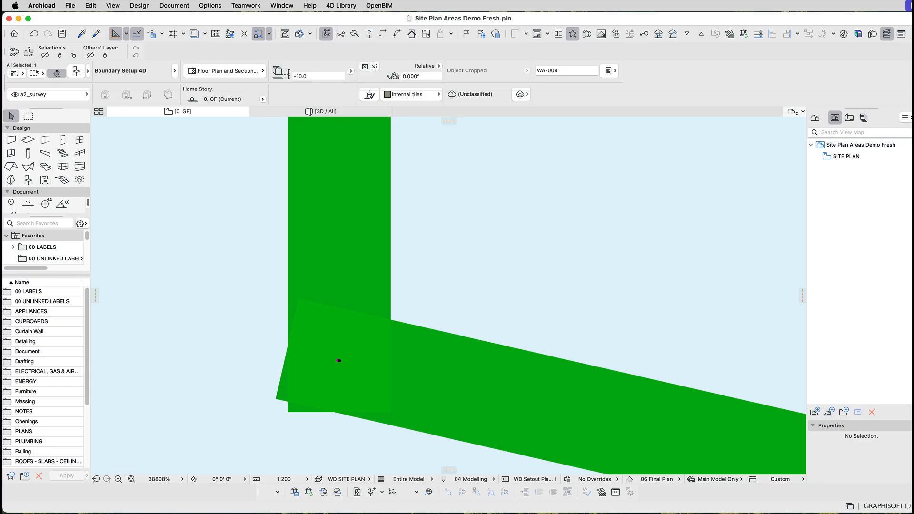
scroll(338, 359, up, 10)
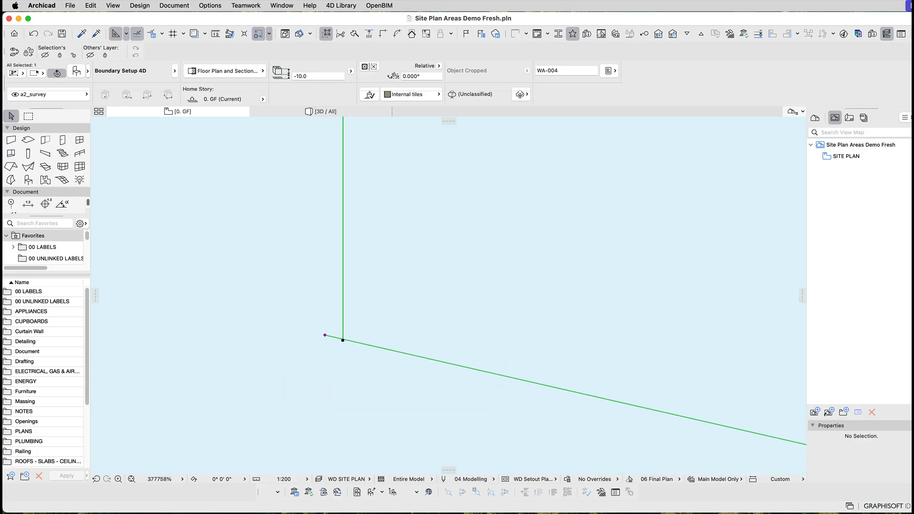
scroll(342, 362, down, 1)
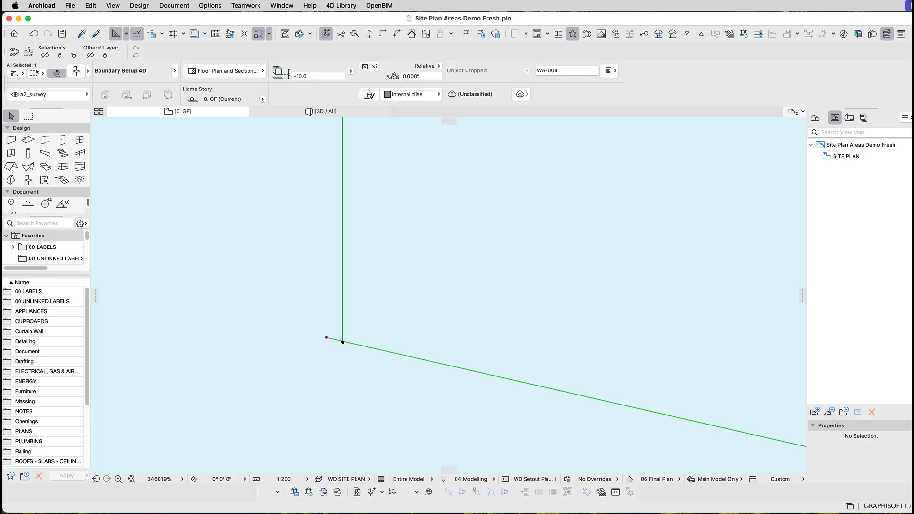
scroll(343, 341, down, 20)
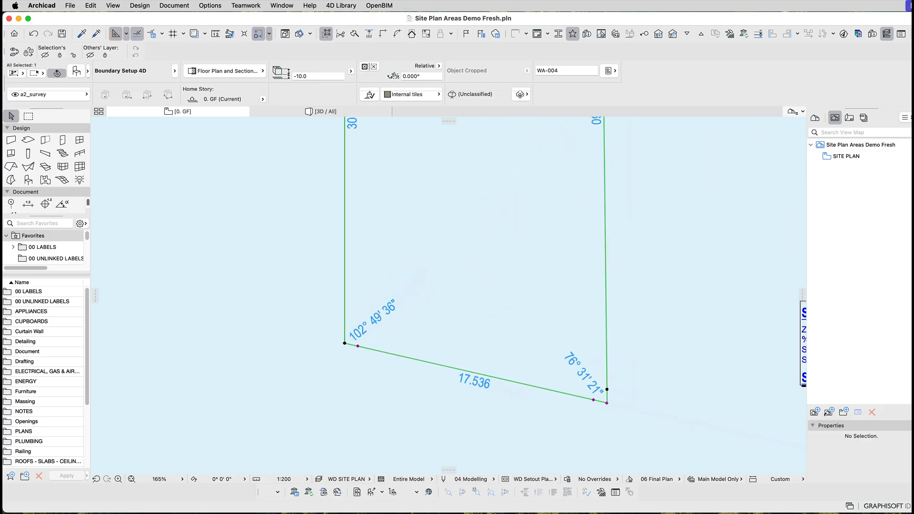
scroll(344, 343, down, 4)
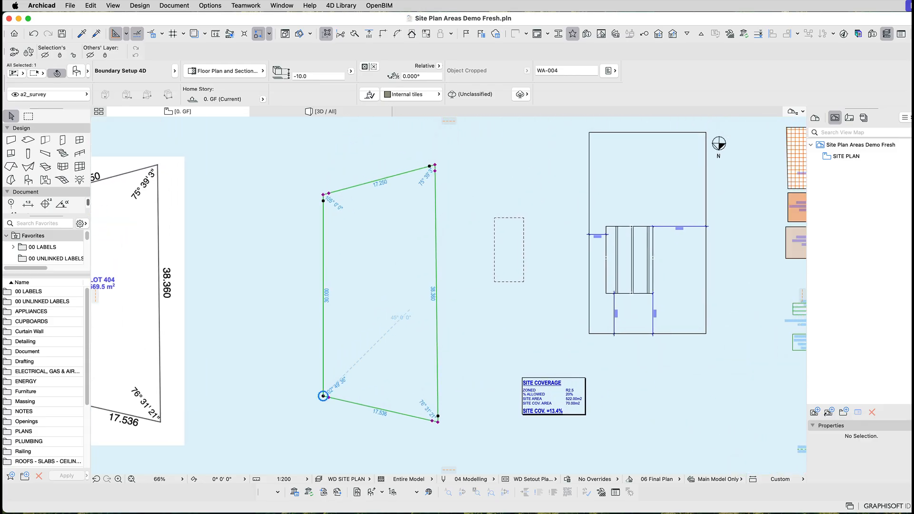
key(Escape)
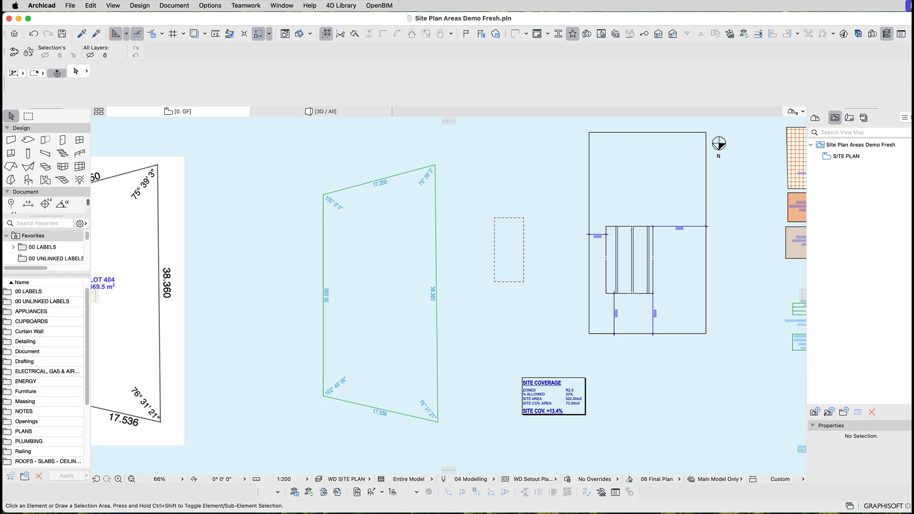
click(589, 290)
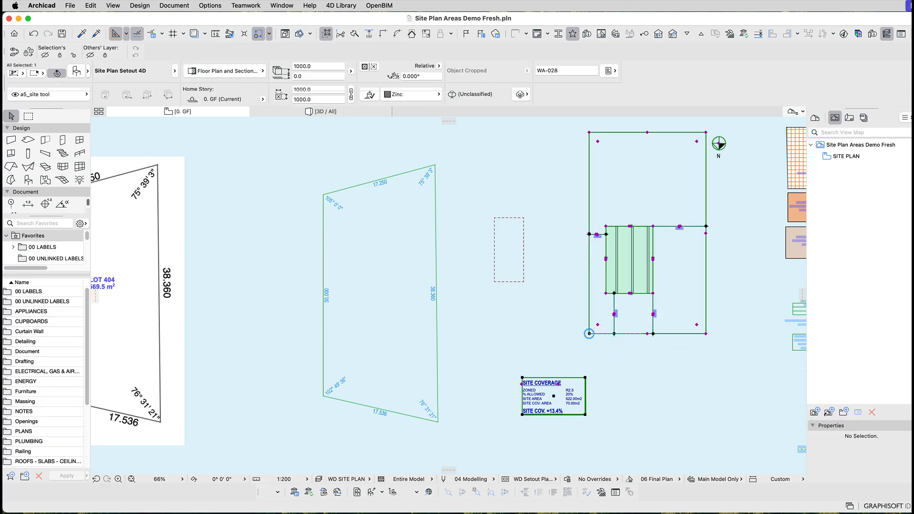
drag(589, 333, 699, 398)
key(Escape)
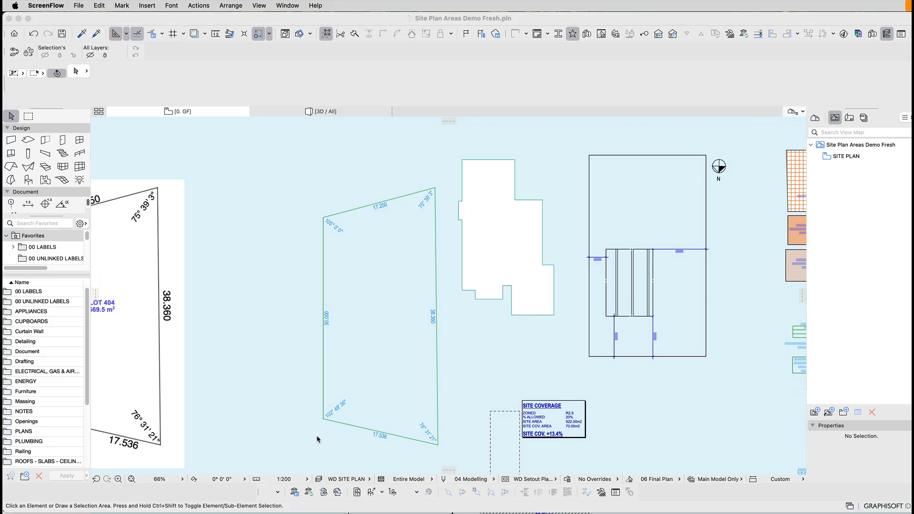
Move the boundary object by its lower-left corner onto the house slab, in line with the slab's leftmost edge and lower-left corner.
click(324, 418)
click(323, 418)
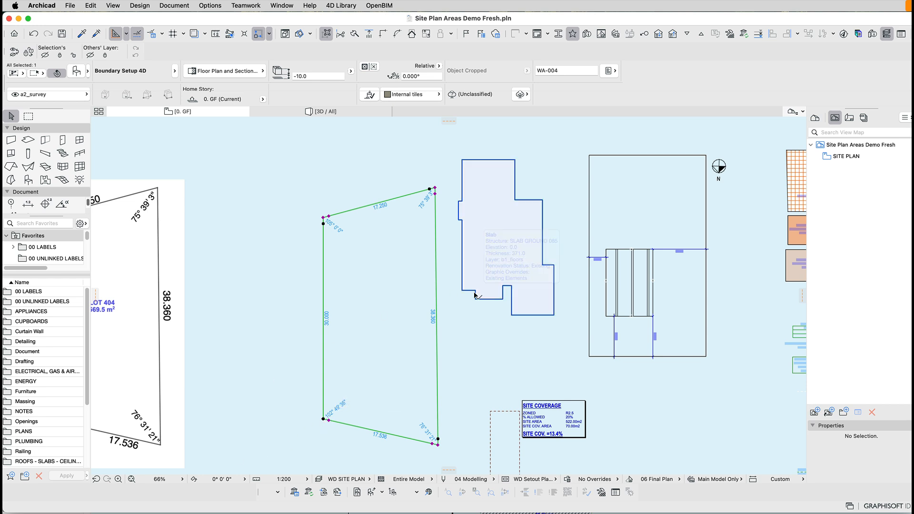
click(483, 270)
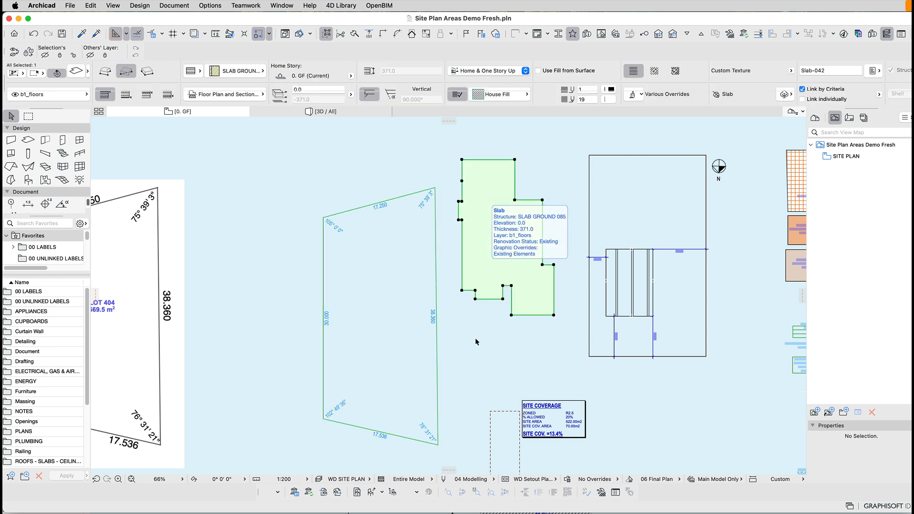
key(Escape)
drag(324, 420, 458, 221)
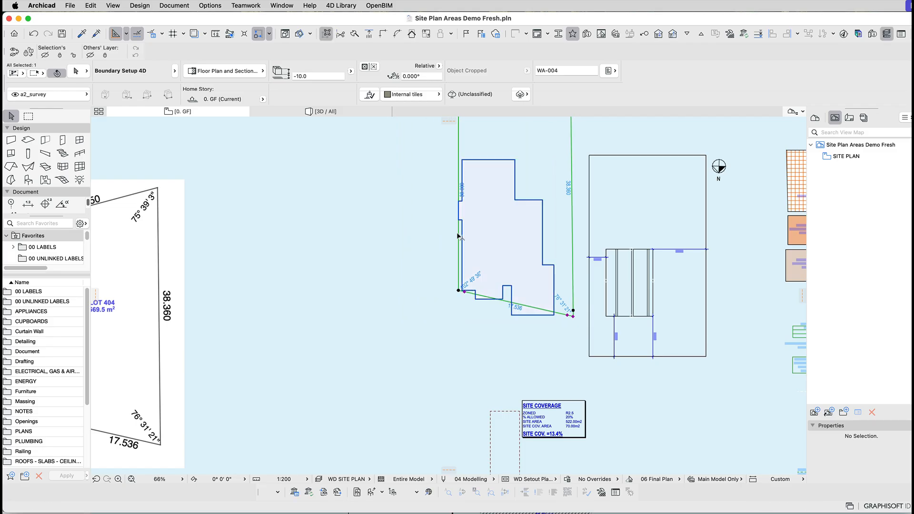
Move the boundary object 1000 mm horizontally to the left, away from the slab's leftmost edge.
drag(458, 255, 419, 259)
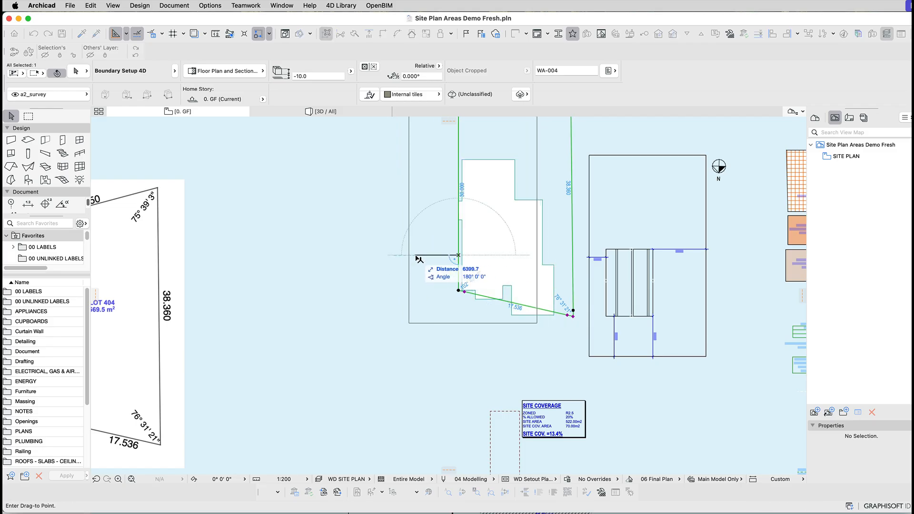
key(Tab)
text(1000)
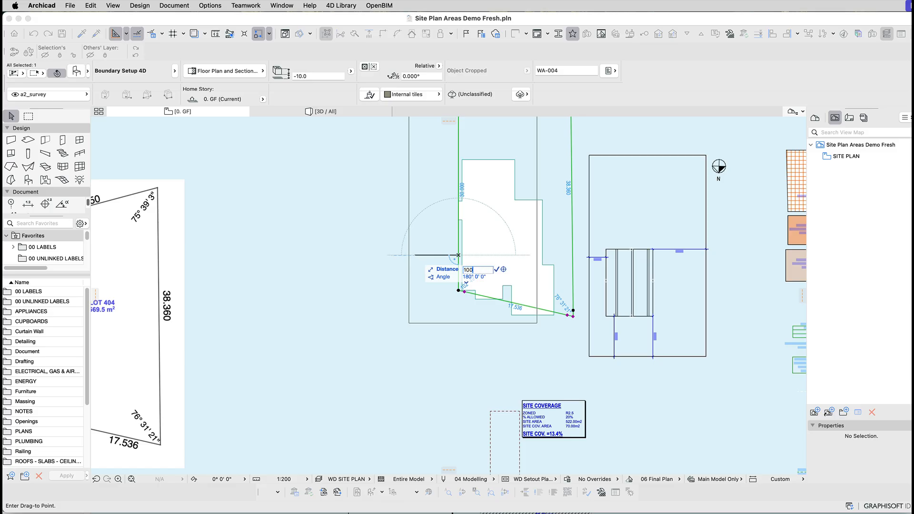
key(Return)
Move the boundary object straight down until its lower-left corner is level with the slab's lowest edge, and then a further 2000 mm down.
scroll(452, 295, up, 5)
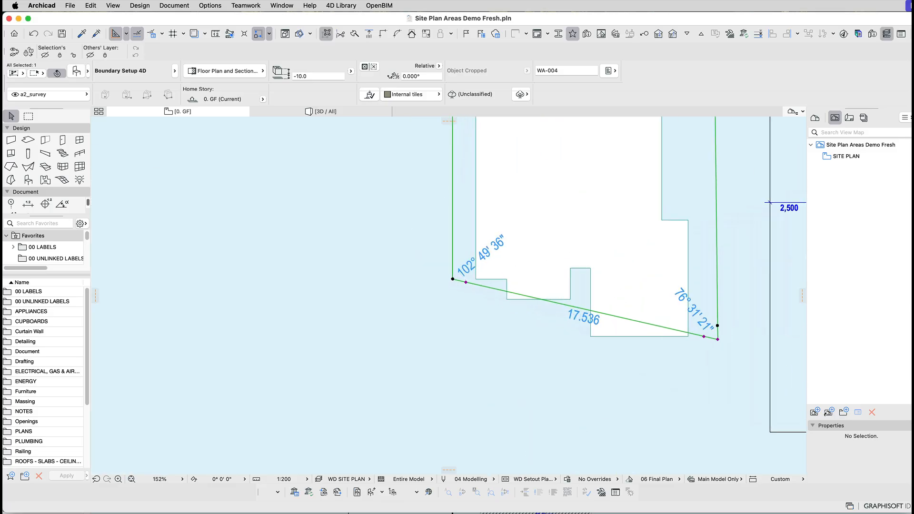
click(452, 290)
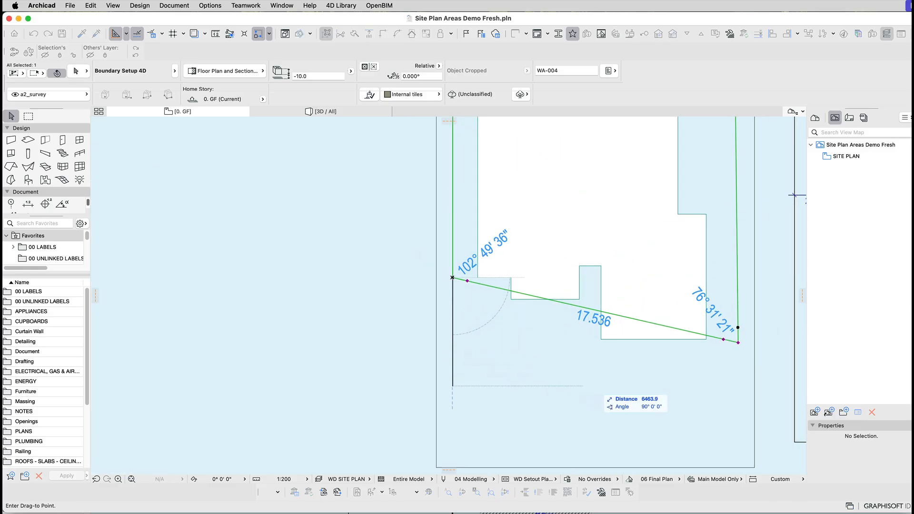
click(452, 339)
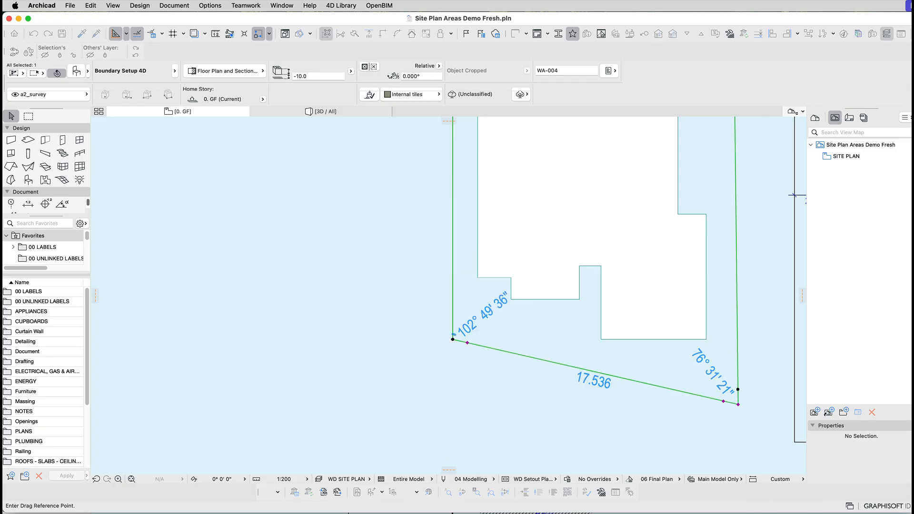
click(453, 340)
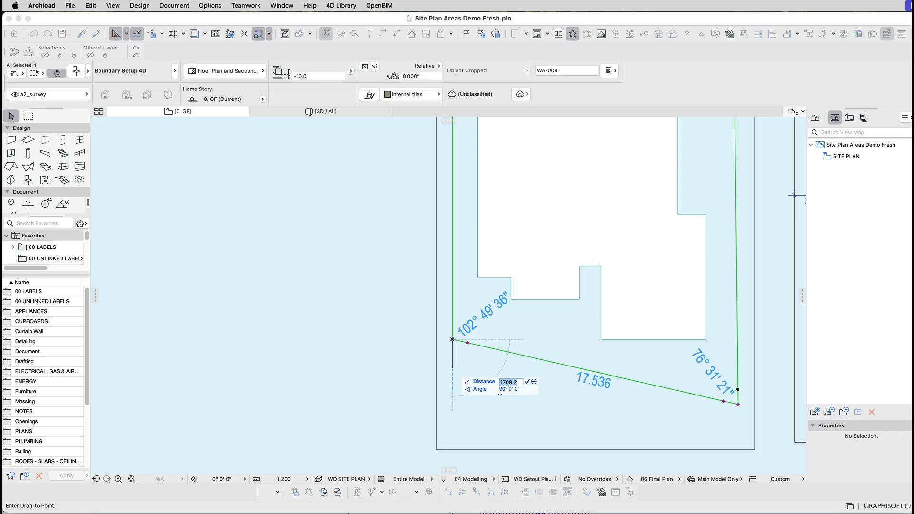
text(2000)
key(Return)
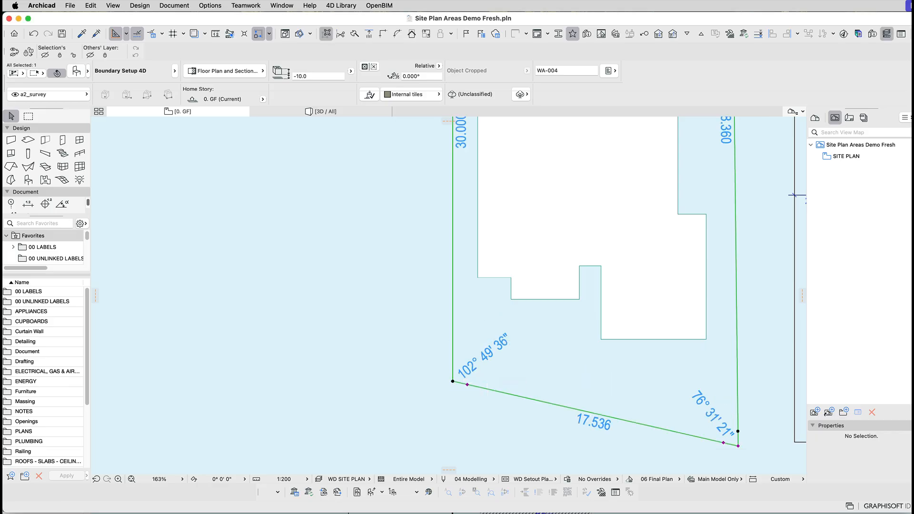
Move the Site Plan Setout 4D object by its lower-left corner exactly onto the lower-left corner of the traced boundary.
scroll(529, 415, down, 4)
scroll(476, 286, right, 5)
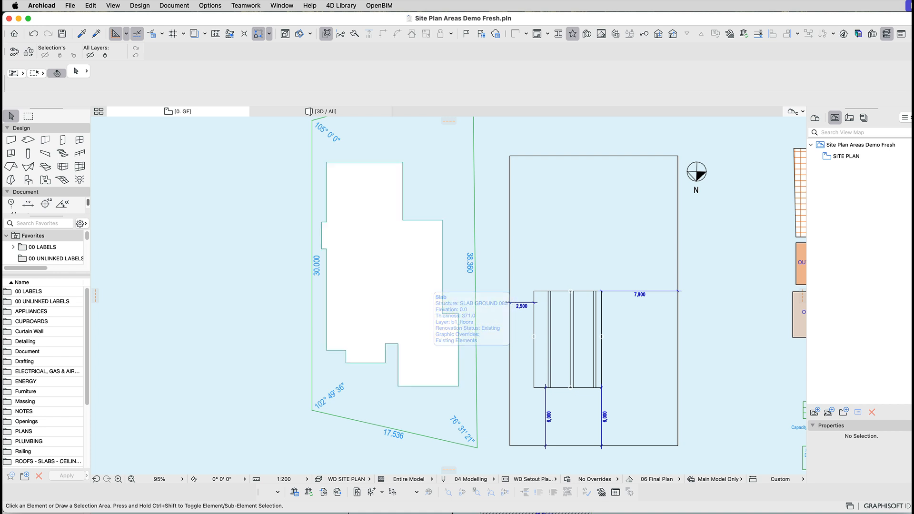
click(600, 336)
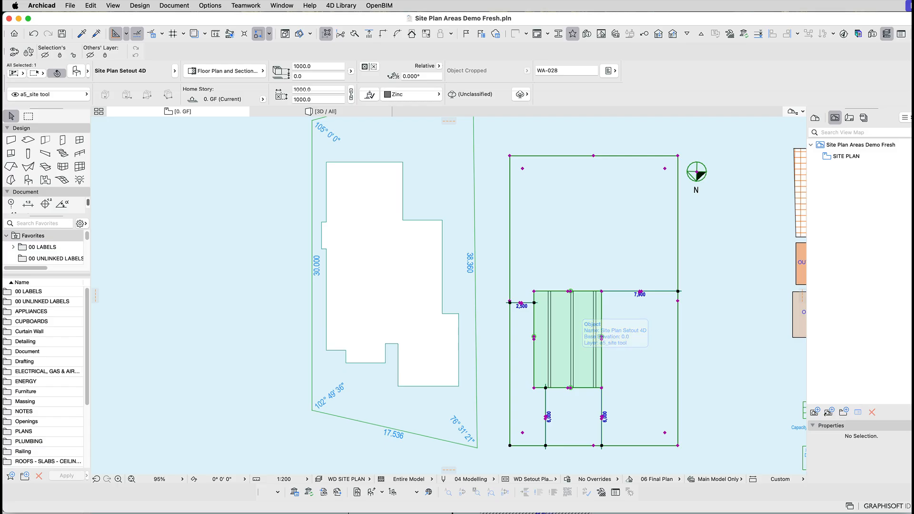
scroll(600, 336, down, 5)
scroll(565, 295, up, 2)
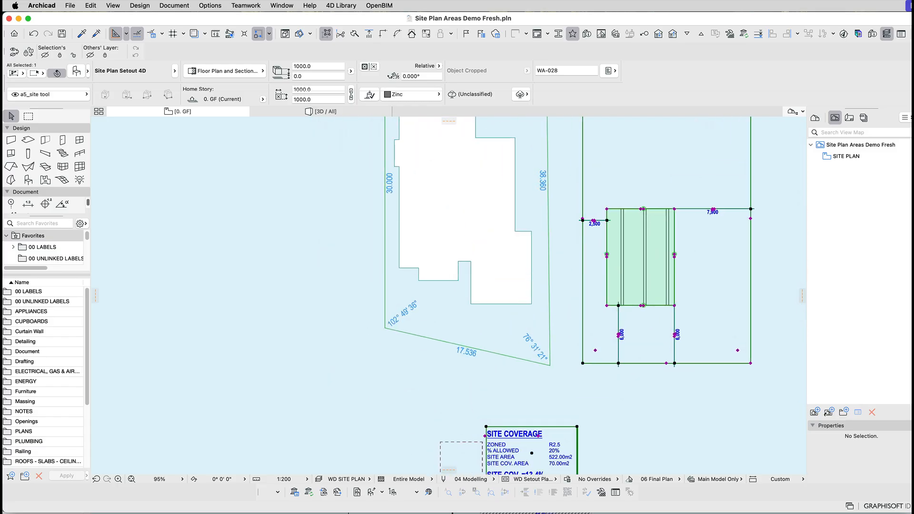
click(583, 363)
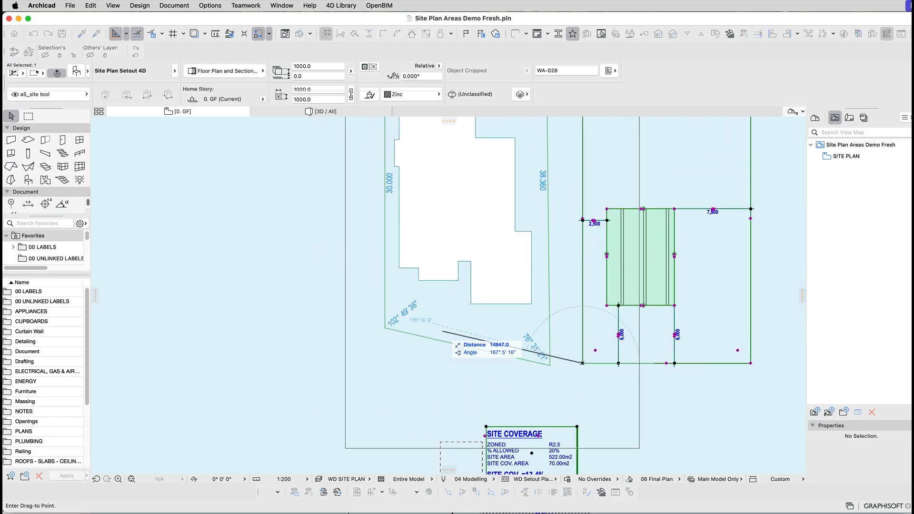
scroll(440, 320, up, 2)
scroll(443, 318, up, 2)
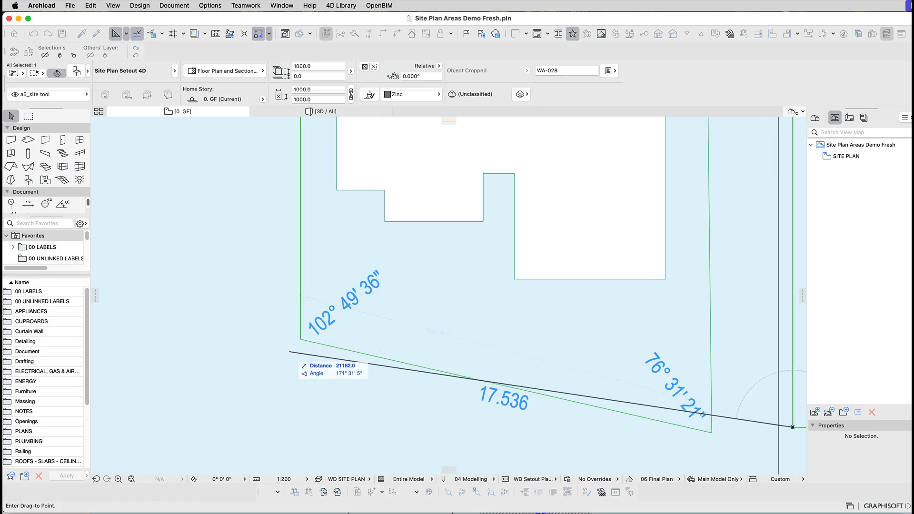
scroll(303, 337, up, 3)
scroll(388, 246, up, 2)
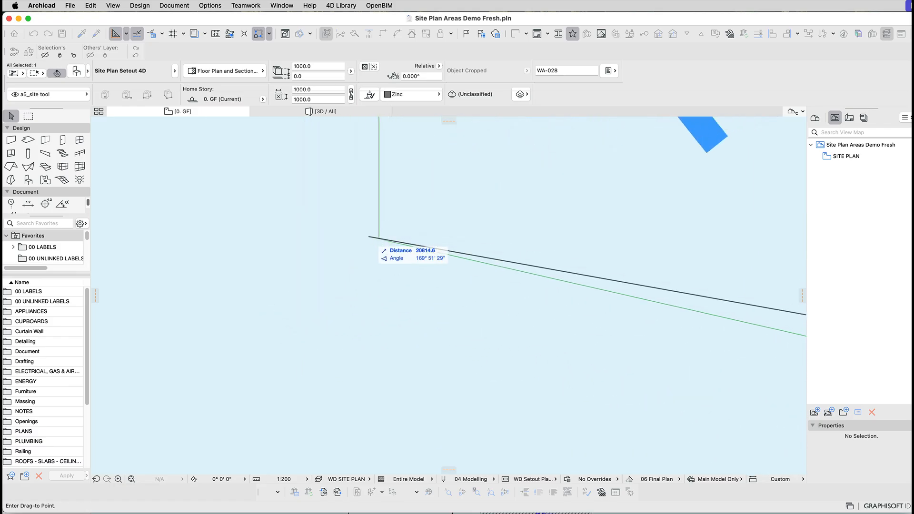
scroll(448, 286, up, 3)
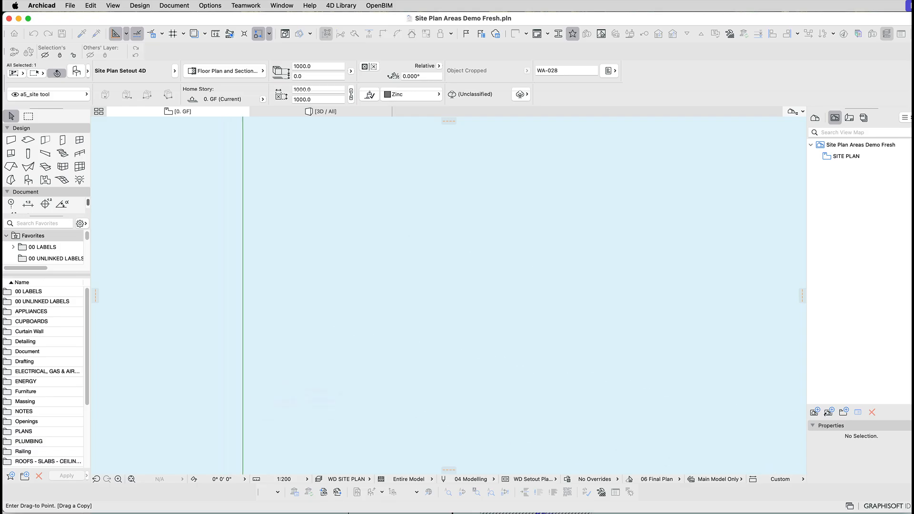
scroll(362, 285, down, 2)
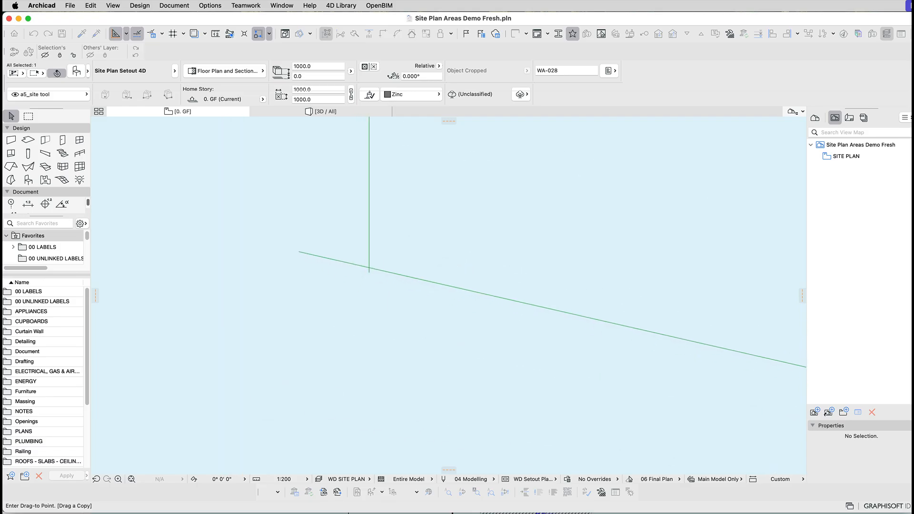
click(370, 273)
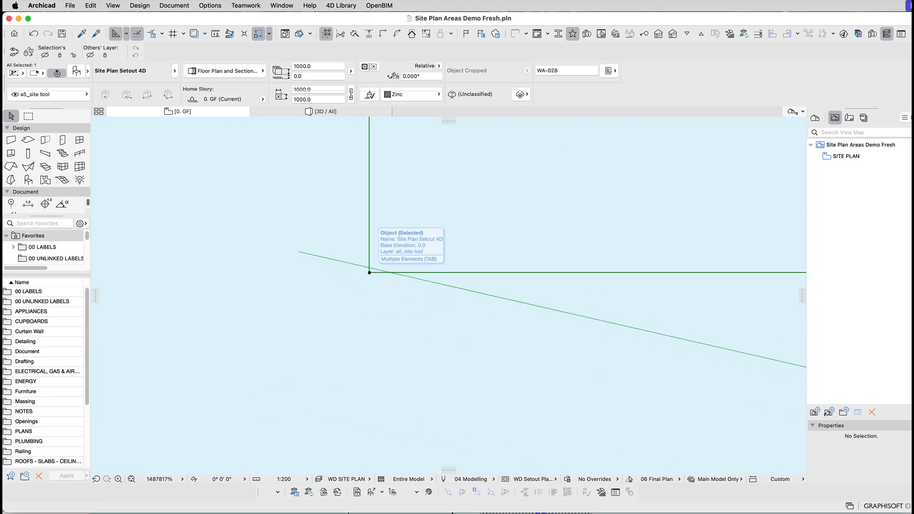
Stretch the setout object's upper-right site corner onto the boundary's upper-right corner and its upper-left site corner outside the boundary's left edge.
scroll(369, 273, down, 15)
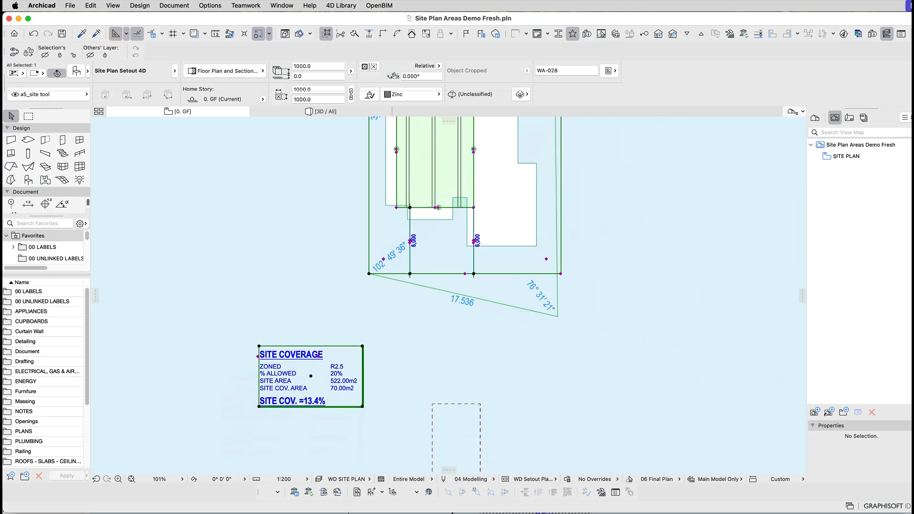
scroll(307, 275, up, 5)
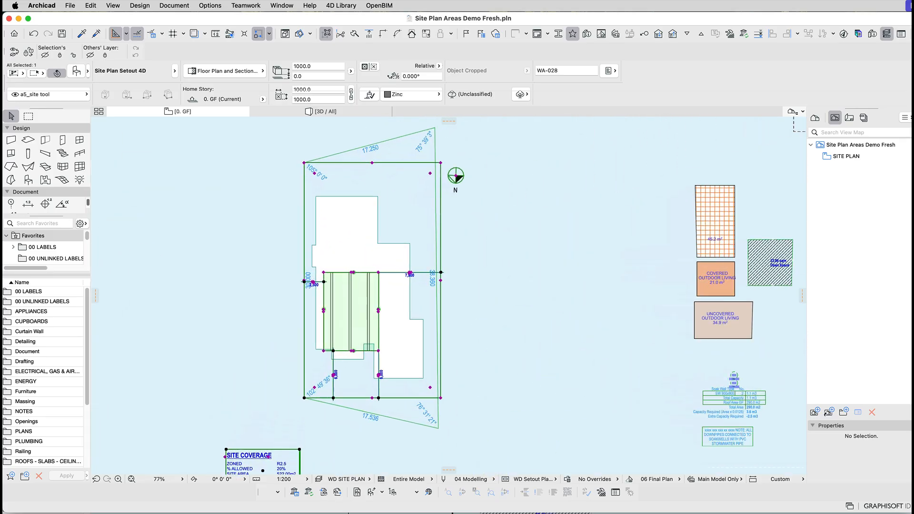
click(305, 159)
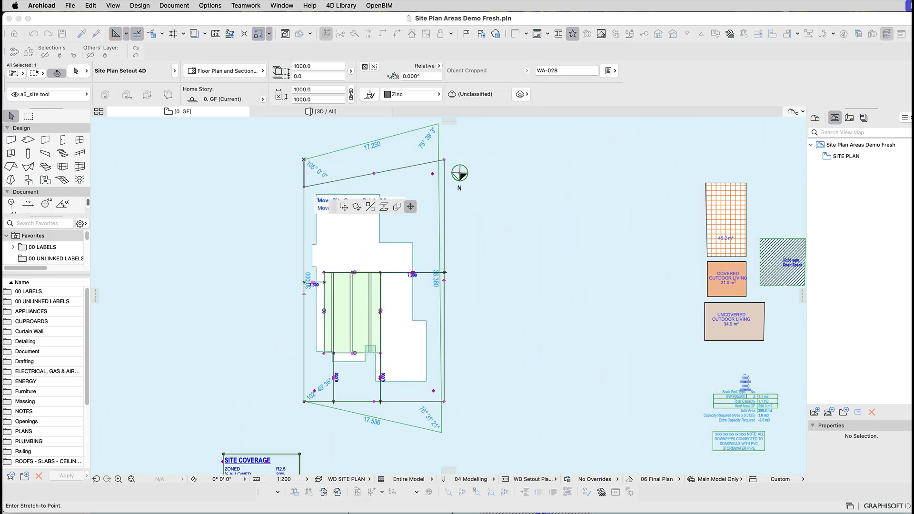
click(304, 187)
click(444, 160)
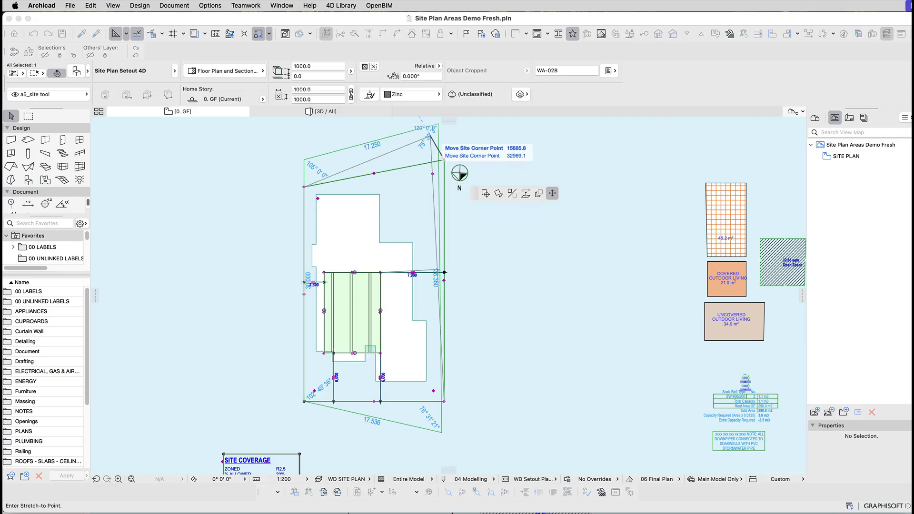
click(438, 124)
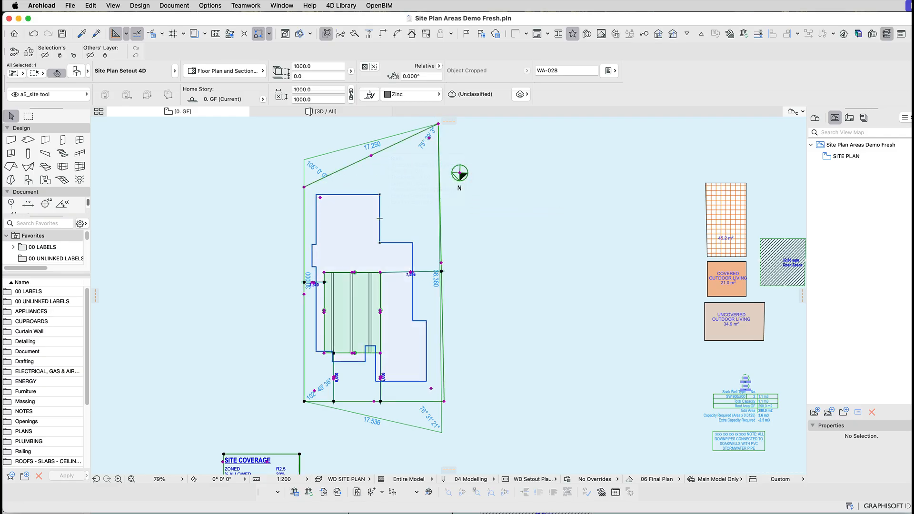
click(304, 187)
click(282, 193)
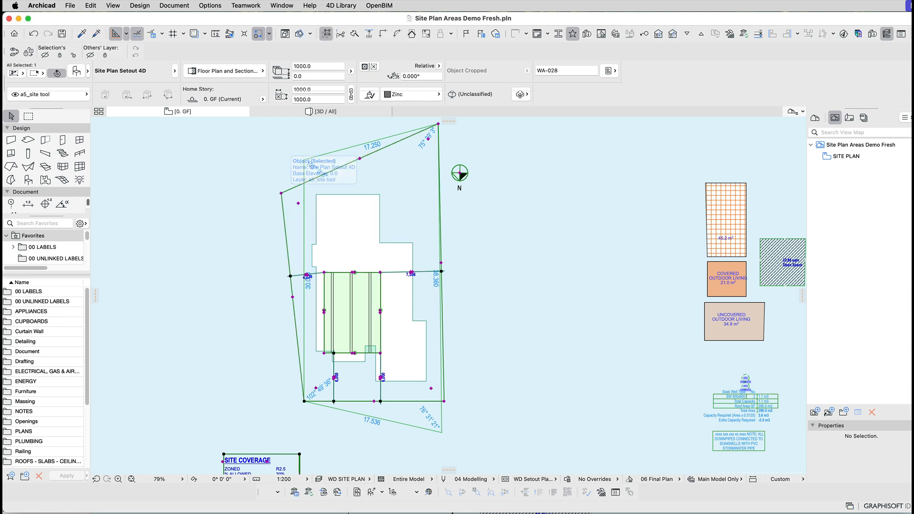
Turn on Show Boundary Text in the Site Plan Setout 4D object's text settings.
key(super+t)
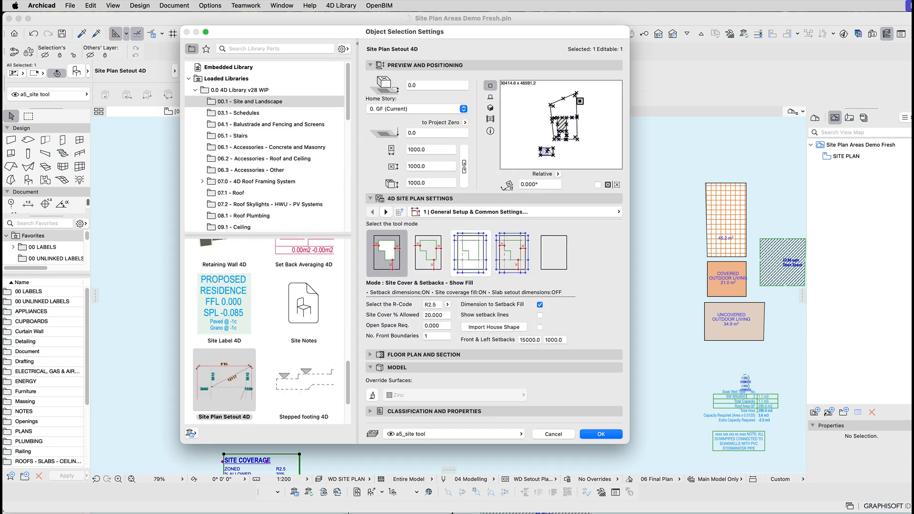
click(516, 212)
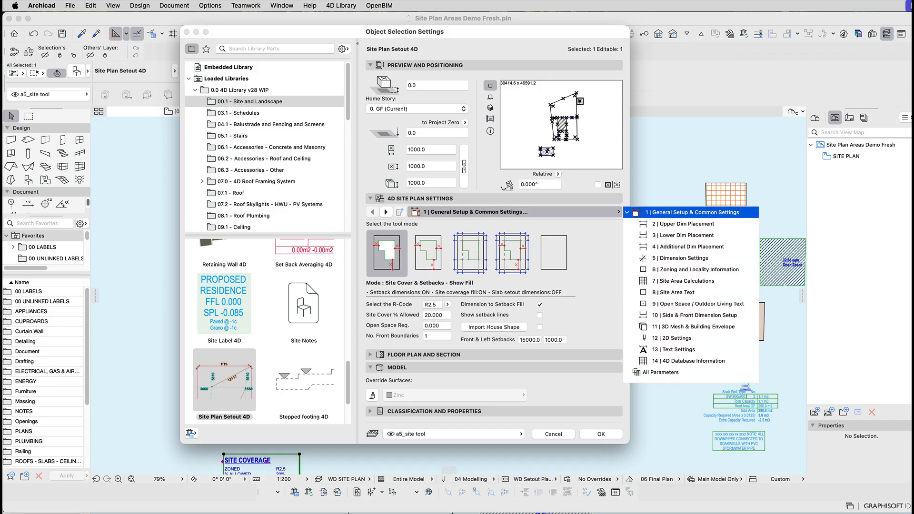
click(679, 349)
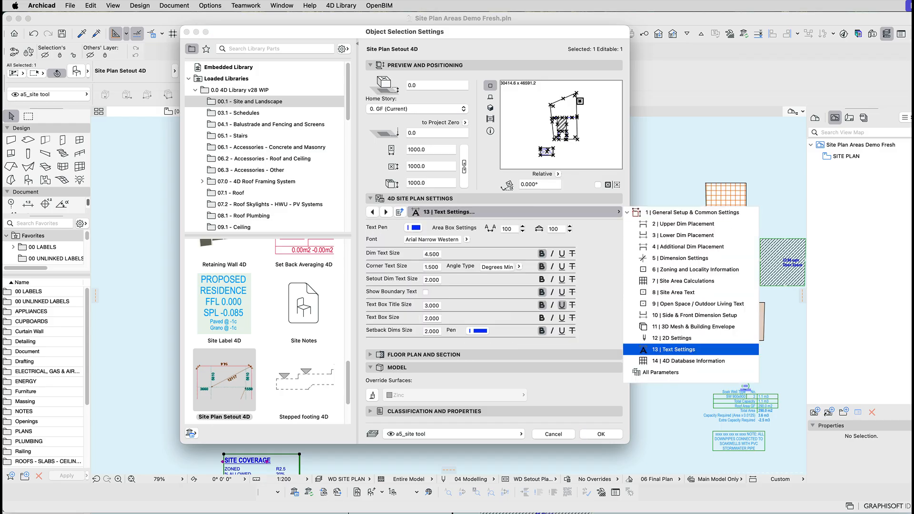
click(425, 292)
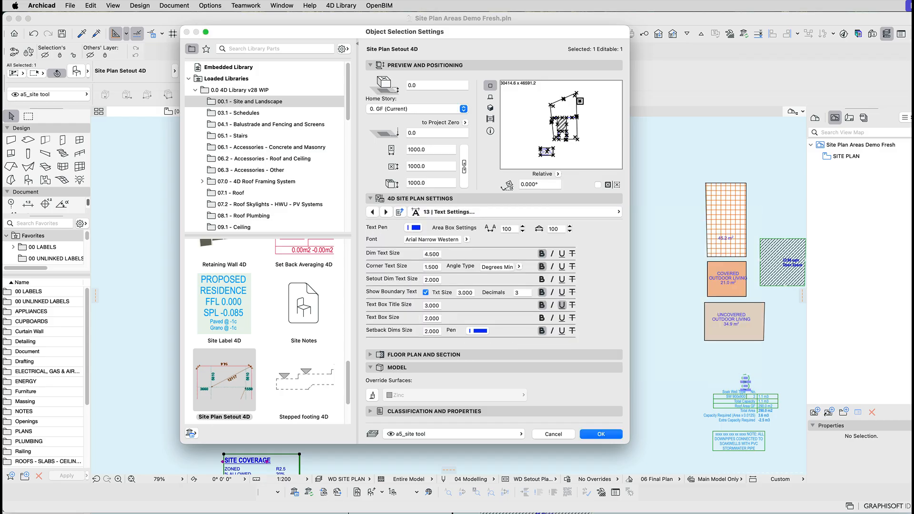
key(Return)
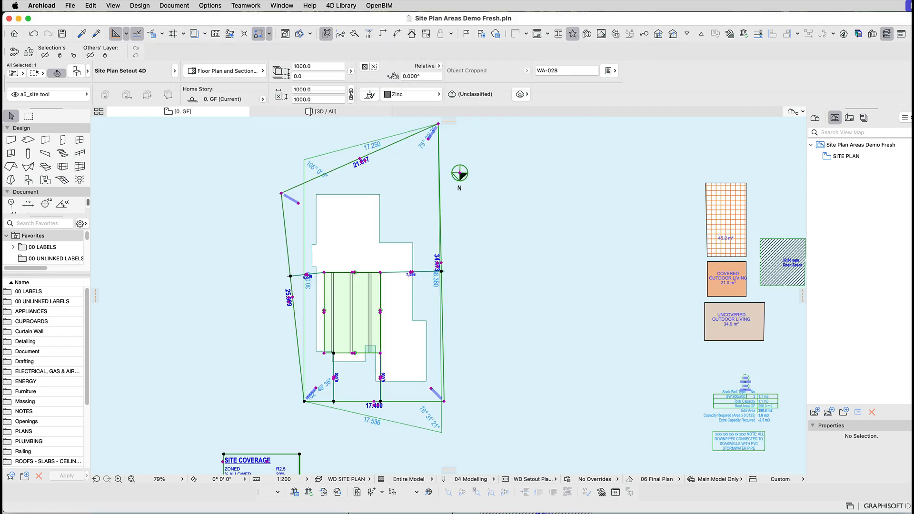
scroll(285, 154, up, 2)
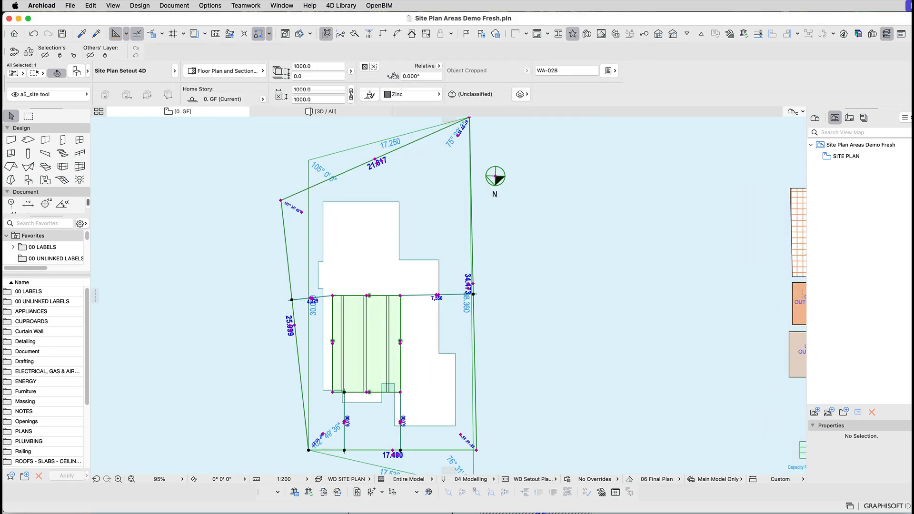
Stretch the setout object's upper-left site corner exactly onto the upper-left corner of the traced boundary.
click(281, 200)
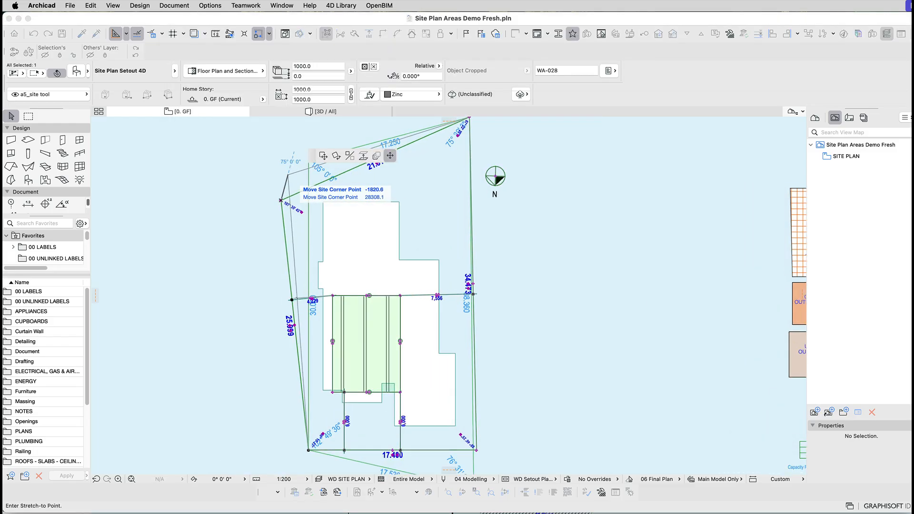
click(264, 209)
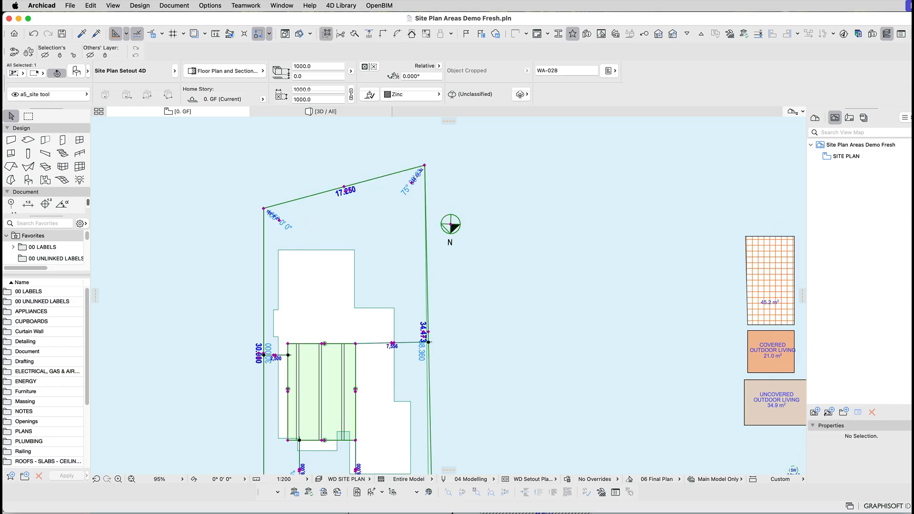
Move the setout's upper-right site corner inward off the boundary, and return it to the boundary's upper-right corner.
click(424, 166)
click(402, 213)
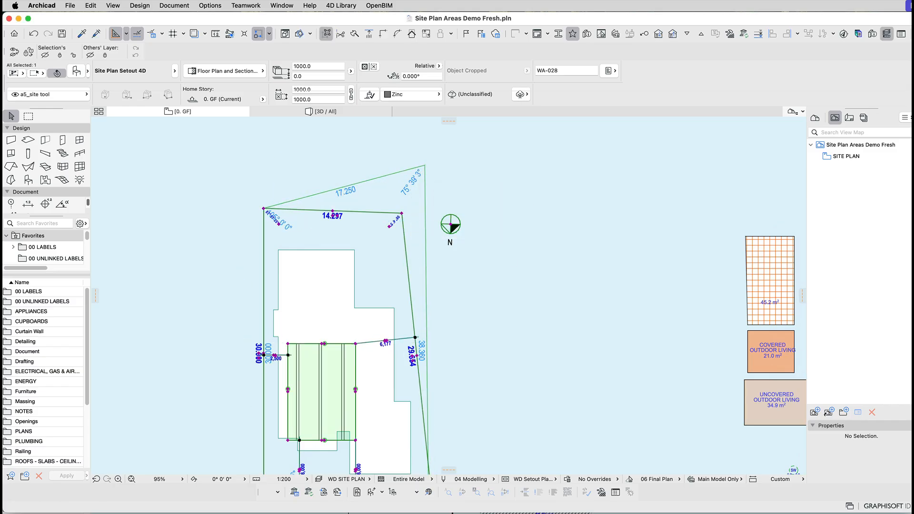
click(402, 214)
click(425, 165)
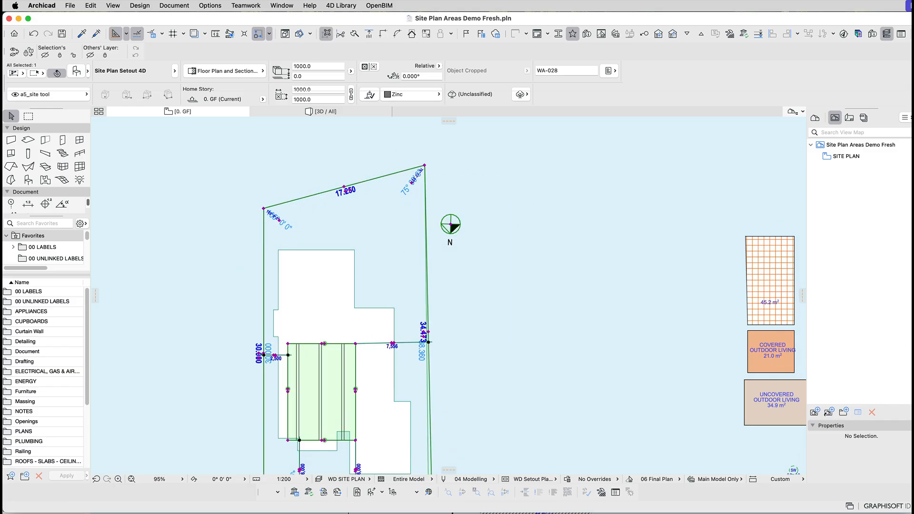
Stretch the setout object's lower-right site corner onto the lower-right corner of the traced boundary.
middle_drag(429, 332, 460, 169)
middle_drag(456, 351, 446, 269)
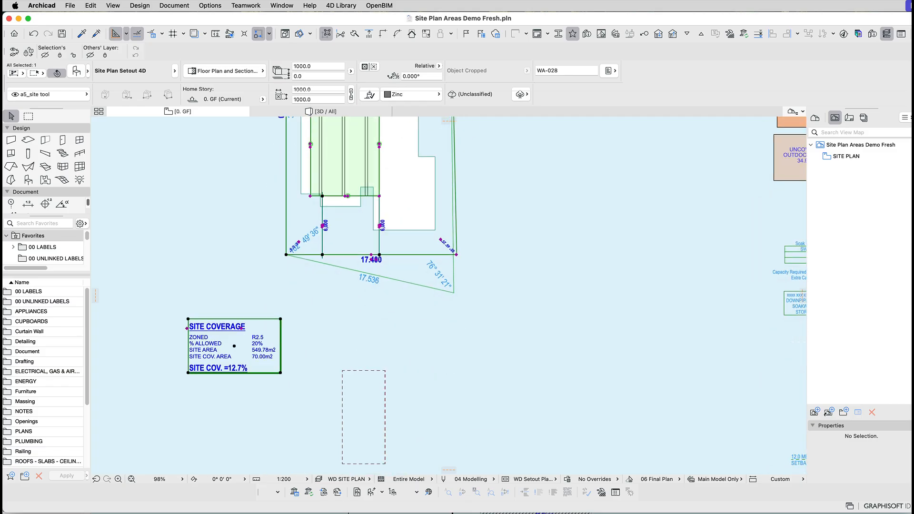
scroll(446, 269, up, 5)
click(475, 214)
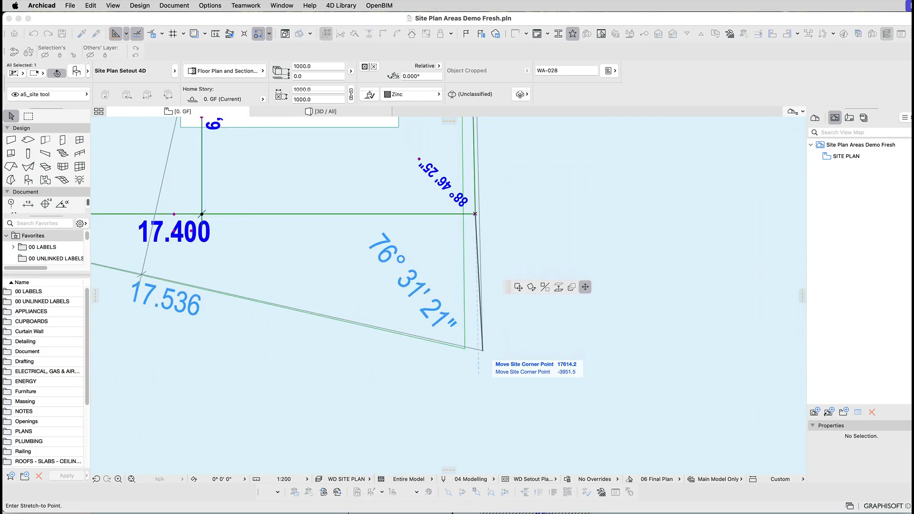
click(464, 349)
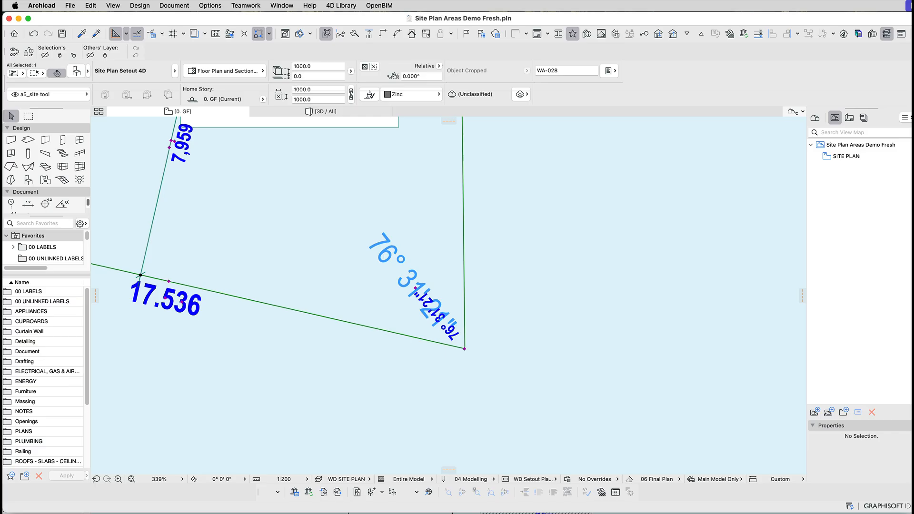
Select the traced Boundary Setup 4D object overlapping the setout and move it horizontally to the left, clear of the site plan.
scroll(464, 349, down, 5)
key(Tab)
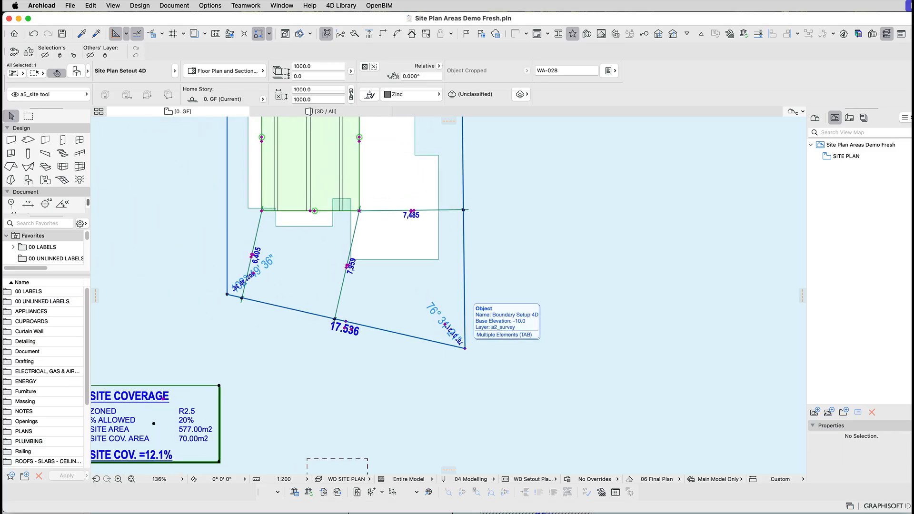
click(464, 348)
key(super+d)
click(465, 349)
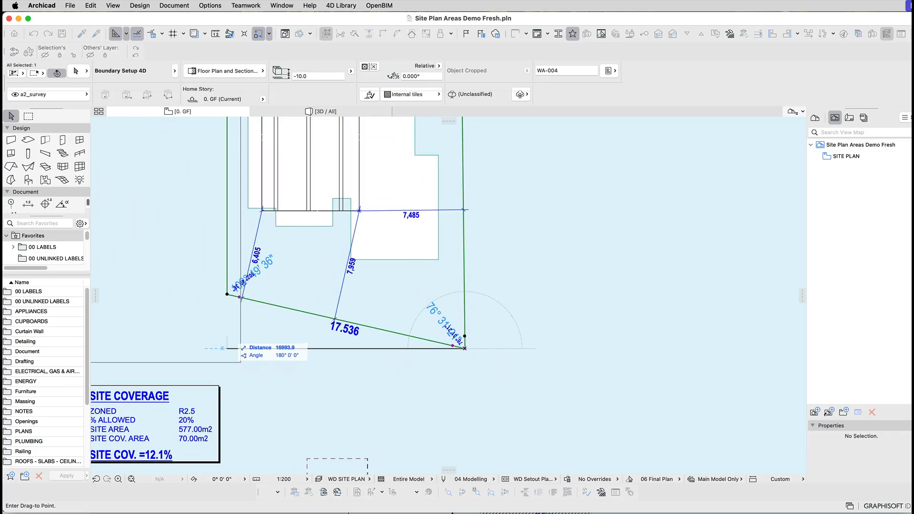
scroll(266, 376, left, 10)
click(488, 345)
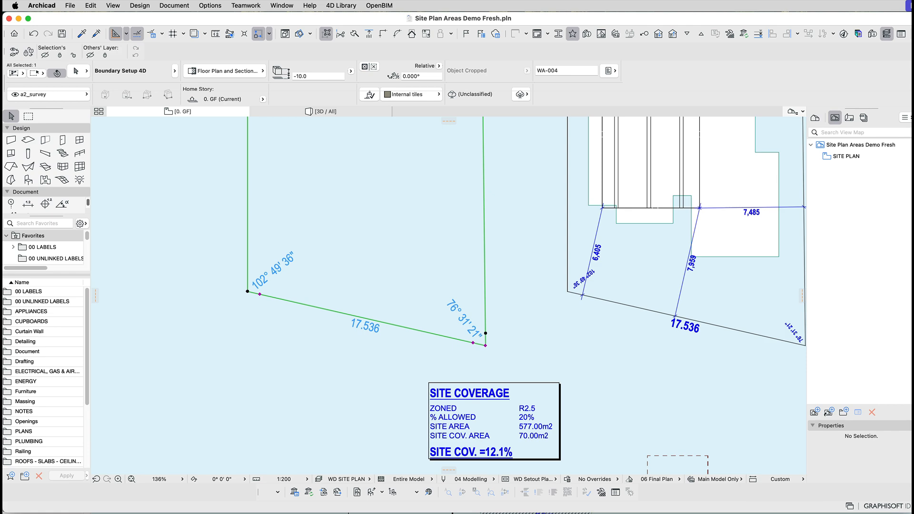
Compare the setout's side lengths and corner angles with those of the traced boundary, and clear the selection.
scroll(491, 338, down, 3)
scroll(632, 337, up, 3)
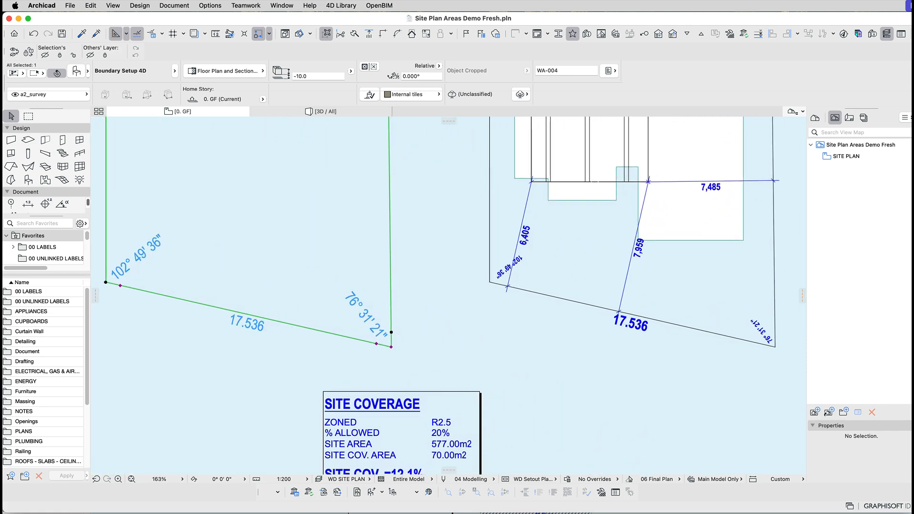
scroll(388, 326, down, 2)
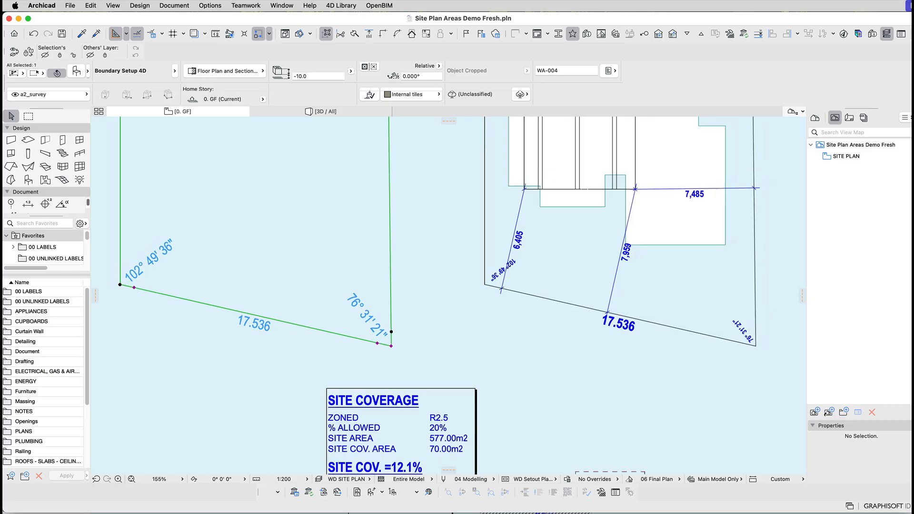
scroll(389, 326, up, 6)
scroll(552, 252, down, 5)
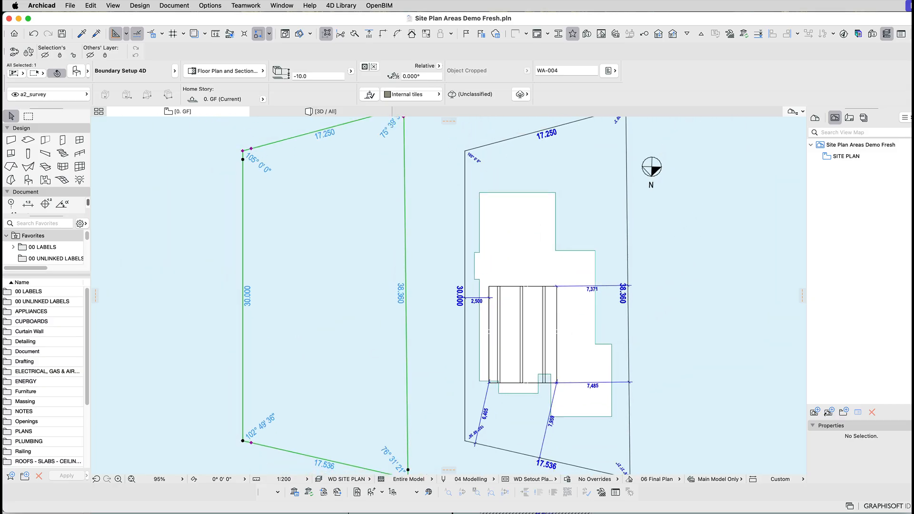
drag(521, 319, 322, 371)
key(Escape)
middle_drag(520, 286, 466, 285)
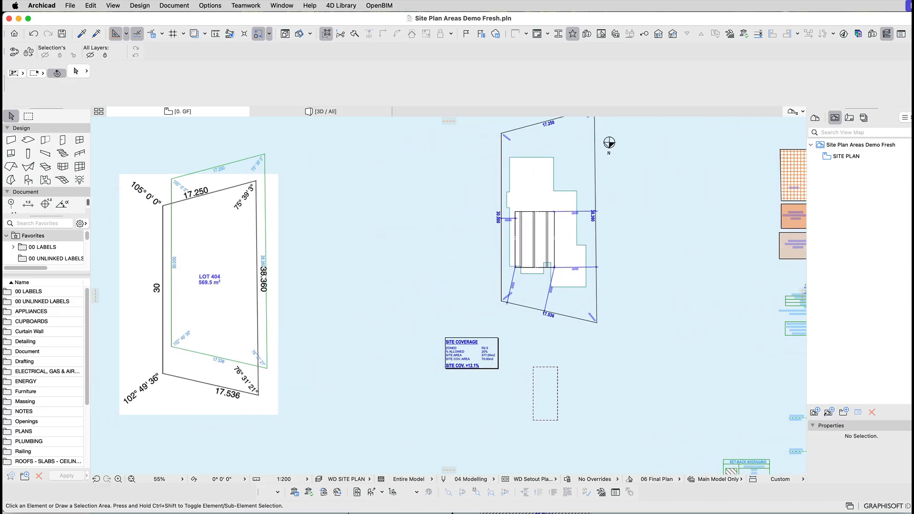
Select the Site Plan Setout 4D object and examine its site coverage table and house setback dimensions.
scroll(514, 241, up, 3)
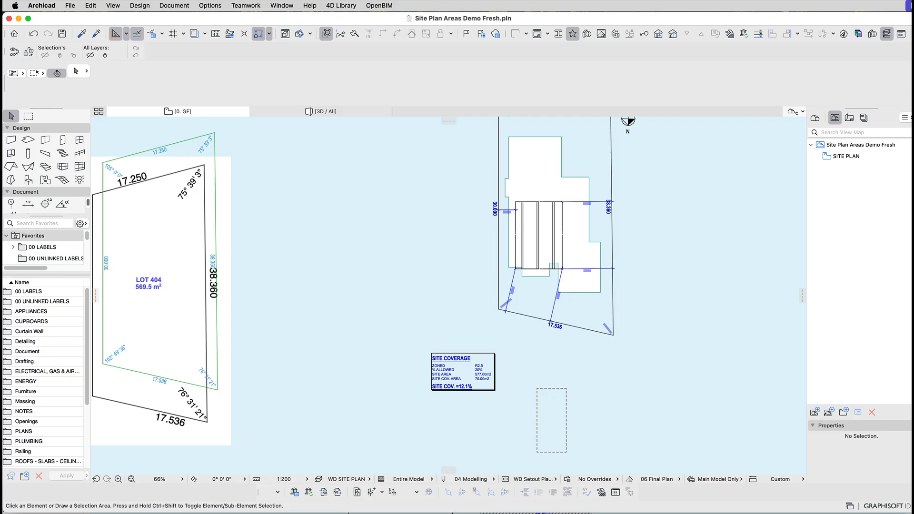
scroll(543, 298, up, 5)
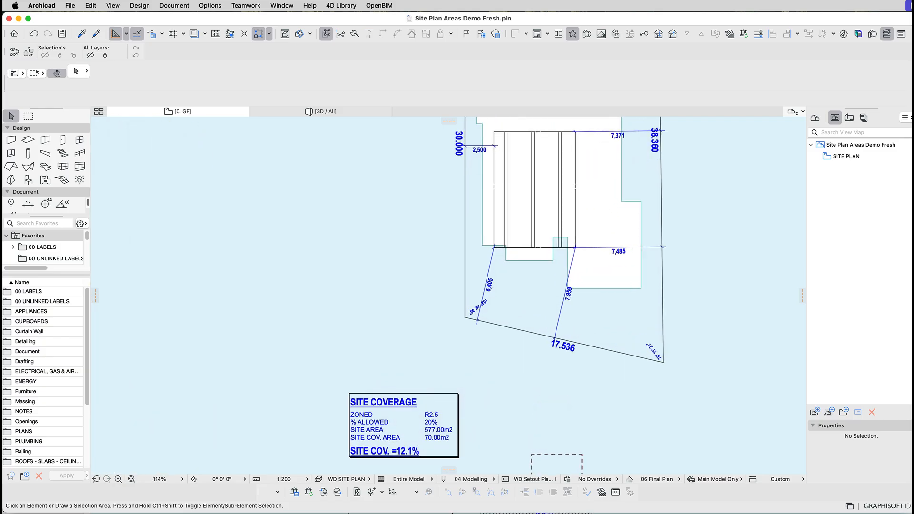
key(super+a)
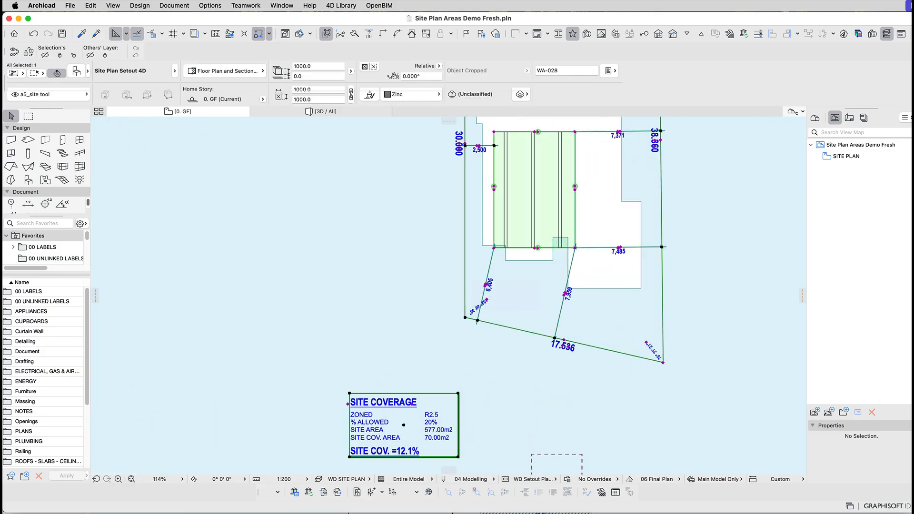
scroll(503, 288, down, 2)
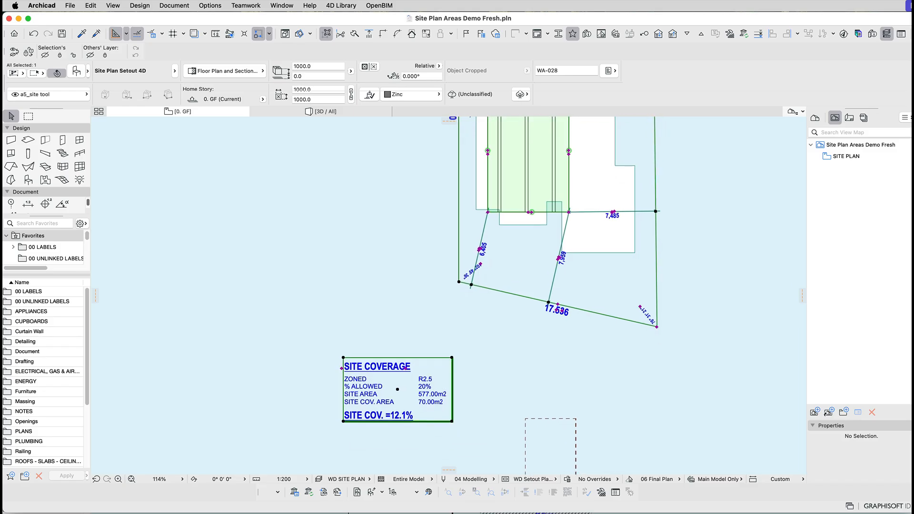
scroll(413, 407, up, 5)
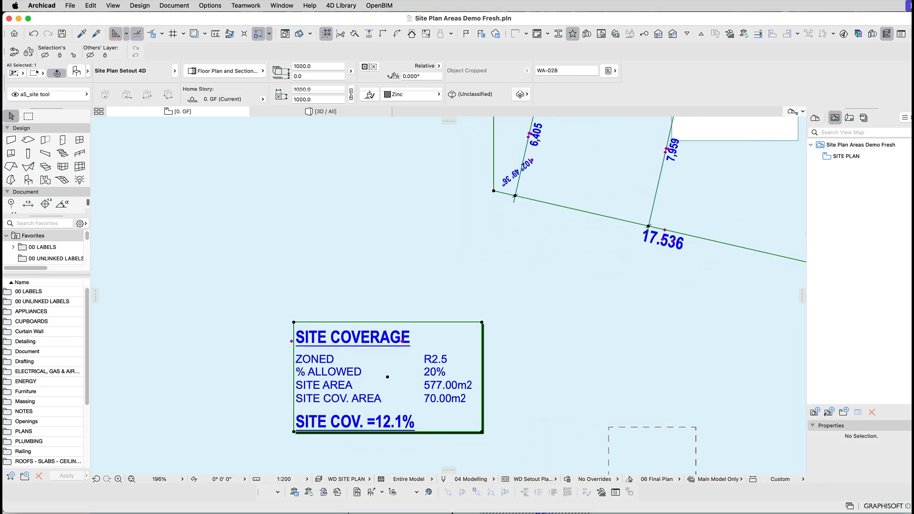
scroll(440, 381, down, 5)
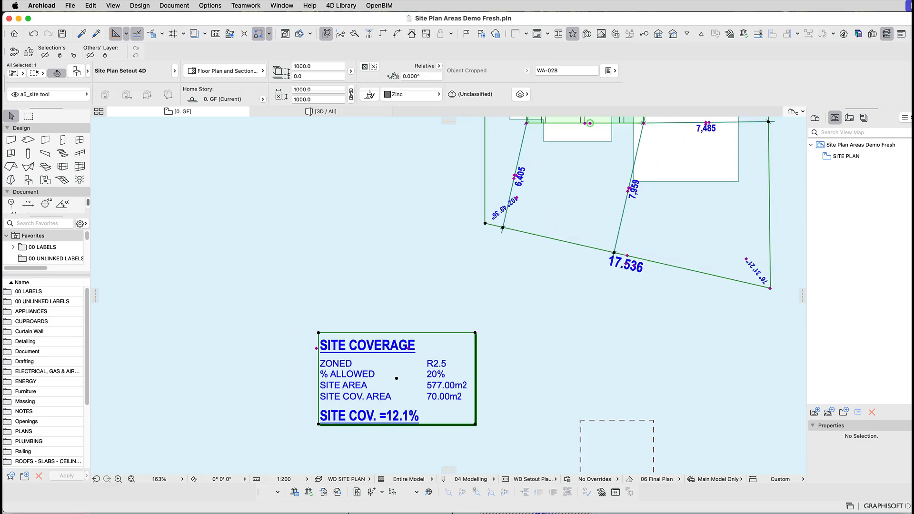
middle_drag(440, 382, 408, 444)
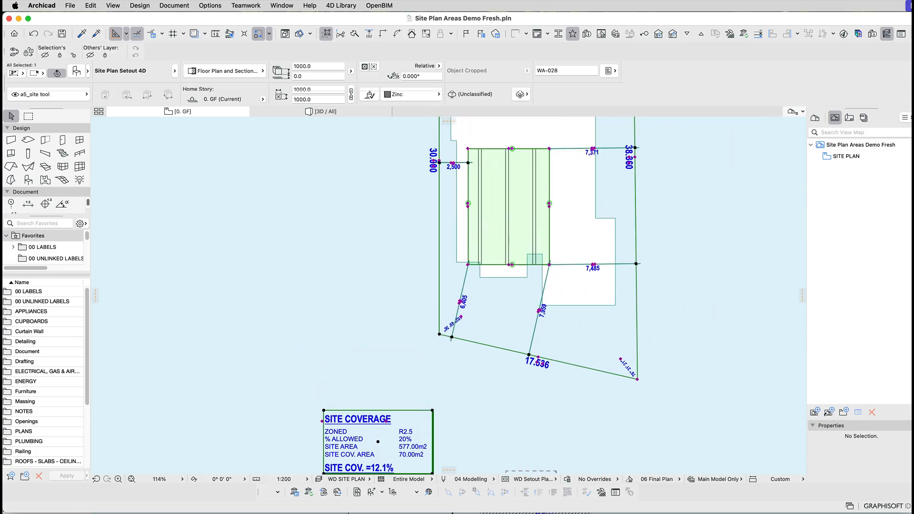
middle_drag(448, 295, 410, 403)
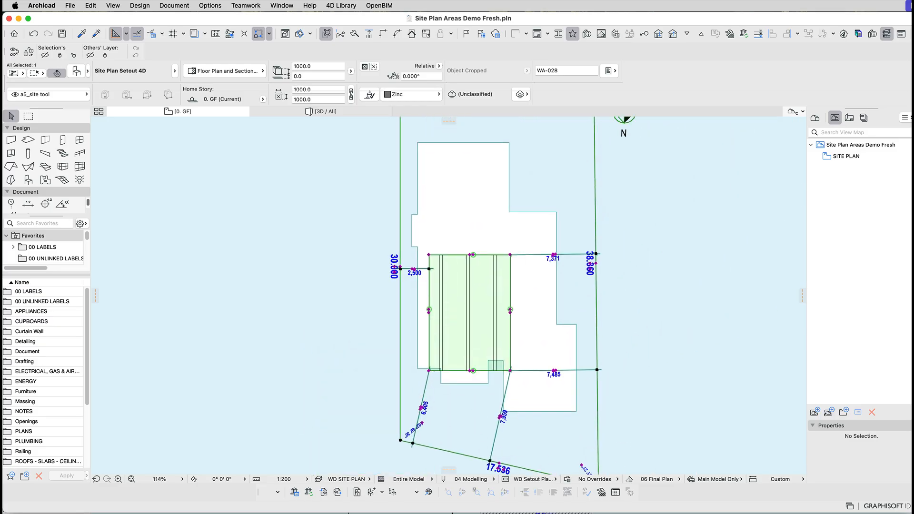
Stretch the setout's house area: its upper-right corner up and outward, and its lower-right corner onto the slab's lower-right corner.
click(510, 255)
click(516, 233)
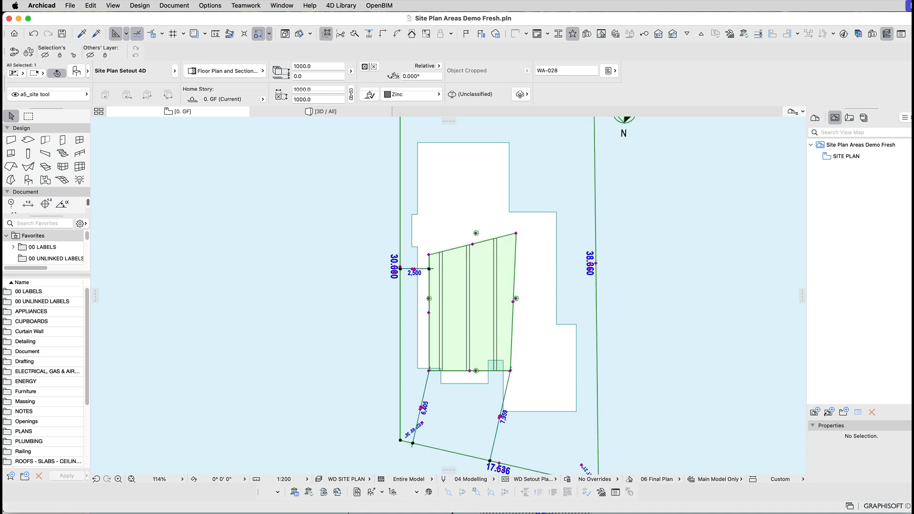
click(510, 370)
click(555, 389)
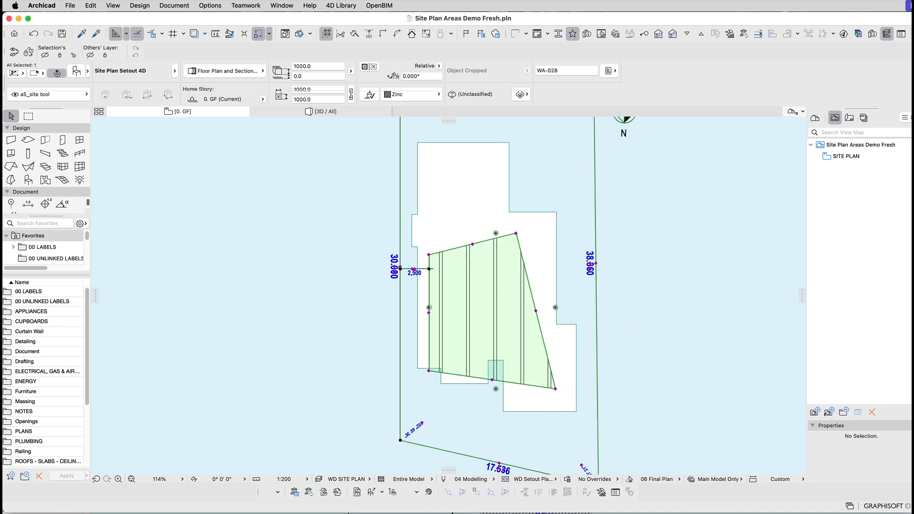
click(556, 388)
click(577, 411)
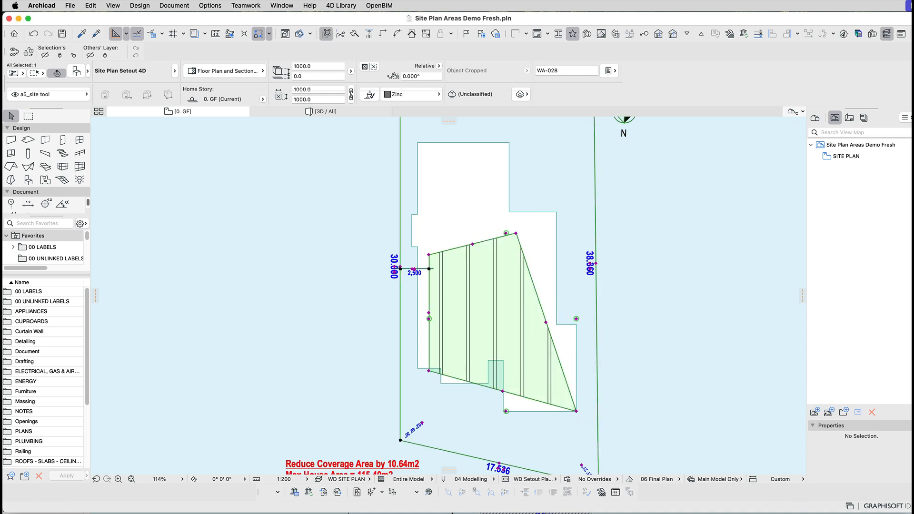
Move the house area's lower-left corner onto the slab's corner, and pull its right edge node and upper-right corner outward.
click(429, 370)
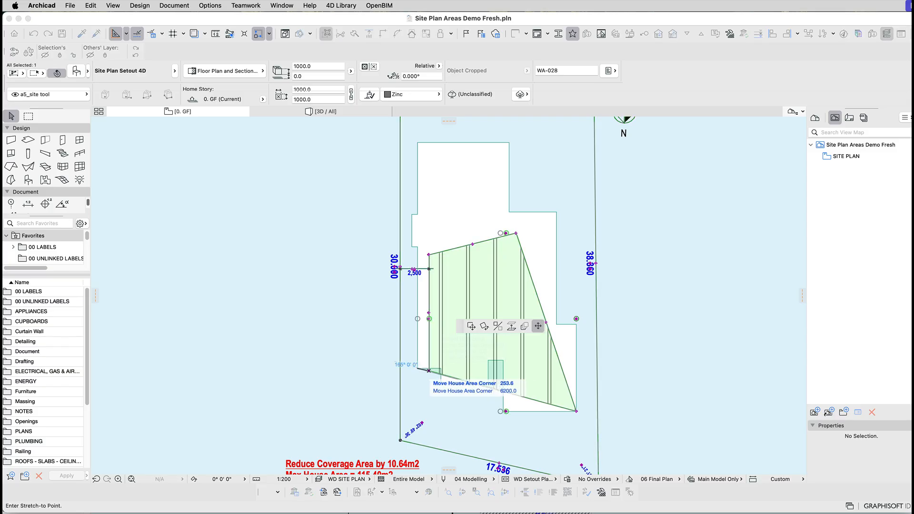
click(418, 368)
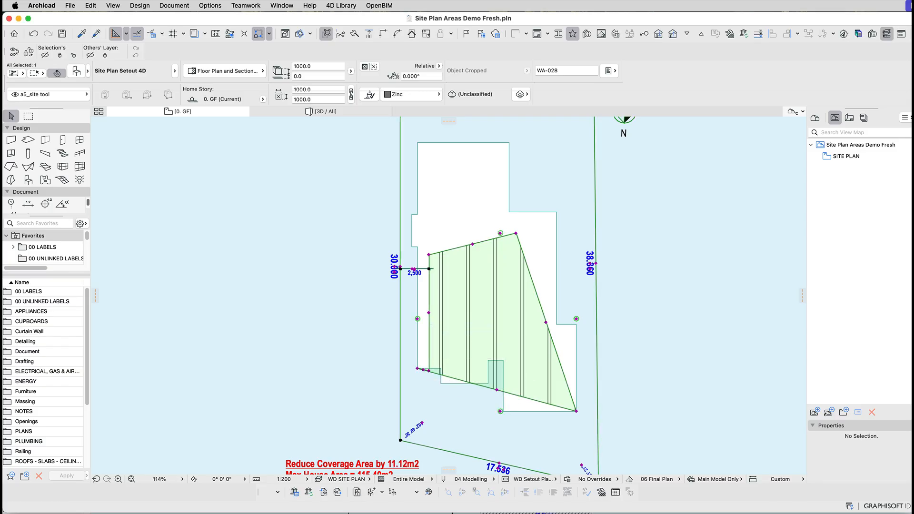
click(546, 322)
click(568, 344)
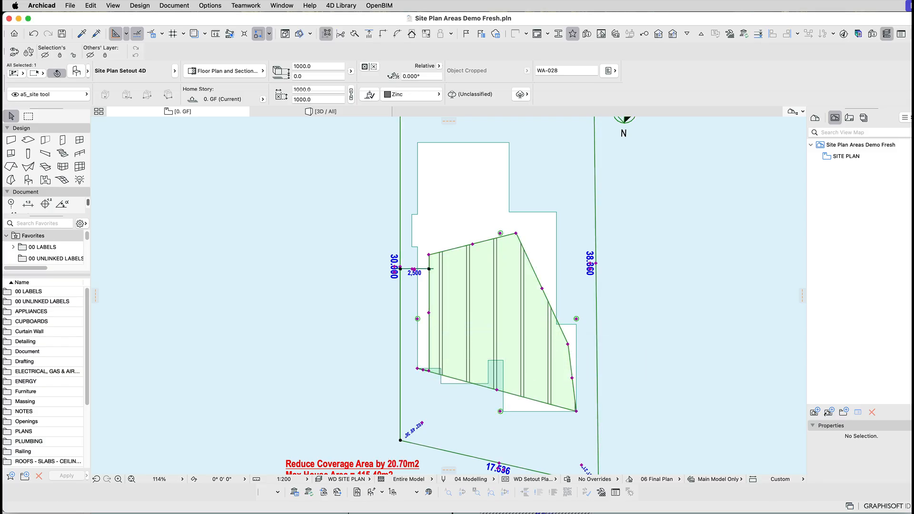
click(516, 233)
click(533, 220)
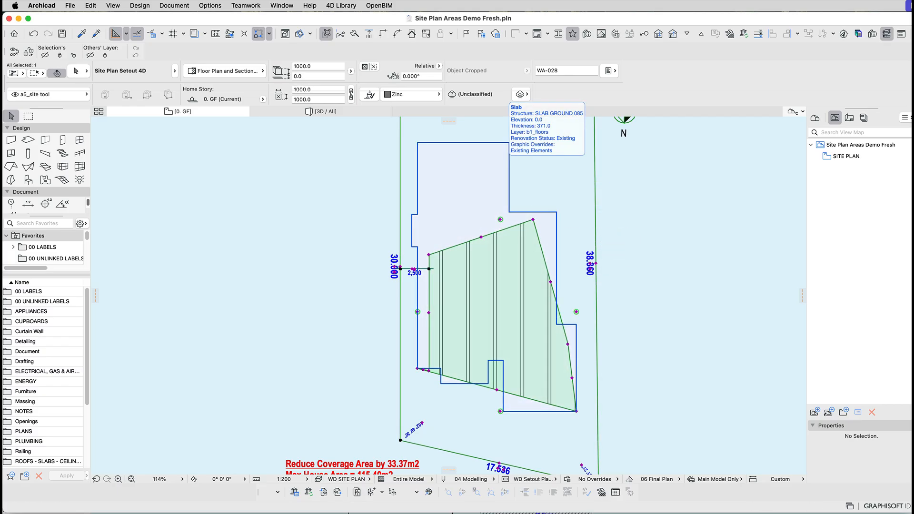
Select the house slab together with the Site Plan Setout 4D object and run Update Site Tools on them.
shift+click(509, 143)
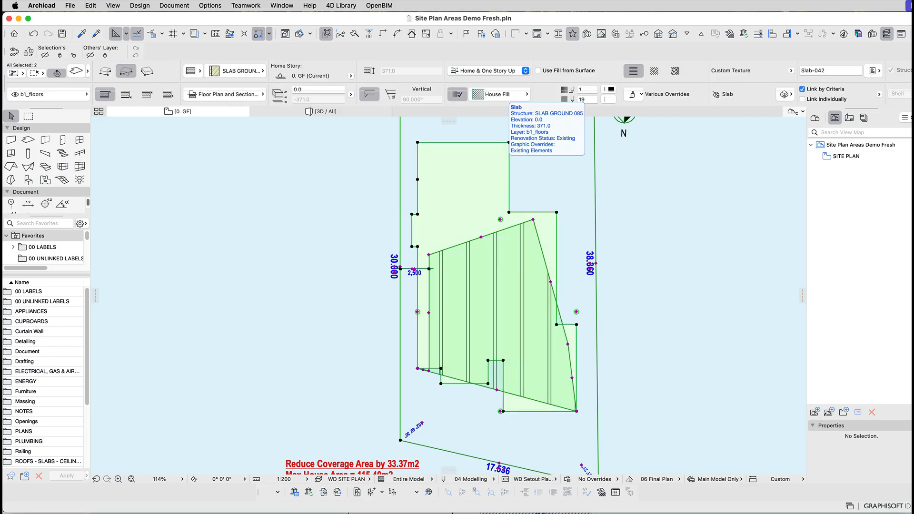
key(Escape)
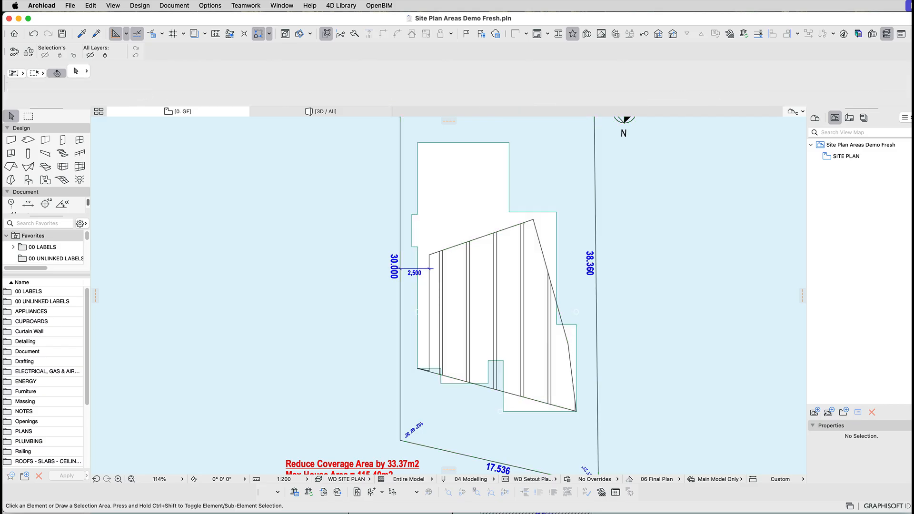
click(498, 142)
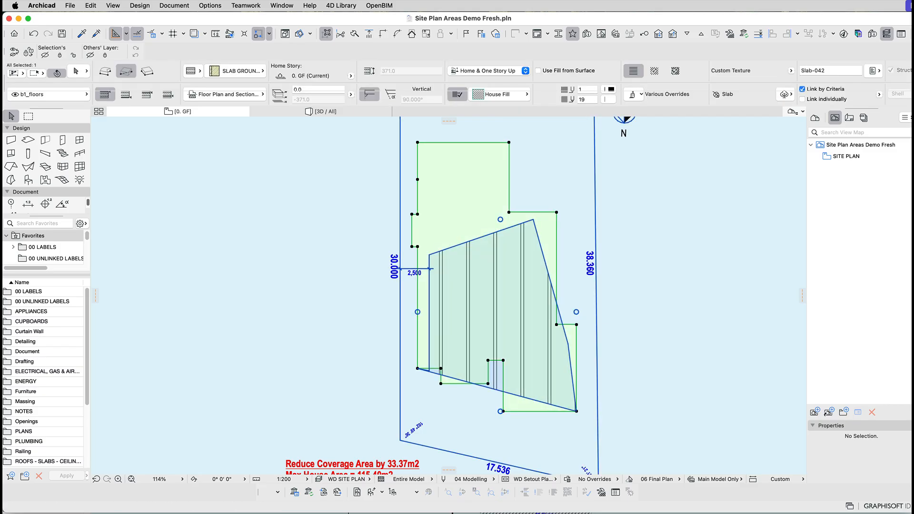
shift+click(547, 191)
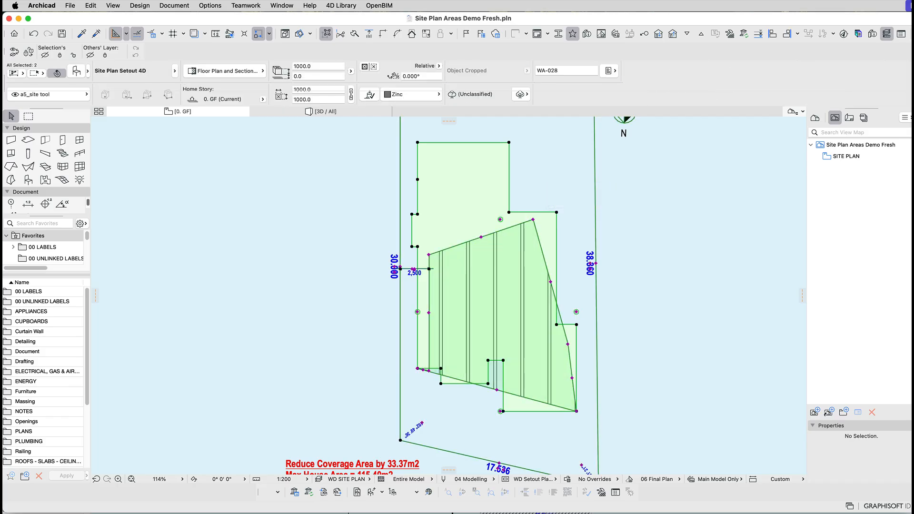
click(341, 6)
mouse_move(343, 19)
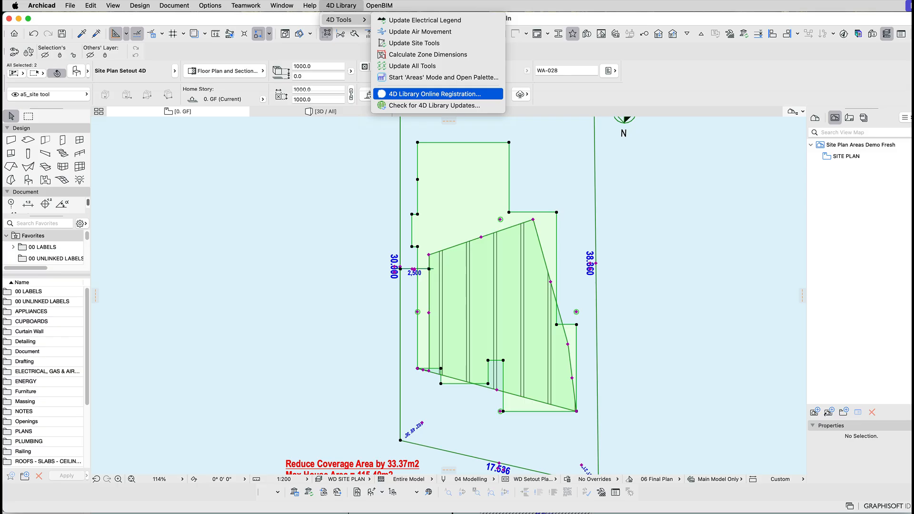
click(414, 43)
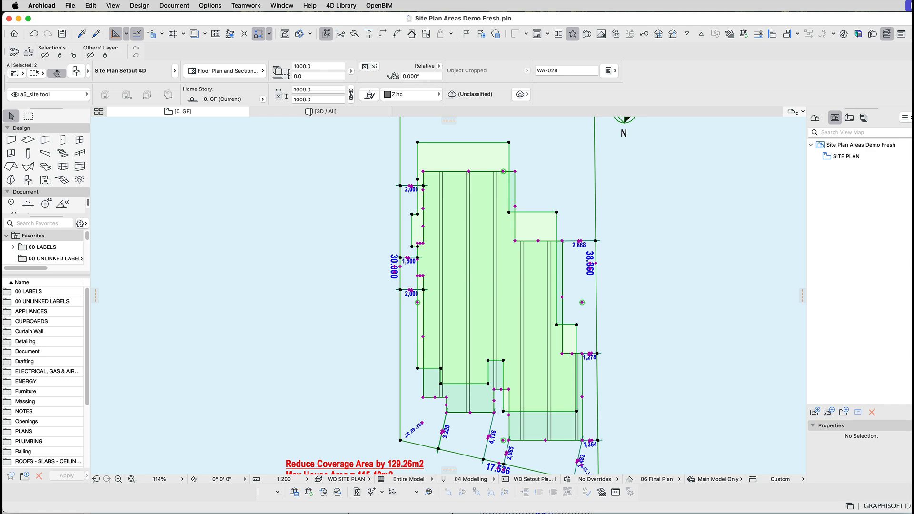
Move the setout's entire house block straight up so that its lowest edge aligns with the slab's lowest edge.
scroll(525, 448, up, 5)
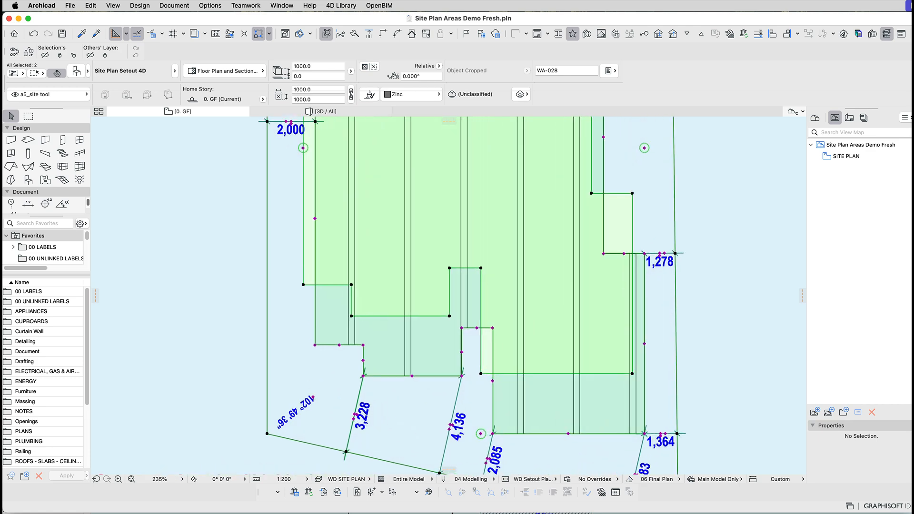
click(481, 434)
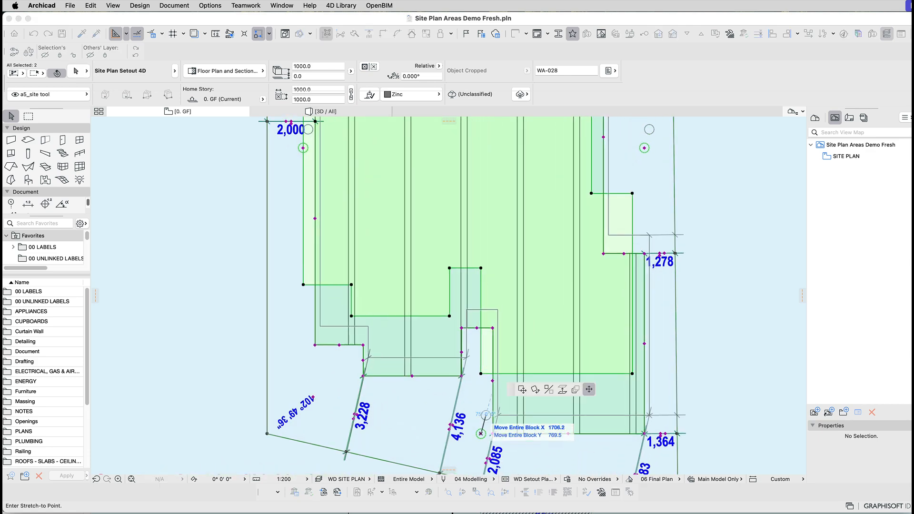
click(481, 378)
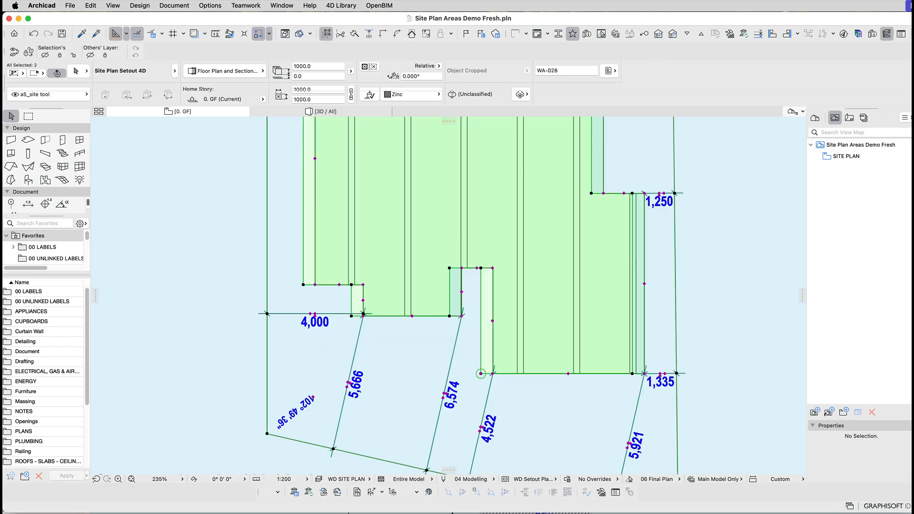
Try moving the entire house block diagonally towards the 30.000 boundary, and undo the move.
scroll(481, 378, up, 5)
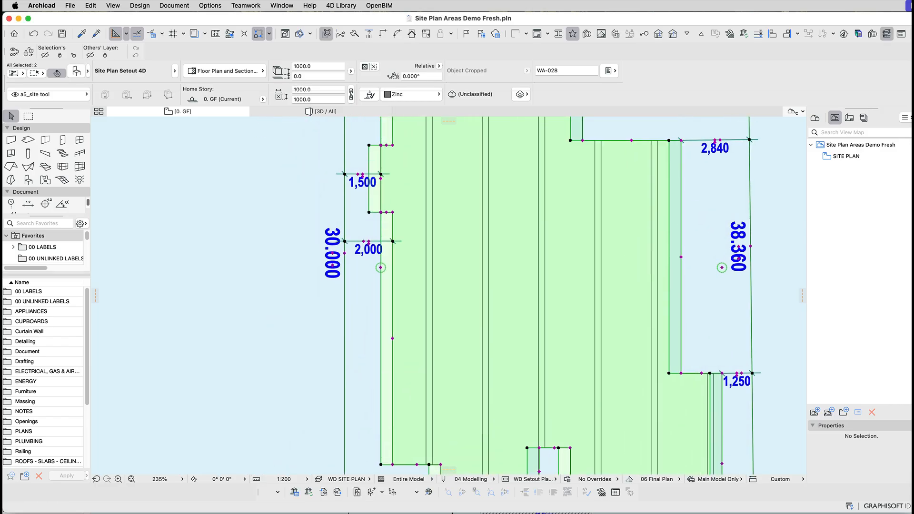
scroll(370, 257, up, 4)
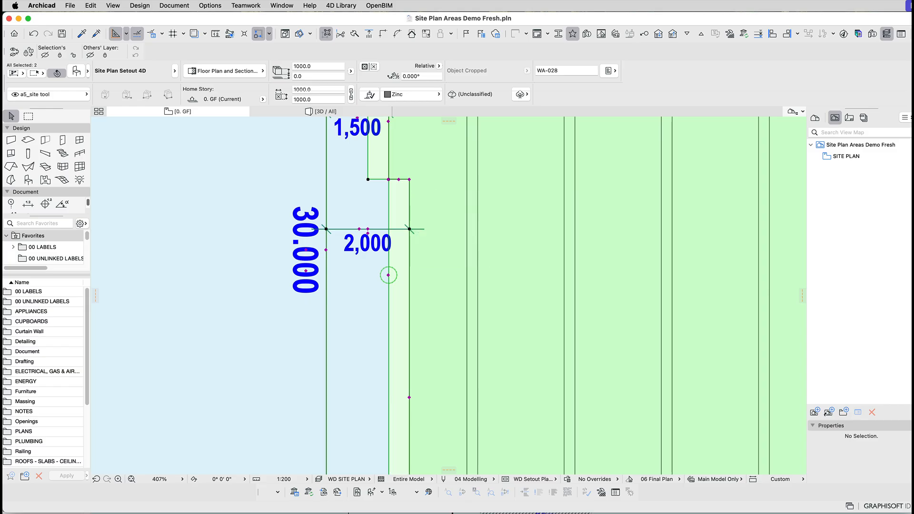
scroll(495, 317, down, 8)
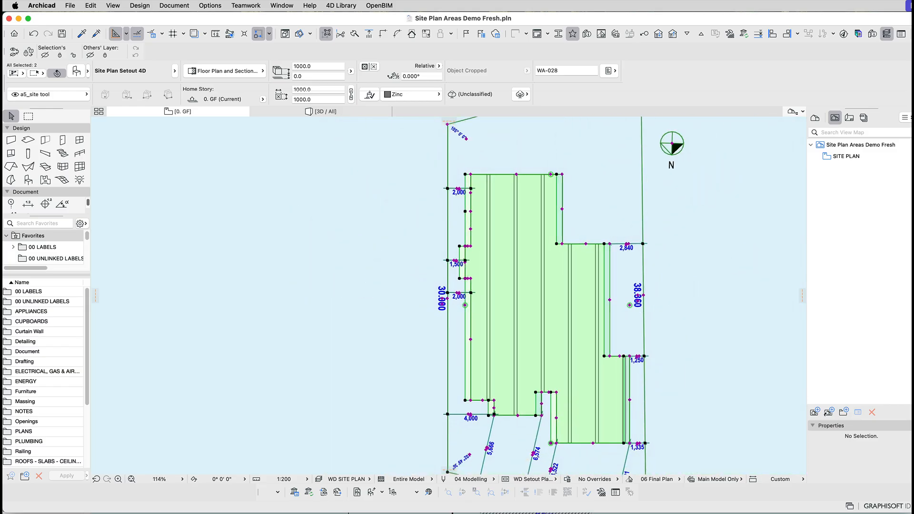
scroll(495, 295, right, 5)
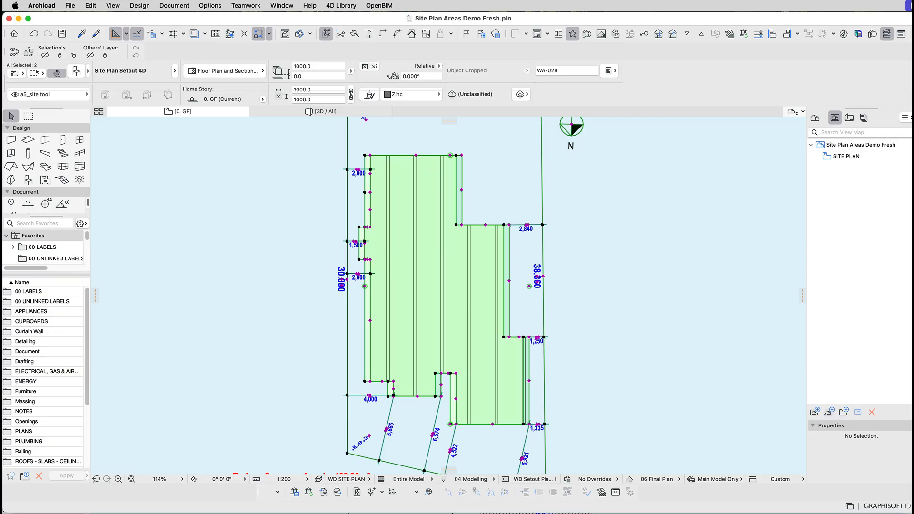
scroll(324, 268, up, 5)
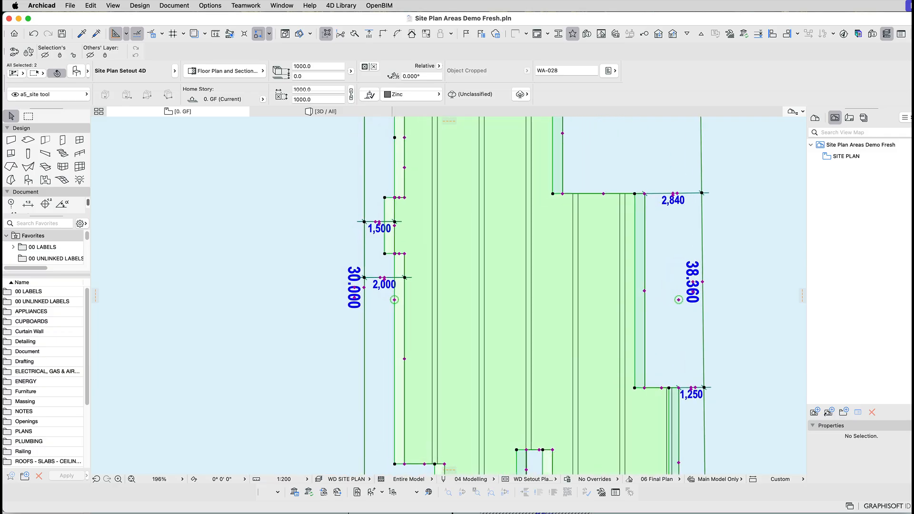
click(394, 299)
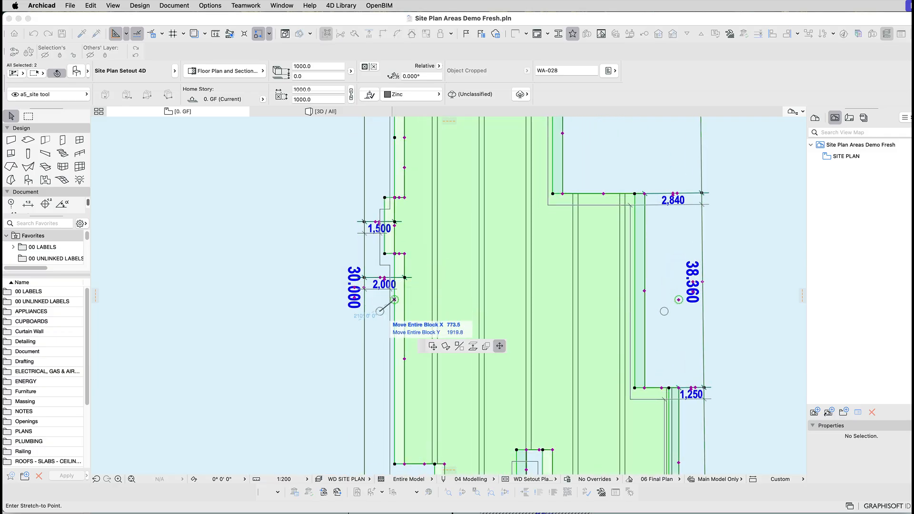
click(662, 334)
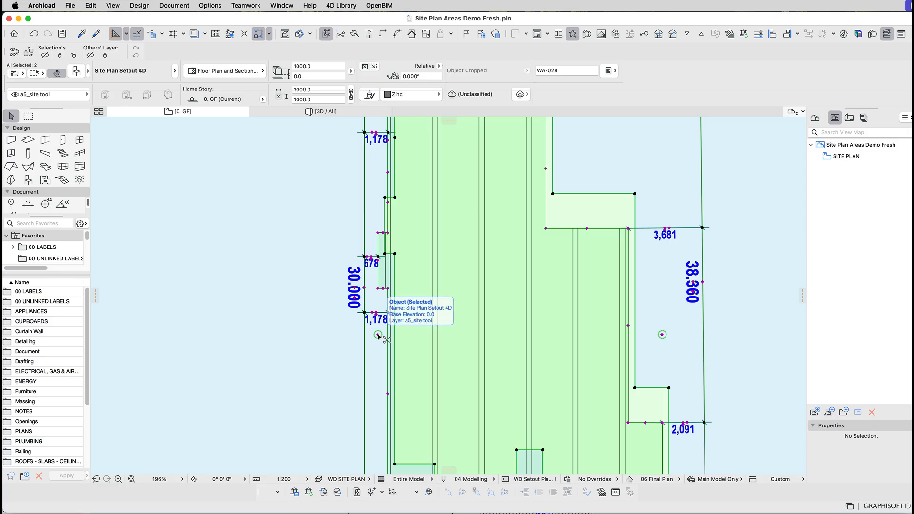
key(super+z)
Try sliding the entire house block horizontally to several positions across the lot, including one beyond the 38.360 boundary.
click(394, 299)
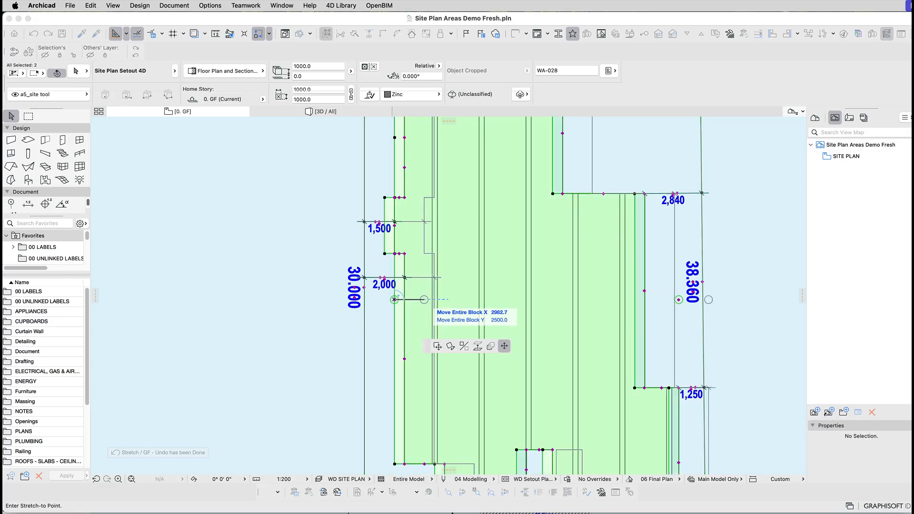
click(424, 300)
click(424, 300)
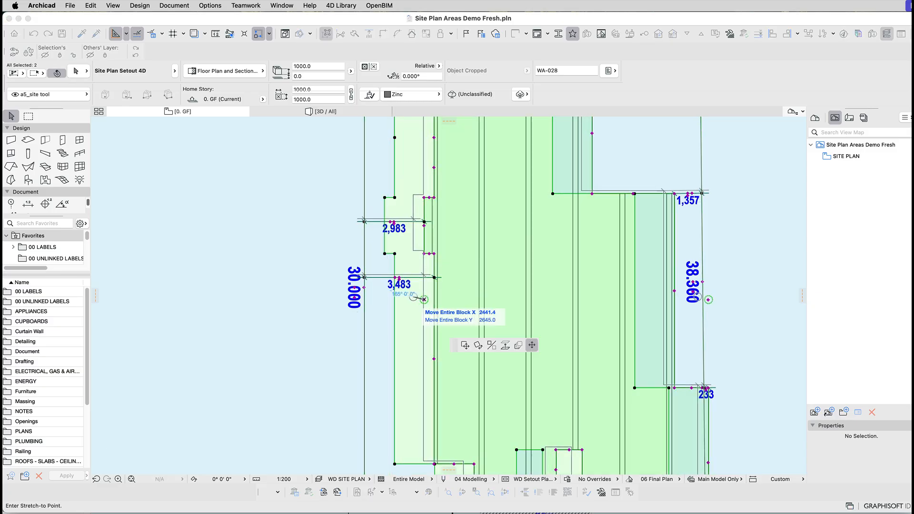
click(406, 299)
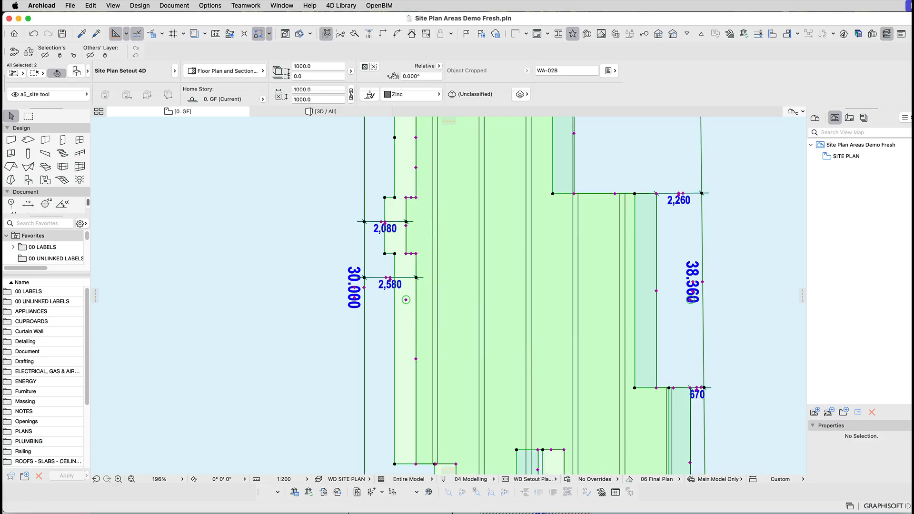
click(406, 299)
click(448, 299)
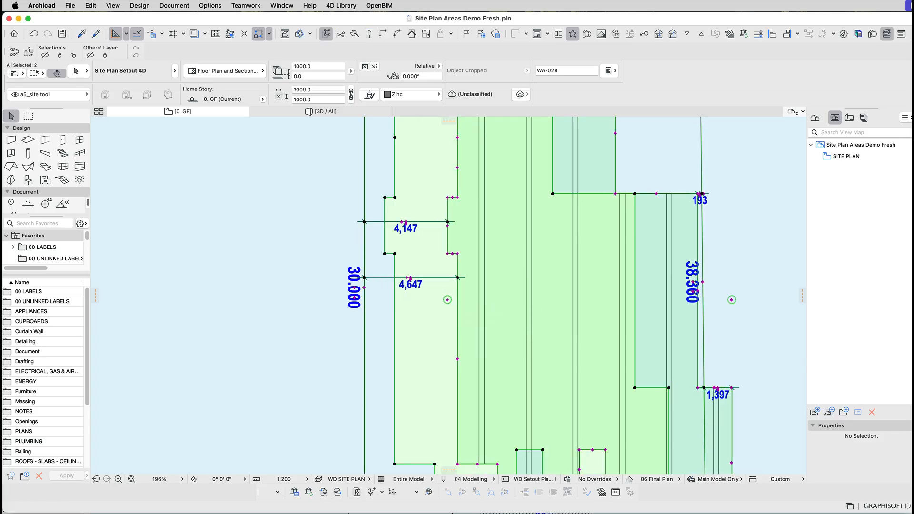
Slide the entire house block horizontally towards the 30.000 boundary, to Move Entire Block X 1000.0, and deselect it.
click(448, 300)
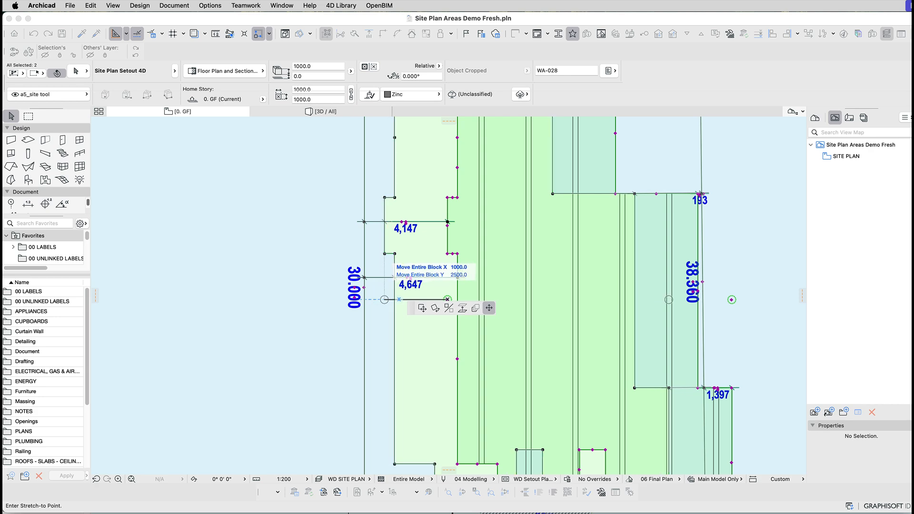
click(384, 300)
key(Escape)
Examine the house setback dimensions, the slab under the setout and the site coverage table with its over-coverage warning.
scroll(447, 296, down, 5)
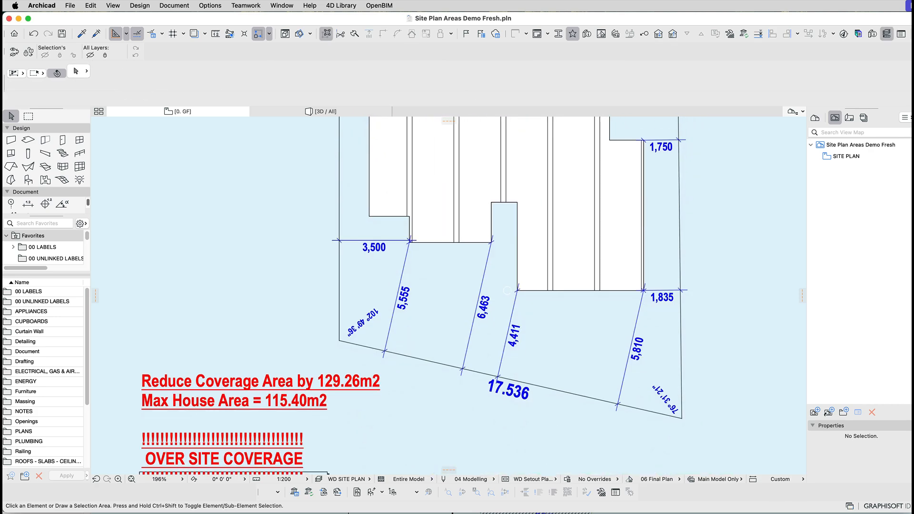
click(507, 291)
scroll(448, 285, up, 4)
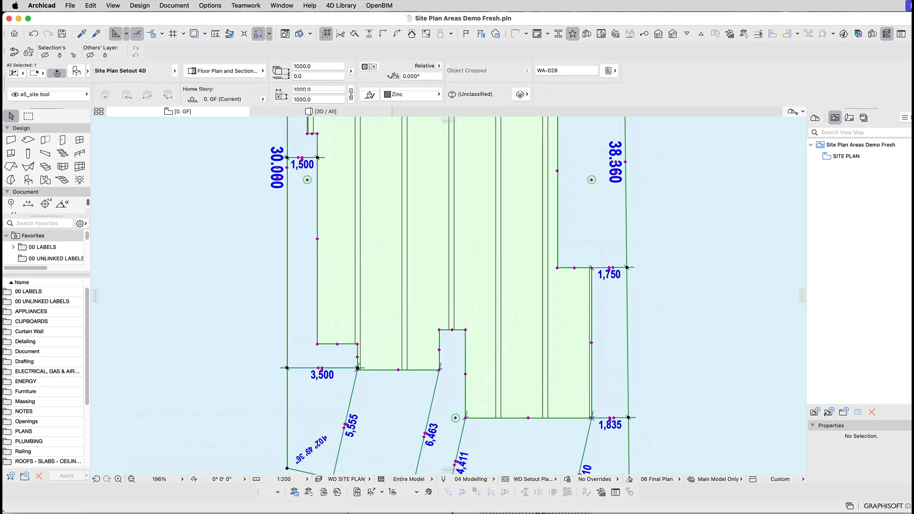
click(376, 284)
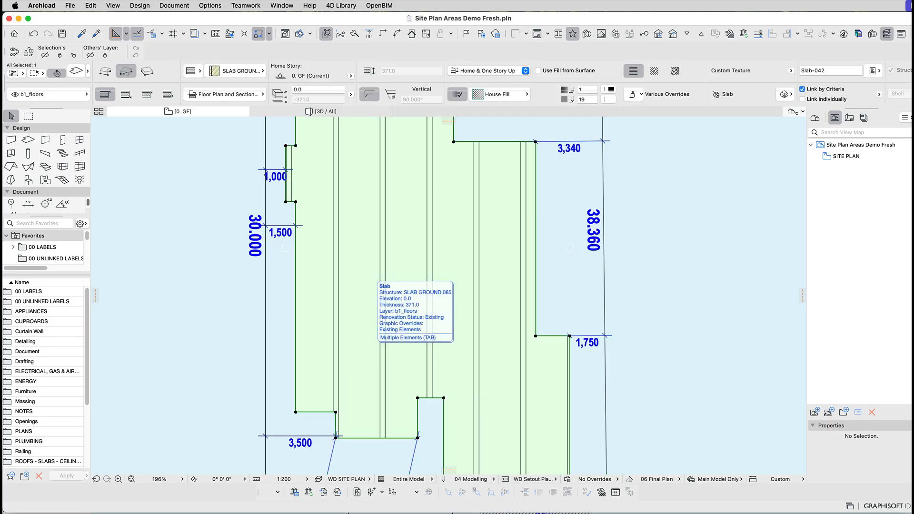
key(Escape)
scroll(448, 295, down, 4)
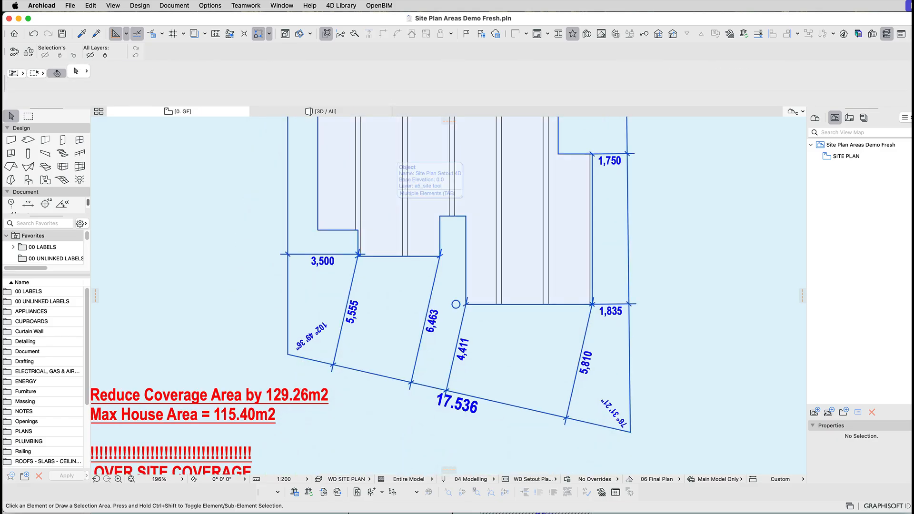
scroll(448, 296, left, 4)
scroll(447, 295, down, 3)
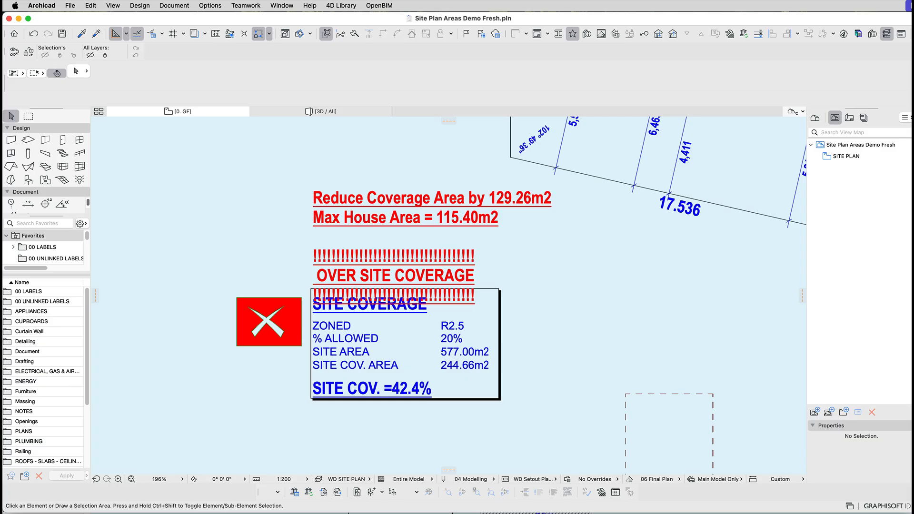
click(502, 248)
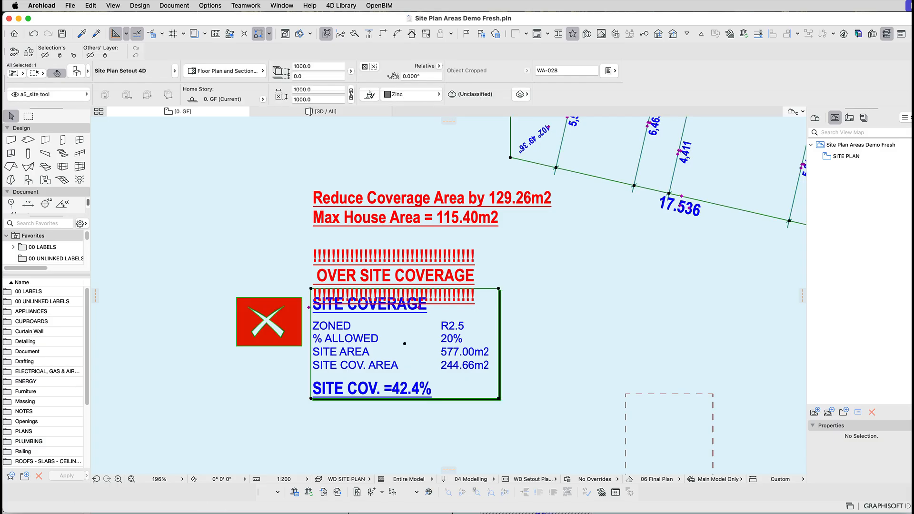
scroll(447, 295, right, 3)
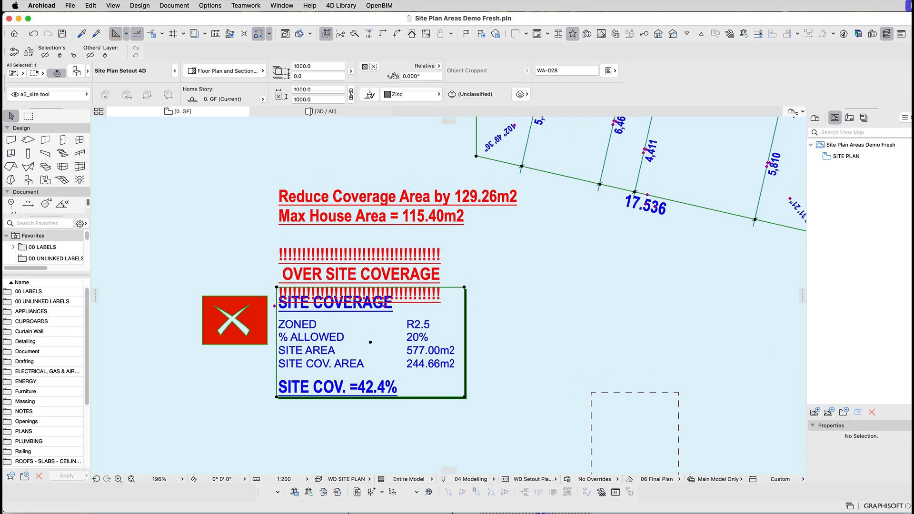
key(Escape)
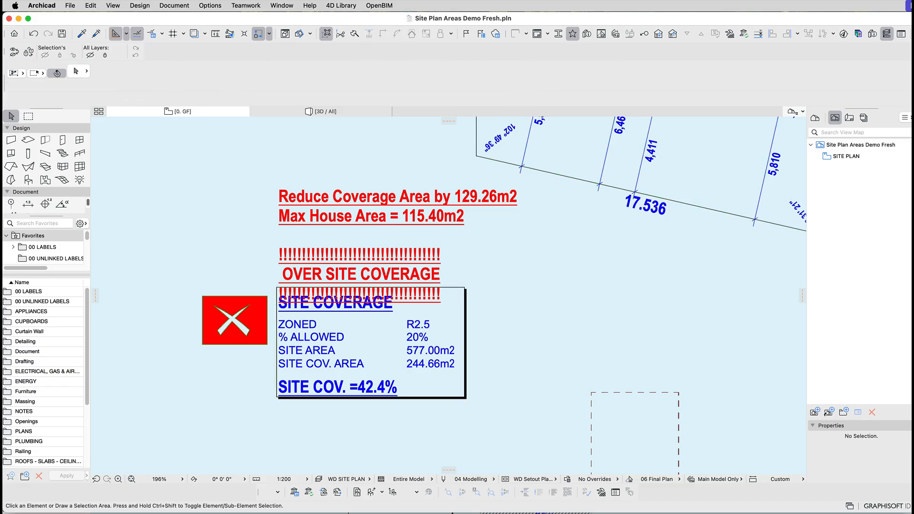
Open the Site Plan Setout 4D object's Zoning and Locality Information settings and set the zoning to R30.
click(466, 290)
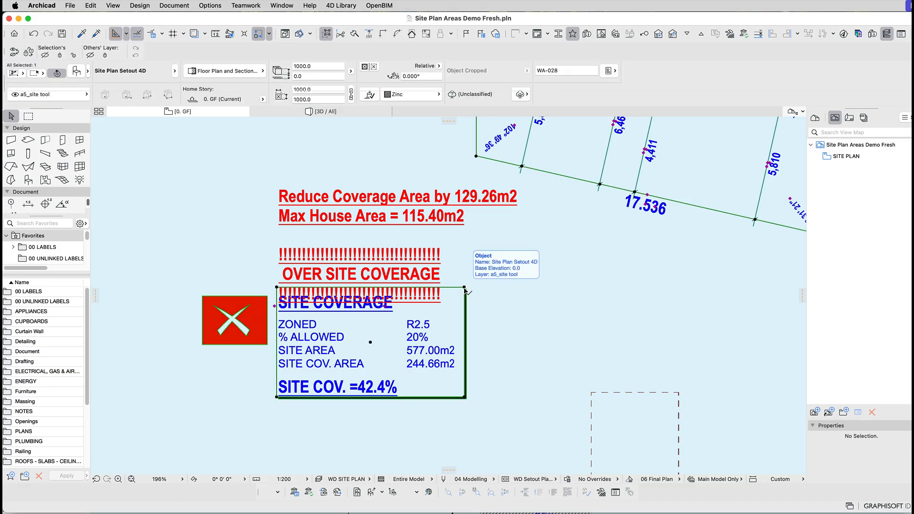
double_click(466, 291)
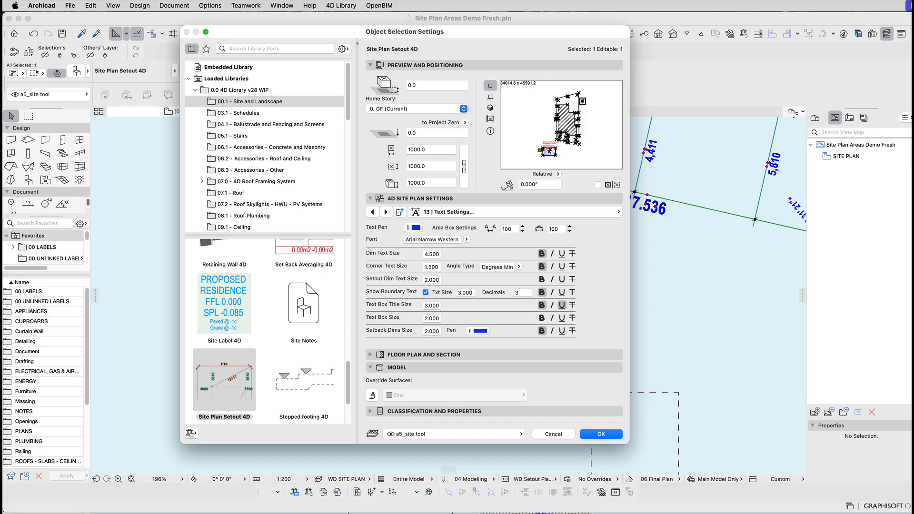
click(618, 212)
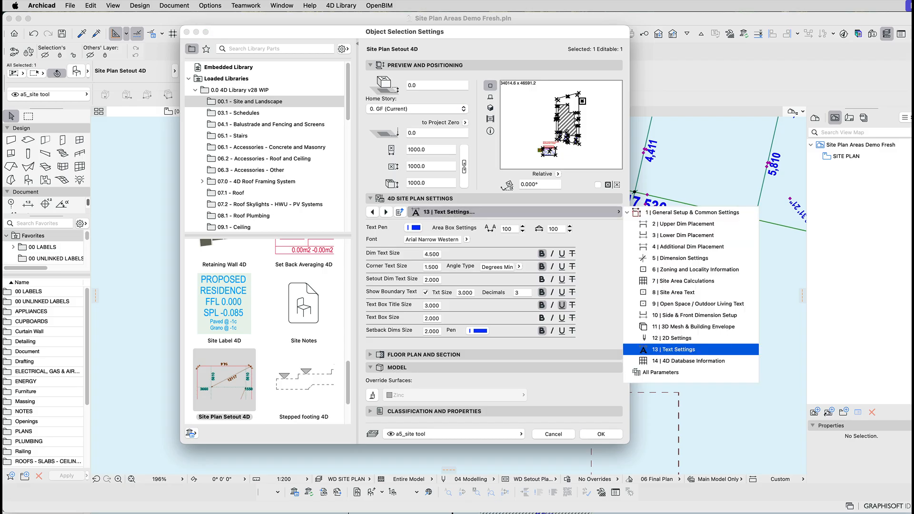
click(696, 269)
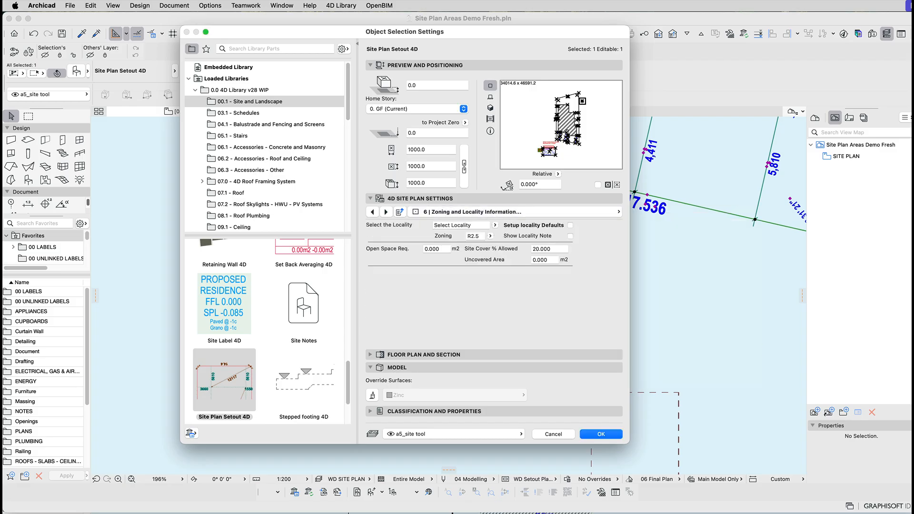
click(490, 236)
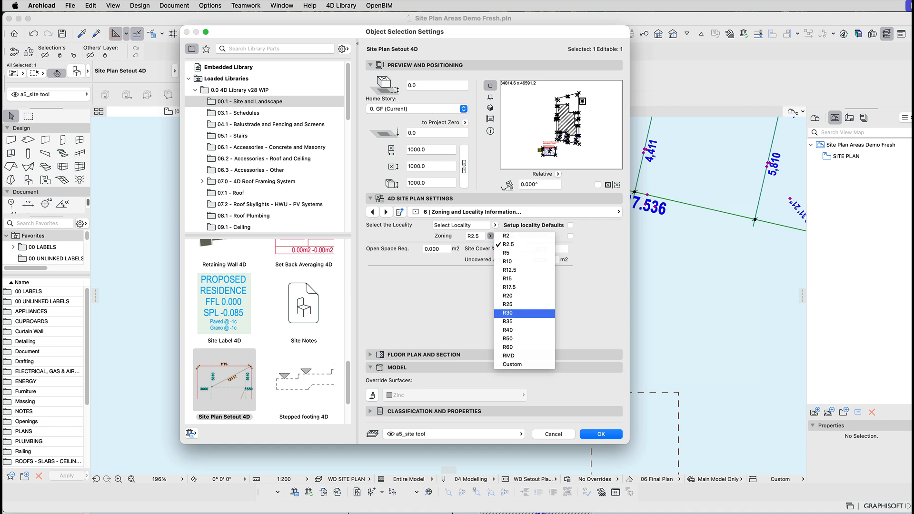
click(514, 312)
Review the open space requirement, allowed site cover percentage and zoning choices, and accept the object settings.
click(436, 249)
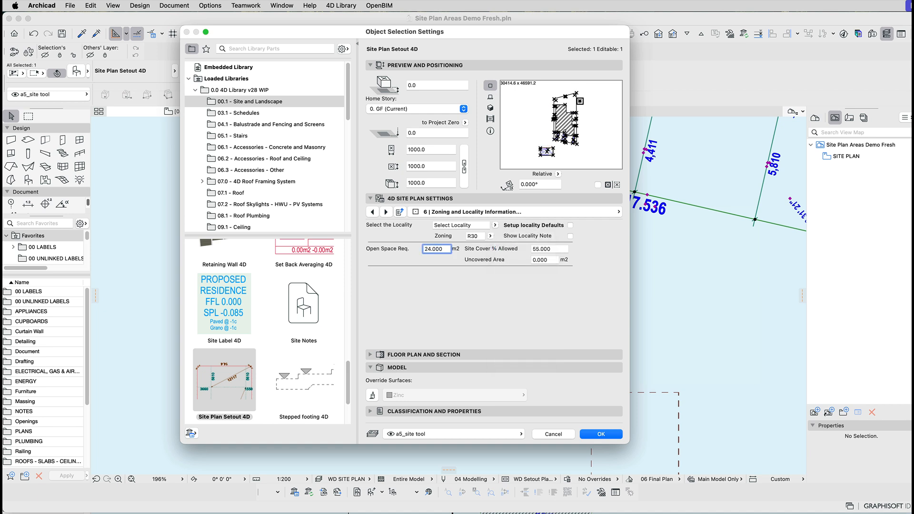
key(Tab)
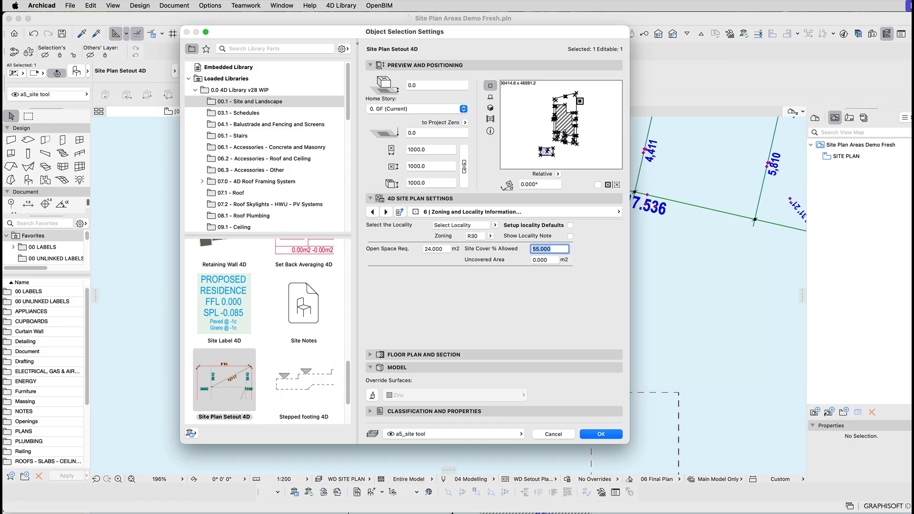
click(490, 236)
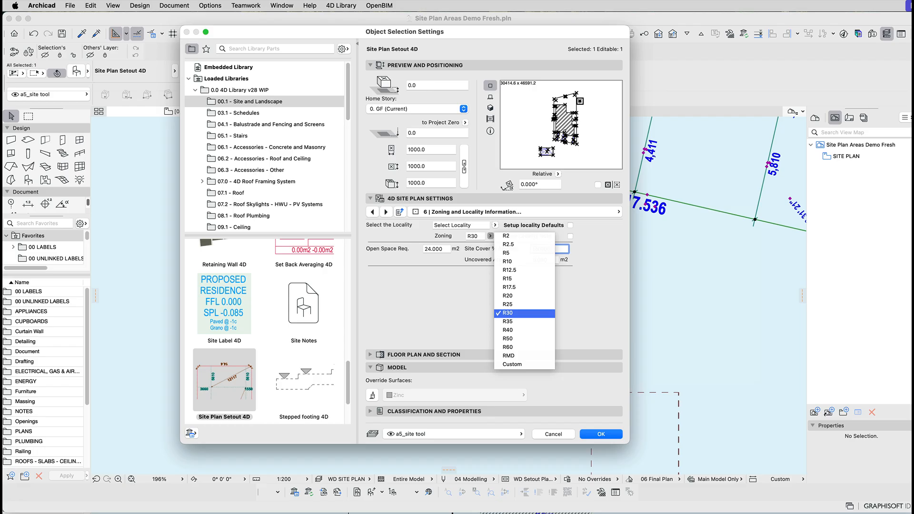
key(Escape)
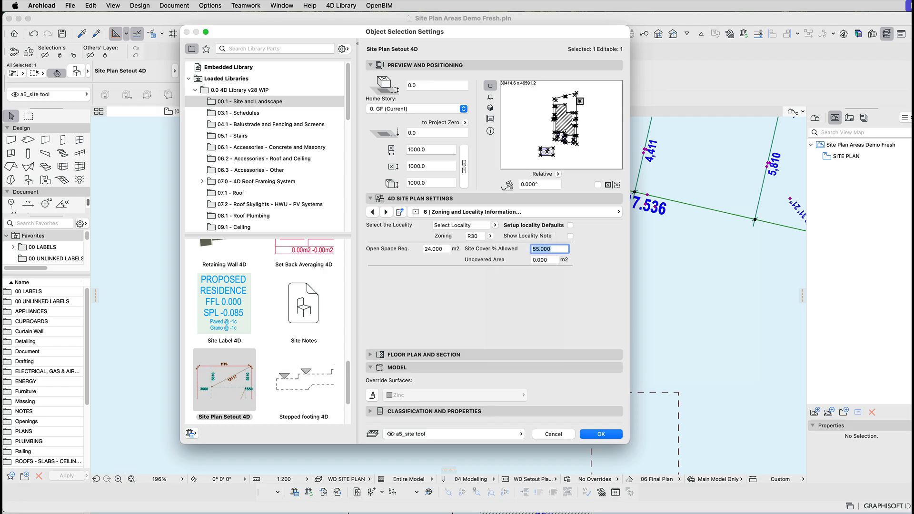
key(Return)
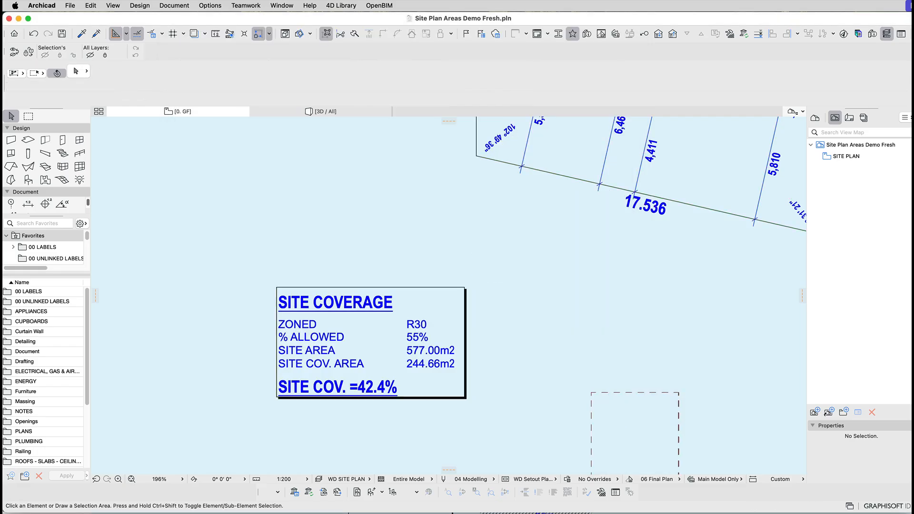
Move the Site Plan Setout 4D object's site coverage table closer to the 17.536 boundary, and deselect the object.
scroll(470, 320, down, 5)
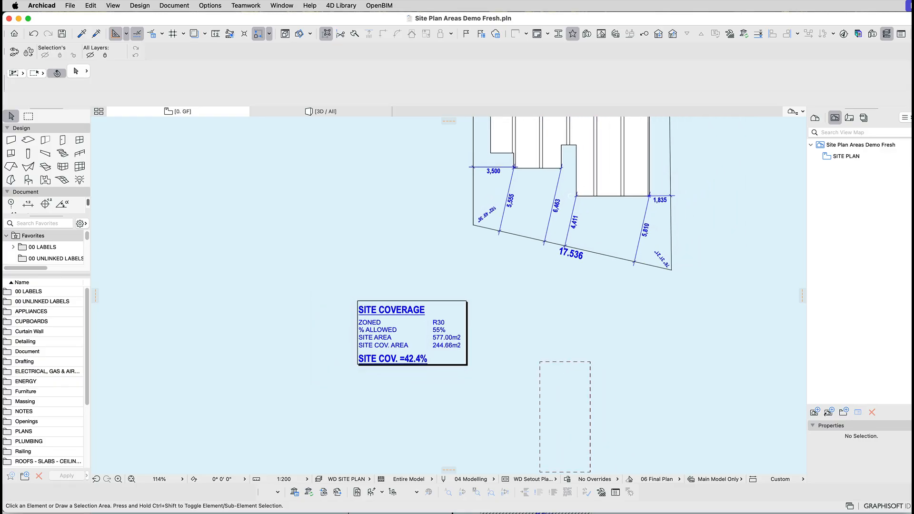
click(571, 196)
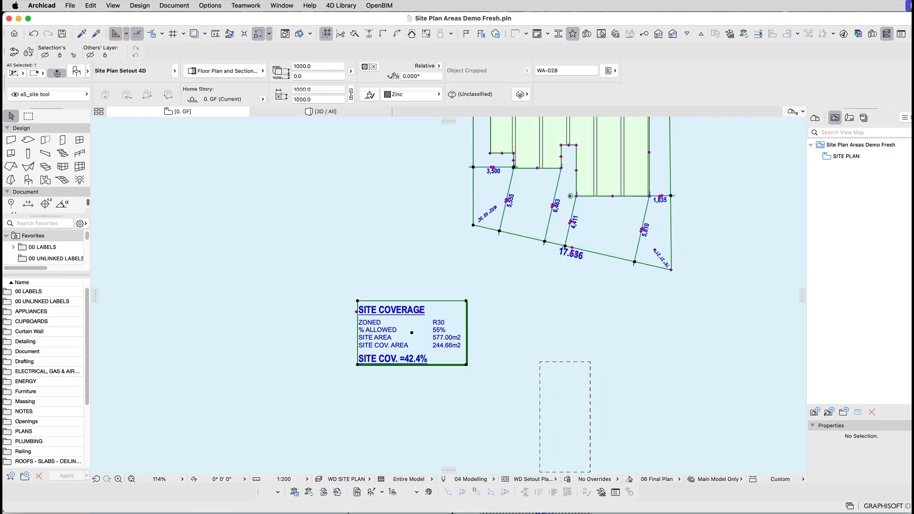
click(421, 312)
click(472, 282)
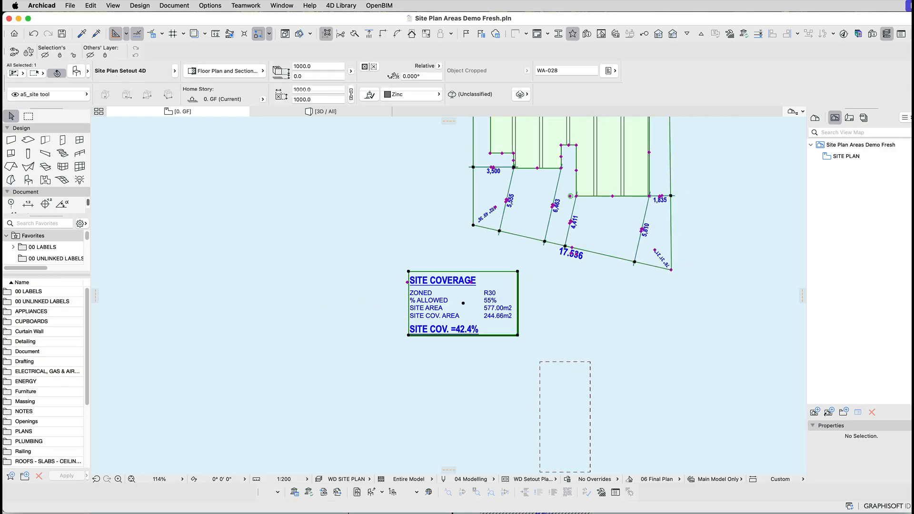
scroll(448, 293, up, 5)
key(Escape)
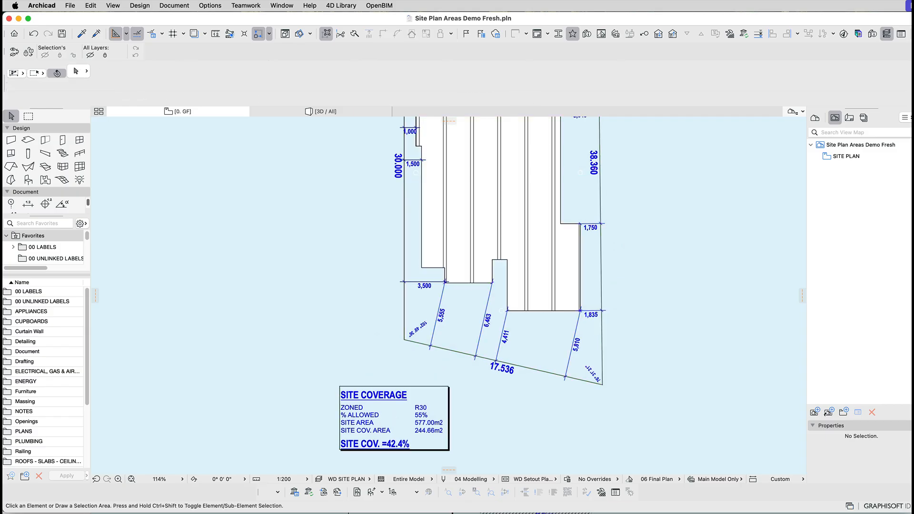
Shift the 5,555 setback dimension of the Site Plan Setout 4D object sideways, away from the house corner.
scroll(425, 339, up, 5)
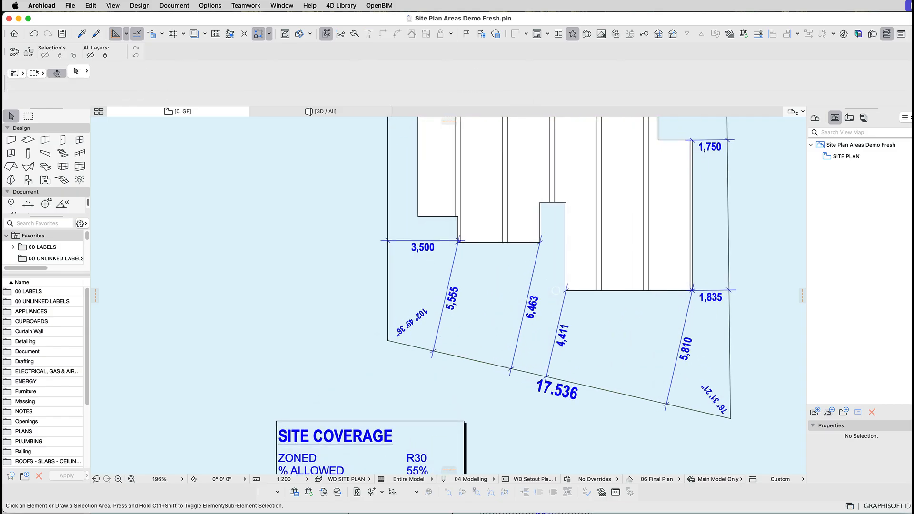
click(556, 290)
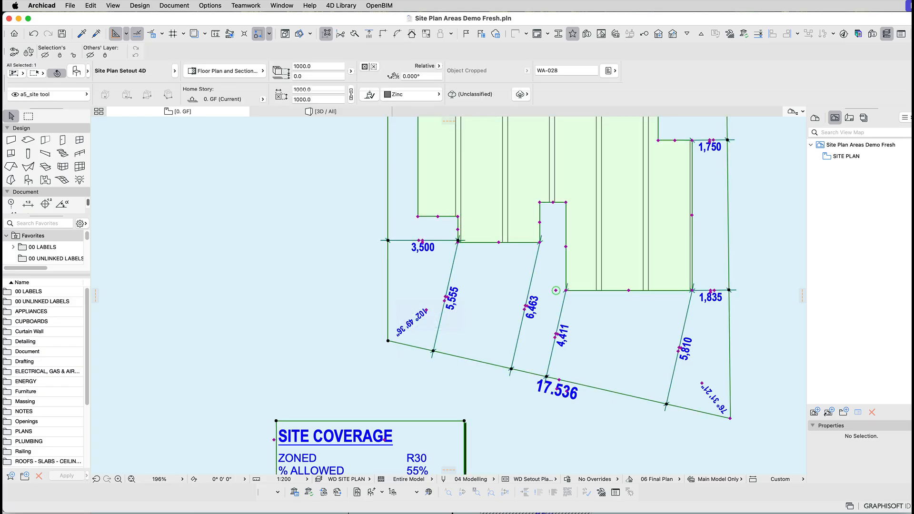
scroll(556, 290, up, 5)
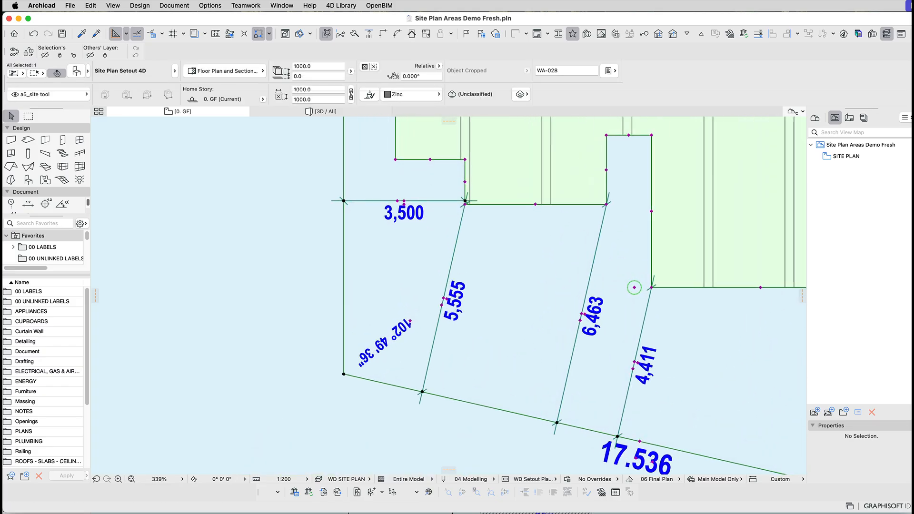
click(444, 298)
click(466, 305)
middle_drag(466, 305, 475, 366)
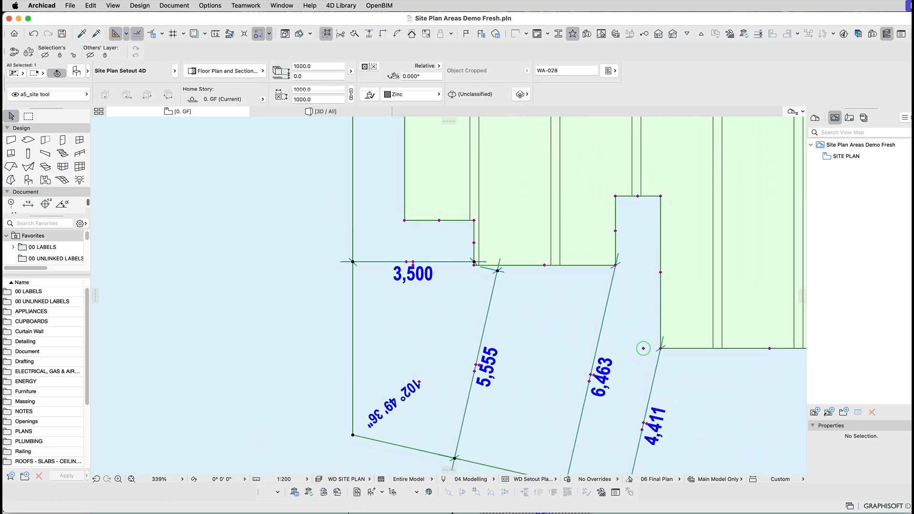
Move the 3,500 side setback dimension down the plan, clear of the house wall.
click(407, 262)
key(Escape)
click(413, 261)
click(412, 298)
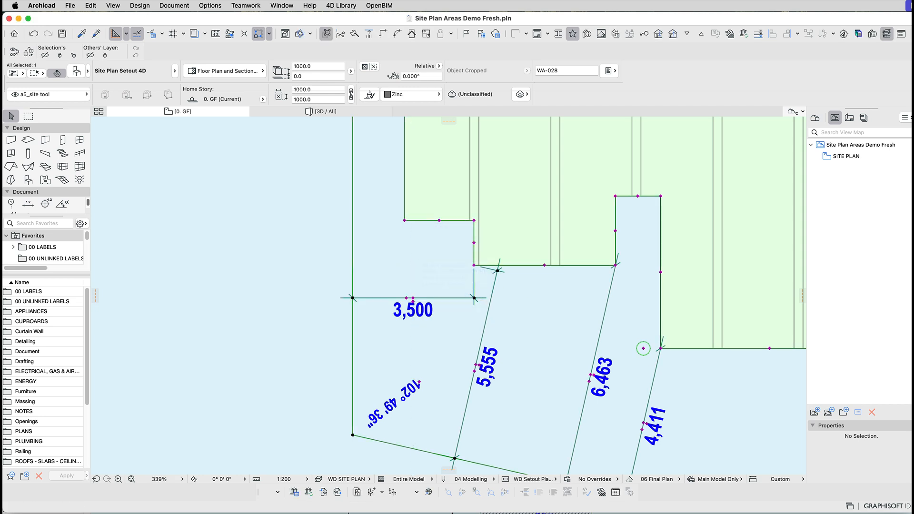
Move the lower 1,500 side setback dimension further down the 30.000 boundary.
middle_drag(413, 257, 417, 458)
middle_drag(391, 138, 388, 302)
scroll(398, 309, down, 2)
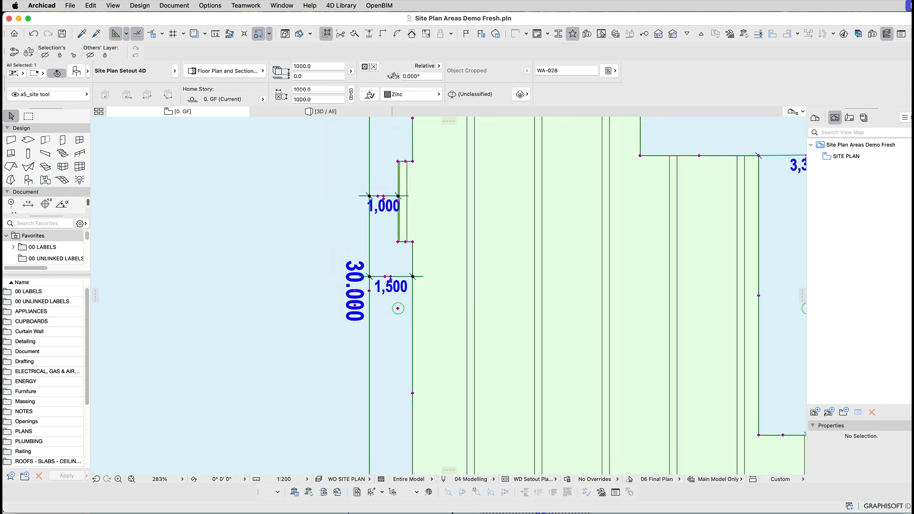
click(400, 287)
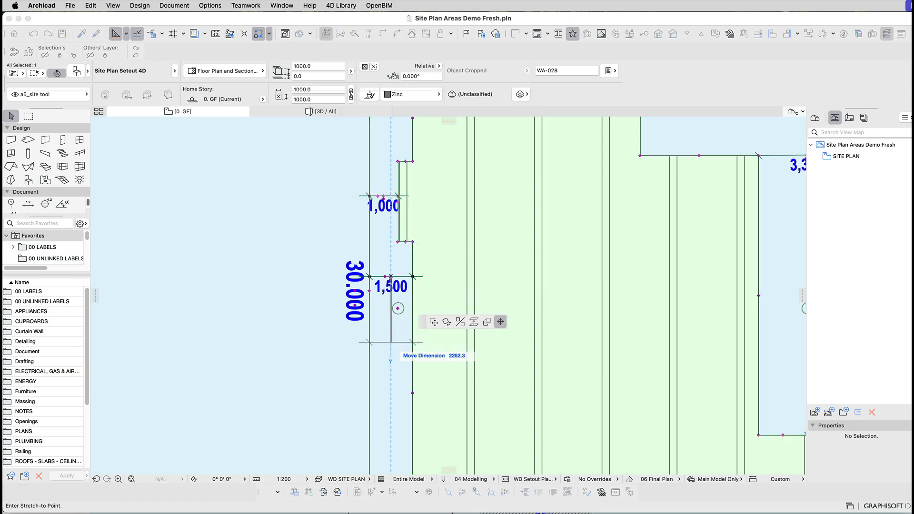
click(399, 352)
Try hiding the lower 1,500 dimension by turning its angle handle off zero to 330°, undo it and deselect the object.
scroll(398, 306, up, 6)
scroll(391, 346, up, 9)
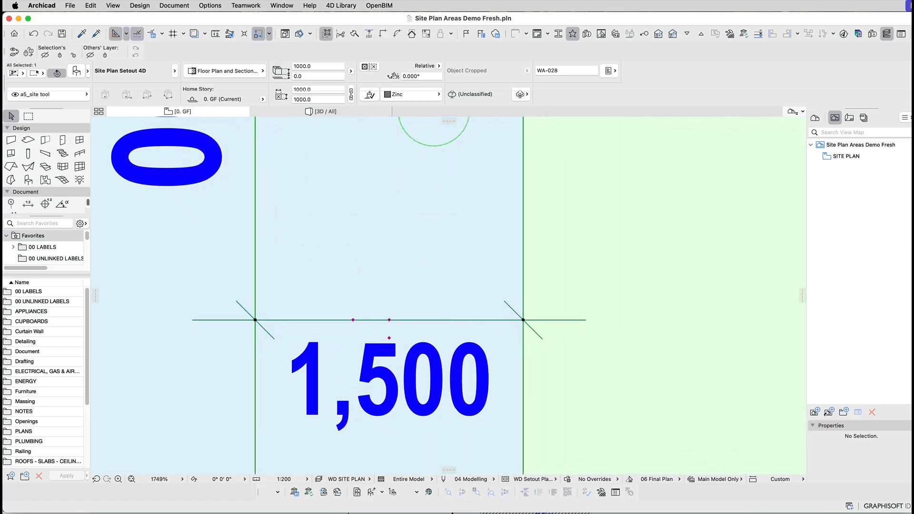
click(353, 320)
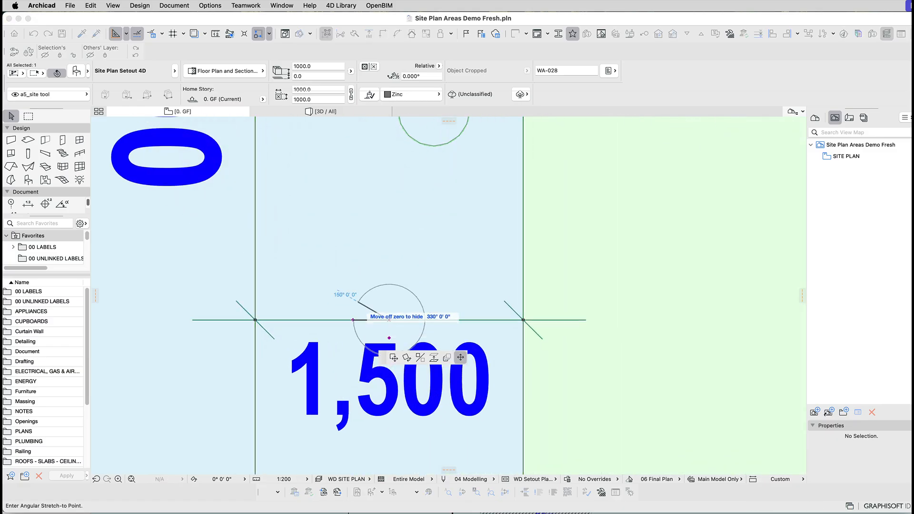
click(358, 302)
scroll(358, 304, down, 20)
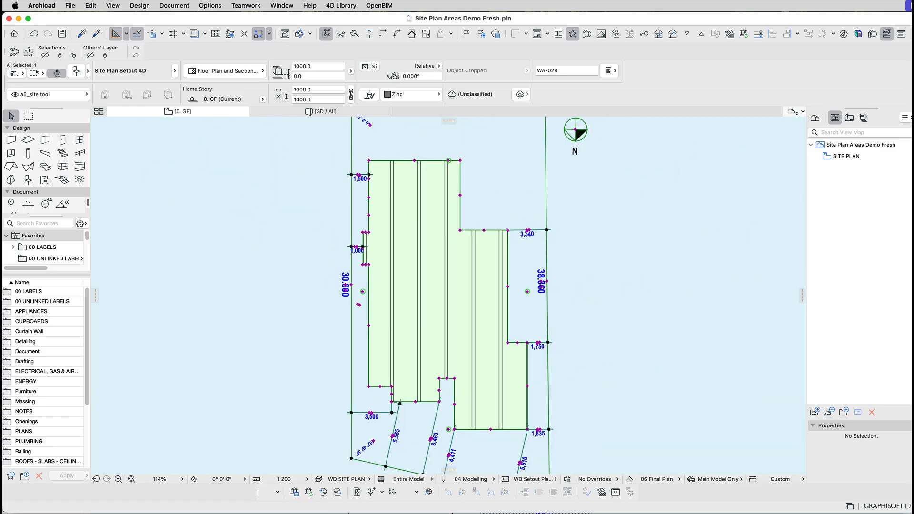
key(super+z)
key(Escape)
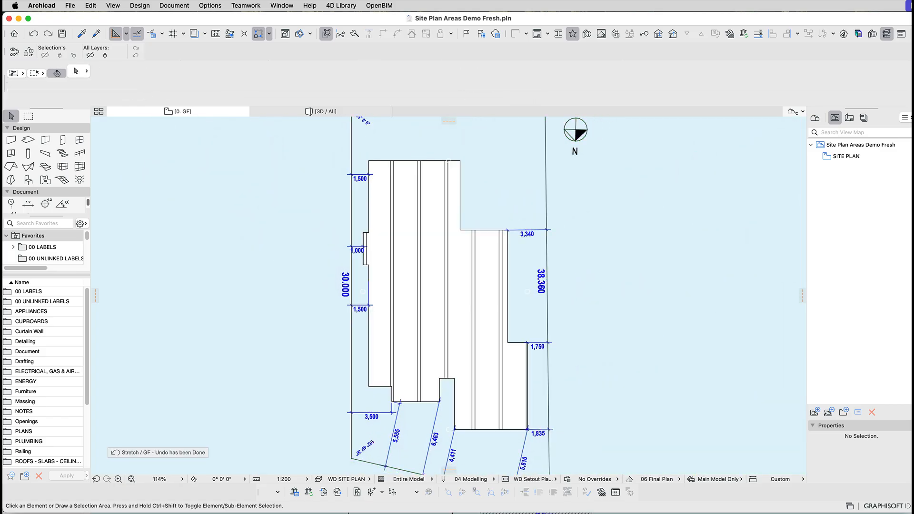
scroll(448, 295, down, 5)
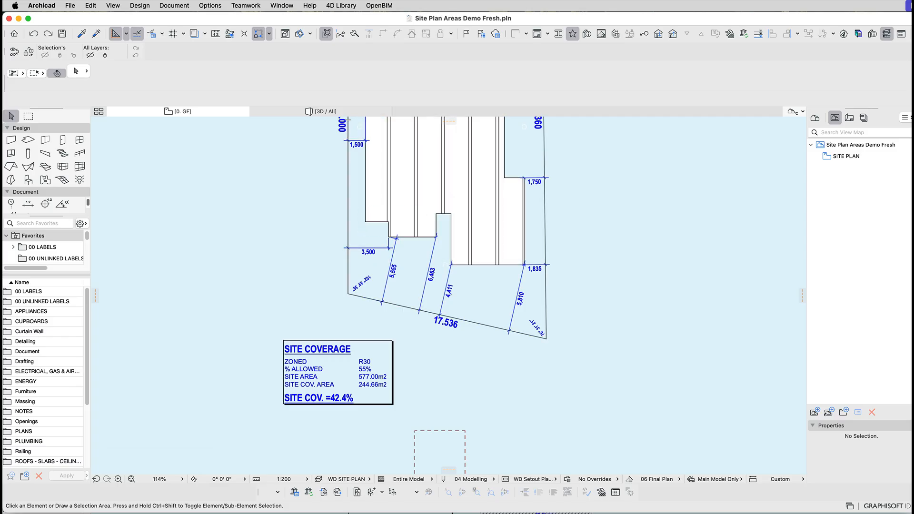
middle_drag(348, 120, 367, 146)
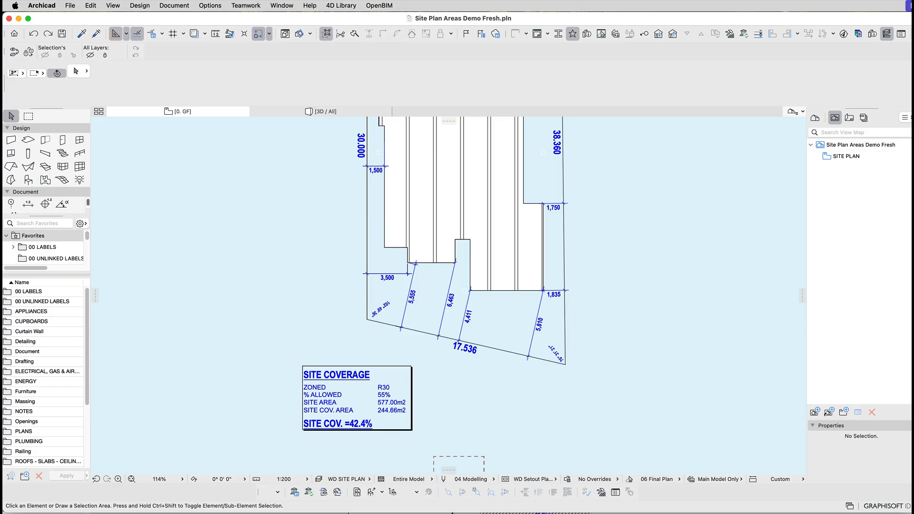
key(super+a)
key(Escape)
middle_drag(579, 264, 585, 247)
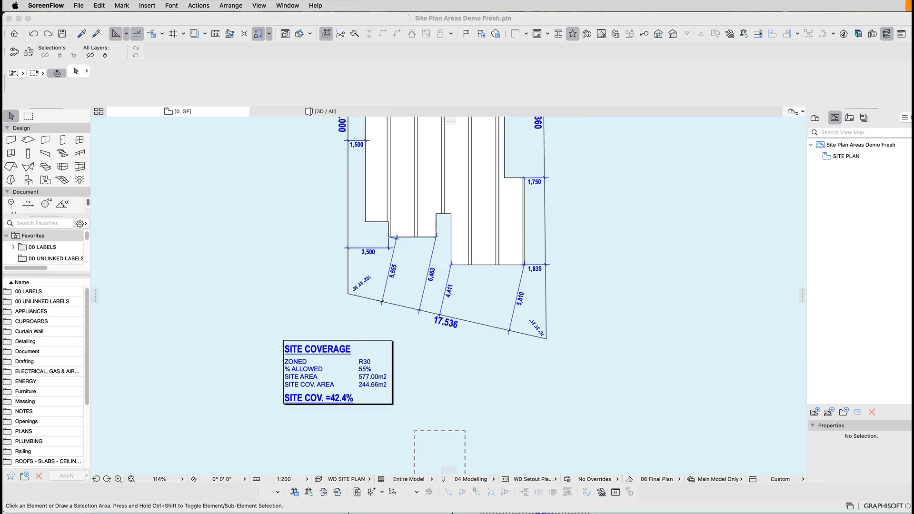
click(600, 282)
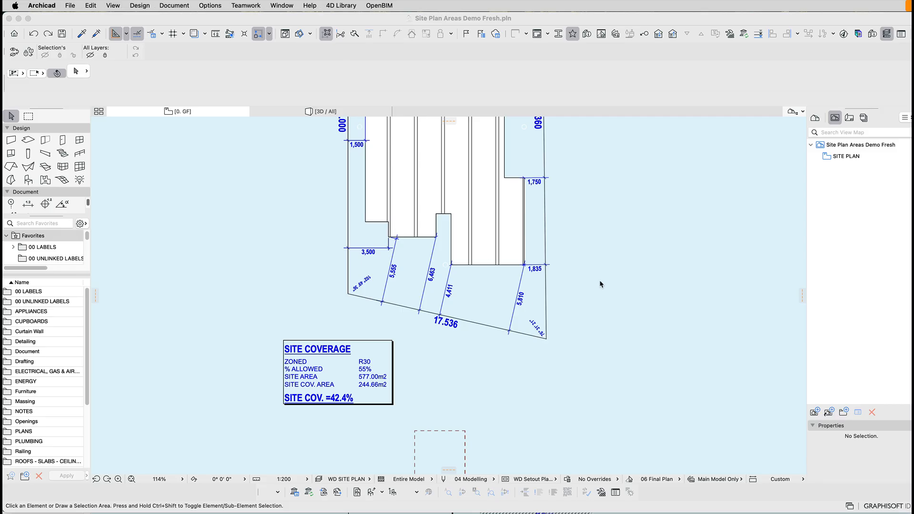
click(606, 276)
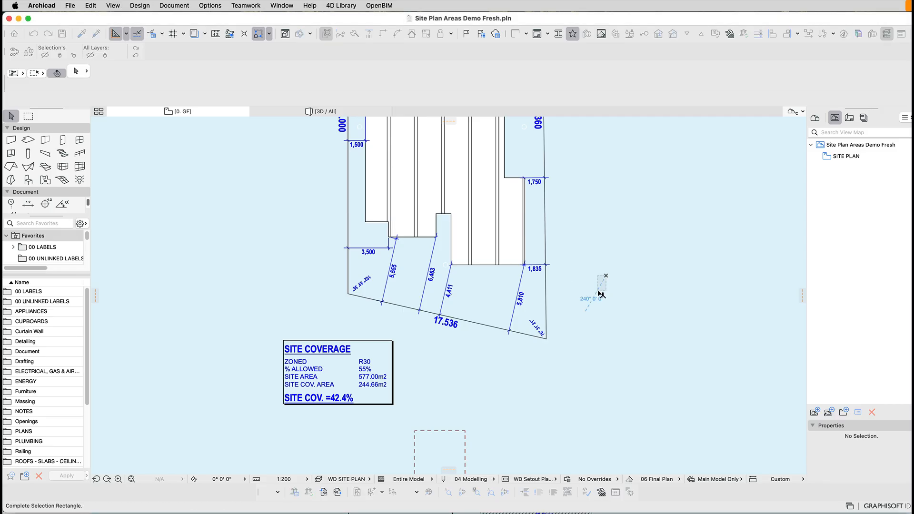
key(Escape)
Move the Set Back Averaging 4D object over to the front of the lot, and view its setback line and title settings.
middle_drag(604, 308, 522, 223)
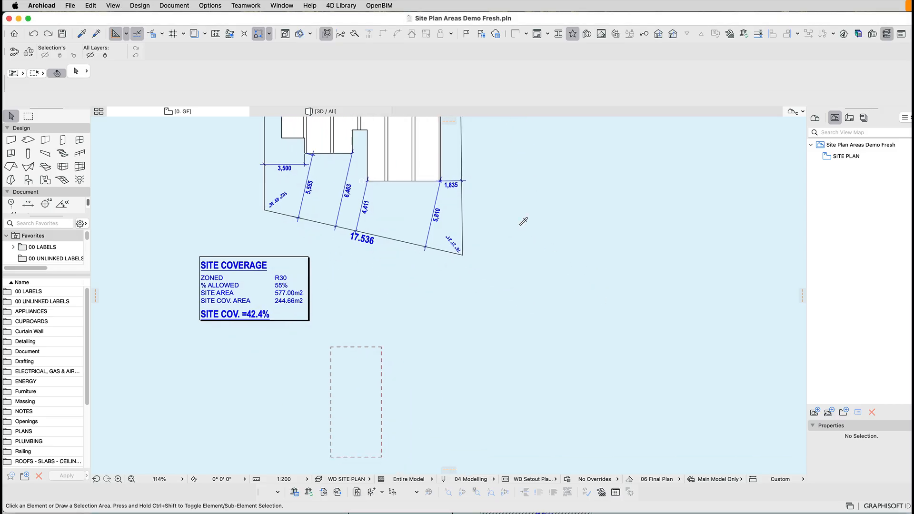
scroll(524, 221, down, 3)
click(782, 385)
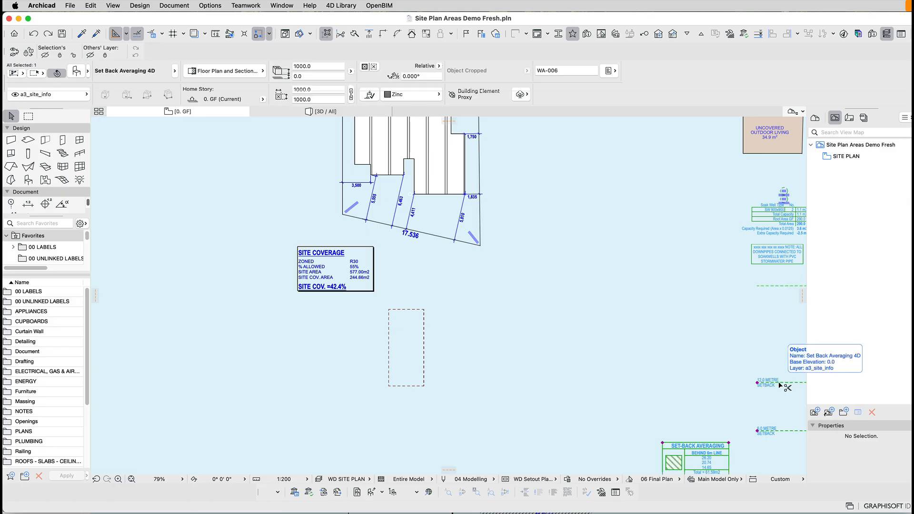
drag(776, 382, 333, 223)
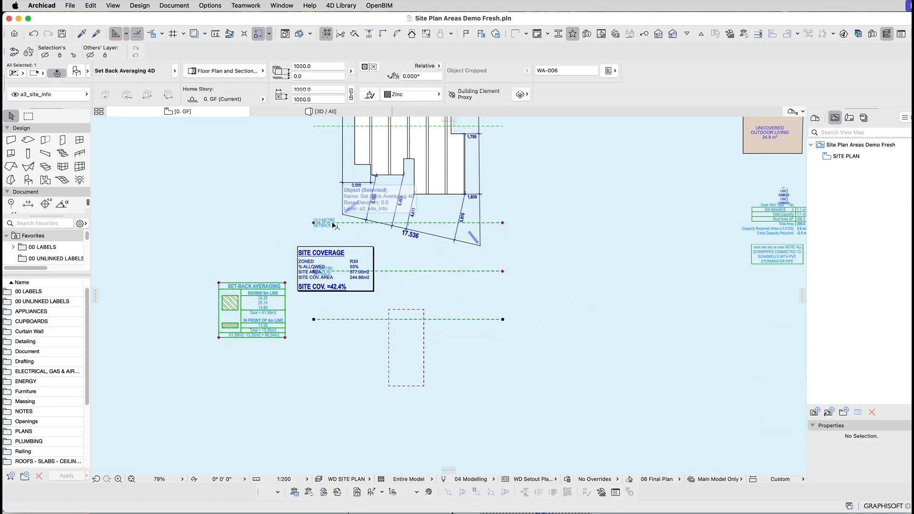
key(super+t)
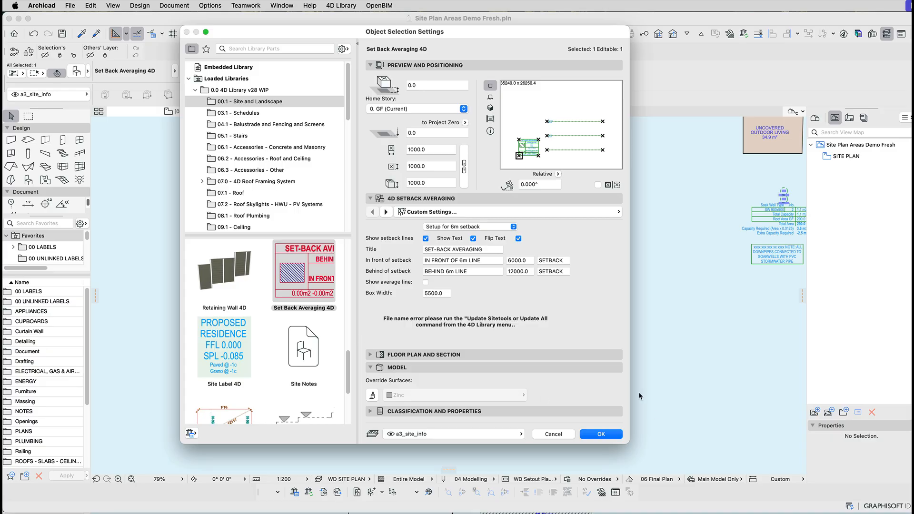
key(Escape)
Place the setback object's base line start on the lot corner at the 30.000 and 17.536 boundaries, and rotate it along the 17.536 boundary.
scroll(309, 232, up, 3)
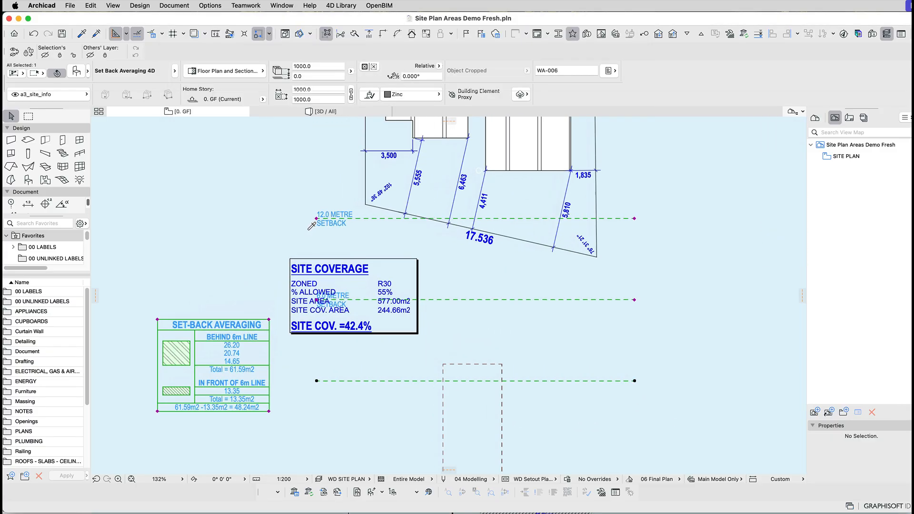
drag(317, 385, 368, 205)
scroll(352, 267, up, 5)
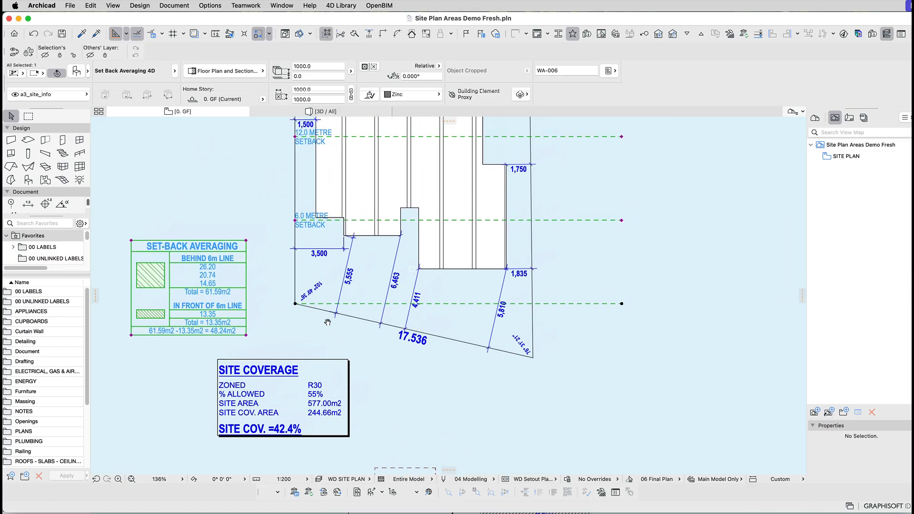
key(super+e)
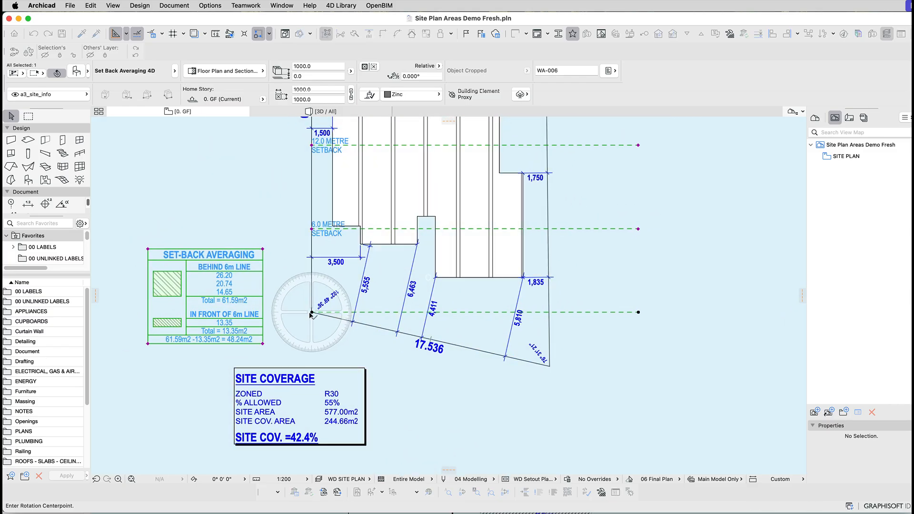
click(311, 312)
click(488, 321)
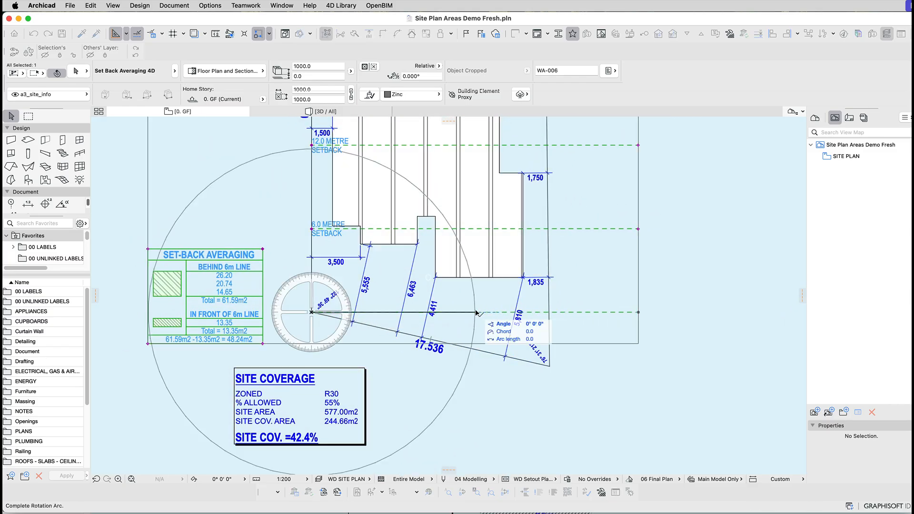
click(550, 369)
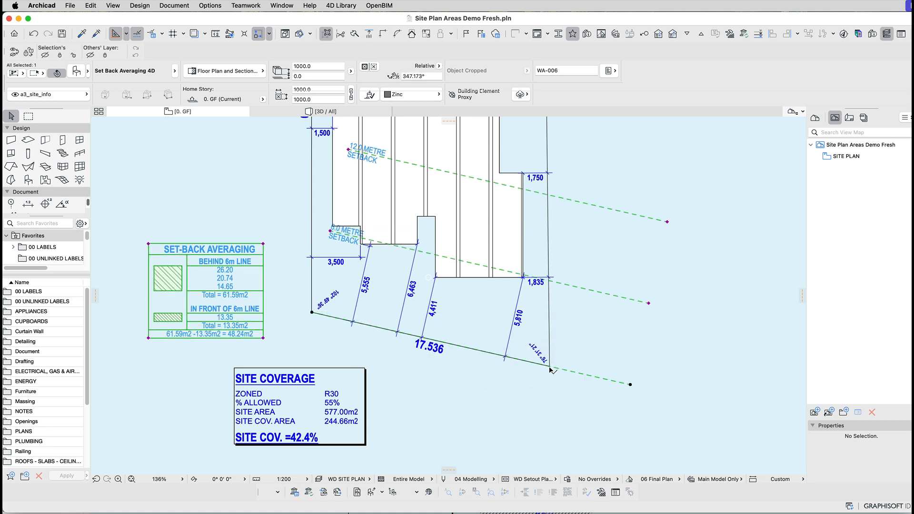
Reposition the set-back averaging table directly below the site coverage table.
scroll(285, 262, down, 5)
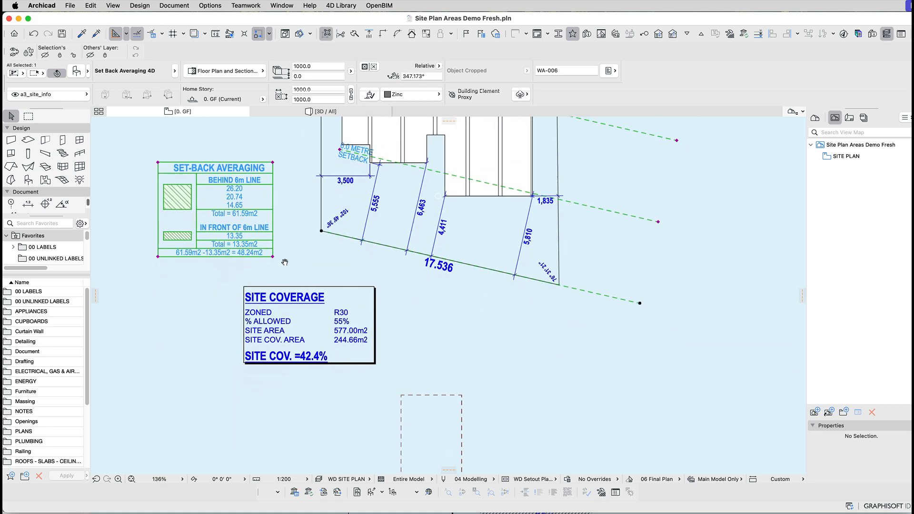
click(159, 164)
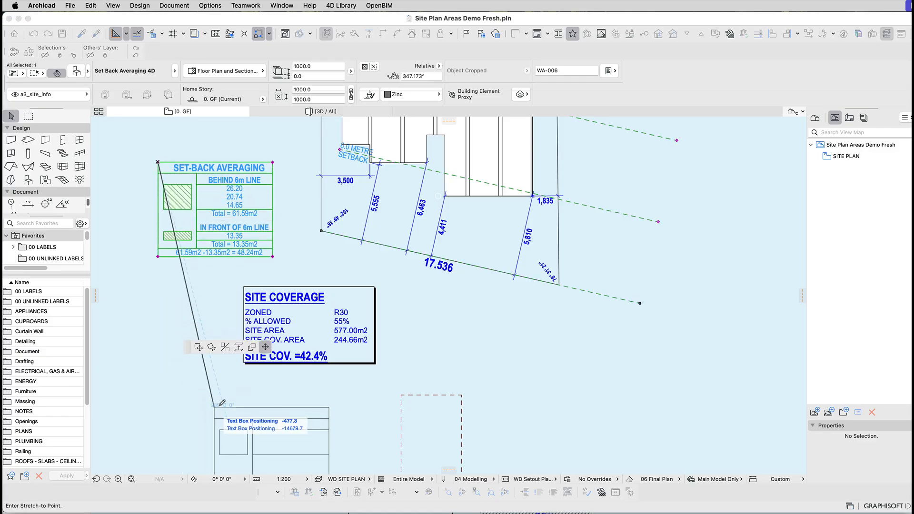
click(249, 375)
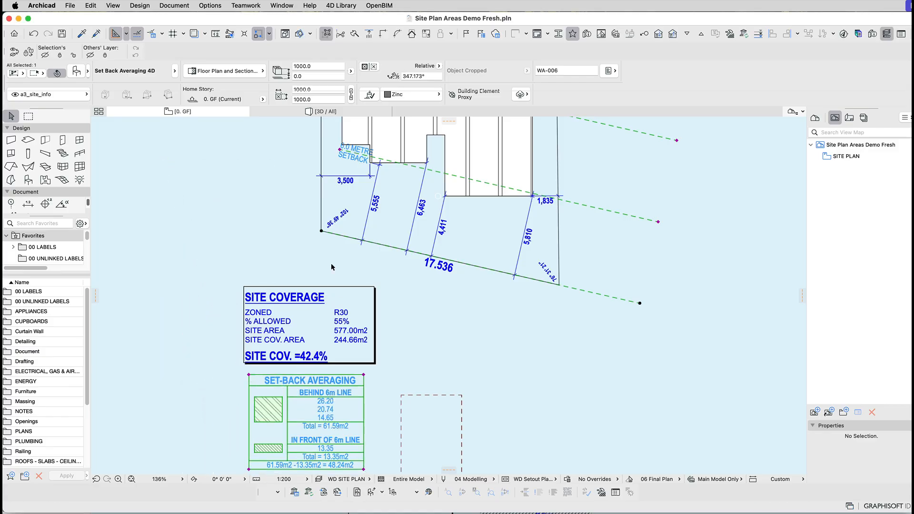
Stretch the labelled end of the 6.0 metre setback line outward past the 30.000 boundary.
scroll(332, 267, up, 5)
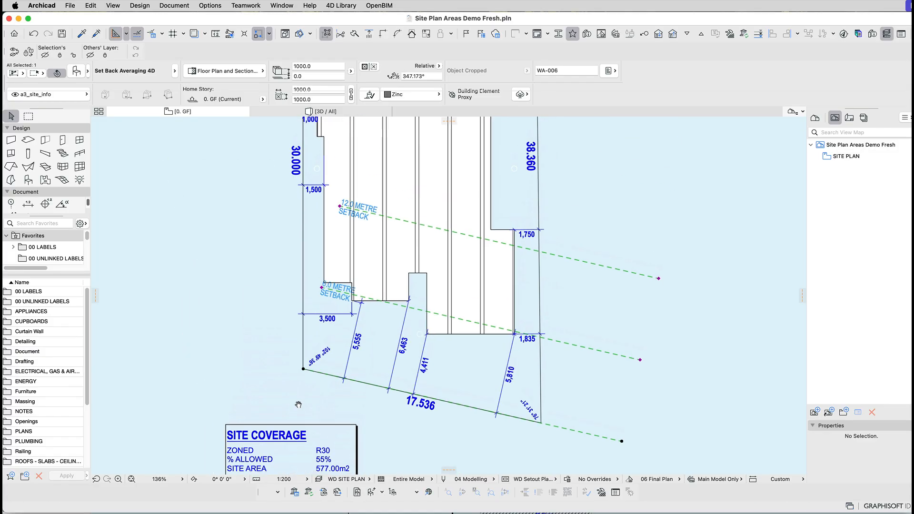
click(320, 293)
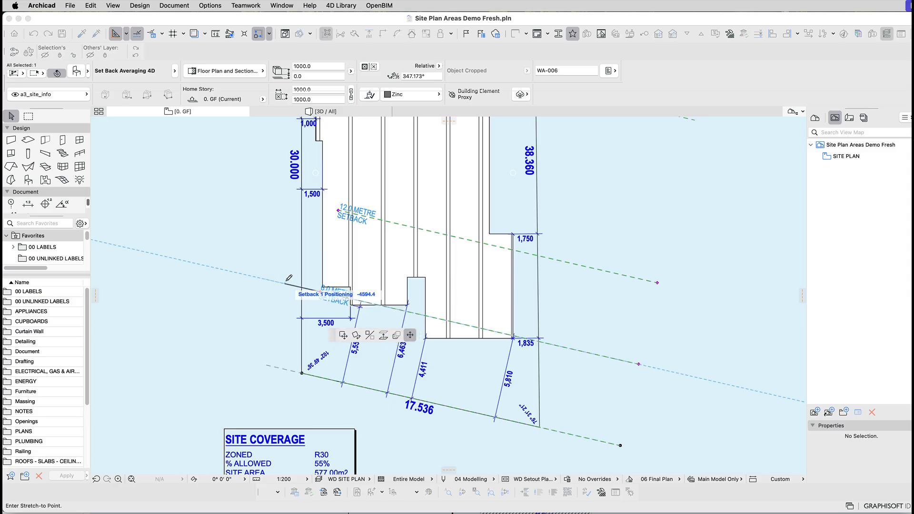
click(269, 279)
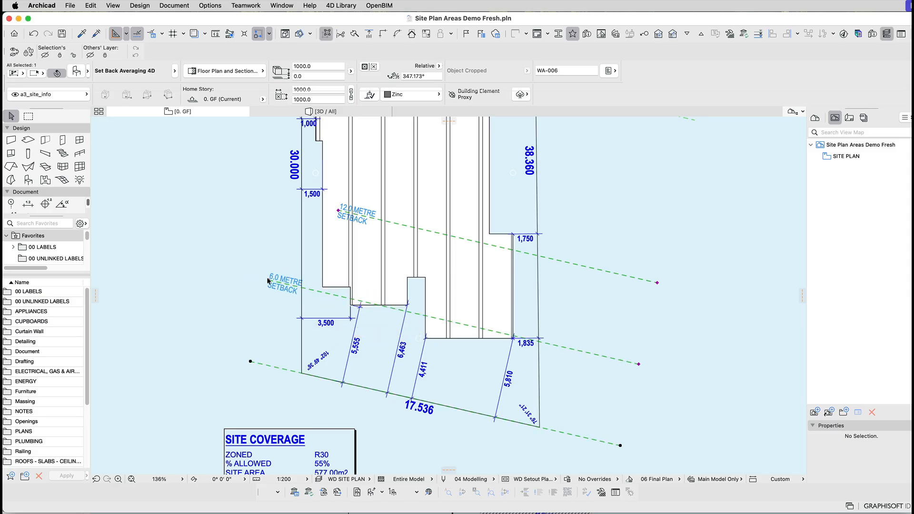
Stretch the labelled end of the 6.0 metre setback line further outward, and extend the 12.0 metre line's labelled end to align vertically with it.
click(268, 281)
click(253, 276)
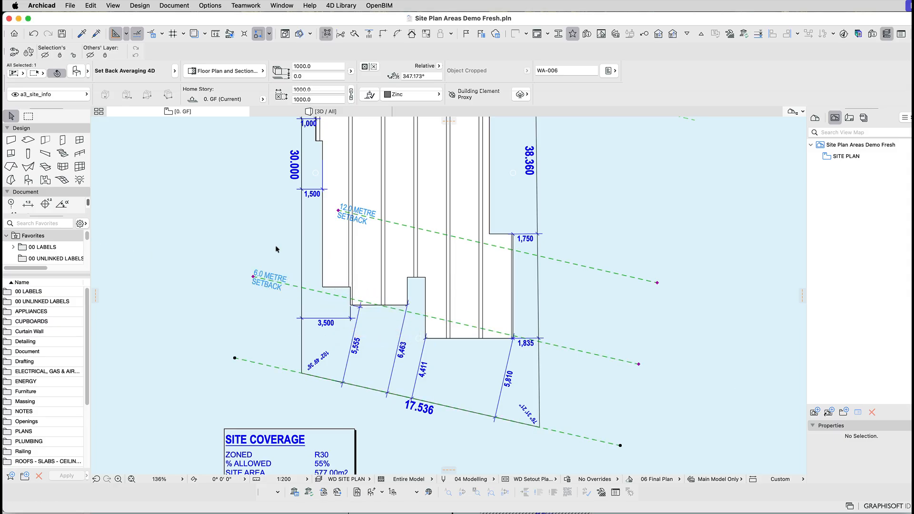
click(339, 208)
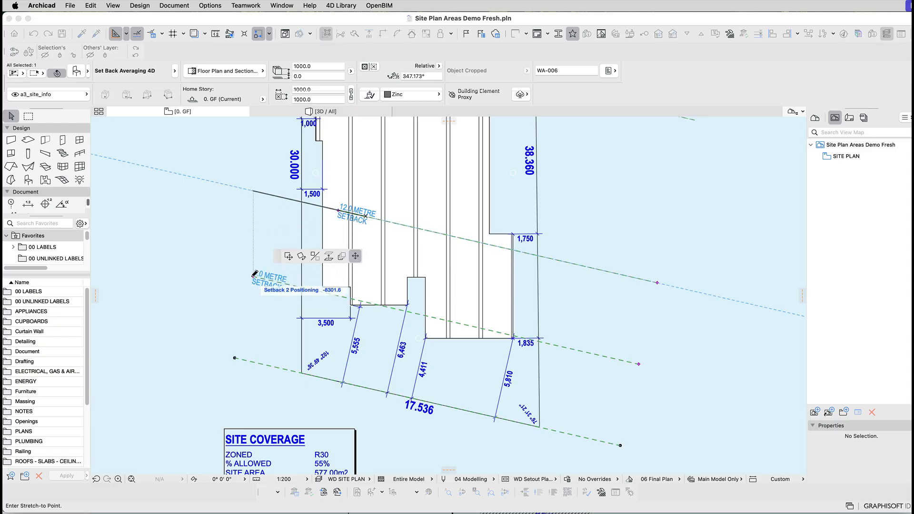
click(255, 275)
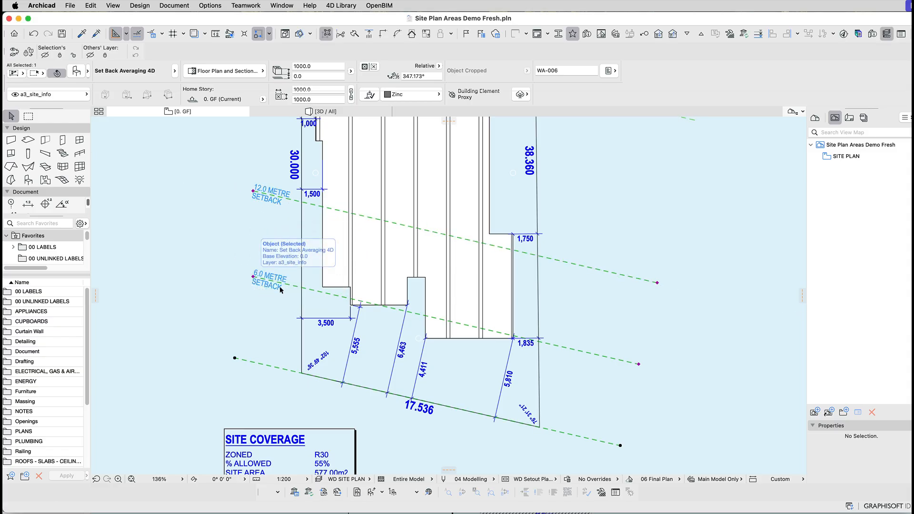
Pull the unlabelled end of the 12.0 metre setback line in to align with the end of the 6.0 metre line.
click(657, 283)
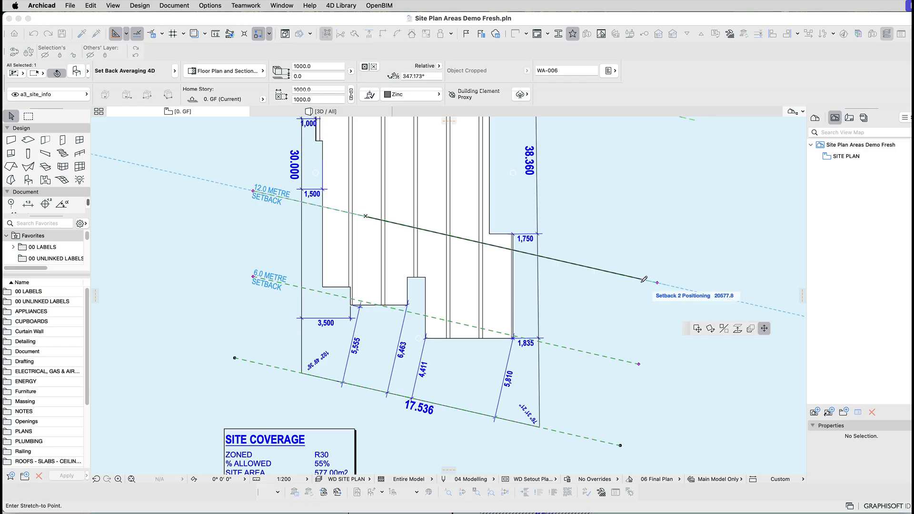
click(639, 367)
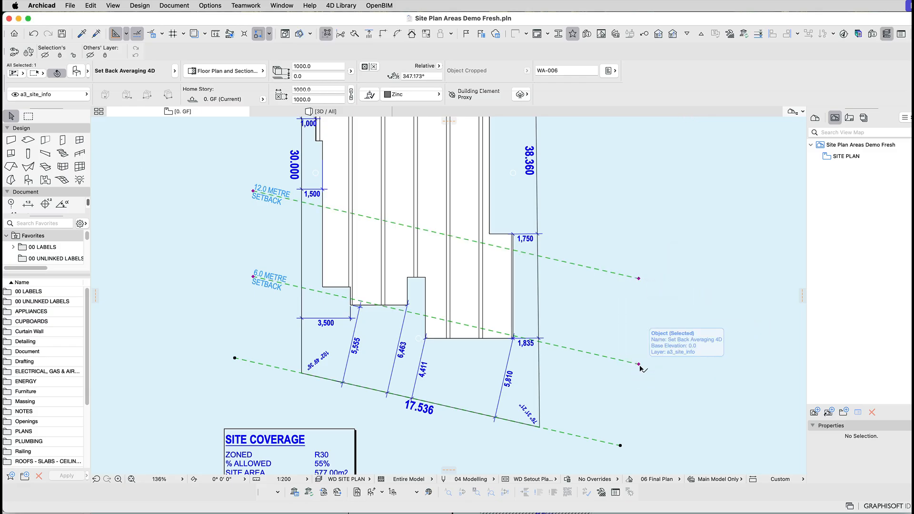
key(Escape)
Move the two orange-hatched setback fills together from the library samples to the empty area beside the lot's labelled setback lines.
middle_drag(611, 341, 533, 193)
scroll(534, 198, down, 5)
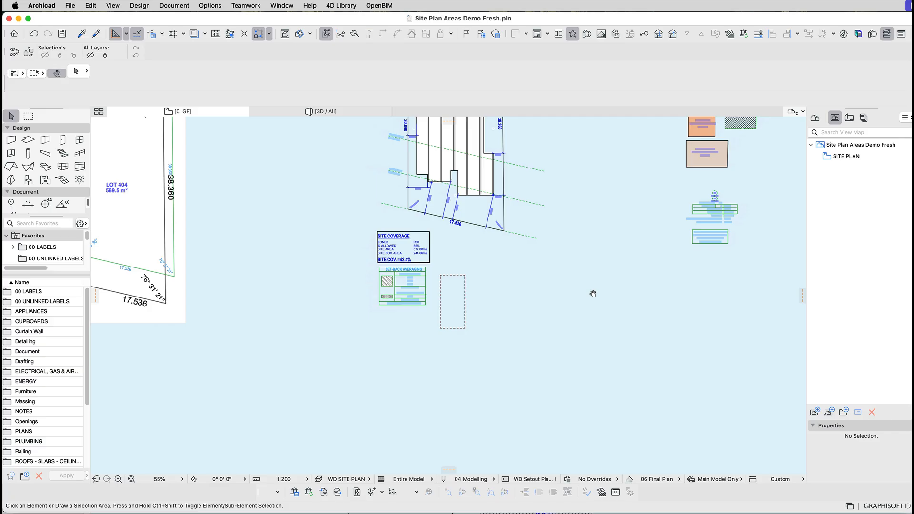
middle_drag(594, 294, 528, 323)
middle_drag(729, 298, 570, 367)
drag(747, 354, 629, 256)
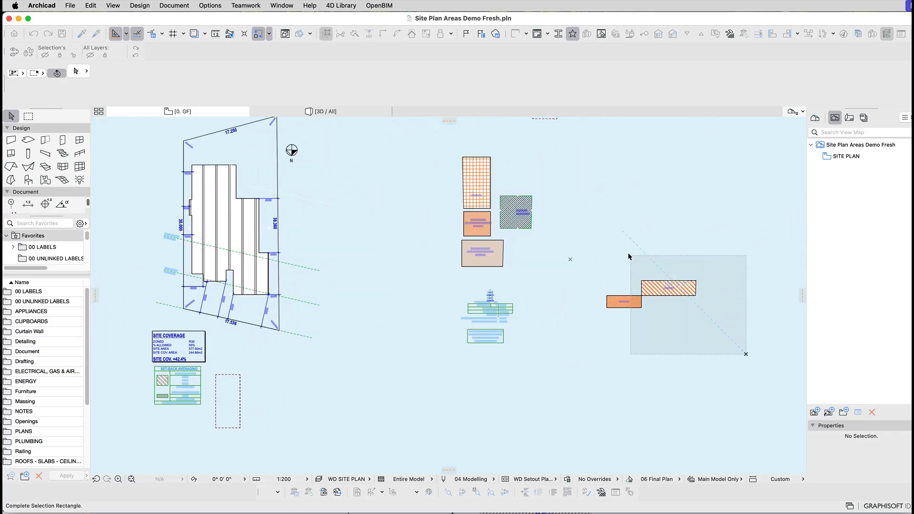
click(629, 257)
click(642, 294)
middle_drag(375, 326, 543, 298)
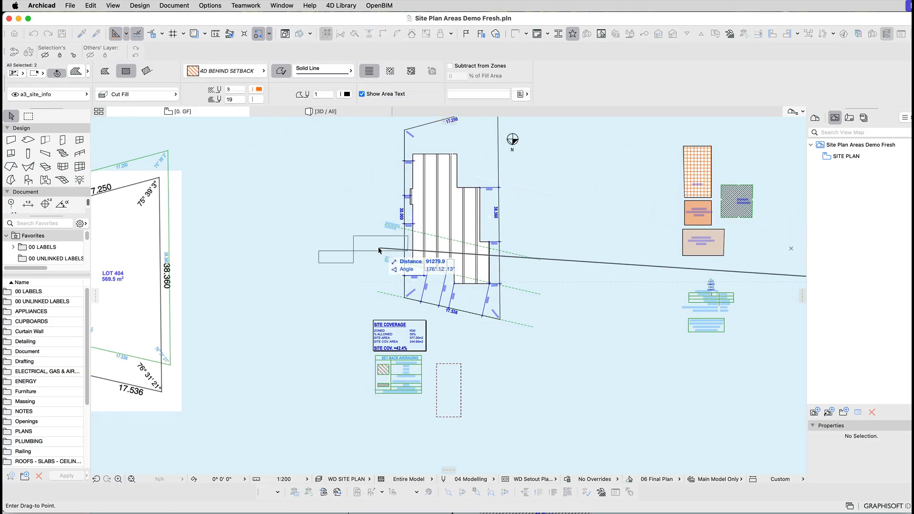
scroll(380, 250, up, 5)
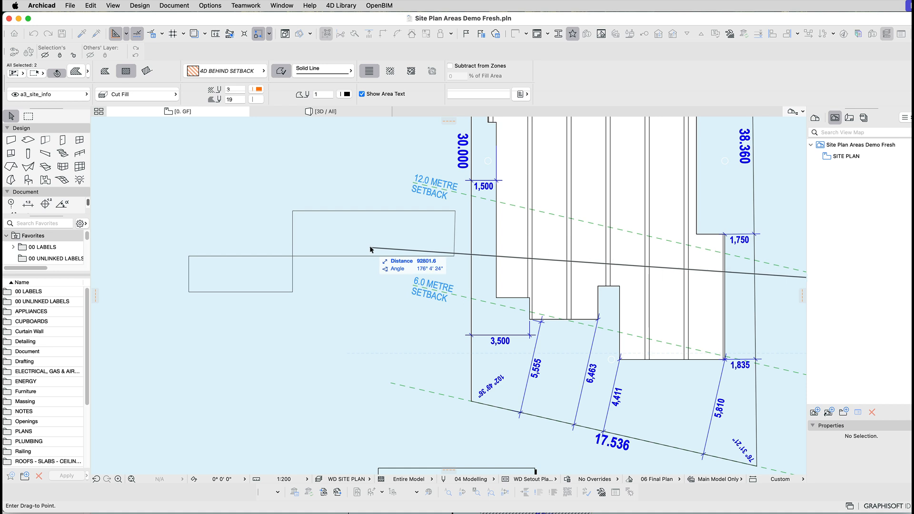
click(370, 250)
Check the fill patterns of the 13.4 m² and 26.2 m² fills, keeping 4D IN-FRONT SETBACK on the smaller one.
click(288, 273)
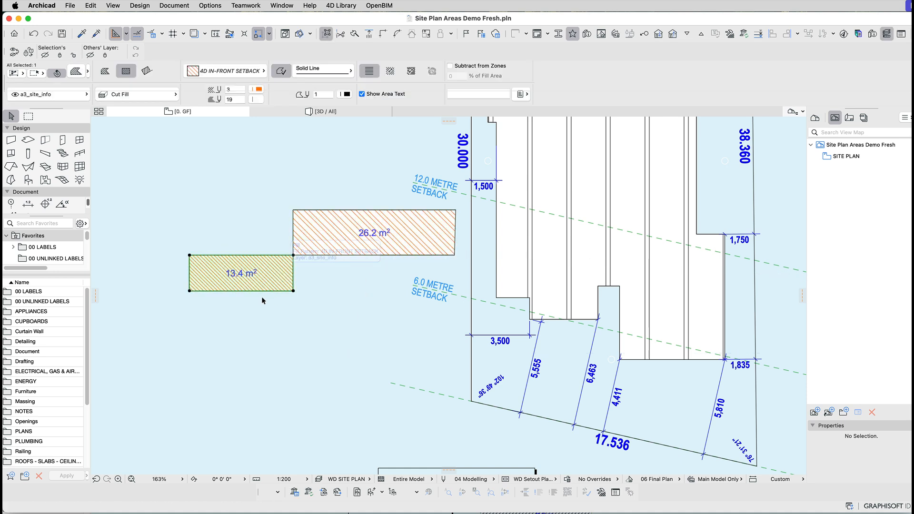
click(221, 73)
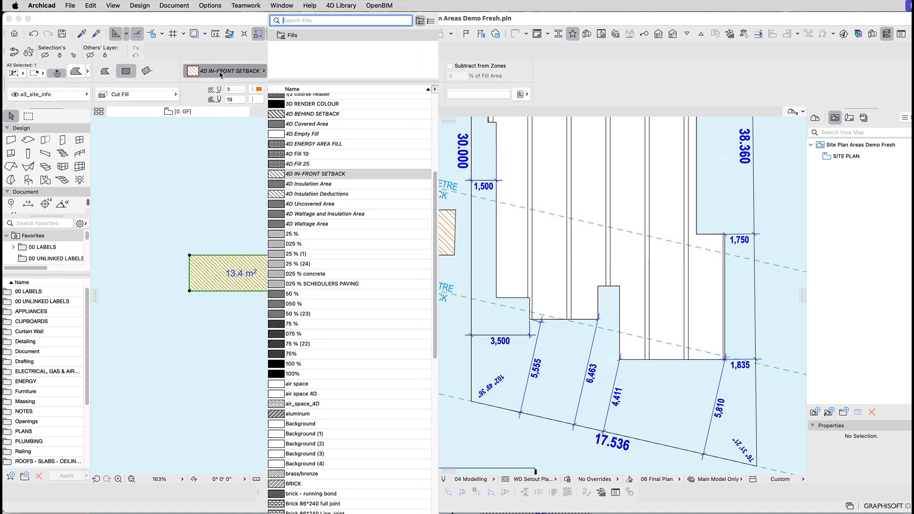
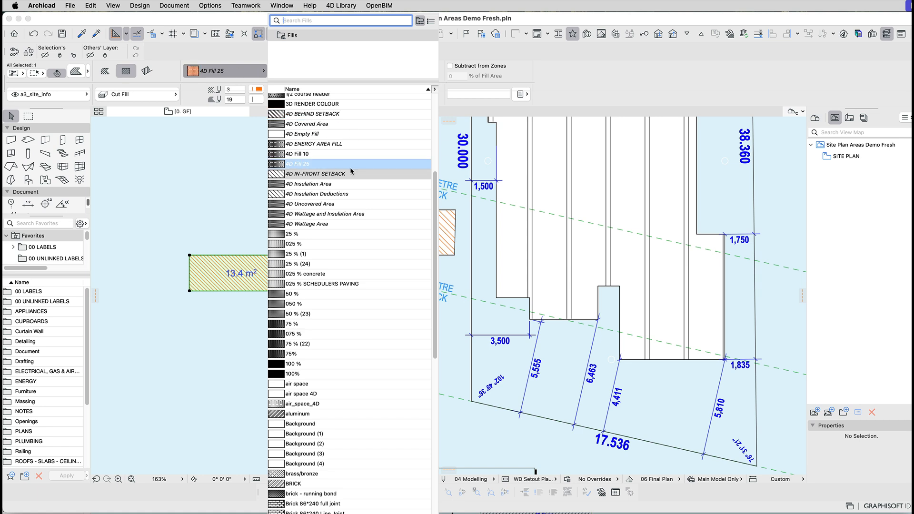
click(361, 174)
click(181, 275)
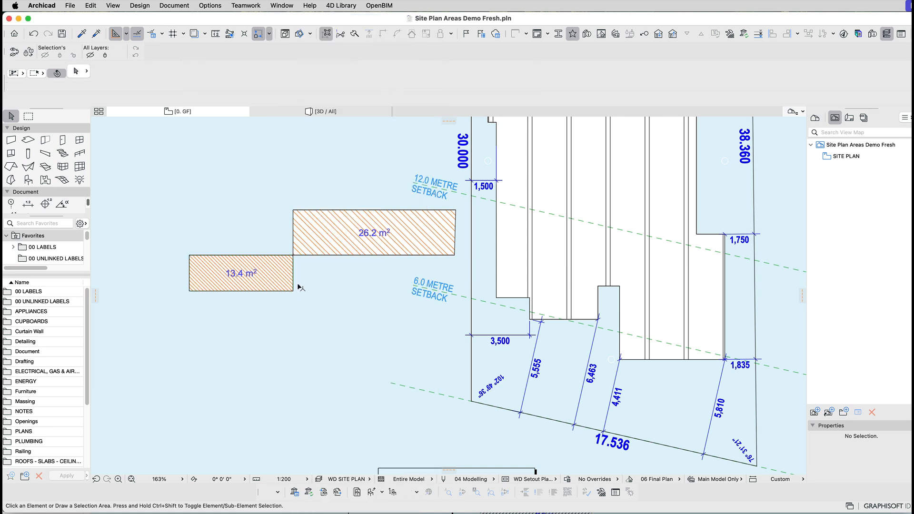
click(319, 248)
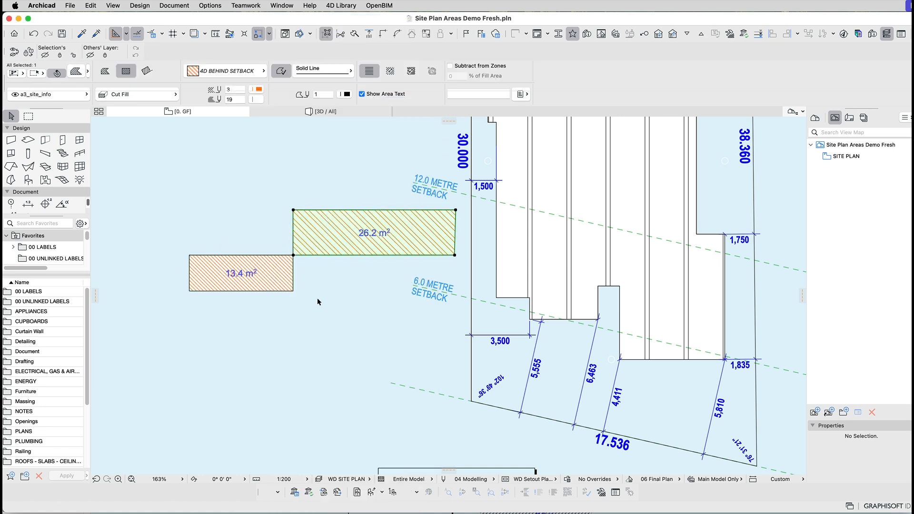
Copy the 13.4 m² in-front setback fill by its lower-left corner onto the house corner at the 4,411 dimension.
click(240, 285)
key(super+d)
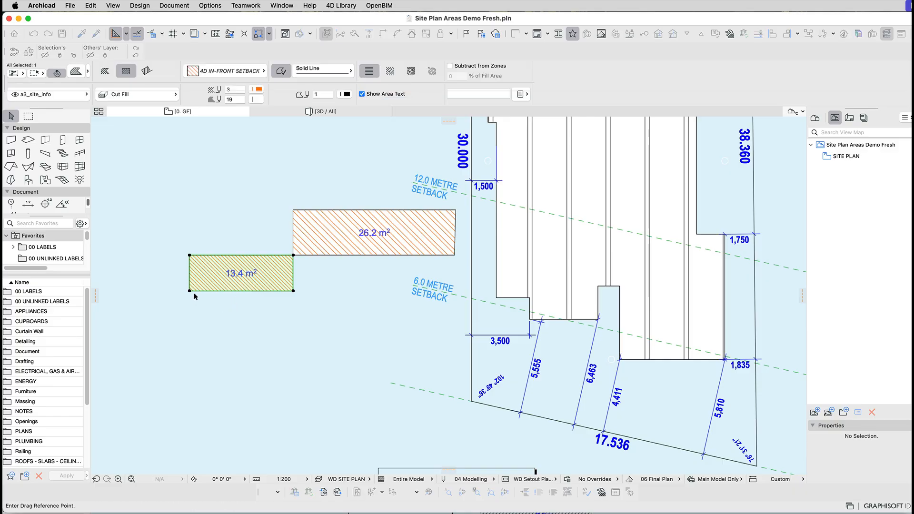
click(190, 291)
scroll(548, 352, right, 5)
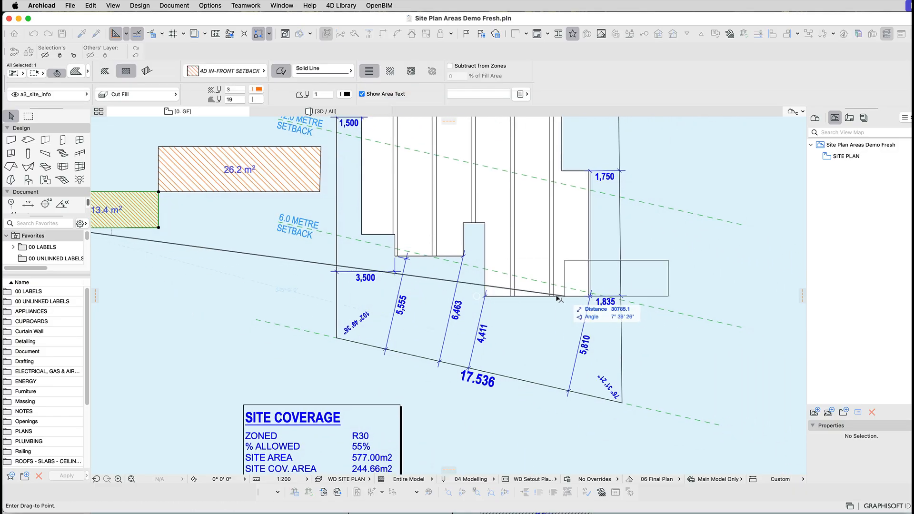
scroll(536, 305, right, 4)
scroll(536, 298, up, 3)
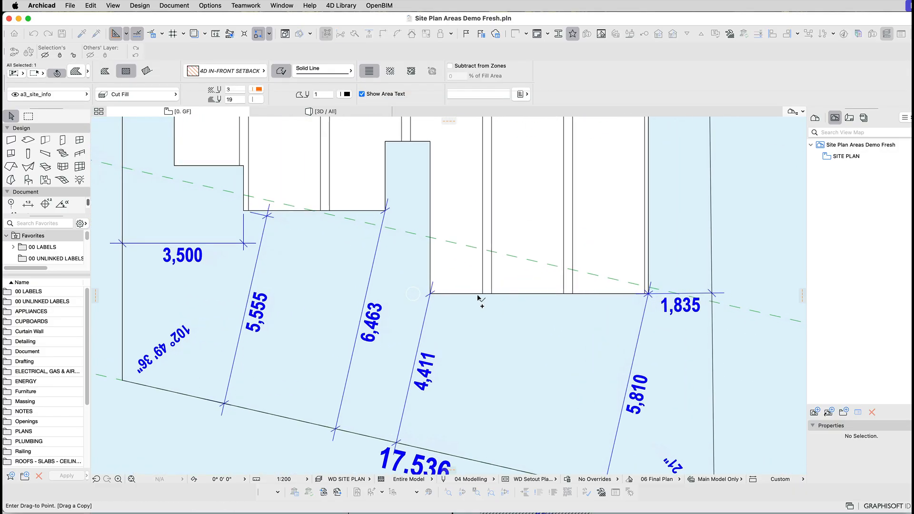
click(432, 297)
Split the copied fill along the 6.0 metre setback line and delete the portion behind the line.
scroll(674, 285, up, 3)
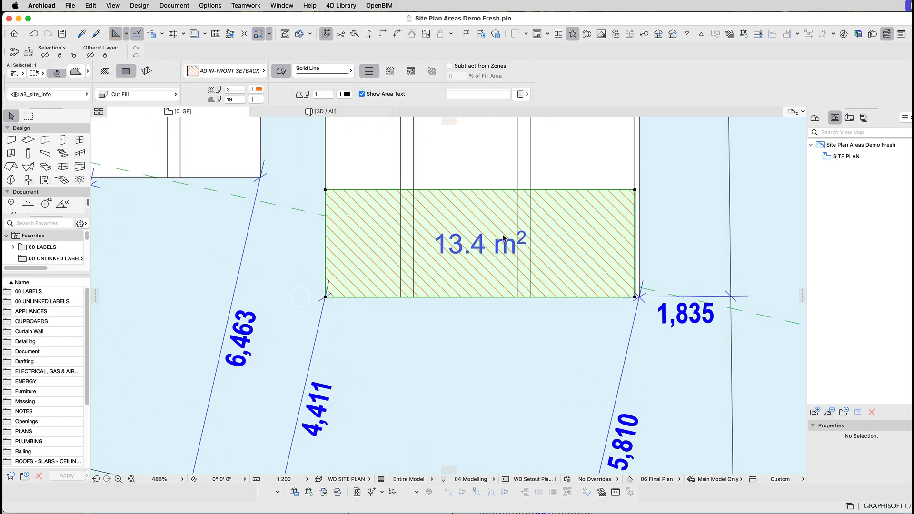
key(super+shift+k)
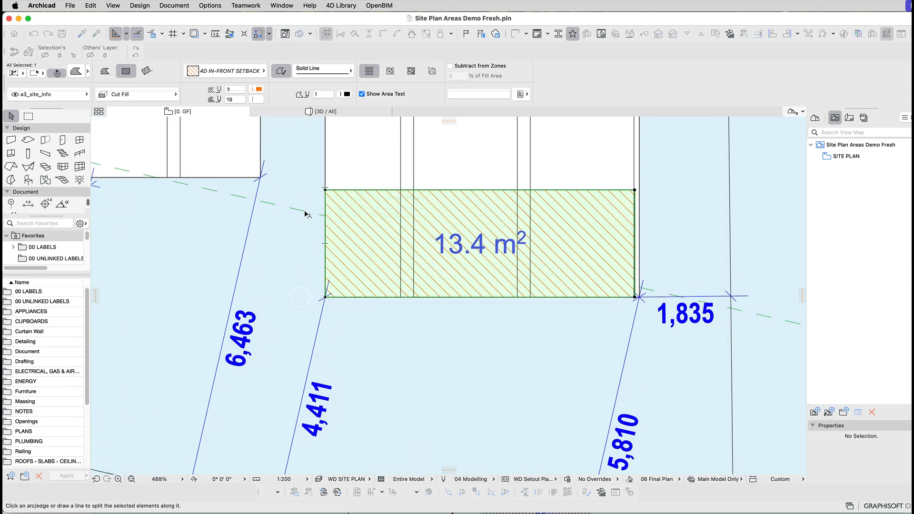
click(306, 214)
click(308, 182)
key(Delete)
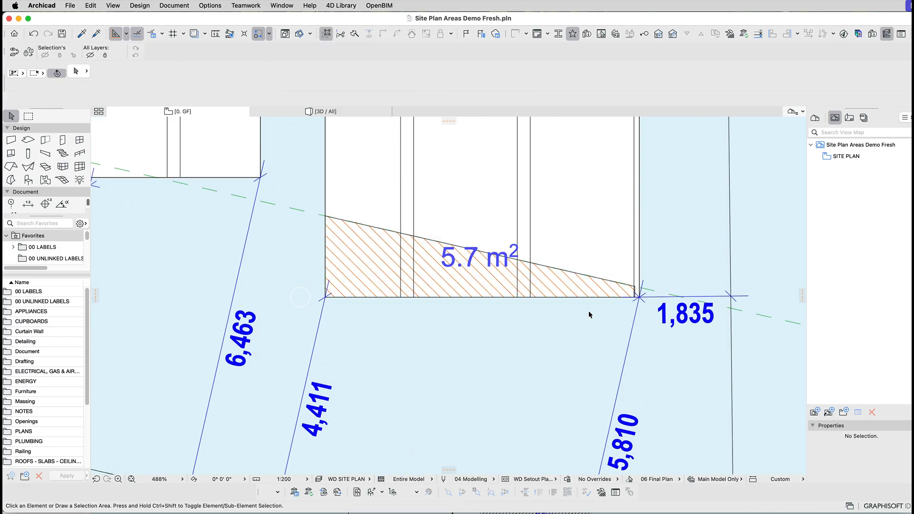
Offset the trimmed fill's short end edge out to the house's outer wall at the 1,835 dimension.
scroll(633, 293, up, 5)
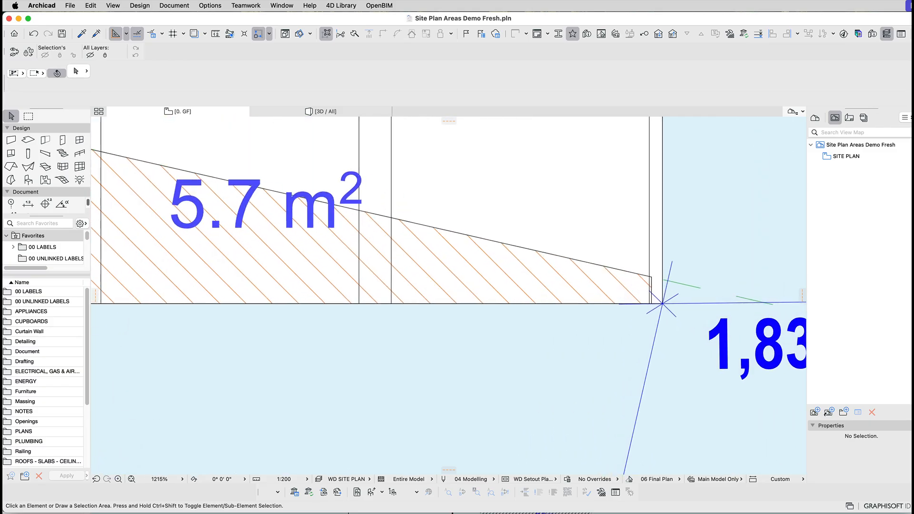
click(596, 288)
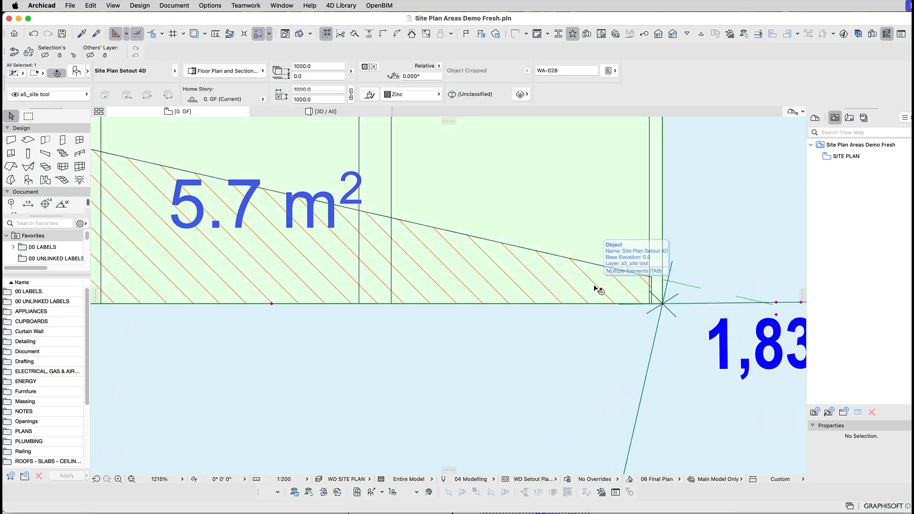
click(595, 288)
key(Escape)
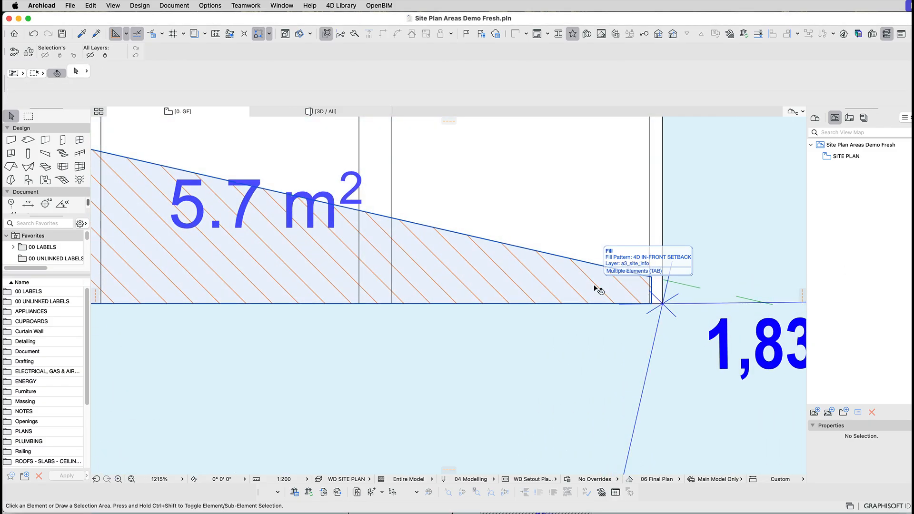
click(610, 291)
scroll(662, 287, up, 5)
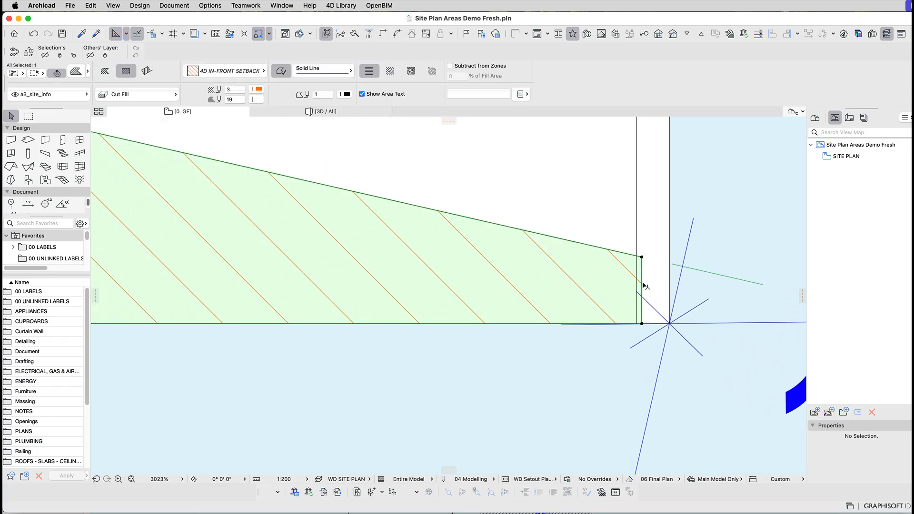
click(652, 286)
click(669, 283)
scroll(667, 281, up, 8)
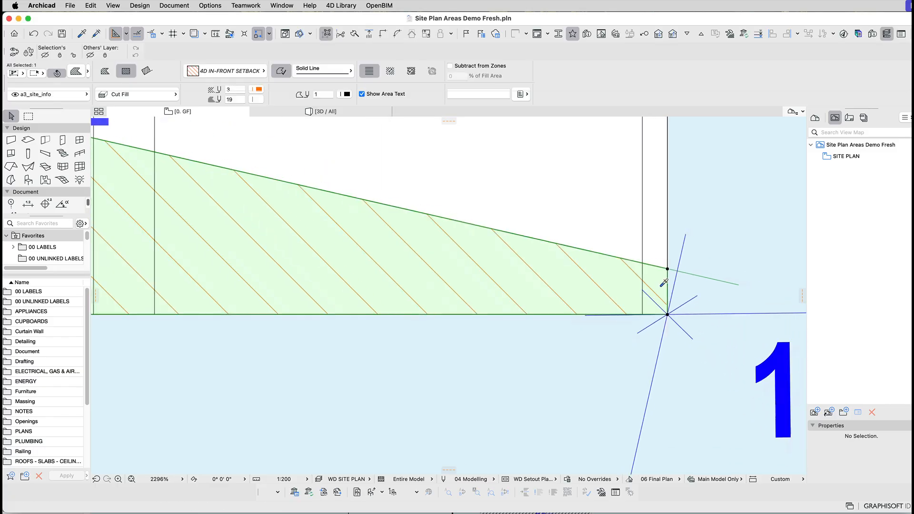
Copy the trimmed fill along the 6.0 metre setback line to the house wall at the 3,500 dimension.
middle_drag(386, 281, 447, 339)
scroll(571, 326, down, 5)
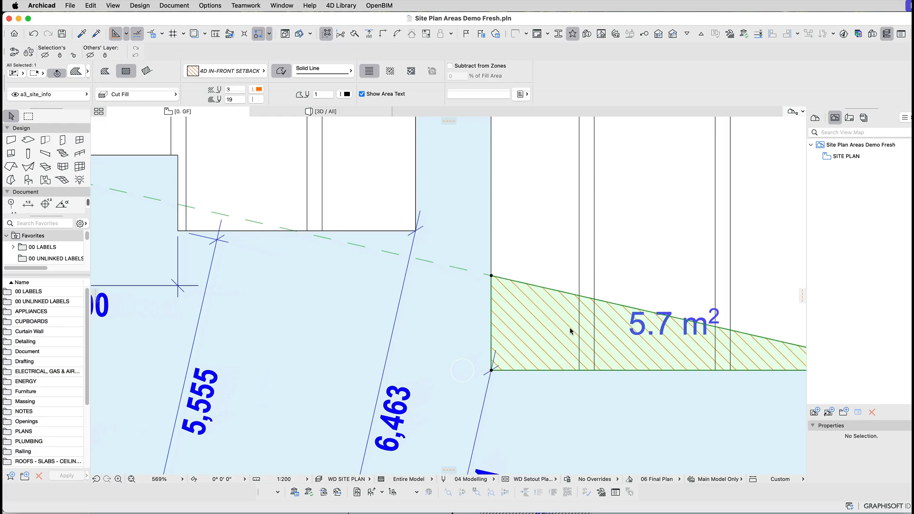
key(super+d)
key(alt)
click(489, 275)
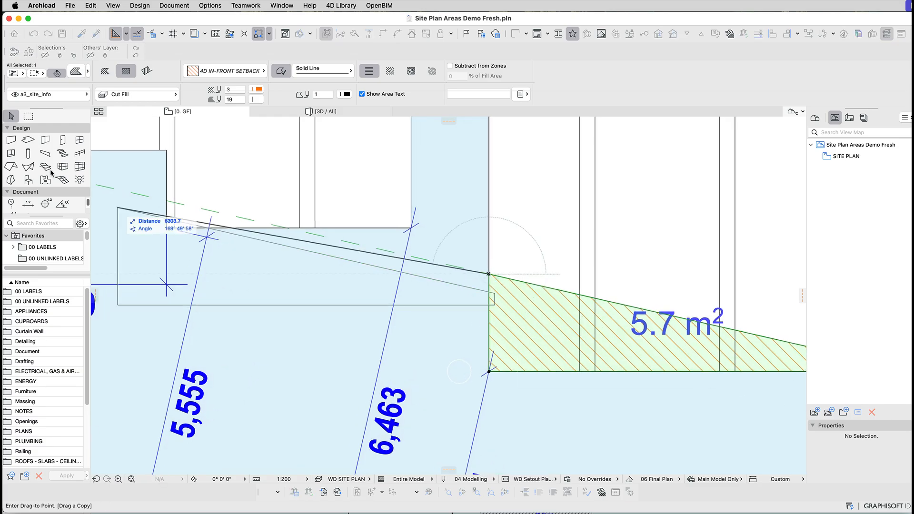
click(166, 201)
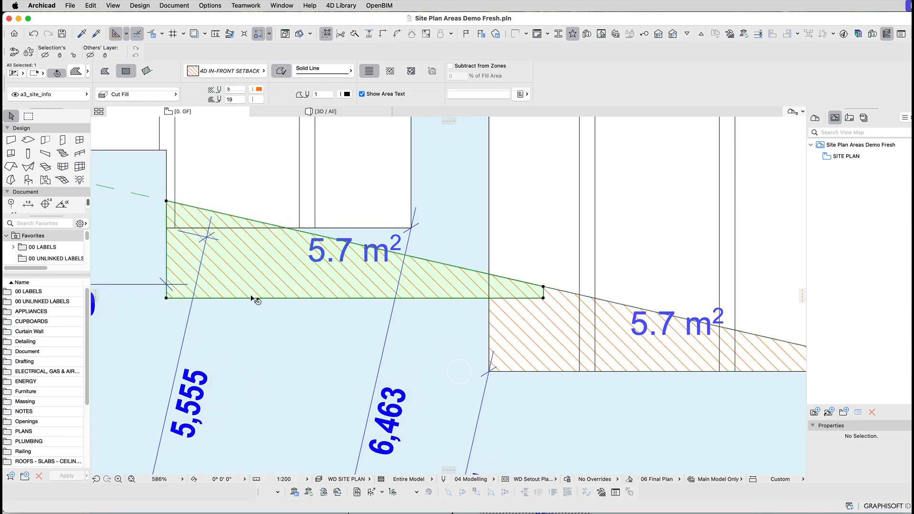
Offset the second fill's lower edge up to the house's front wall, and delete the leftover piece beyond the setback line crossing.
click(256, 301)
click(257, 298)
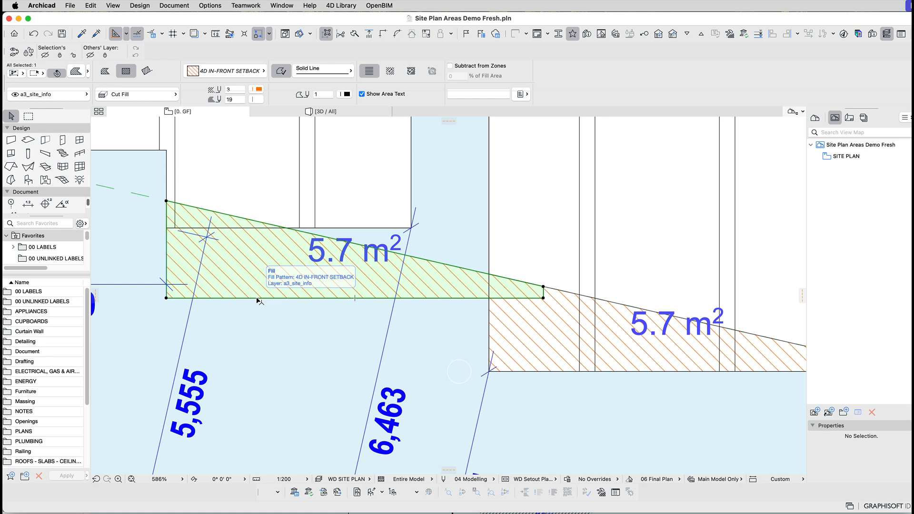
click(256, 299)
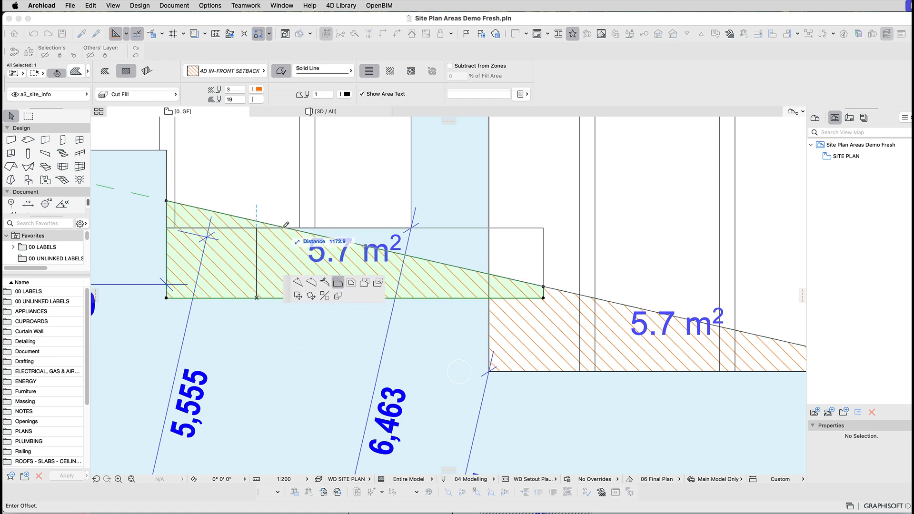
click(421, 228)
click(423, 240)
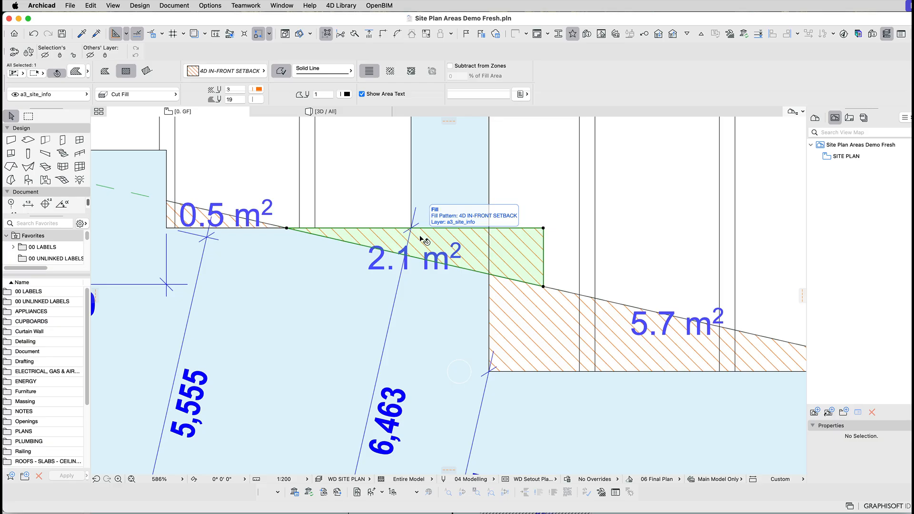
key(Delete)
Move the 26.2 m² behind-setback fill from beside the plan to over the front of the house.
scroll(384, 219, down, 5)
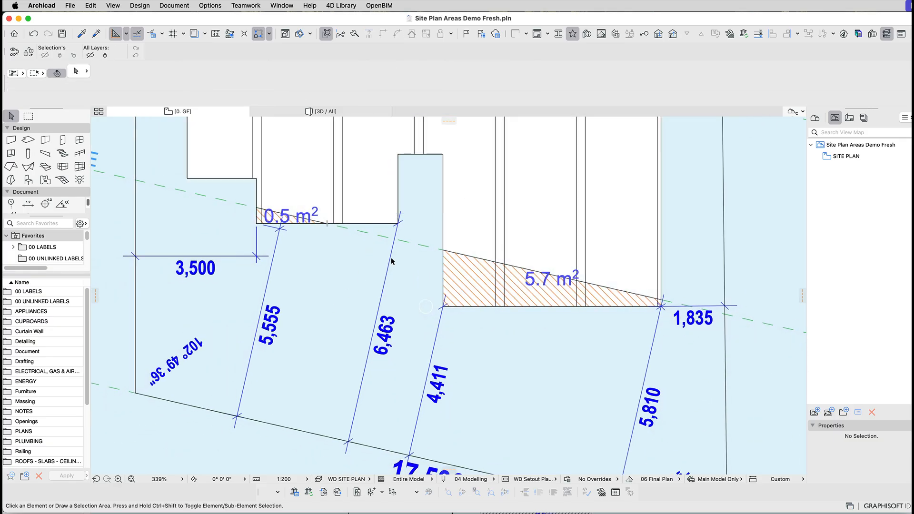
scroll(375, 282, left, 5)
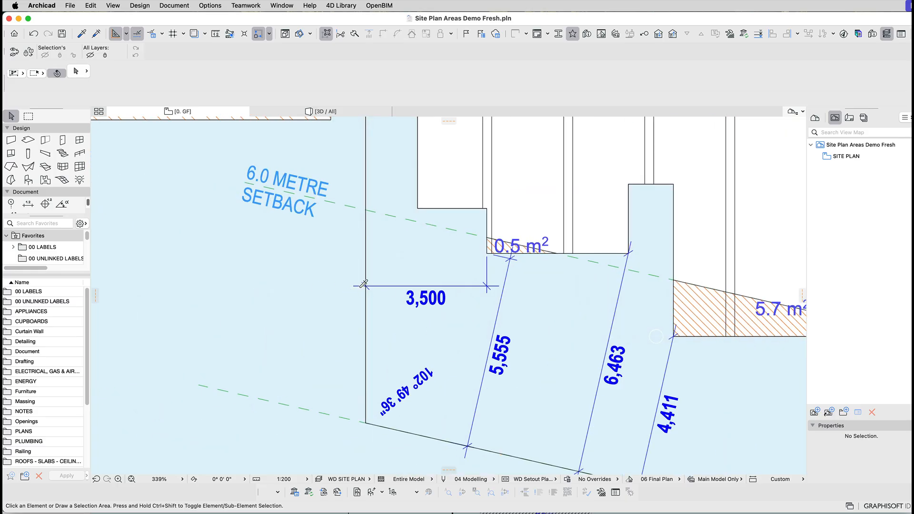
scroll(363, 285, down, 3)
click(269, 143)
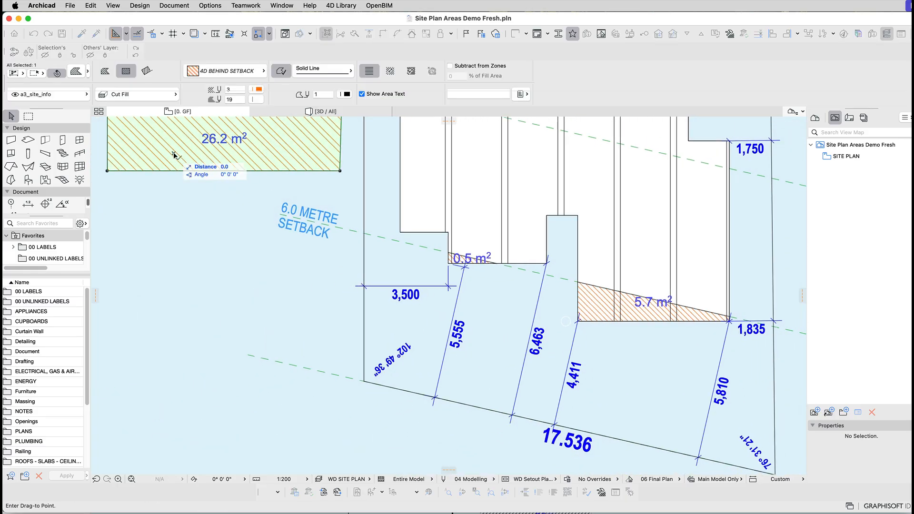
scroll(501, 221, right, 3)
scroll(502, 220, down, 2)
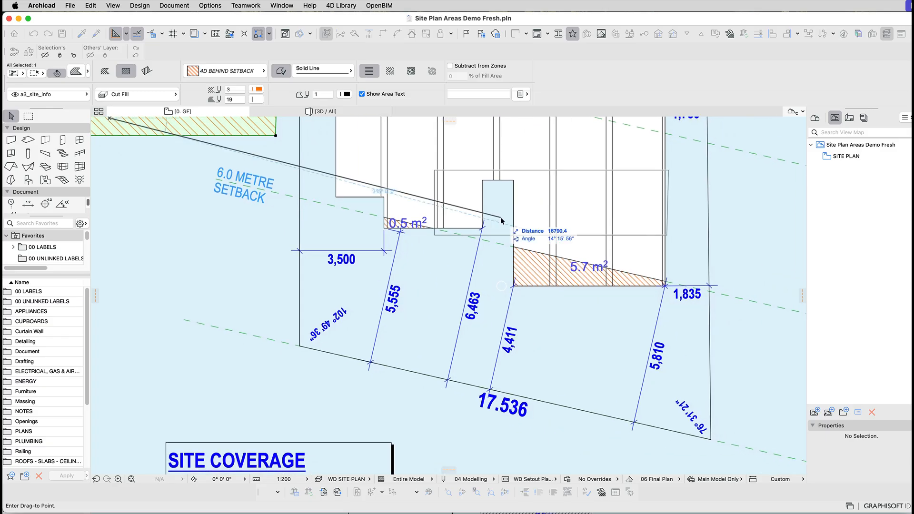
click(403, 188)
scroll(317, 185, up, 3)
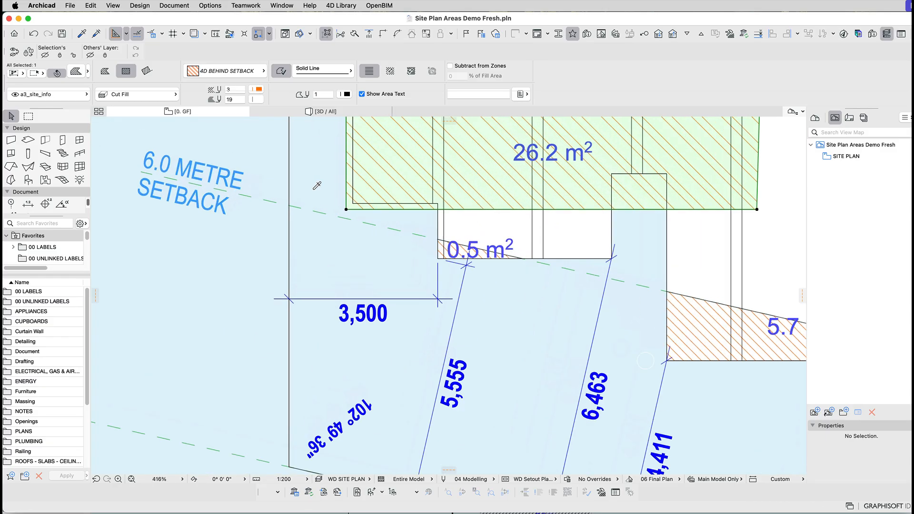
scroll(317, 185, up, 3)
Snap the fill's lower outer corner to the side boundary at the 6.0 metre setback line, and shift it 1000 mm horizontally towards the house.
key(super+d)
click(379, 234)
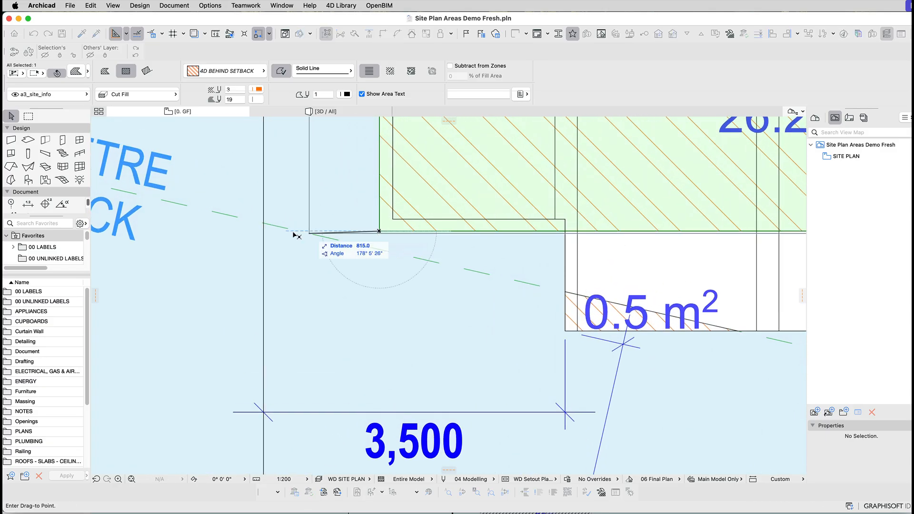
click(262, 223)
key(super+d)
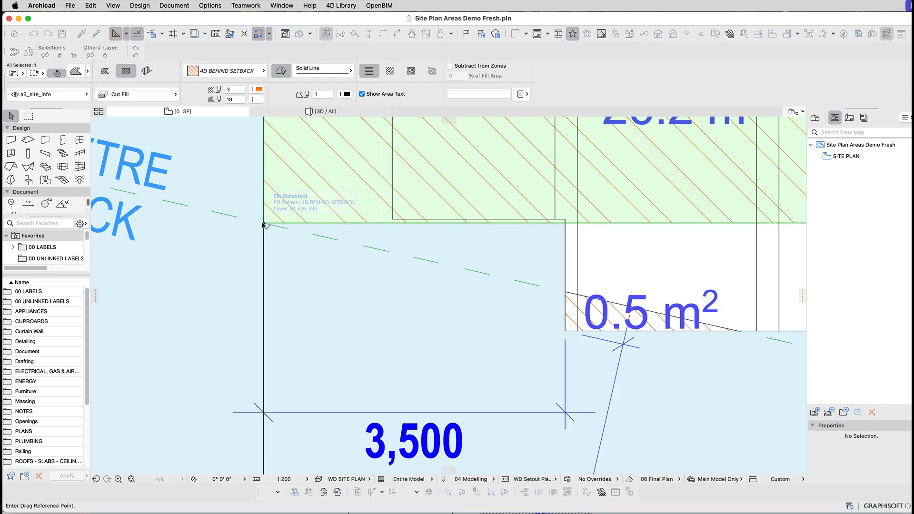
click(263, 223)
text(1000)
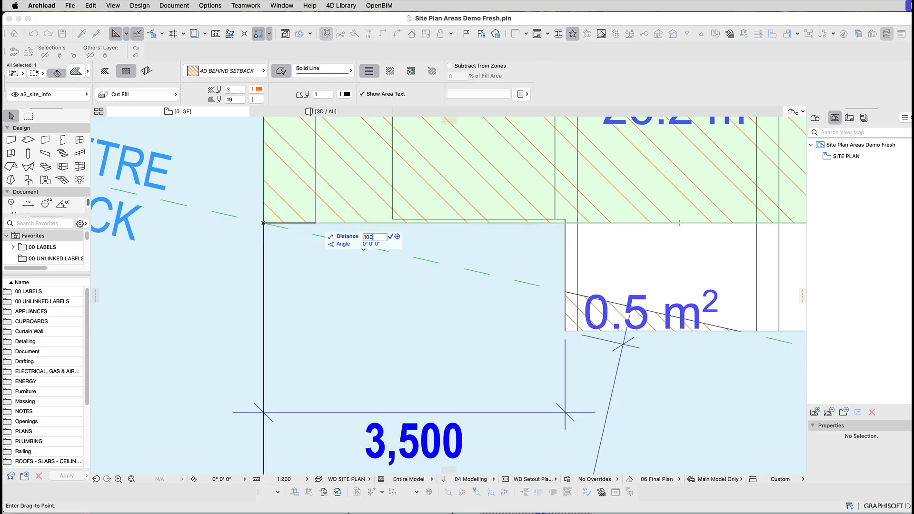
key(Return)
Offset the fill's lower edge down until its outer corner meets the 6.0 metre setback line.
scroll(378, 243, down, 2)
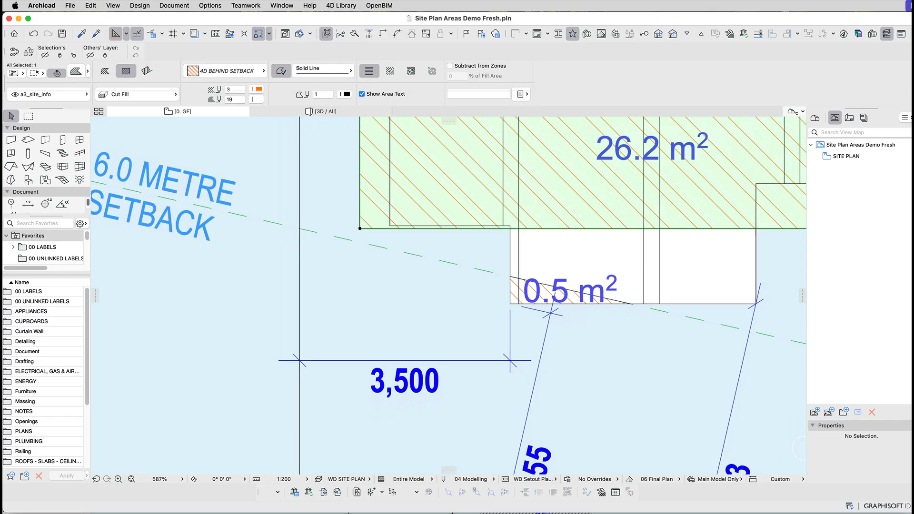
middle_drag(378, 243, 201, 399)
middle_drag(448, 362, 452, 227)
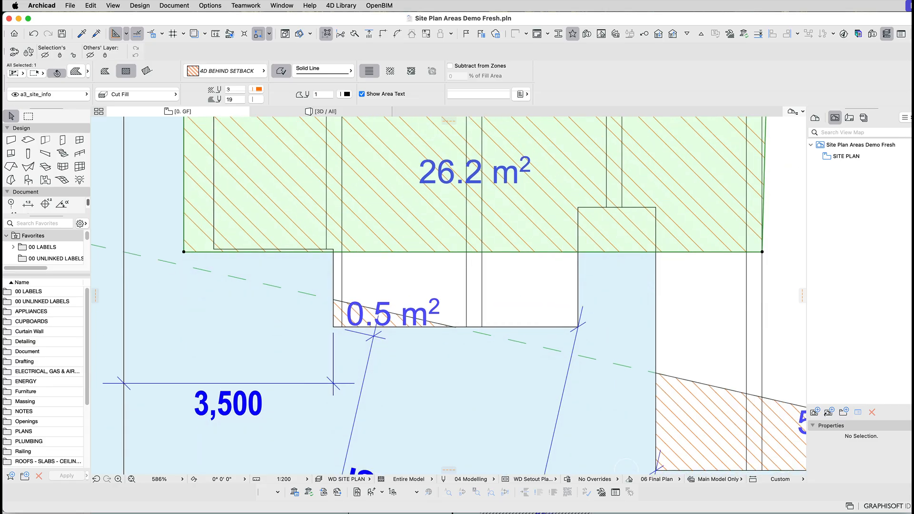
click(194, 252)
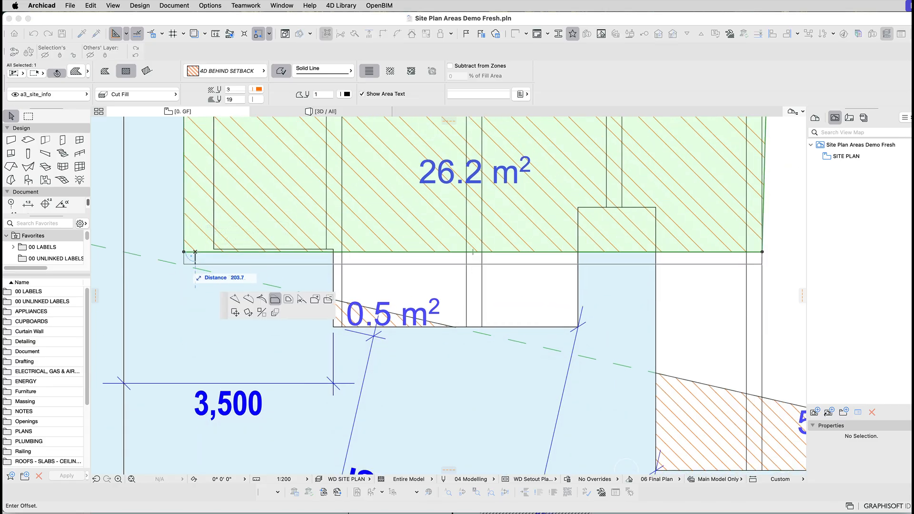
click(194, 265)
middle_drag(195, 265, 145, 272)
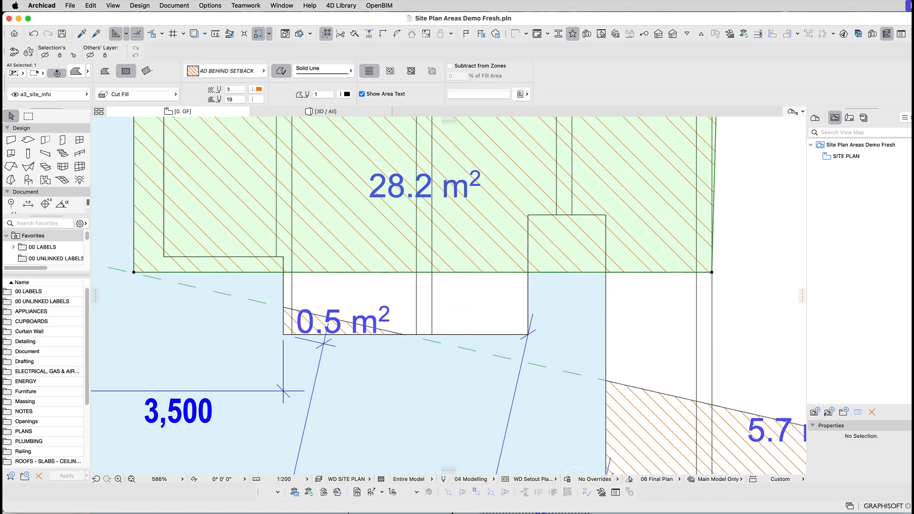
Reposition the fill's two house-side nodes to the wall's setback line crossing and the corner of the house step near the 3,500 dimension.
click(712, 272)
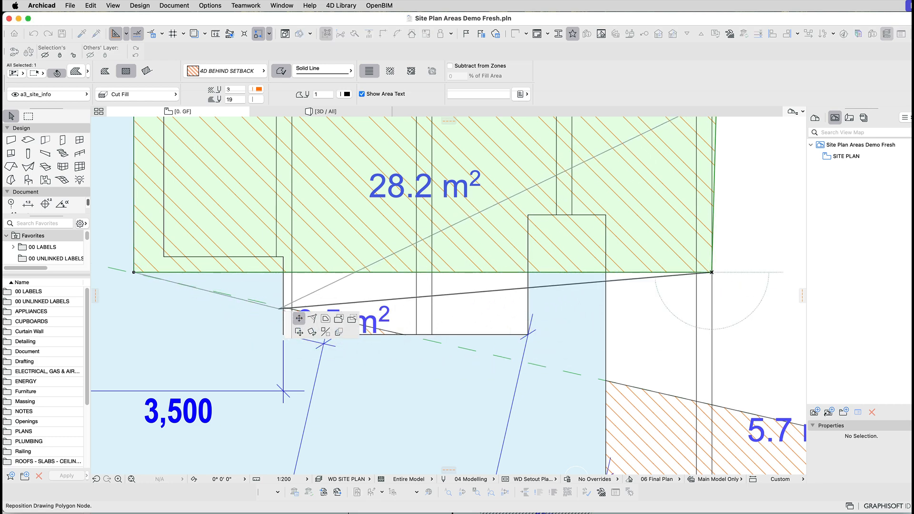
click(282, 307)
scroll(274, 328, down, 2)
middle_drag(274, 328, 273, 389)
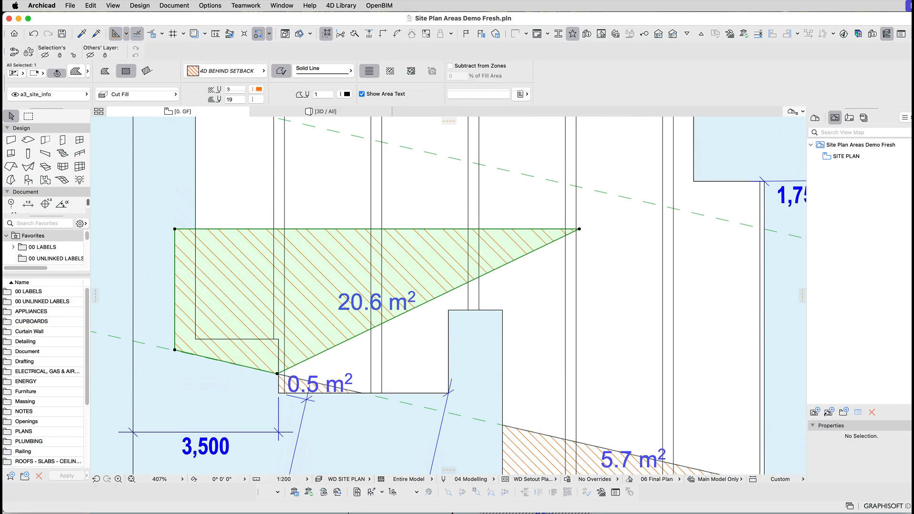
click(579, 229)
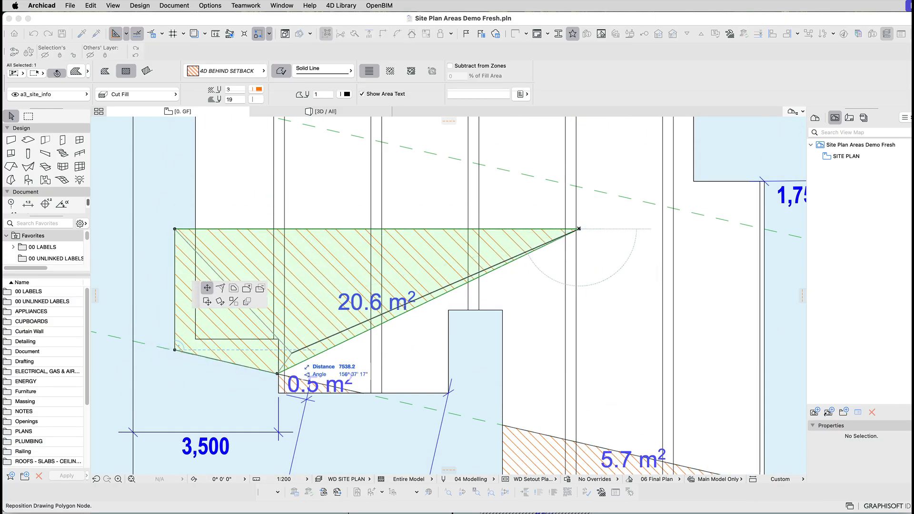
click(279, 339)
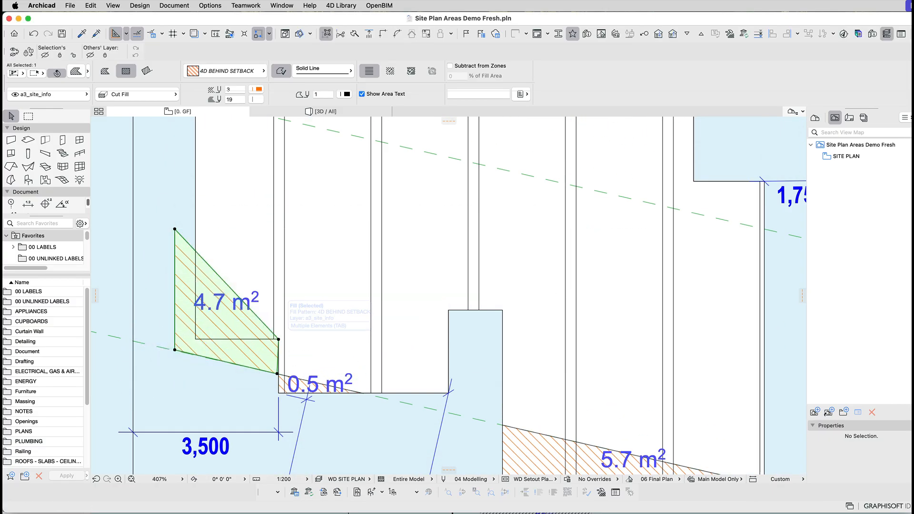
Insert nodes on the fill's diagonal edge at the recessed house corner and up the side wall, level with the fill's top.
click(257, 316)
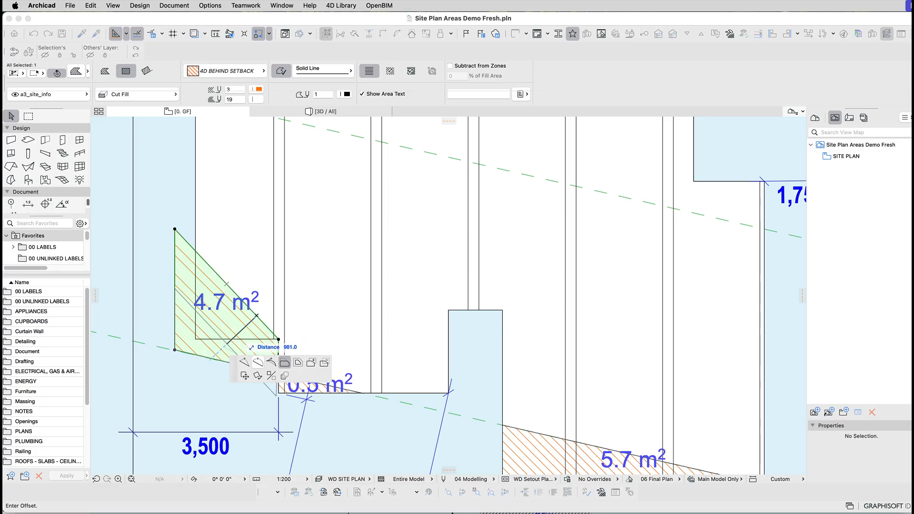
click(244, 362)
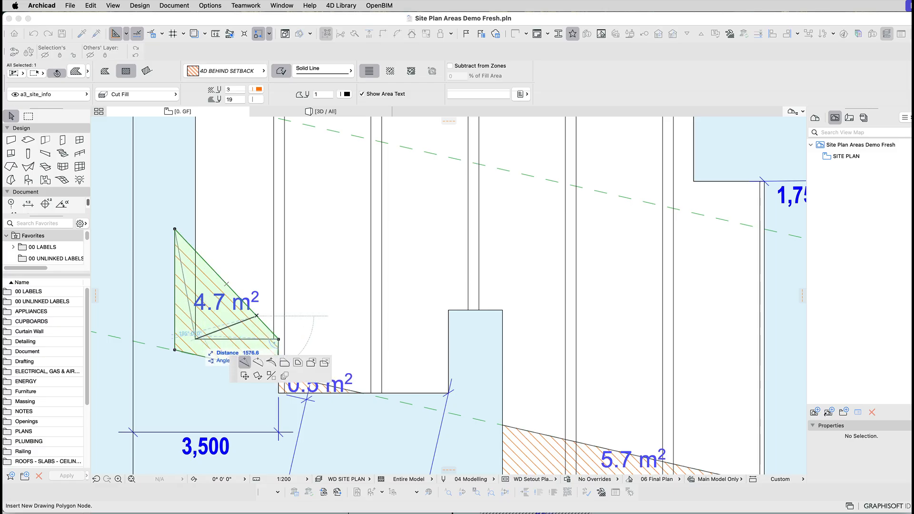
click(195, 339)
click(180, 259)
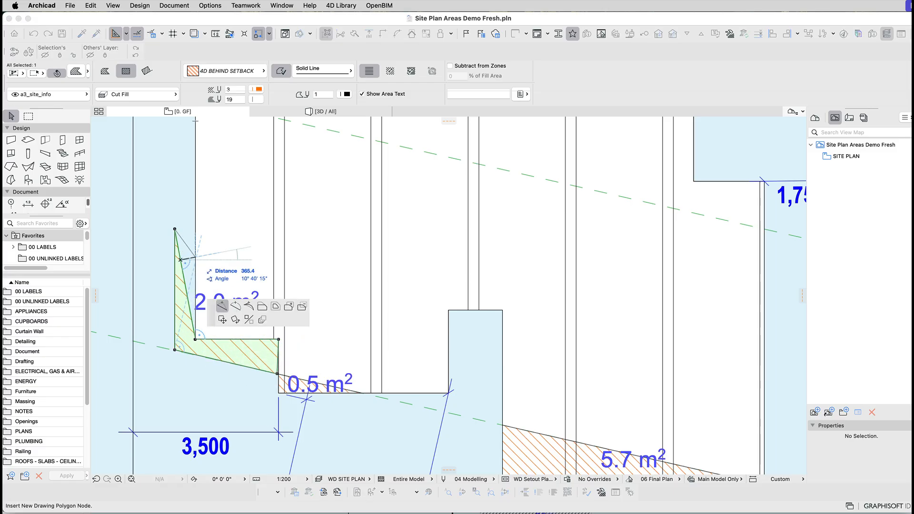
click(195, 257)
click(195, 257)
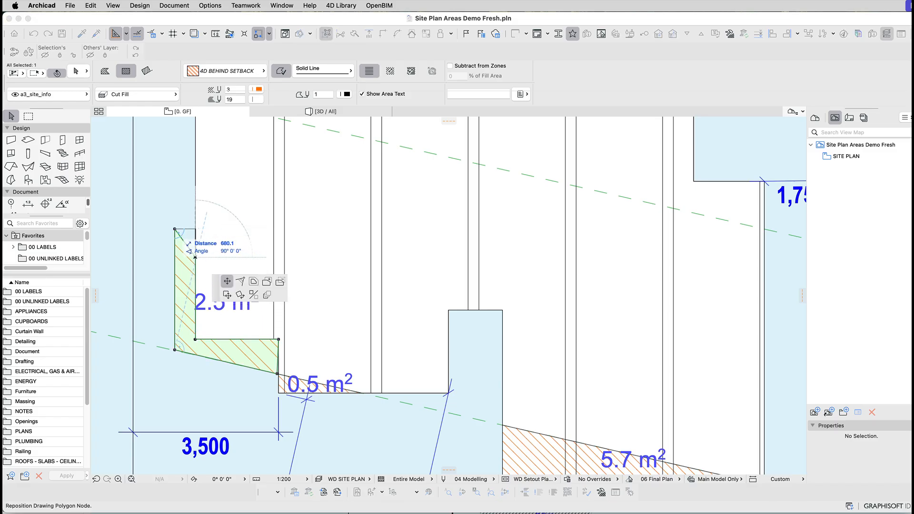
click(195, 229)
Offset the fill's short top edge up along the house's side wall to the upper setback line below the 1,500 dimension.
click(187, 229)
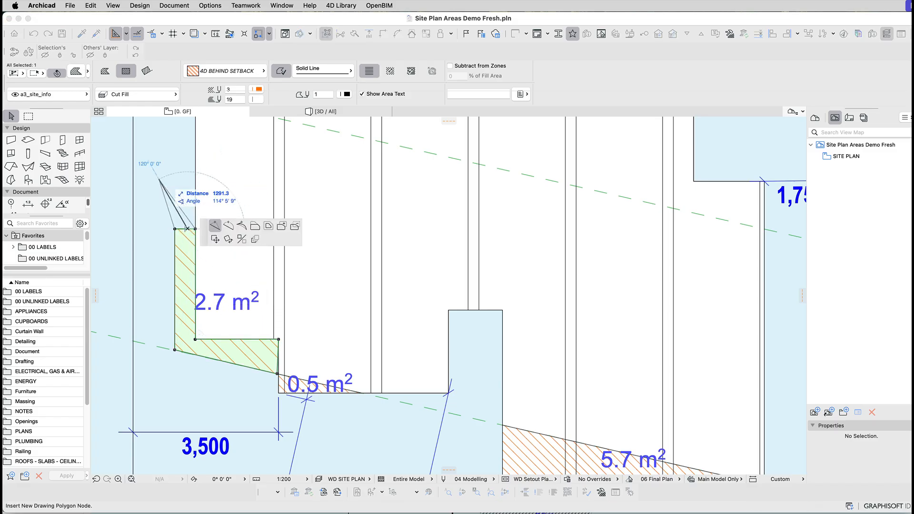
click(255, 226)
middle_drag(248, 188, 264, 349)
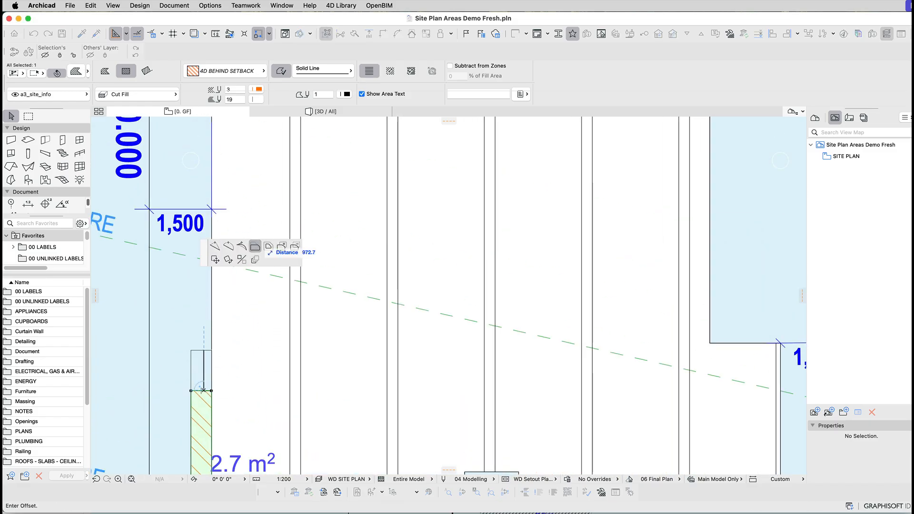
middle_drag(182, 293, 148, 344)
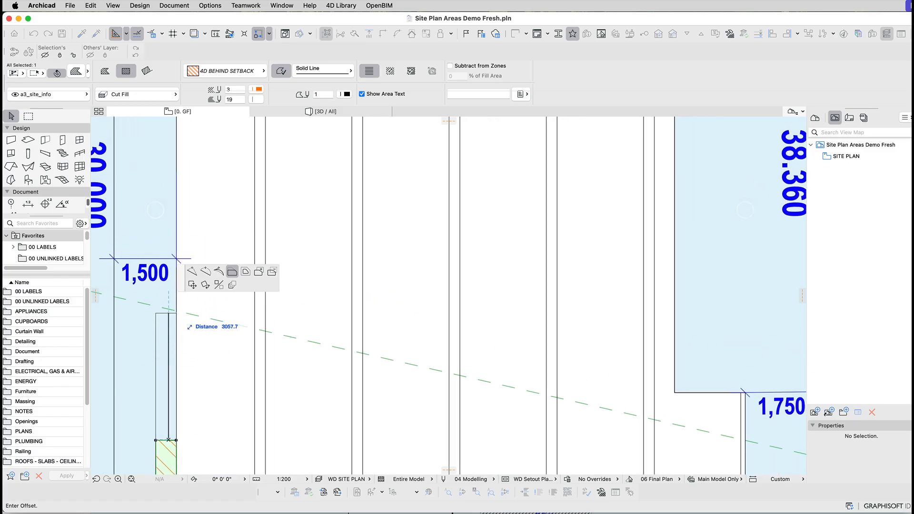
click(169, 311)
scroll(158, 310, up, 10)
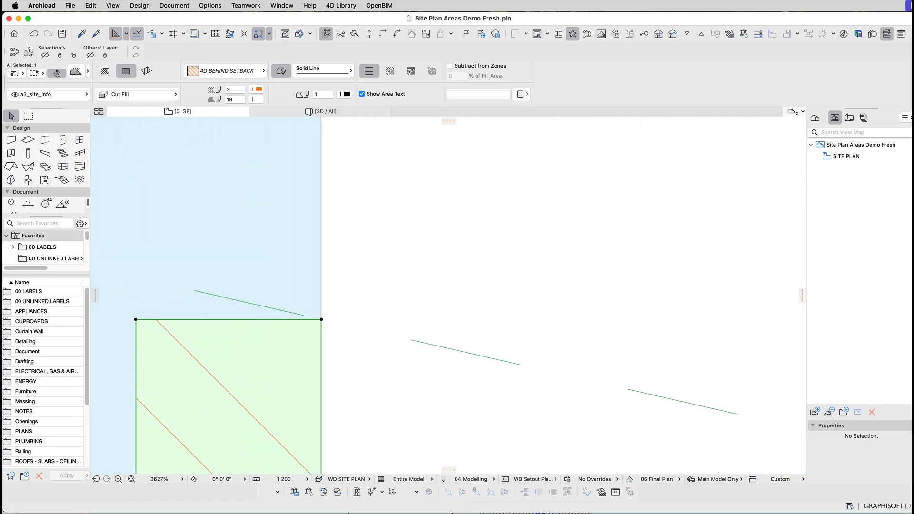
Move the fill's upper outer corner straight up so its top edge follows the sloping upper setback line, and deselect it.
click(136, 319)
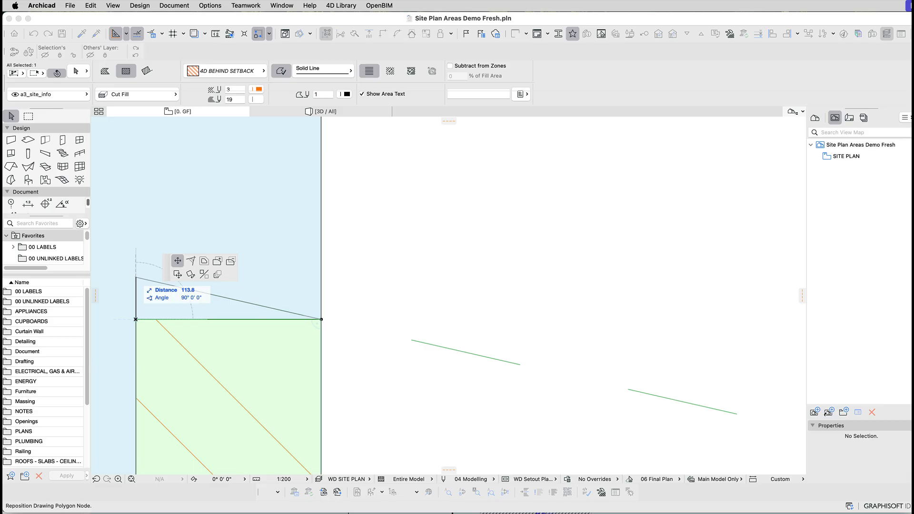
click(135, 277)
scroll(219, 163, down, 12)
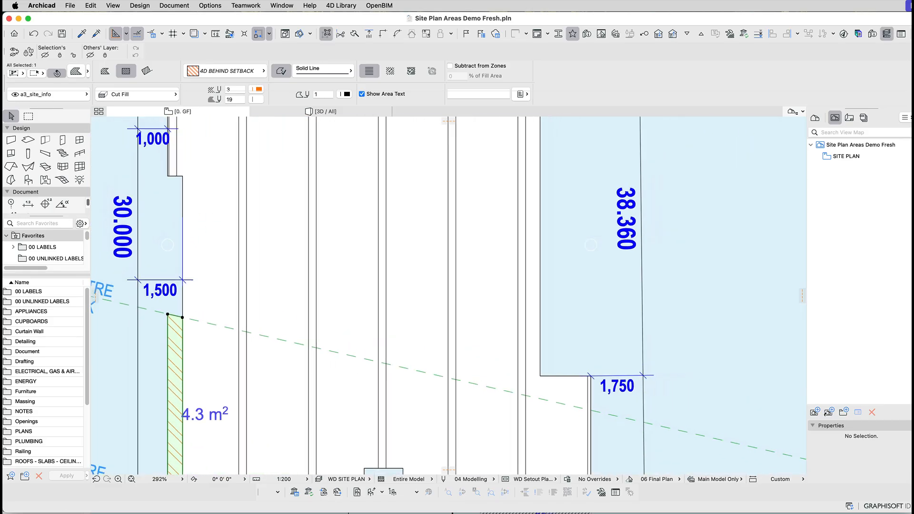
middle_drag(425, 337, 428, 322)
key(Escape)
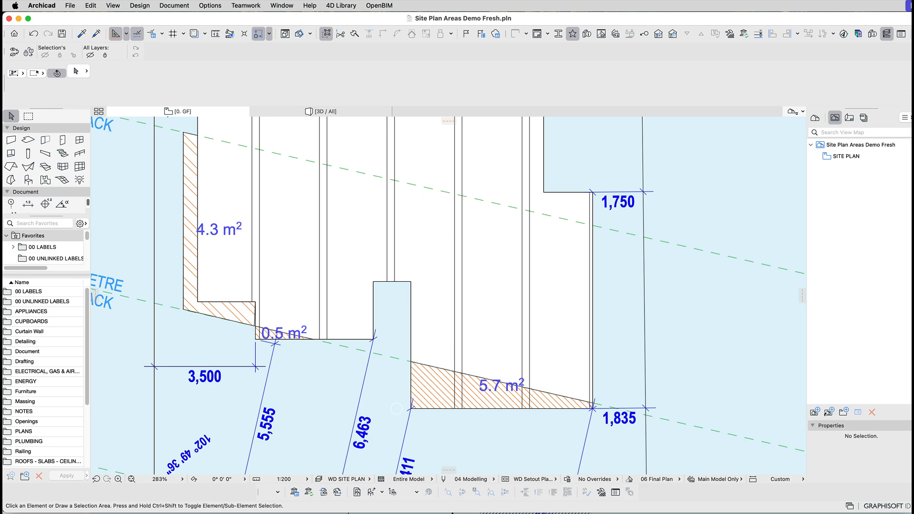
Draw a triangular polygon fill with the 4D BEHIND SETBACK settings between the front wall line, the notch's far wall and the 6.0 metre setback line.
alt+click(248, 314)
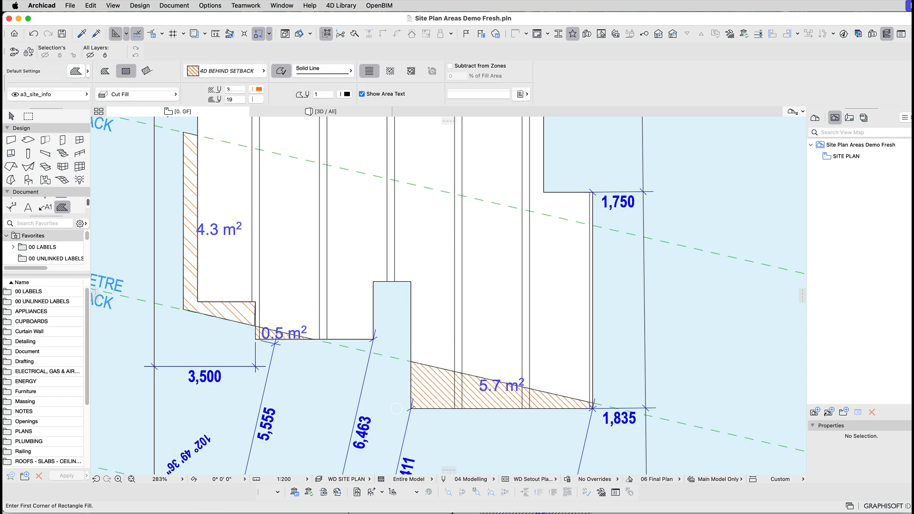
scroll(341, 348, up, 4)
scroll(136, 391, up, 1)
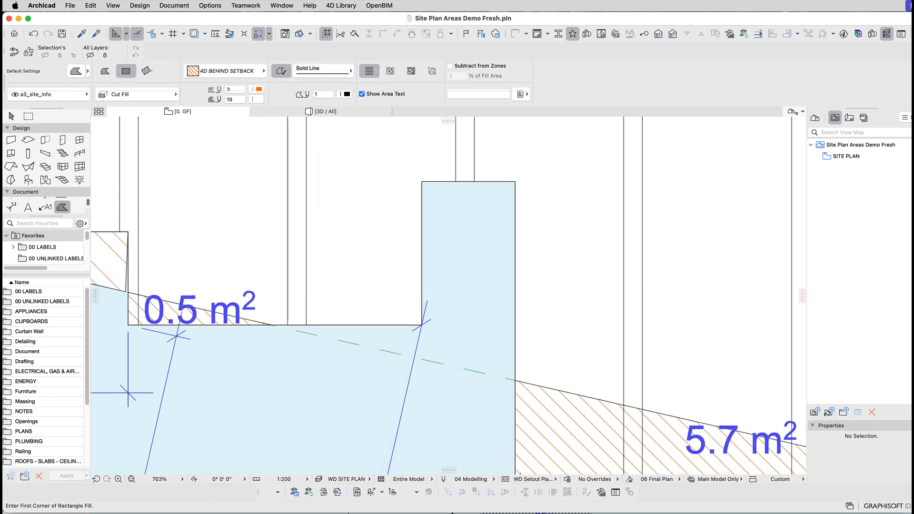
click(275, 325)
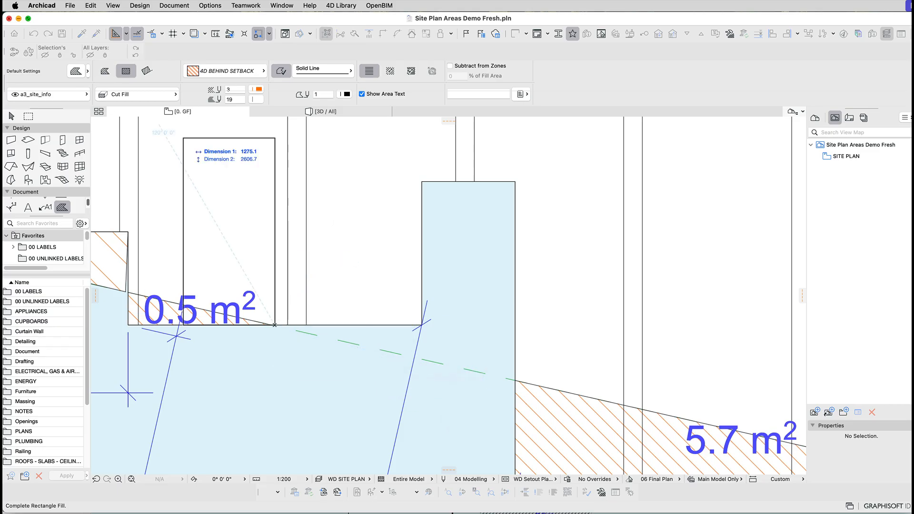
click(105, 71)
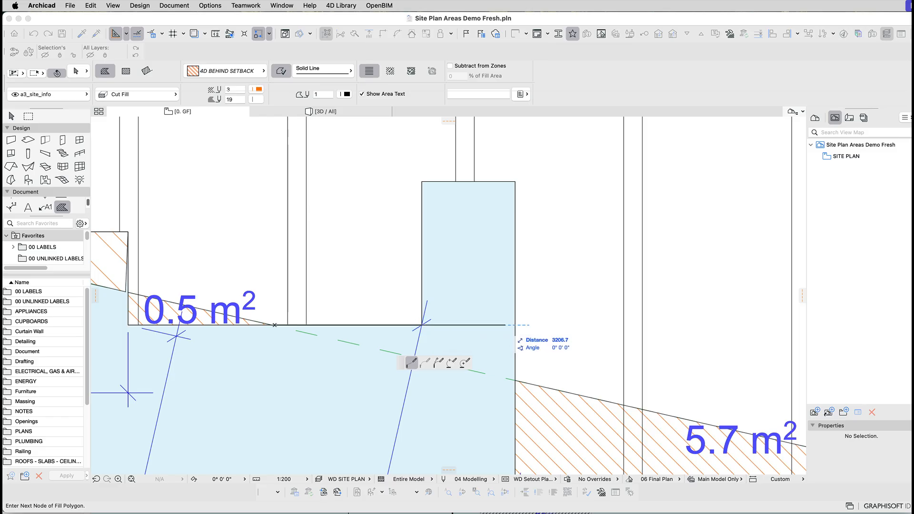
click(515, 325)
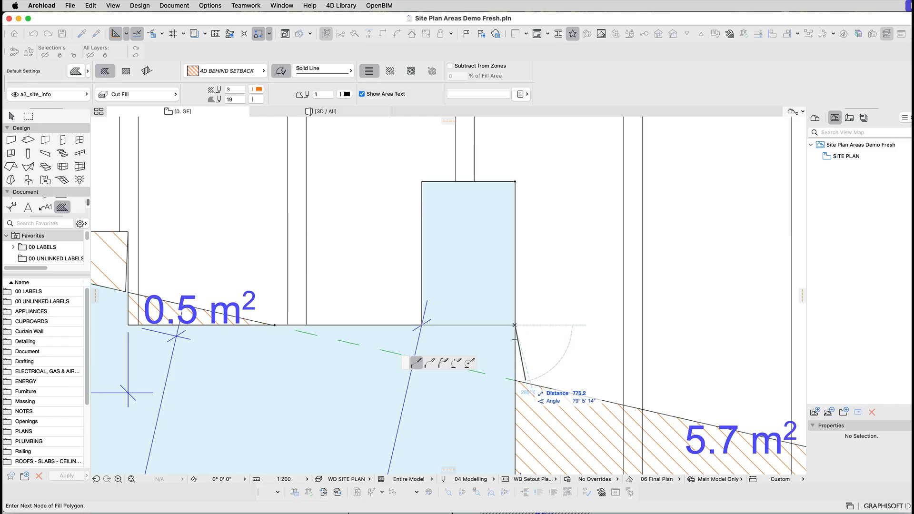
click(514, 380)
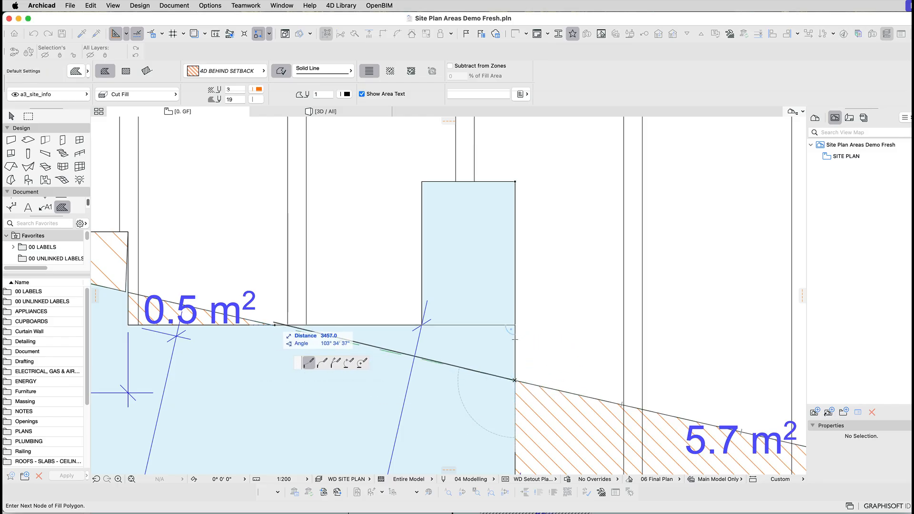
click(275, 325)
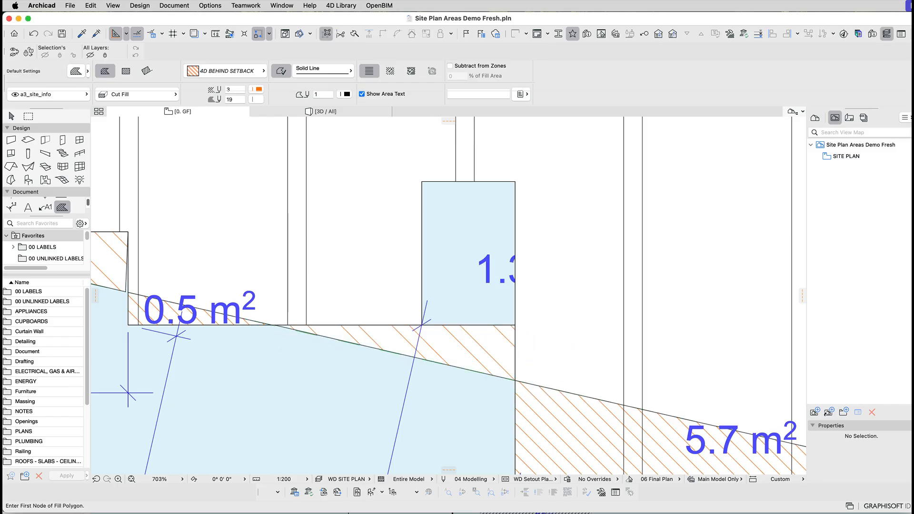
Move the new triangular fill's area text further into the house notch.
scroll(455, 285, down, 3)
click(482, 288)
drag(491, 294, 478, 291)
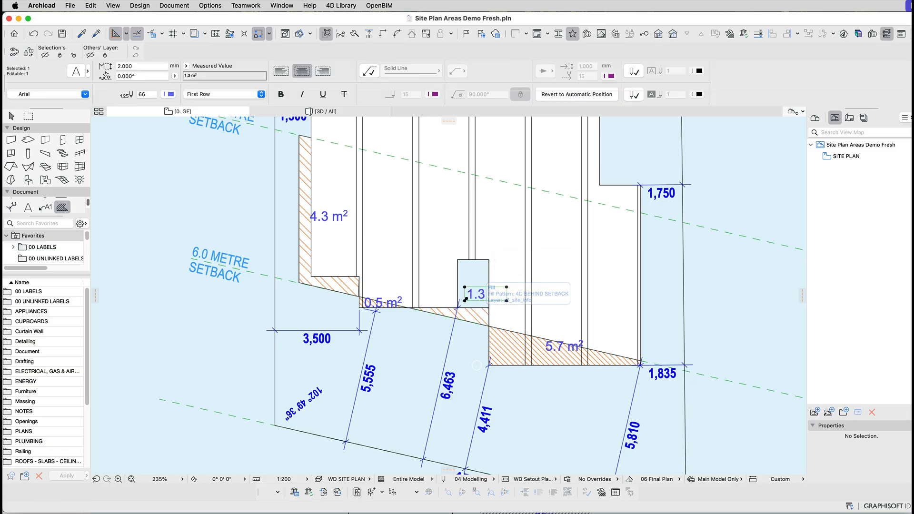
Draw a 1000 mm wide rectangular 4D BEHIND SETBACK fill with area text along the house's side wall, from the 6.0 metre setback line towards the upper setback line.
key(Escape)
scroll(788, 338, up, 5)
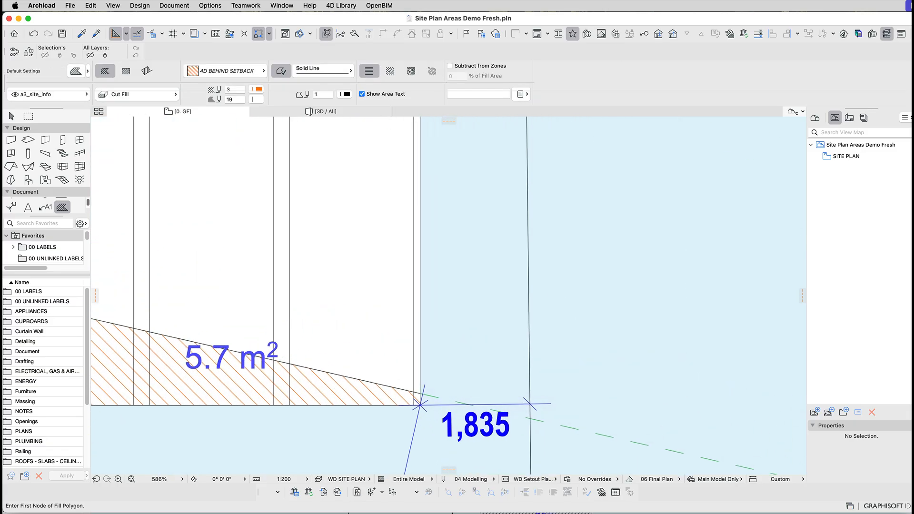
click(420, 393)
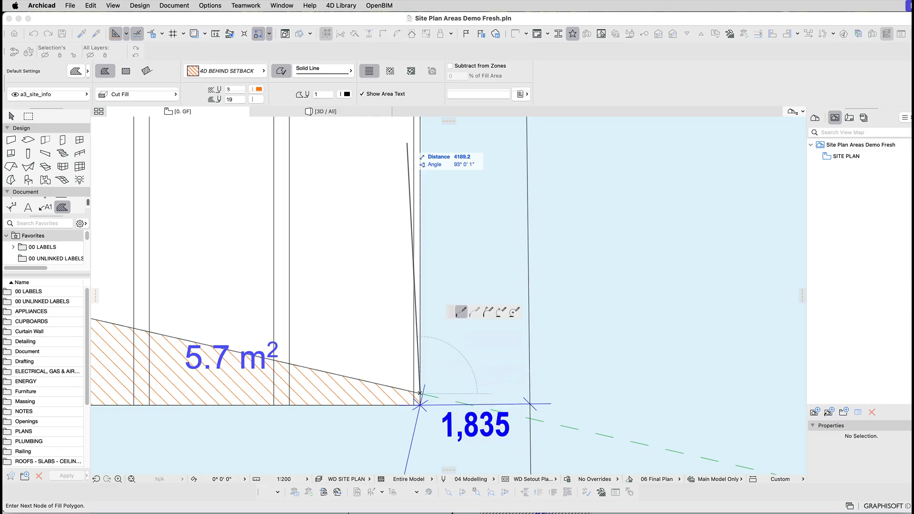
middle_drag(456, 156, 224, 376)
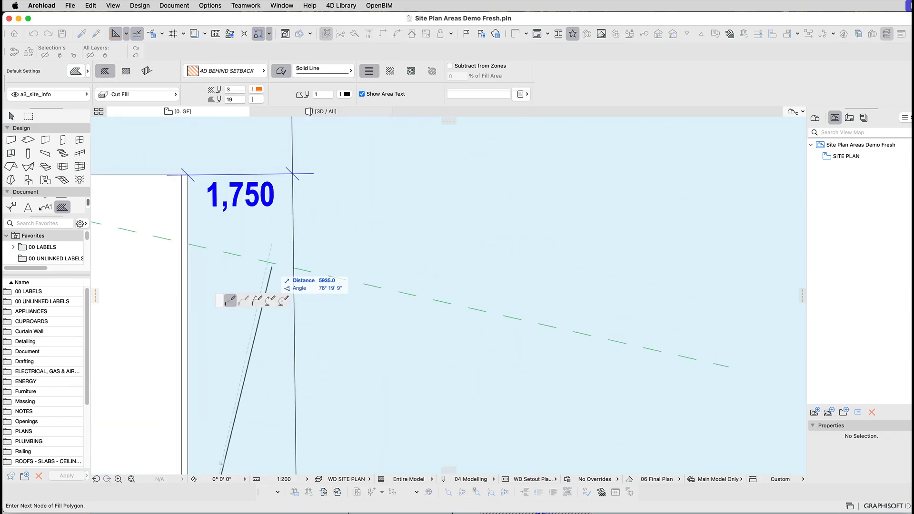
click(126, 71)
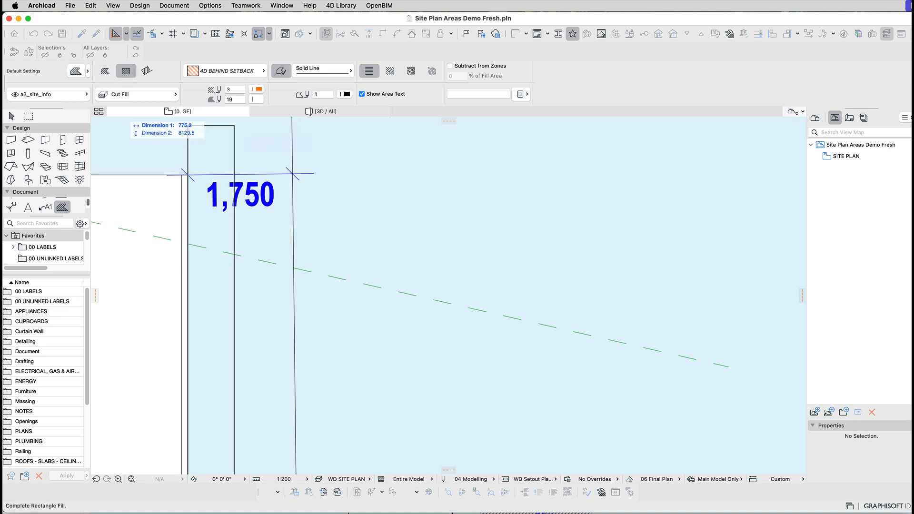
key(Tab)
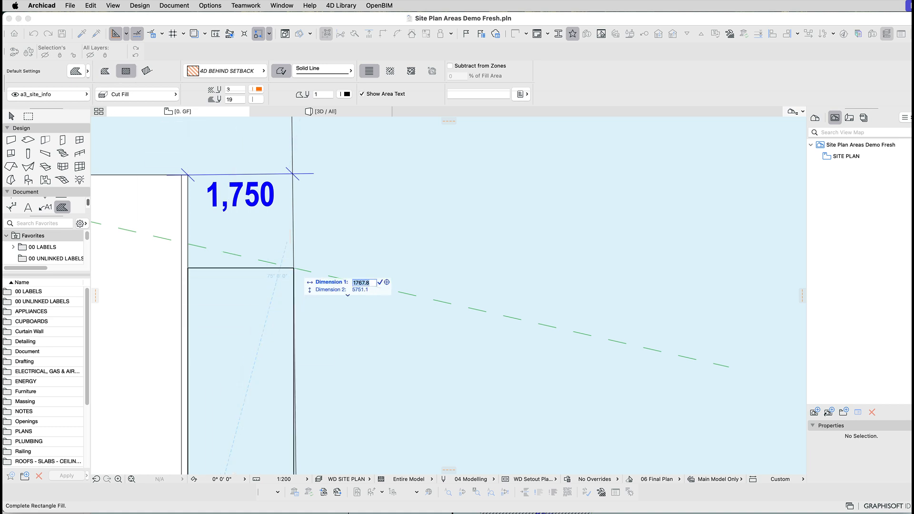
text(1000)
key(Return)
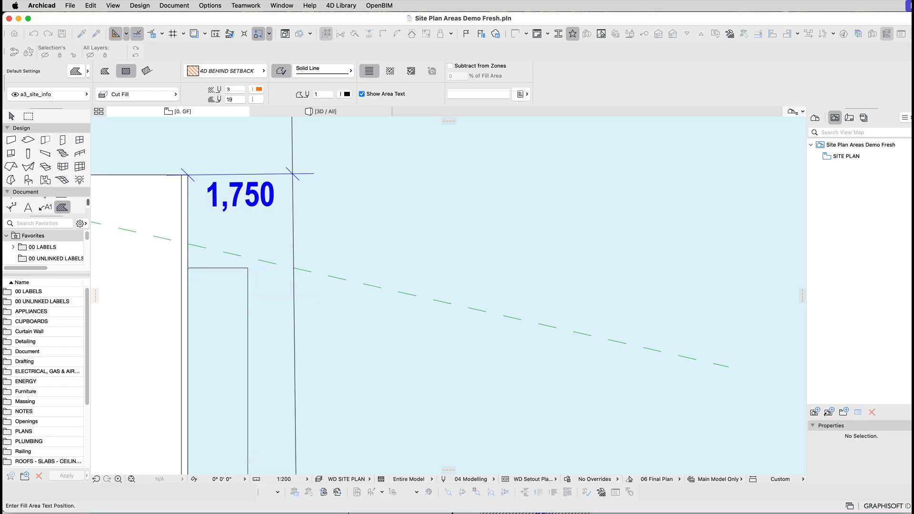
click(273, 361)
Offset the new fill's top edge up to the upper setback line, and raise its wall-side corner so the edge follows the line's slope.
shift+click(248, 268)
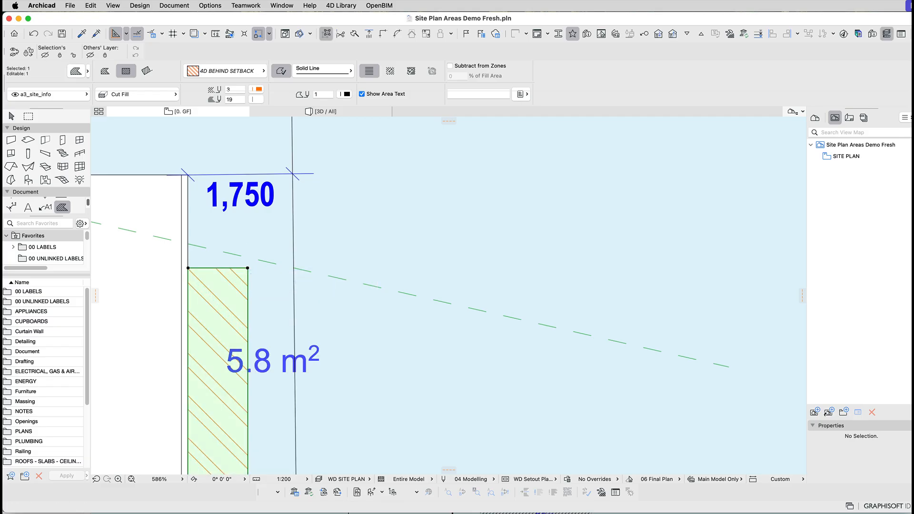
scroll(208, 258, up, 2)
click(210, 272)
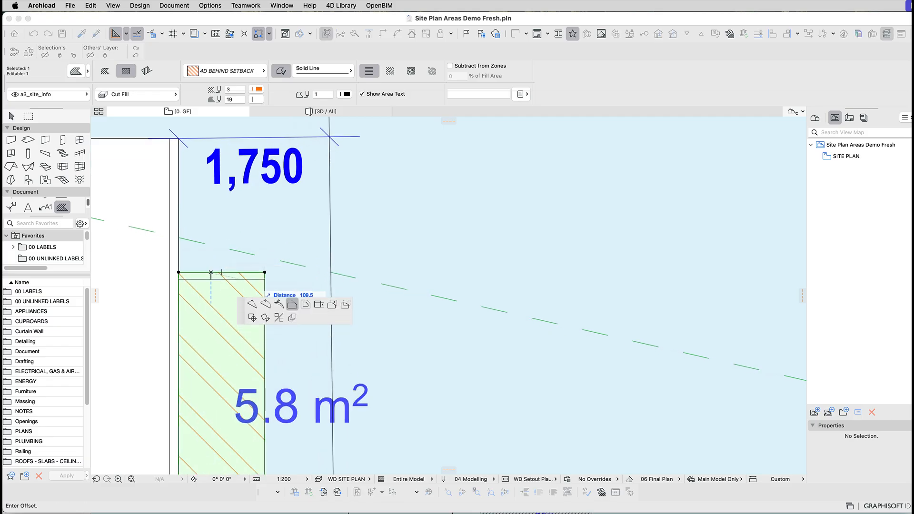
click(211, 258)
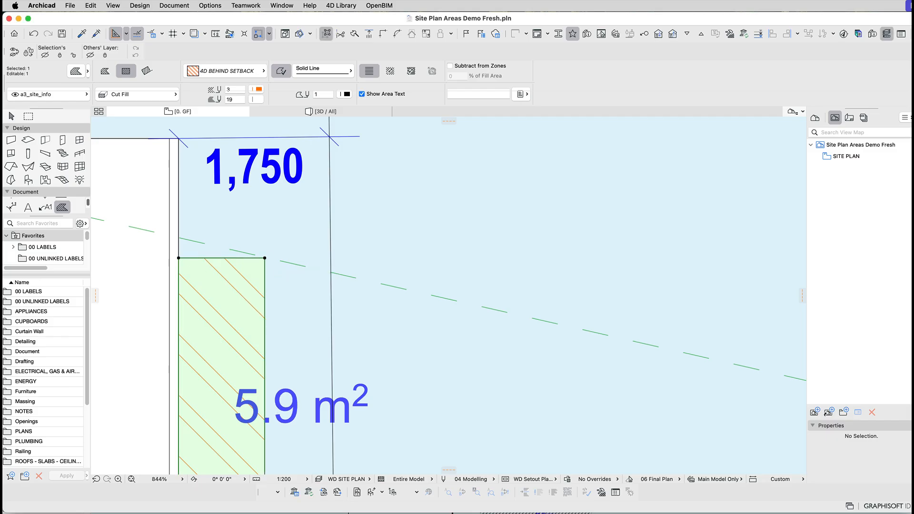
click(179, 258)
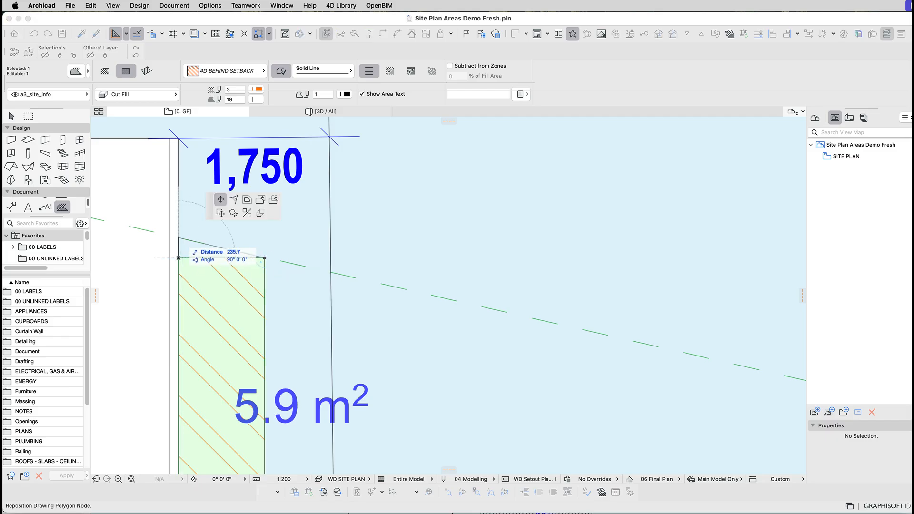
click(179, 238)
scroll(448, 295, down, 5)
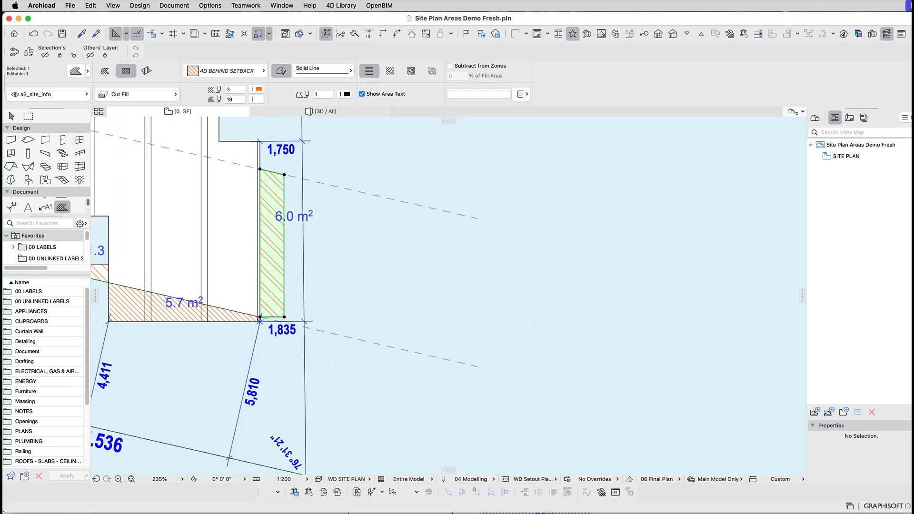
Move the side fill's lower outer corner straight down onto the 6.0 metre setback line, and deselect the fill.
scroll(447, 295, up, 2)
scroll(255, 330, up, 5)
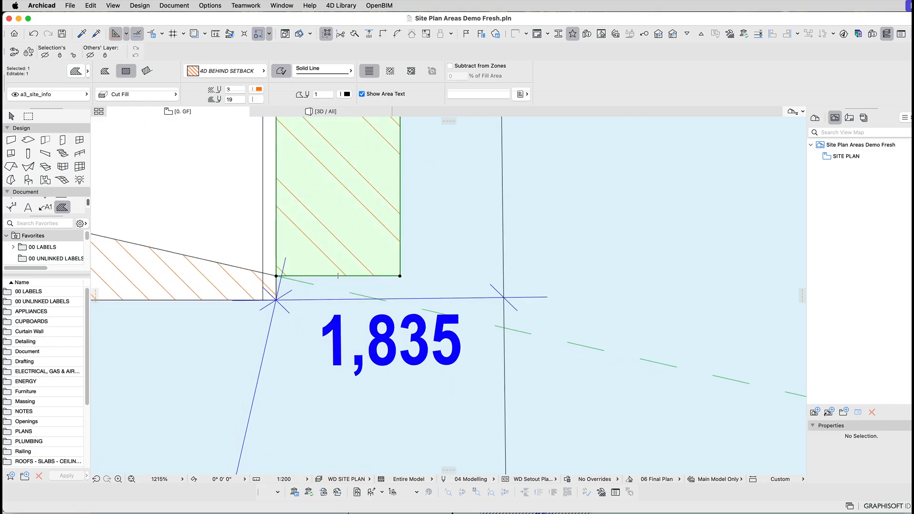
click(400, 276)
click(400, 298)
scroll(422, 334, down, 4)
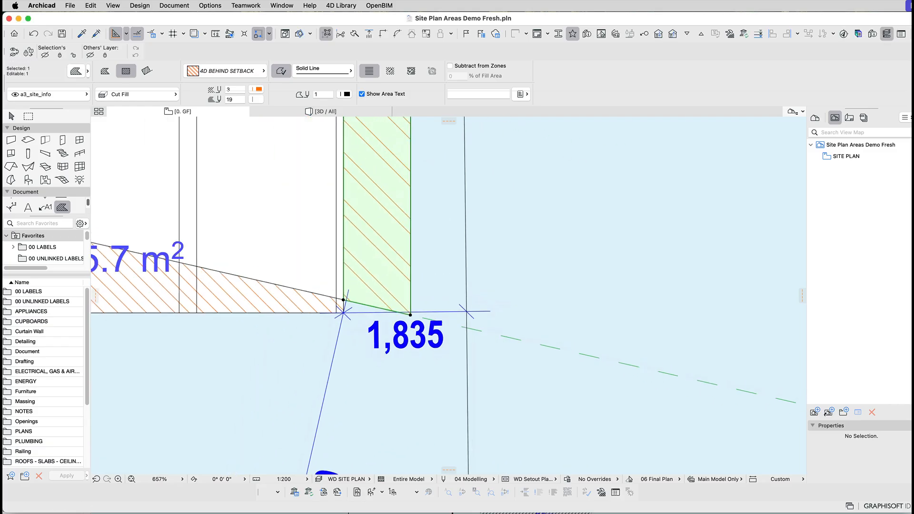
scroll(423, 333, down, 7)
key(Escape)
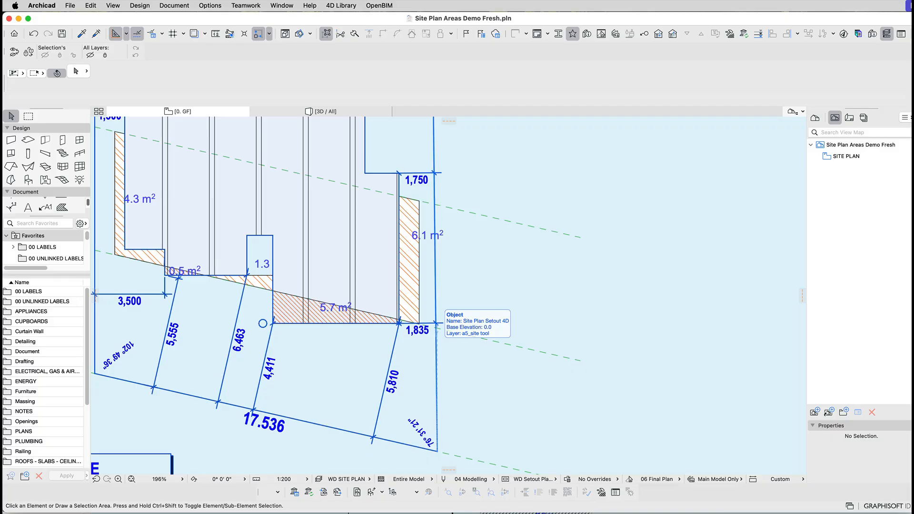
Run the 4D Tools update to refresh the site coverage and set-back averaging tables from the drawn fills.
middle_drag(262, 324, 459, 68)
scroll(448, 291, down, 2)
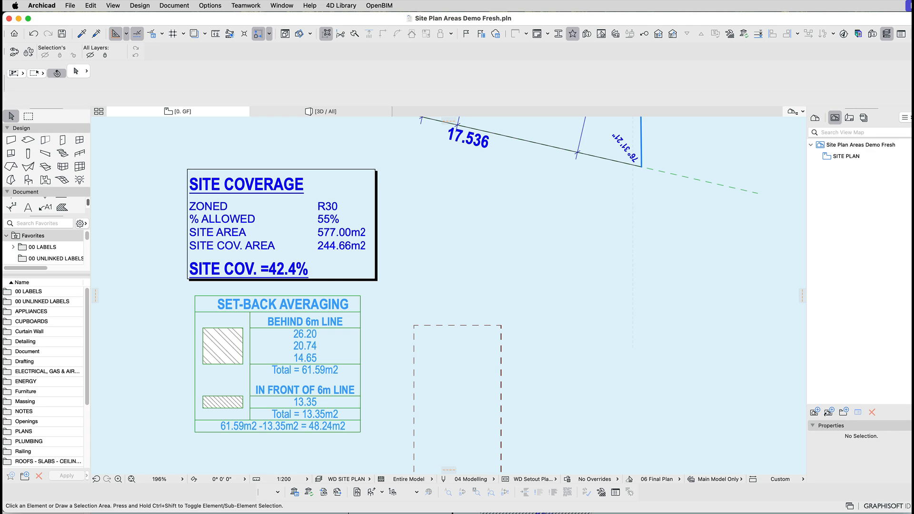
scroll(447, 290, up, 2)
scroll(448, 291, down, 2)
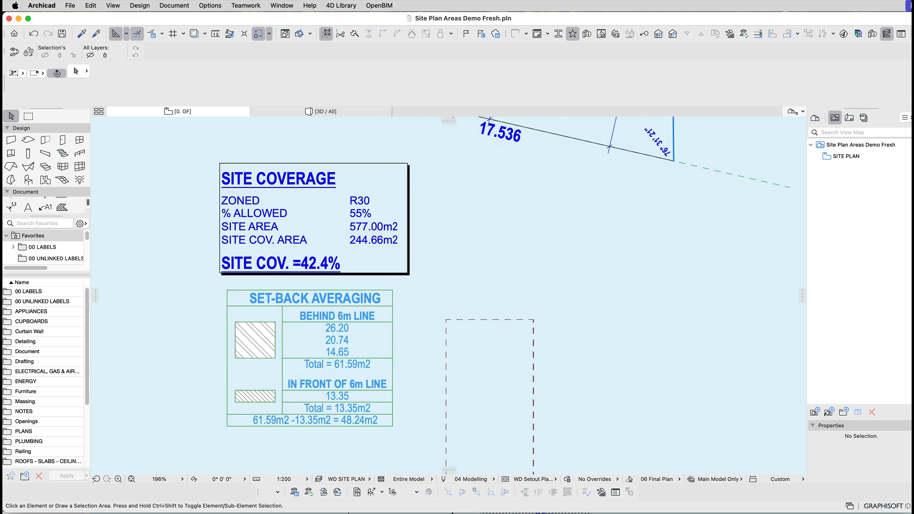
click(341, 6)
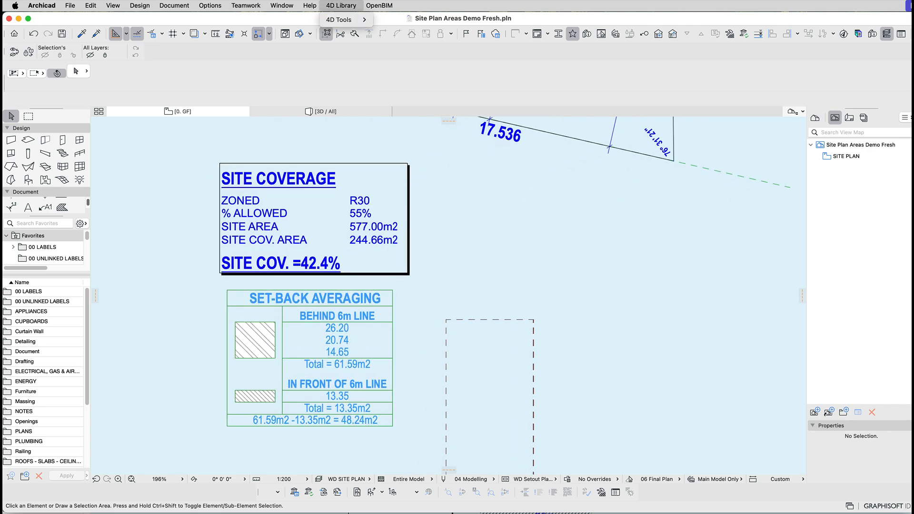
mouse_move(343, 20)
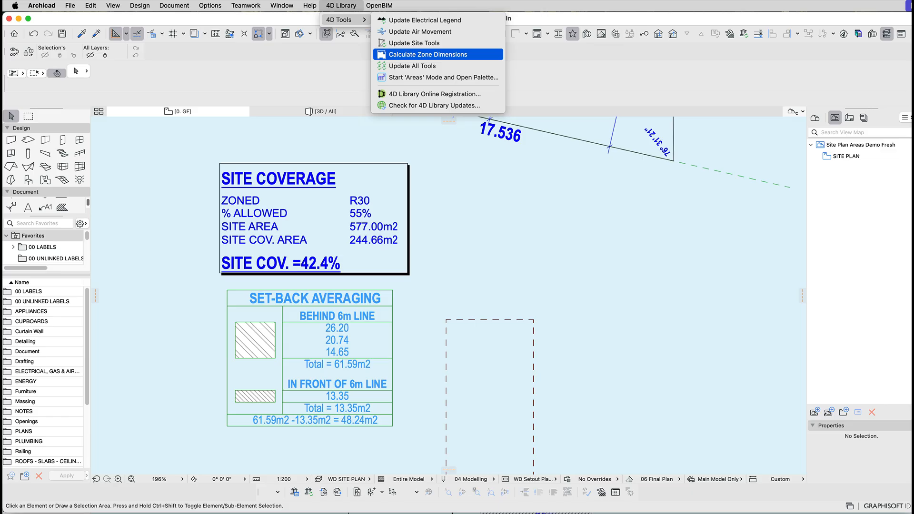
key(Return)
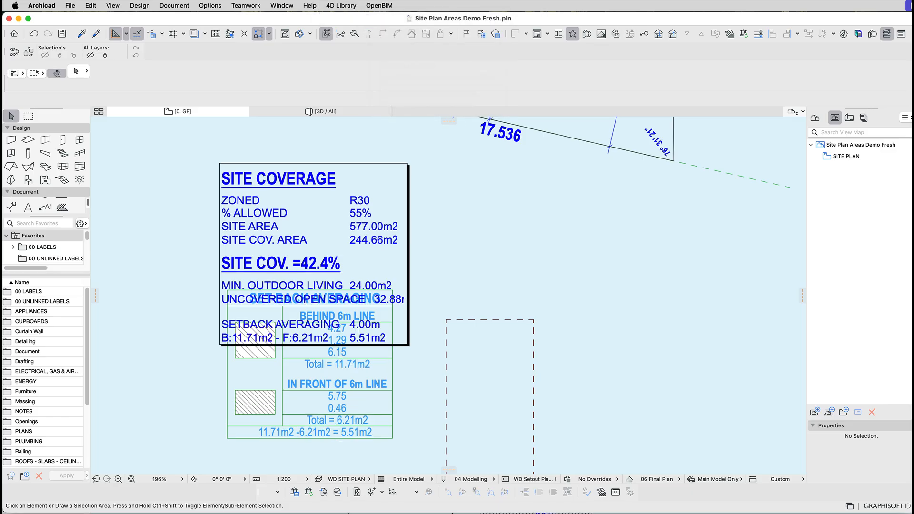
Select the Set Back Averaging 4D table that overlaps the site coverage box.
scroll(448, 296, down, 5)
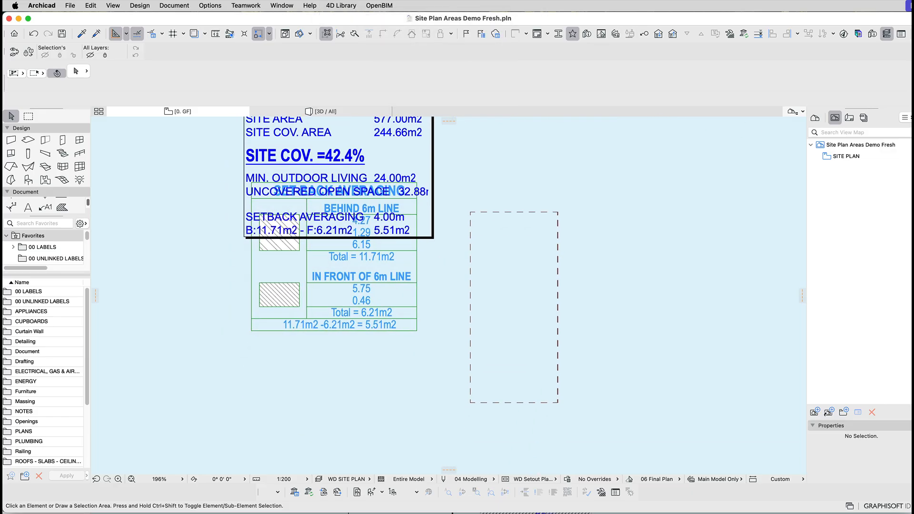
click(333, 257)
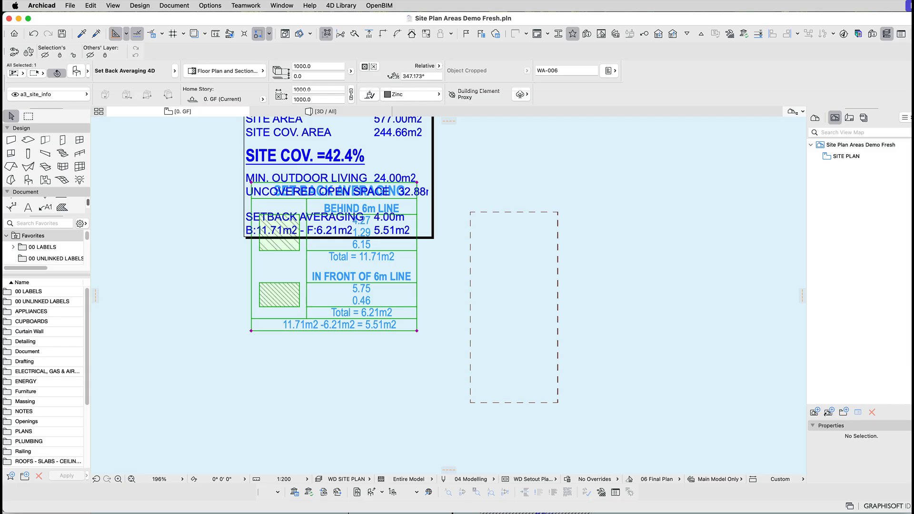
Move the set-back averaging table so it sits directly below the site coverage box.
click(251, 183)
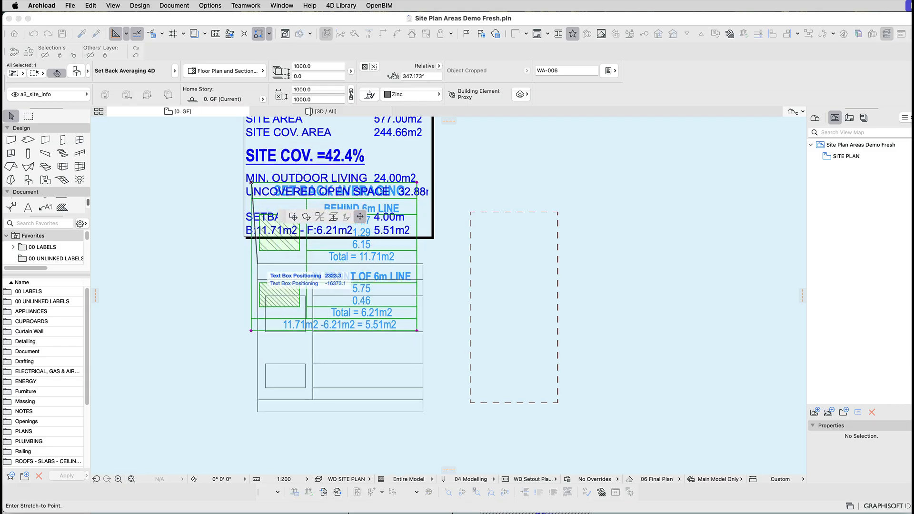
click(247, 249)
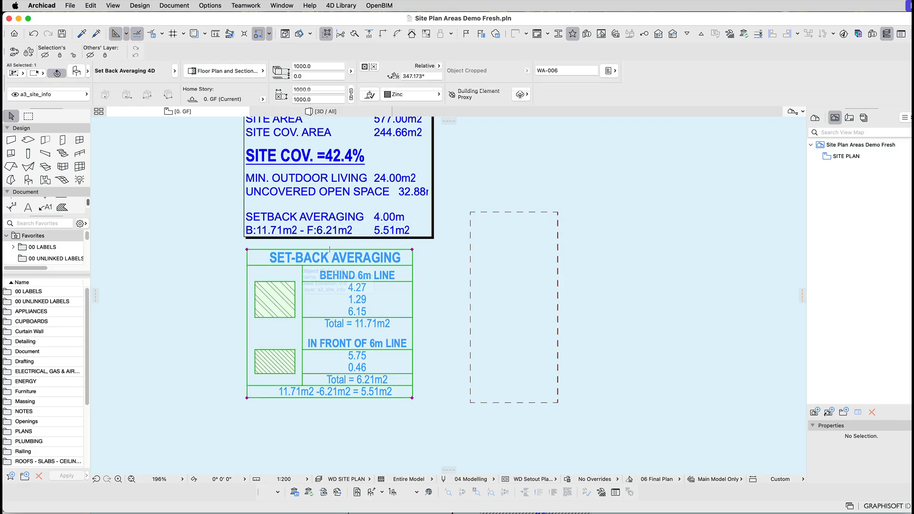
key(Escape)
Try hiding the energy and set-back averaging results through the Site Plan Setout object's site area text settings, and undo the change.
scroll(448, 295, up, 4)
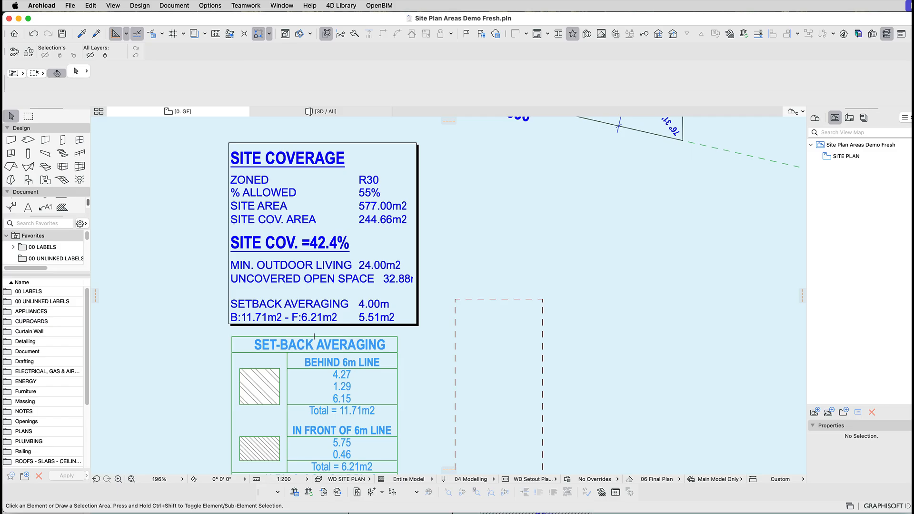
click(314, 336)
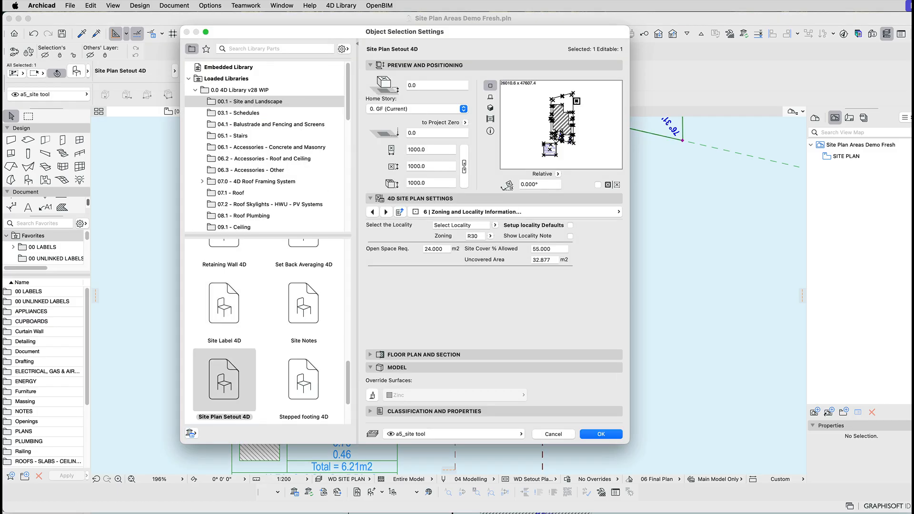
double_click(323, 234)
click(619, 212)
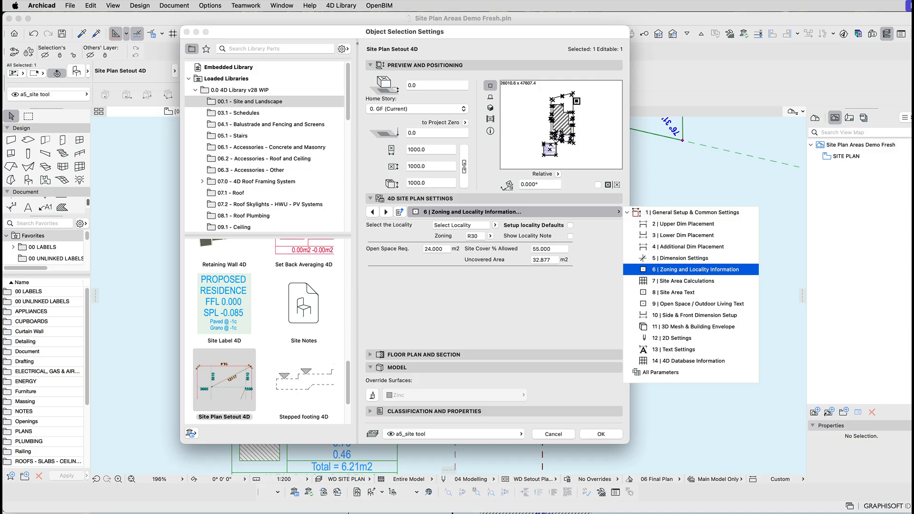
click(688, 281)
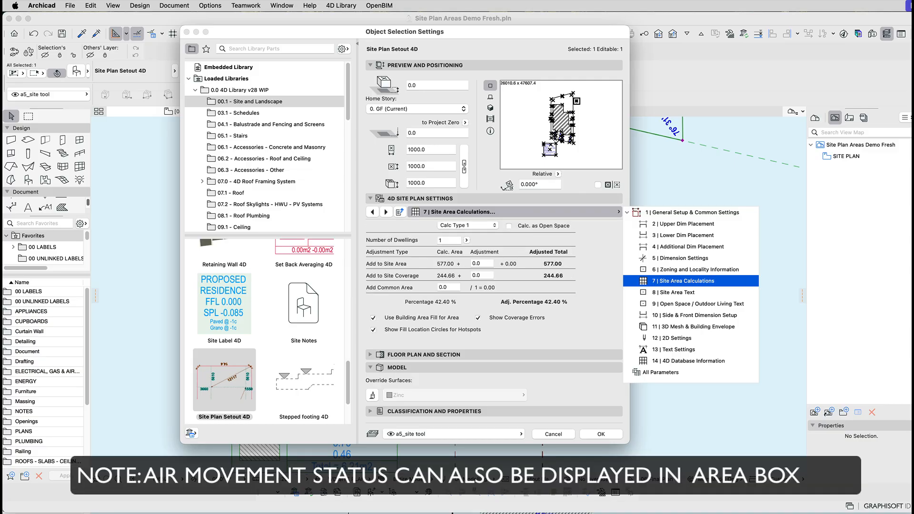
click(678, 292)
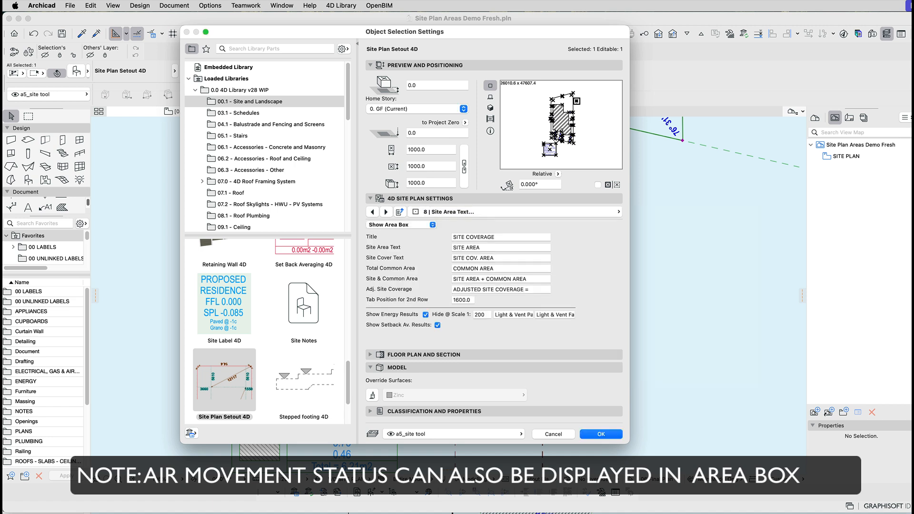
click(371, 355)
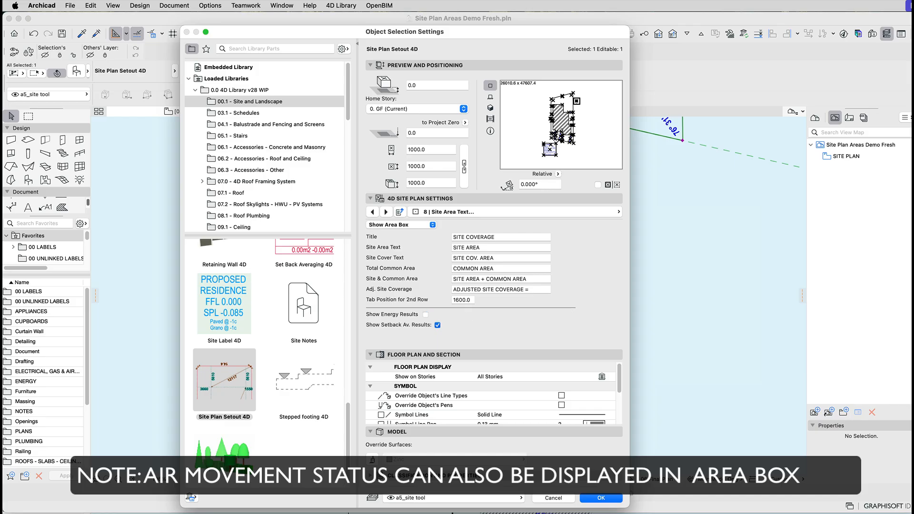
key(Return)
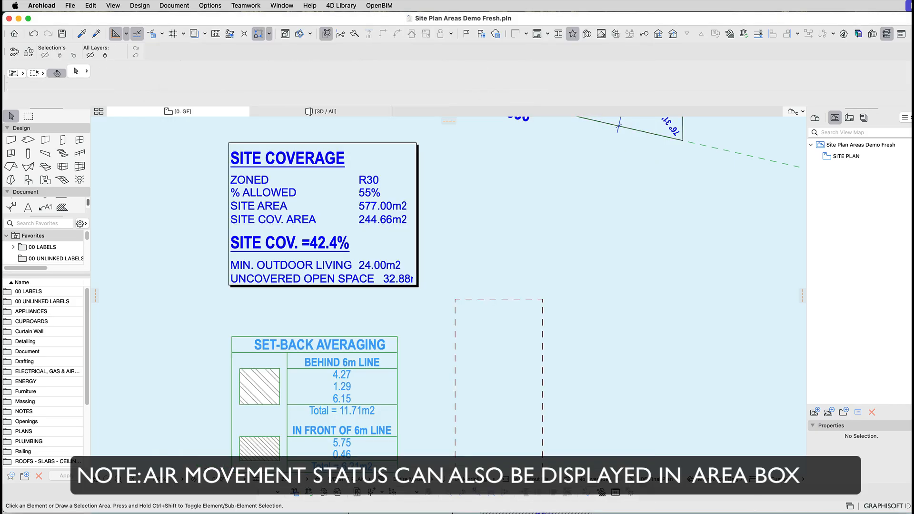
scroll(324, 210, down, 5)
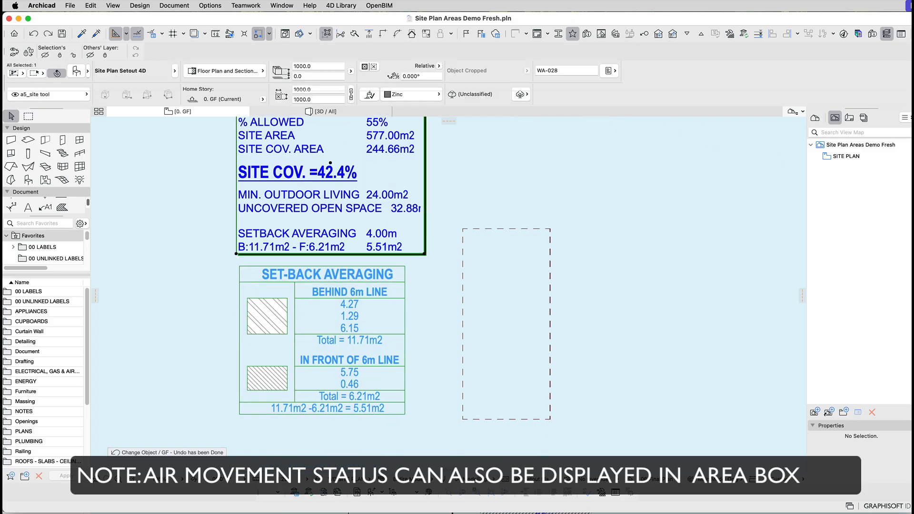
key(Escape)
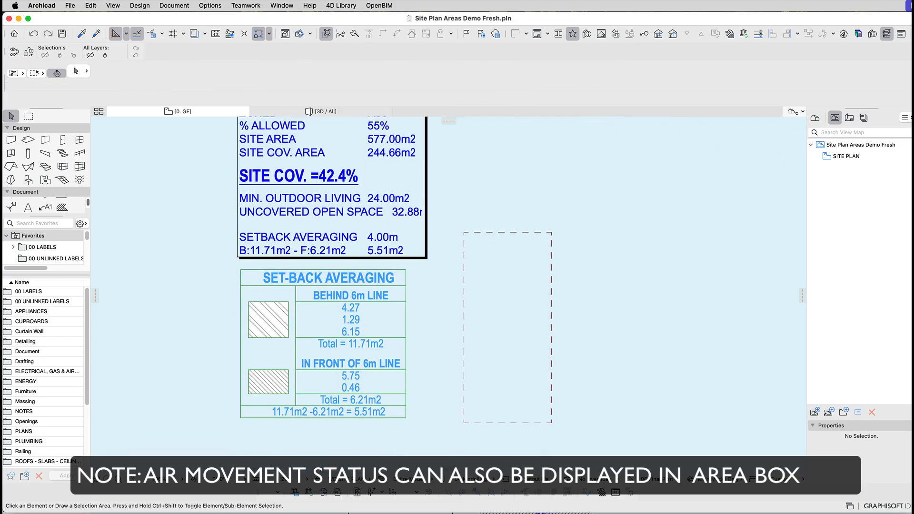
Examine the site coverage box, the set-back averaging table, the setback dimensions on the site plan, and the separate outdoor living and open space areas.
scroll(448, 285, up, 1)
scroll(448, 286, down, 2)
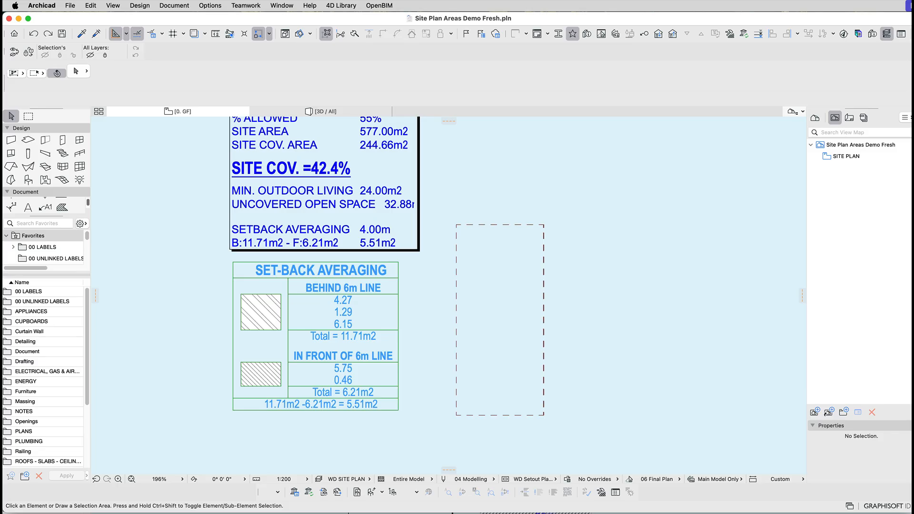
scroll(356, 319, down, 5)
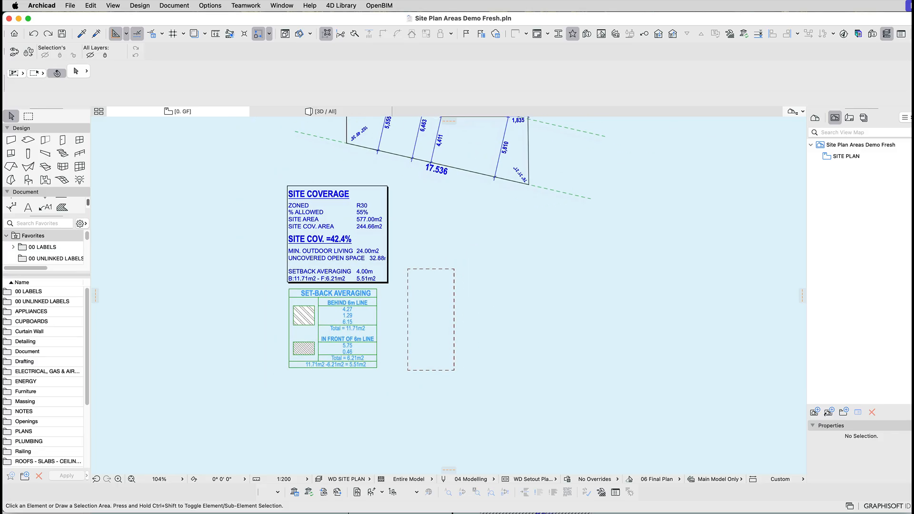
scroll(308, 364, up, 5)
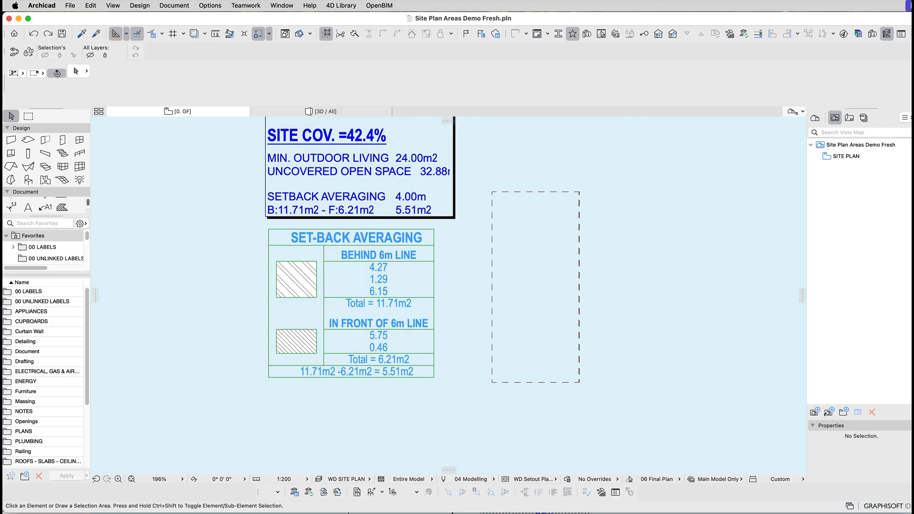
scroll(371, 383, up, 3)
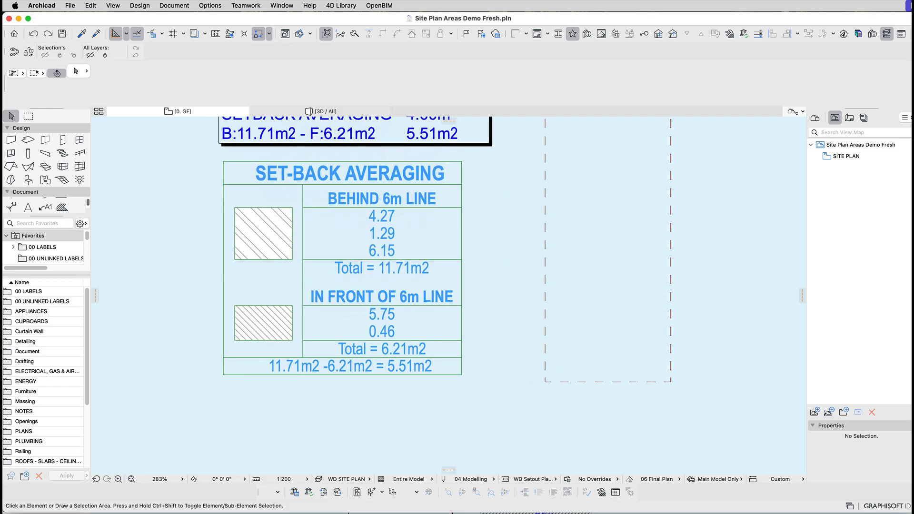
scroll(414, 366, down, 2)
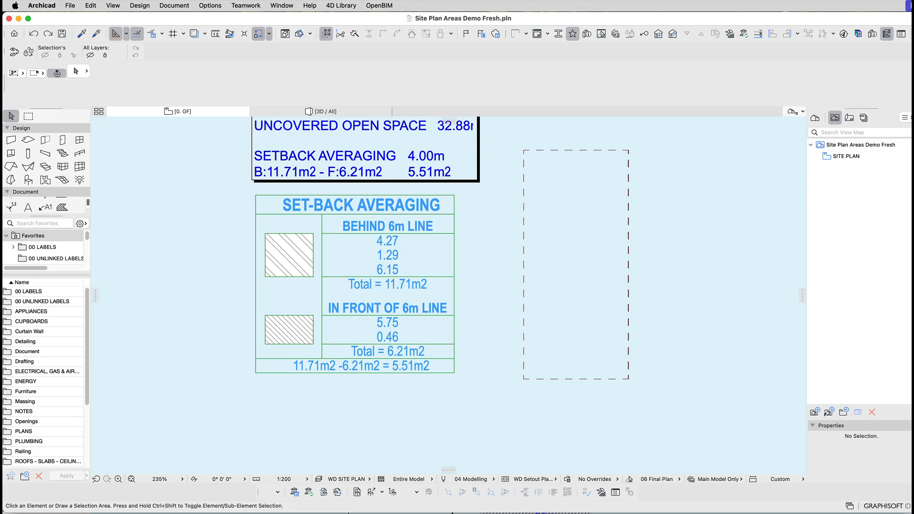
scroll(362, 296, down, 3)
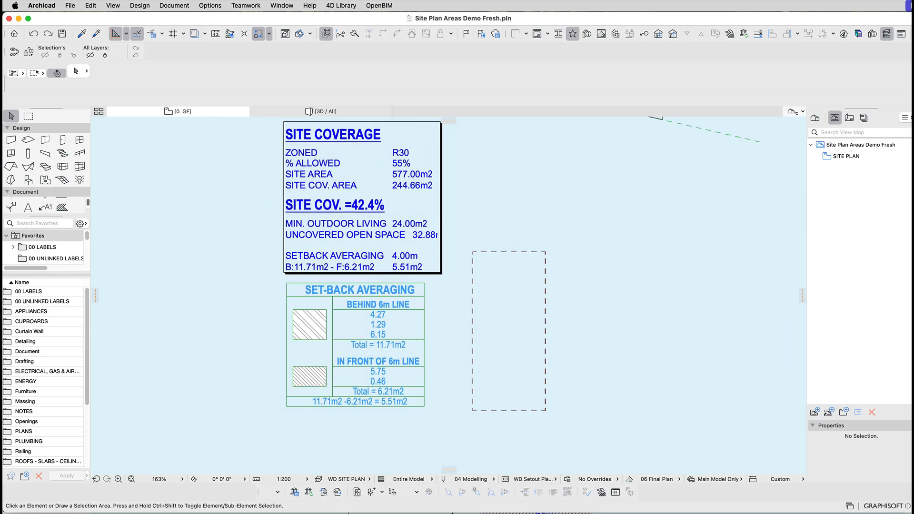
scroll(448, 296, up, 3)
scroll(451, 361, down, 1)
middle_drag(451, 362, 425, 300)
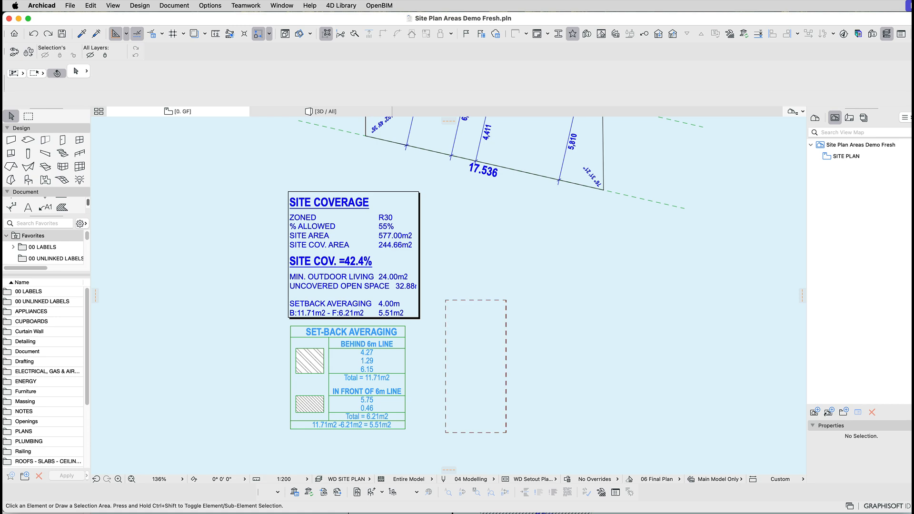
scroll(424, 295, up, 5)
scroll(431, 178, down, 2)
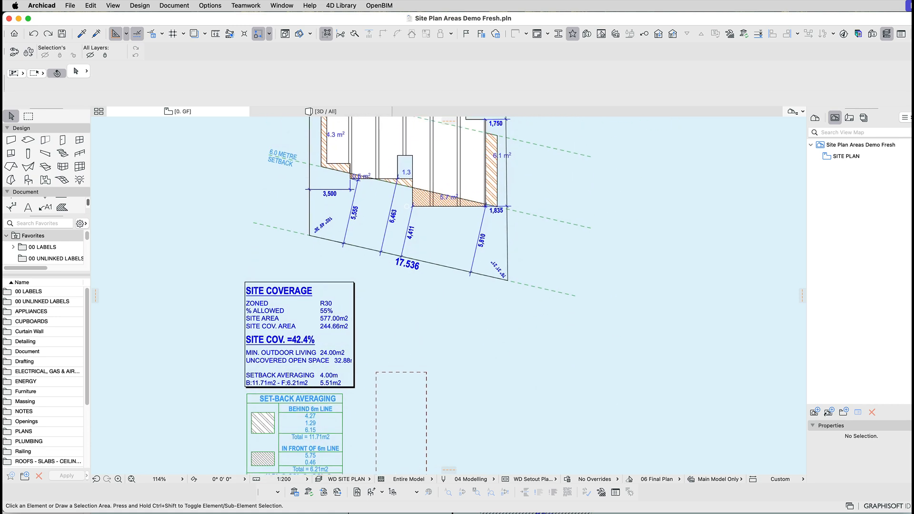
scroll(407, 295, down, 3)
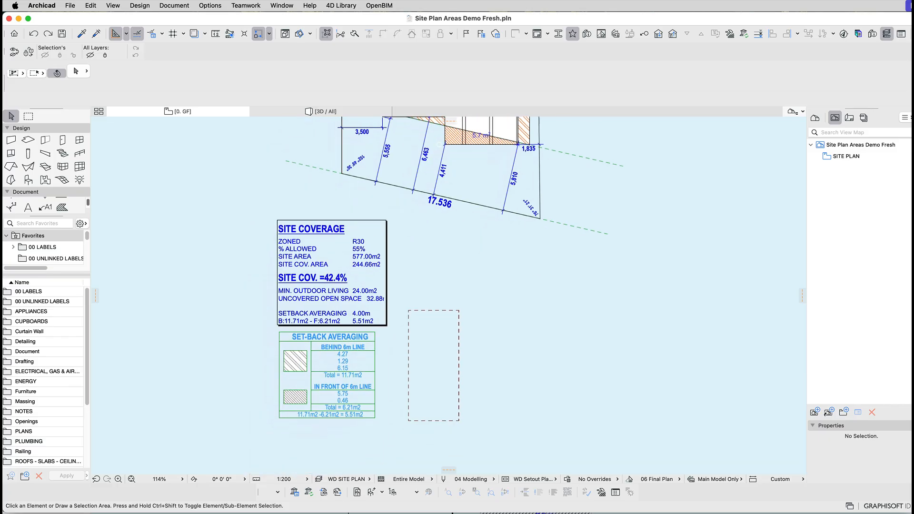
scroll(333, 285, down, 1)
scroll(324, 276, up, 3)
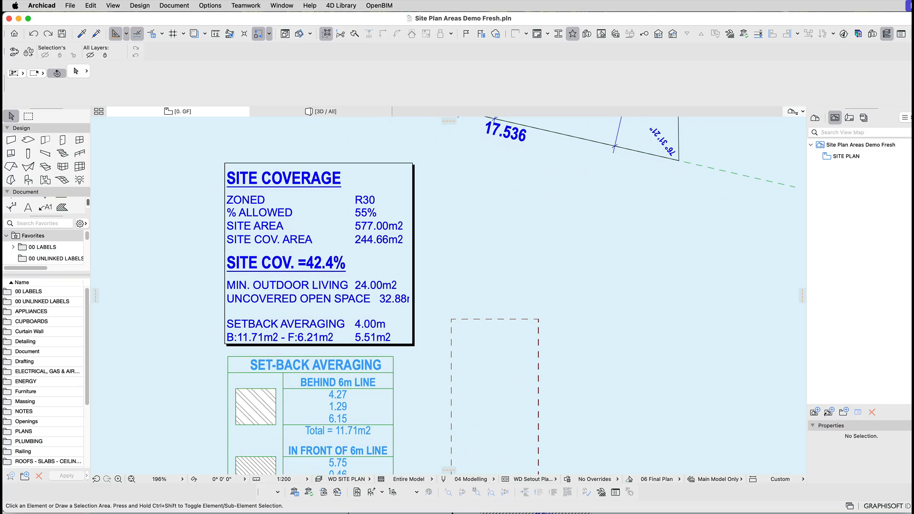
scroll(485, 288, down, 5)
middle_drag(486, 288, 278, 356)
middle_drag(689, 227, 623, 308)
scroll(527, 247, up, 5)
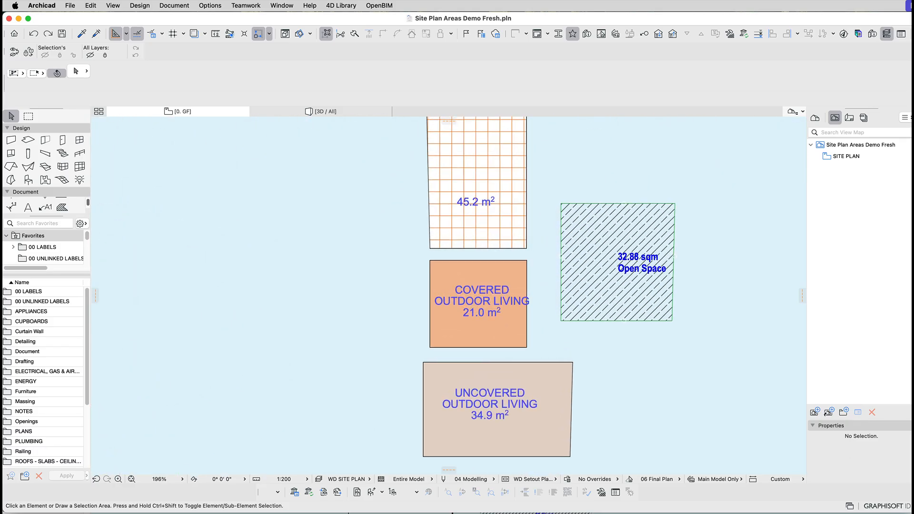
scroll(527, 248, down, 5)
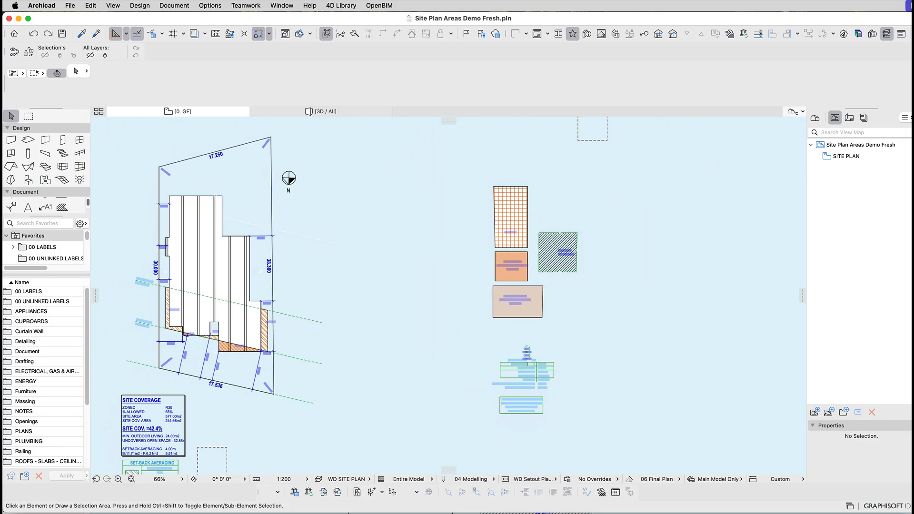
middle_drag(527, 248, 652, 130)
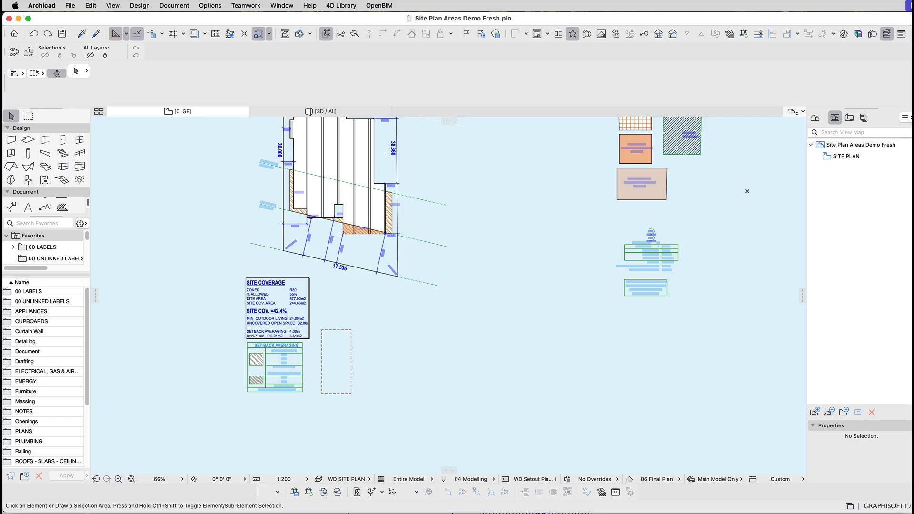
middle_drag(748, 192, 768, 166)
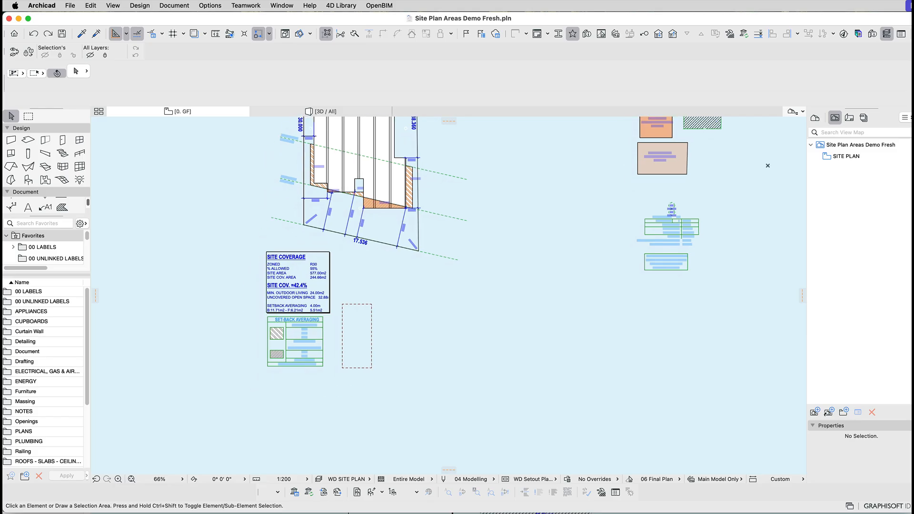
scroll(286, 314, up, 5)
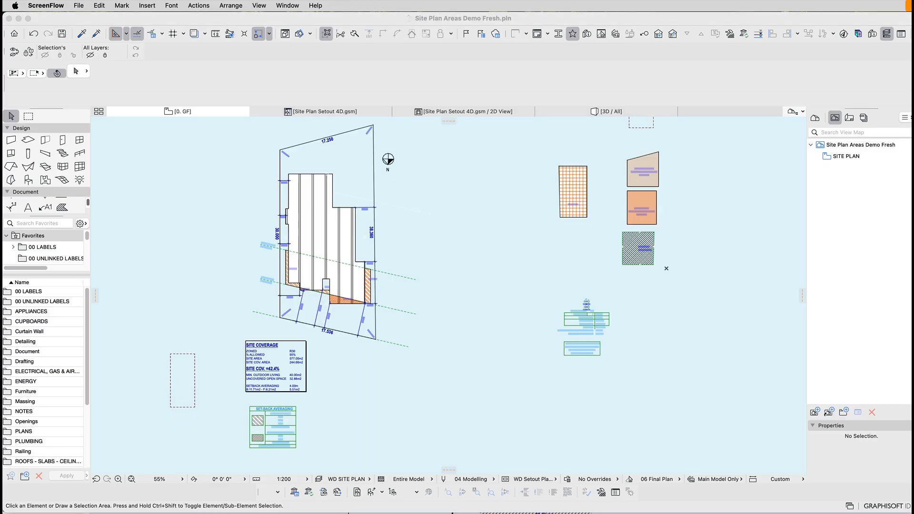
key(super+Tab)
key(super+Tab)
key(super+Tab)
key(super+Tab)
key(super+Tab)
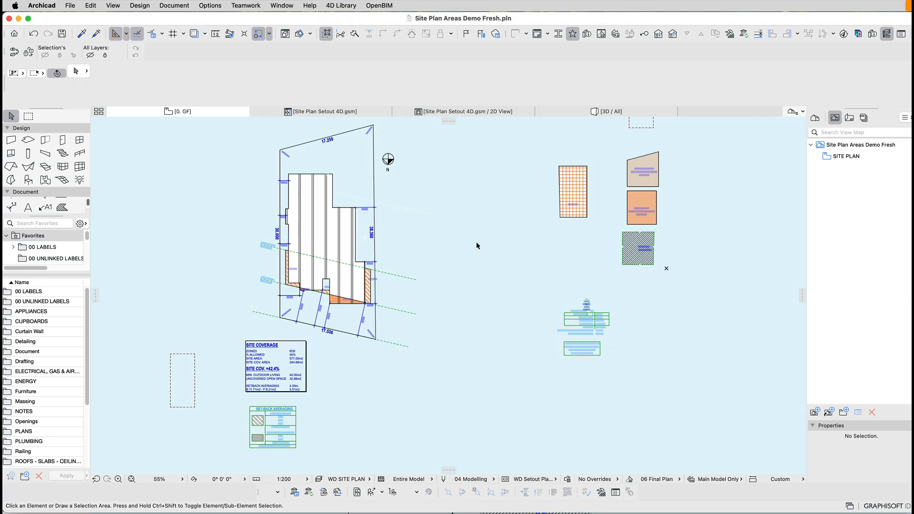
Move the uncovered outdoor living, covered outdoor living and open space fills together to the area beside the site coverage box.
middle_drag(504, 268, 502, 271)
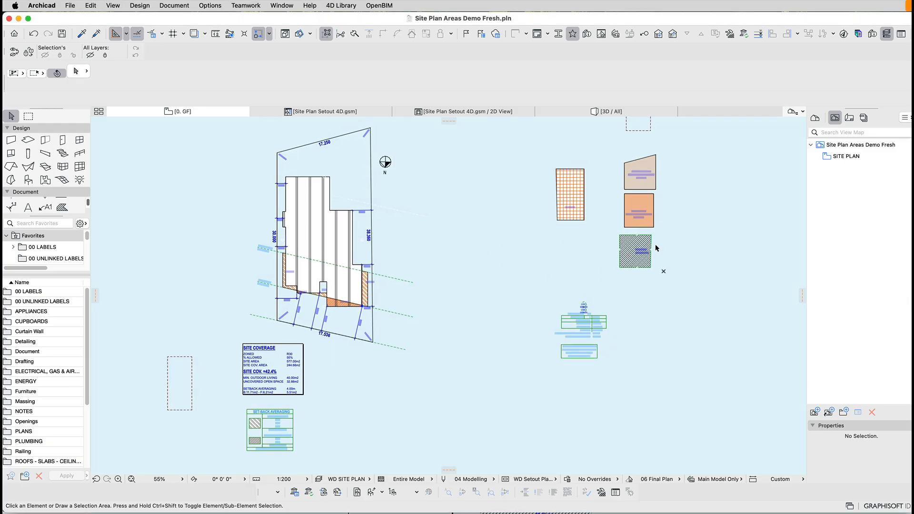
drag(692, 303, 633, 181)
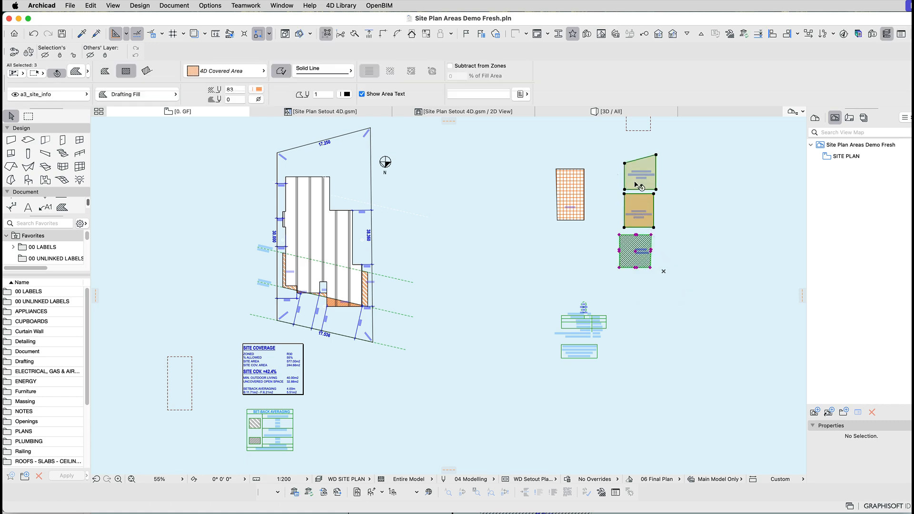
key(super+d)
click(636, 184)
middle_drag(473, 266, 518, 193)
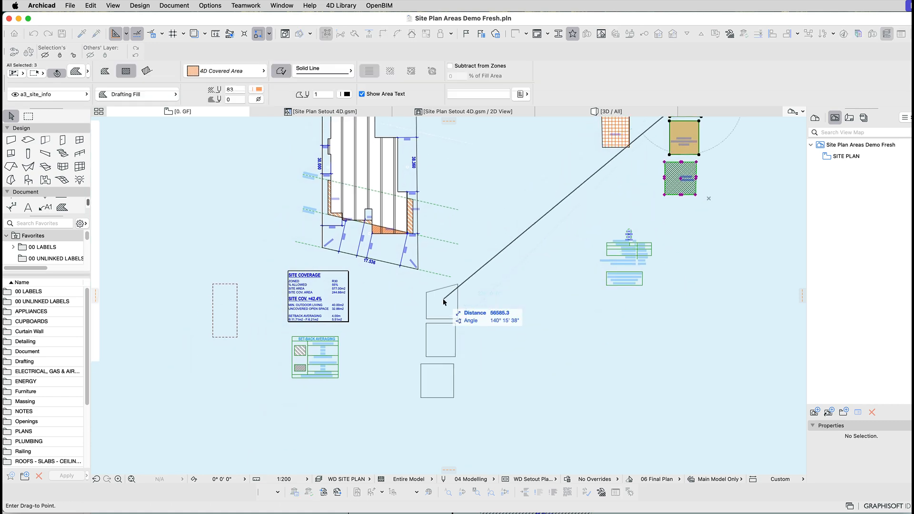
click(382, 307)
scroll(302, 365, up, 5)
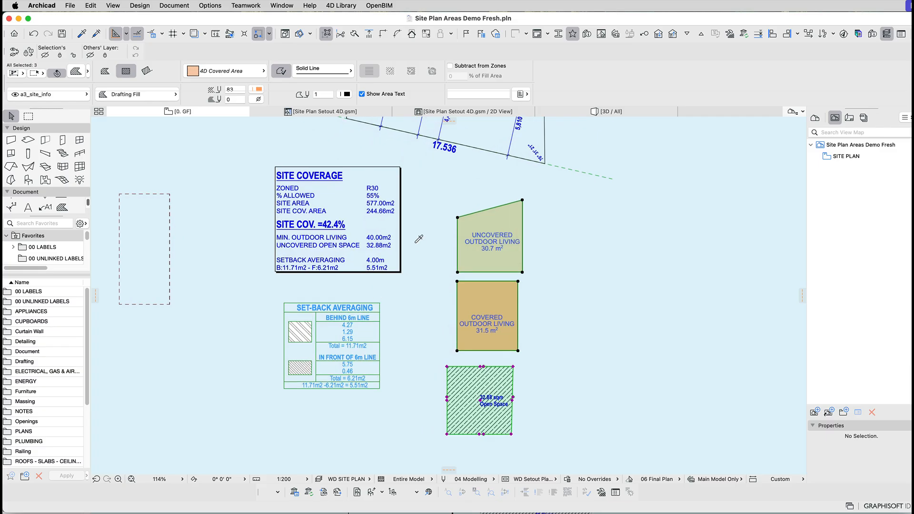
scroll(419, 241, up, 4)
key(Escape)
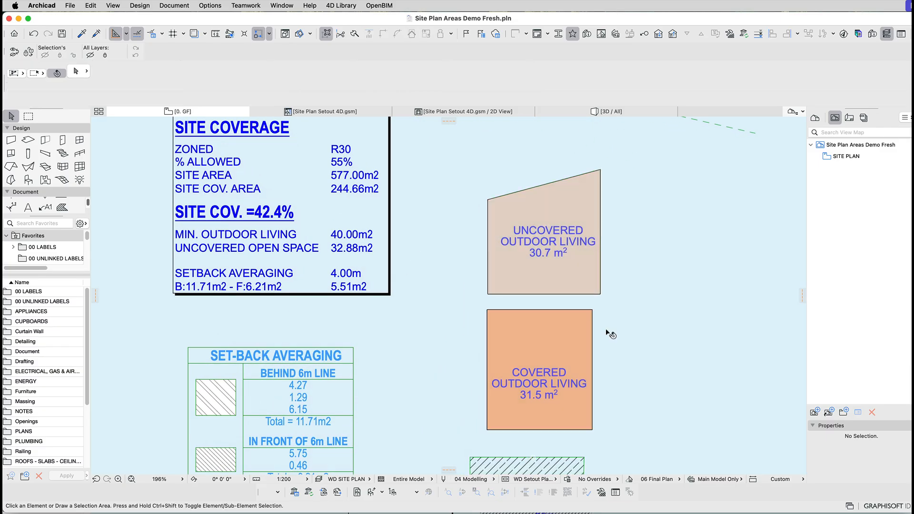
Move the open space fill object from below the covered outdoor living fill to the right of the two outdoor living fills.
drag(646, 357, 521, 259)
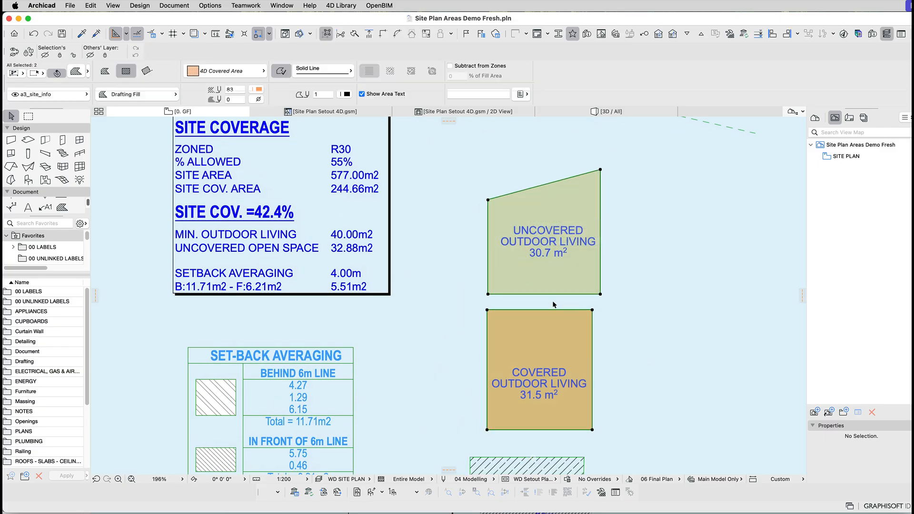
click(563, 466)
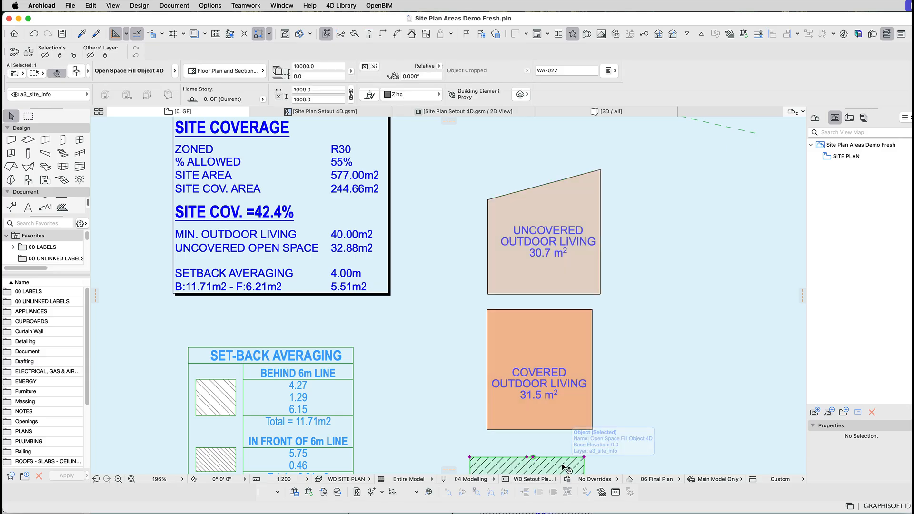
click(563, 465)
click(734, 232)
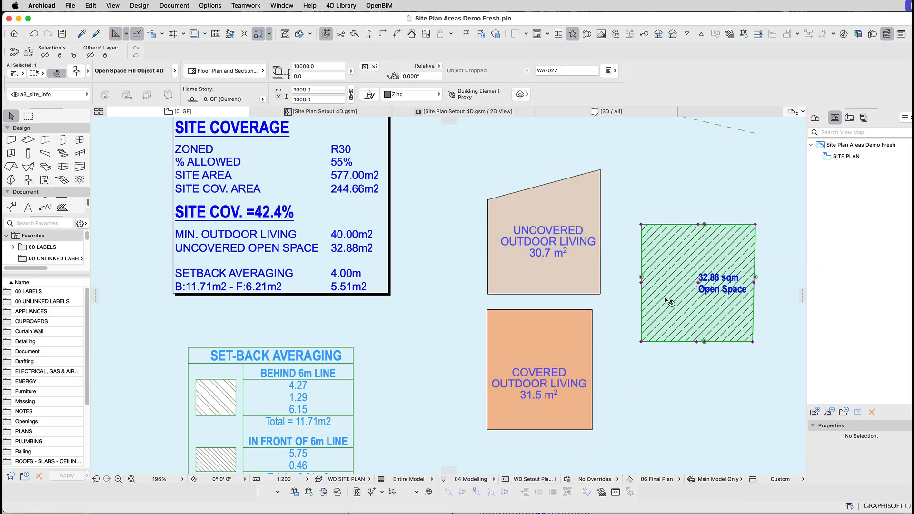
Inspect the covered outdoor living fill and the open space fill object by selecting each in turn.
click(612, 389)
click(590, 324)
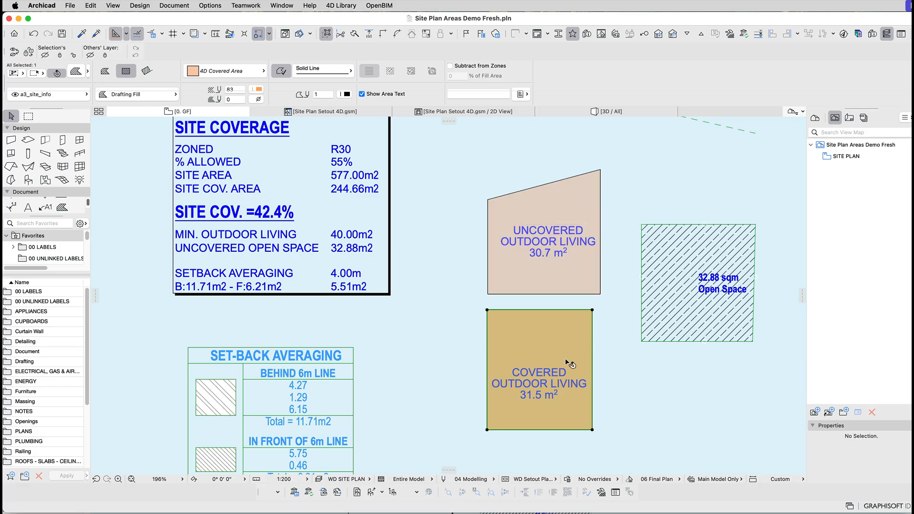
click(633, 386)
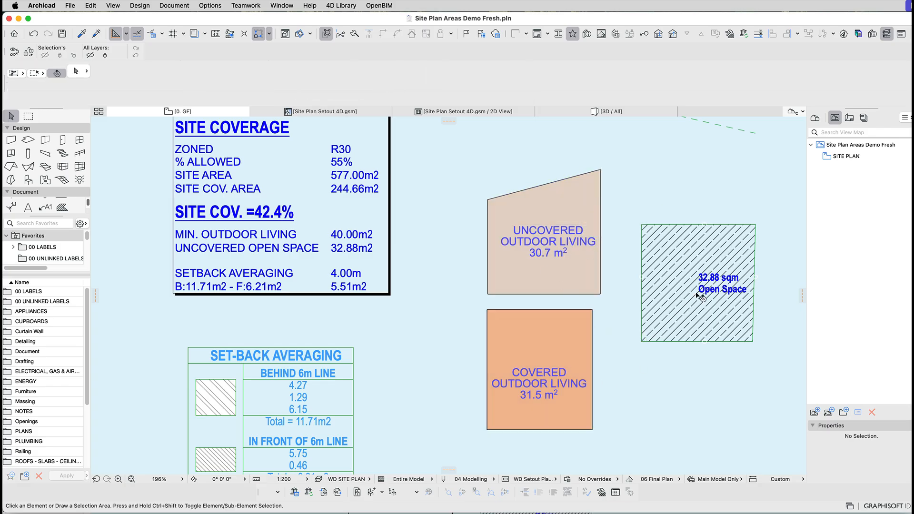
click(687, 309)
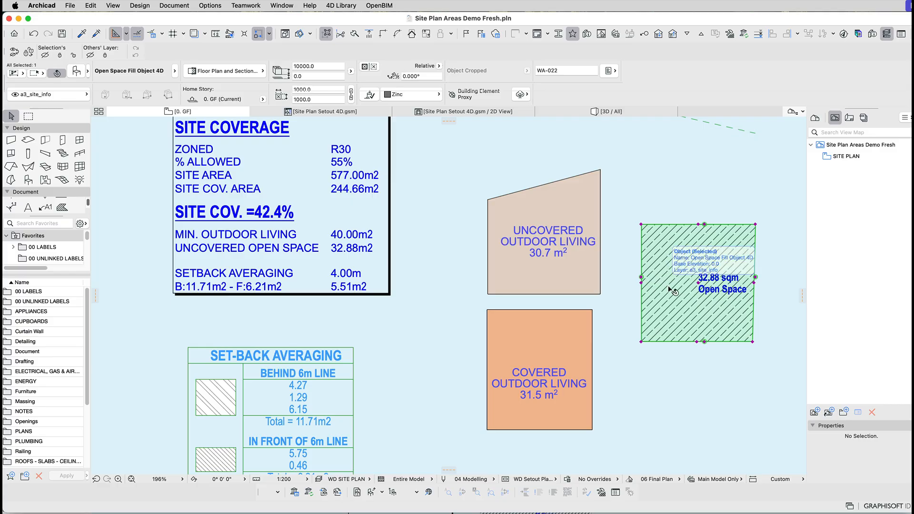
Switch to Preview, review the open space and outdoor living calculation sections in the 4D library help PDF, and return to Archicad.
key(super+Tab)
key(super+Tab)
key(super+Tab)
key(super+Tab)
key(super+Tab)
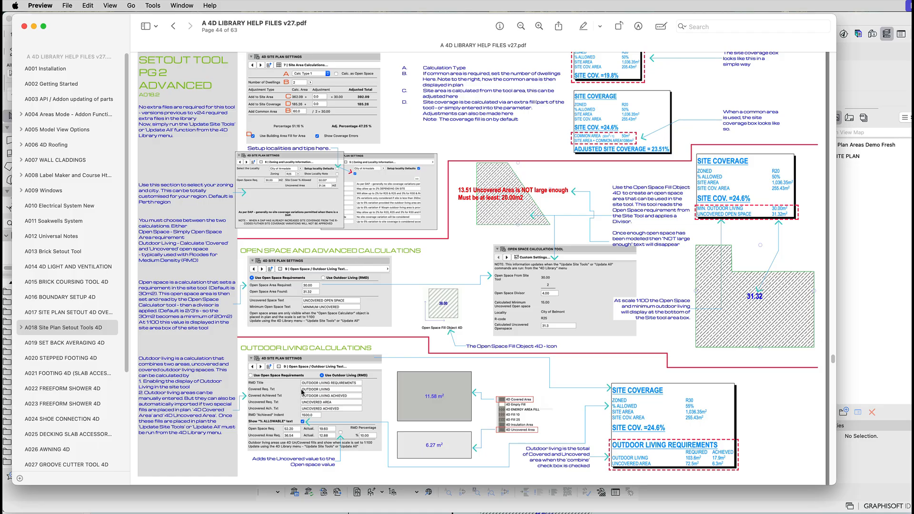
drag(270, 356, 298, 372)
click(433, 341)
key(super+m)
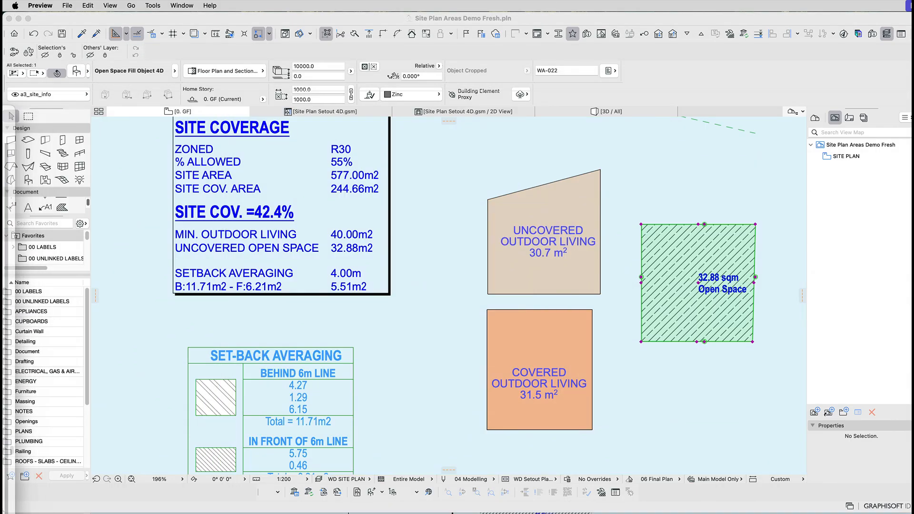
click(436, 329)
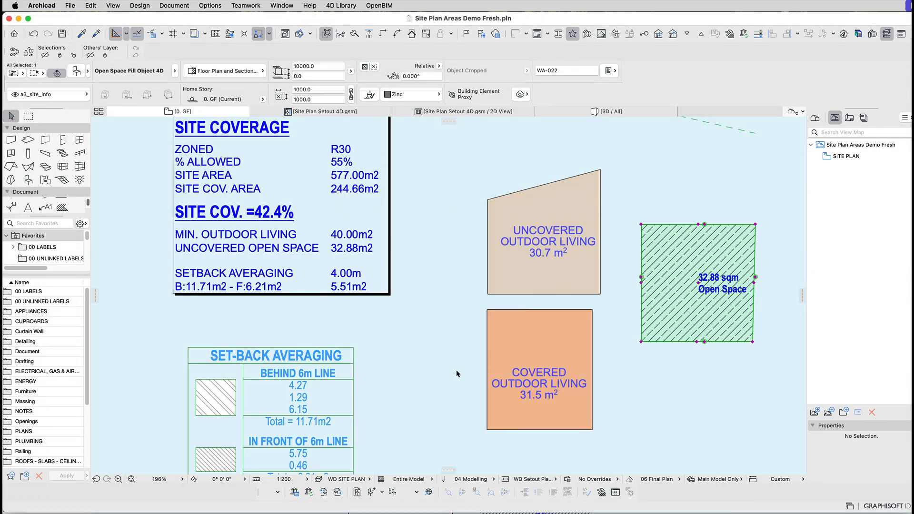
Move the open space fill object from beside the outdoor living fills to the rear yard behind the building on the site plan.
click(605, 401)
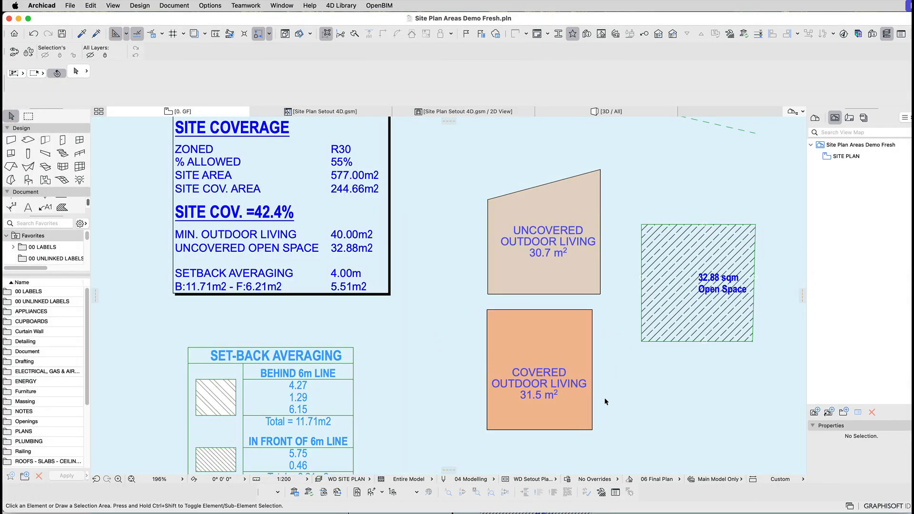
drag(605, 401, 522, 256)
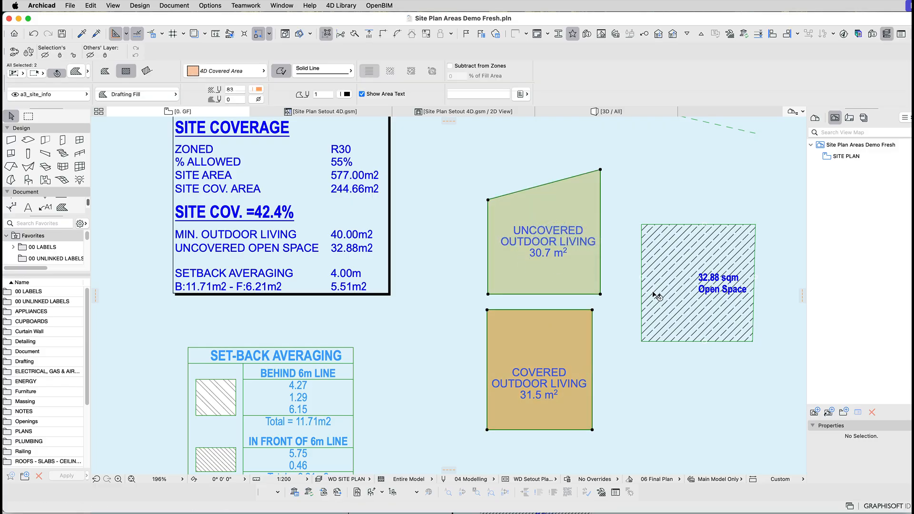
click(669, 315)
key(super+d)
click(671, 318)
key(alt)
scroll(655, 274, down, 2)
scroll(655, 278, down, 3)
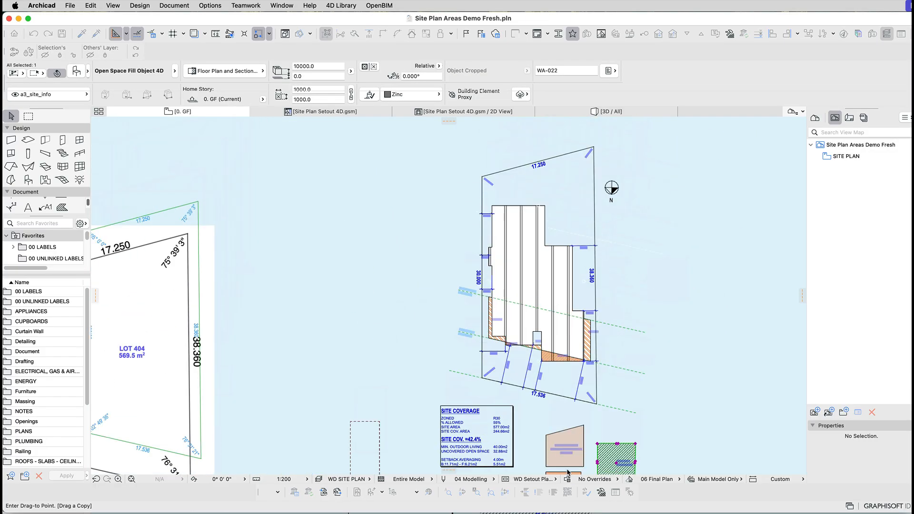
scroll(538, 207, up, 1)
scroll(530, 210, up, 4)
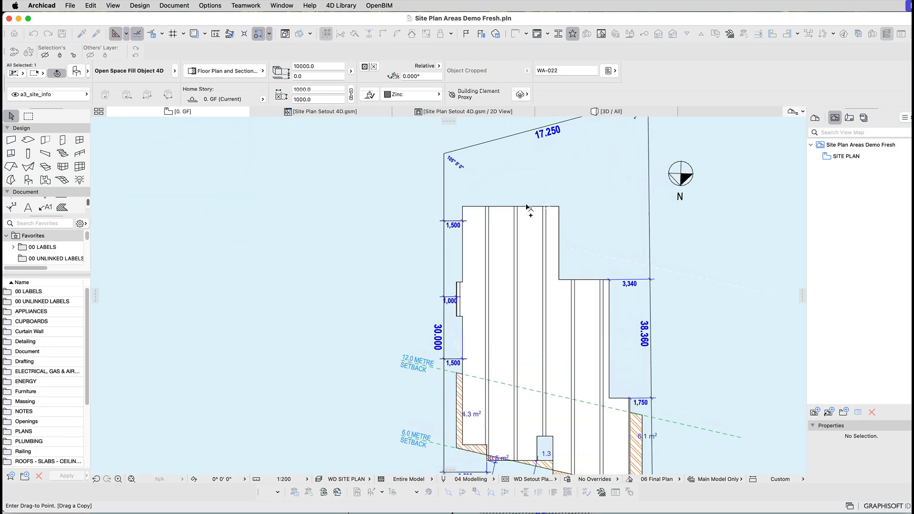
click(401, 301)
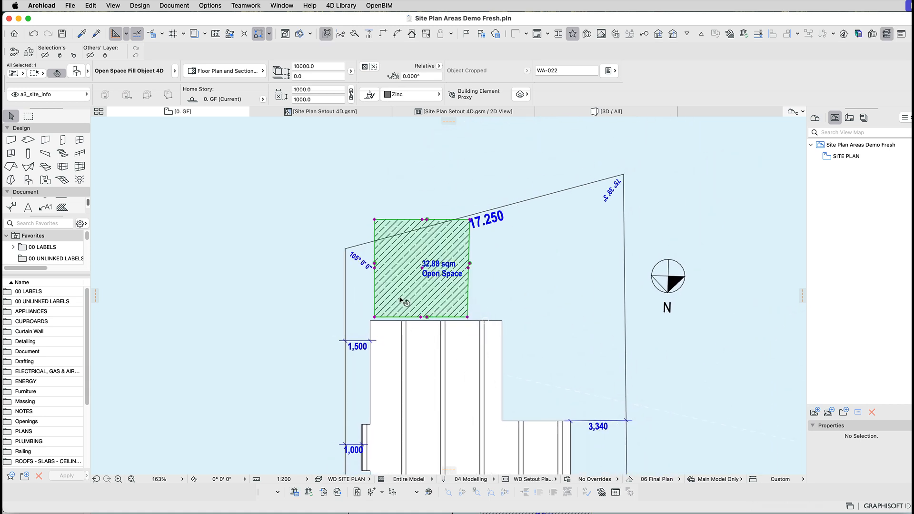
Shift the open space fill object so its lower corner meets the building's rear corner near the 1,500 setback.
key(super+d)
click(375, 317)
click(374, 323)
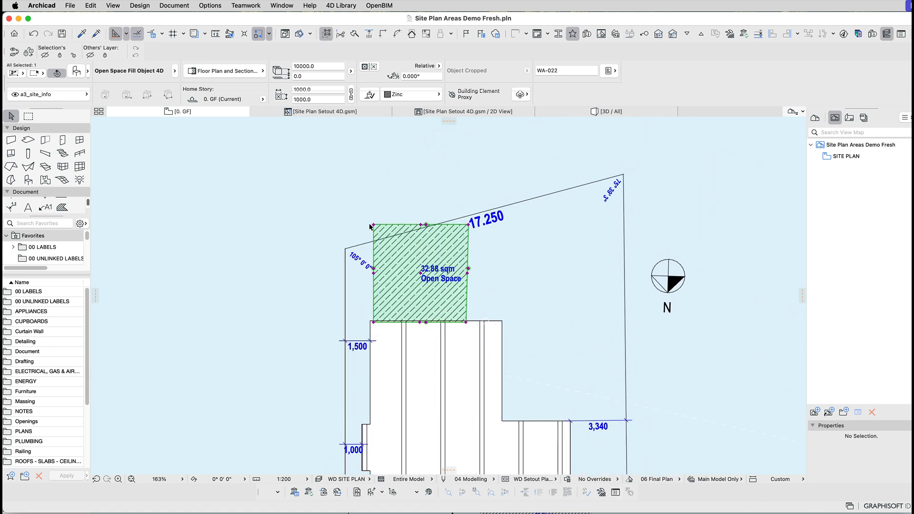
Reshape the open space fill object along the sloping 17.250 rear boundary and across the yard, to about 88 sqm.
click(372, 226)
click(374, 246)
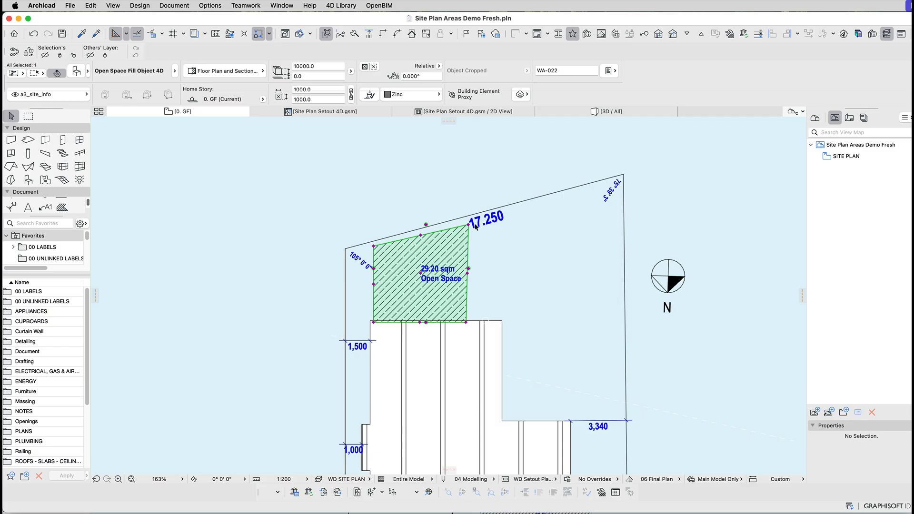
click(469, 322)
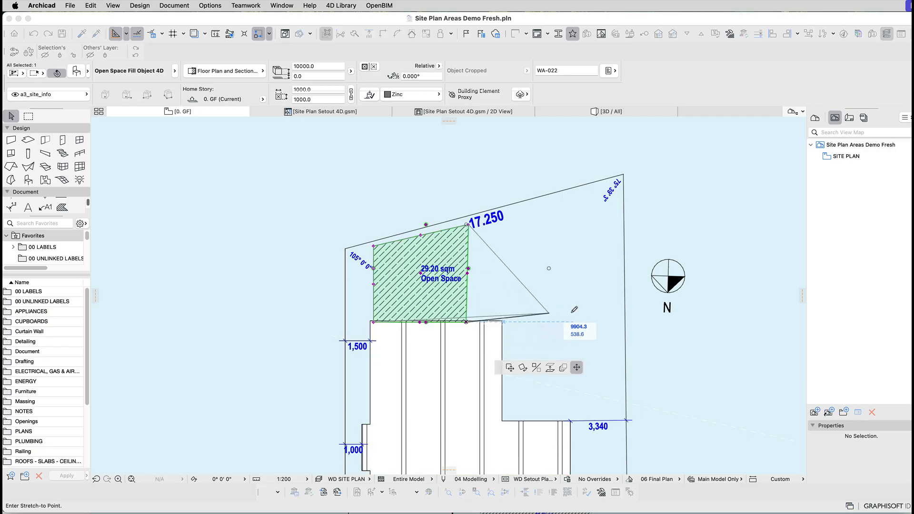
click(610, 323)
click(469, 225)
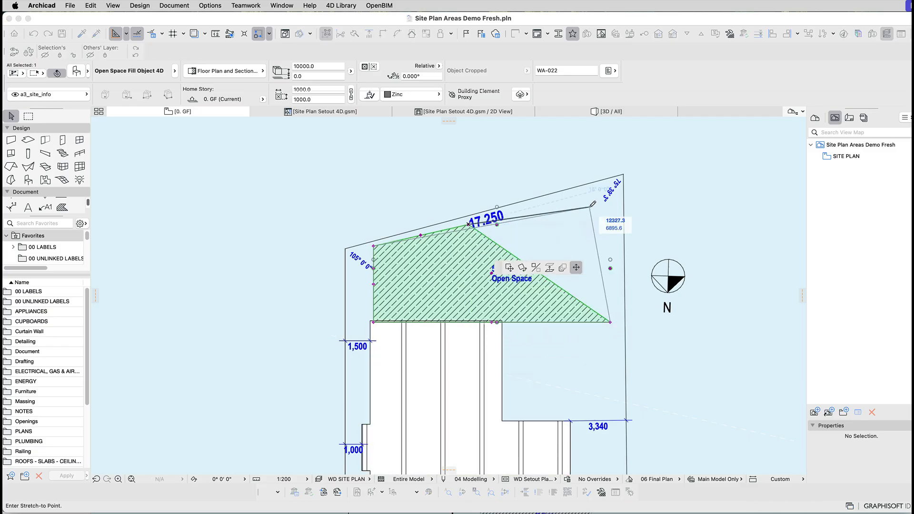
click(614, 191)
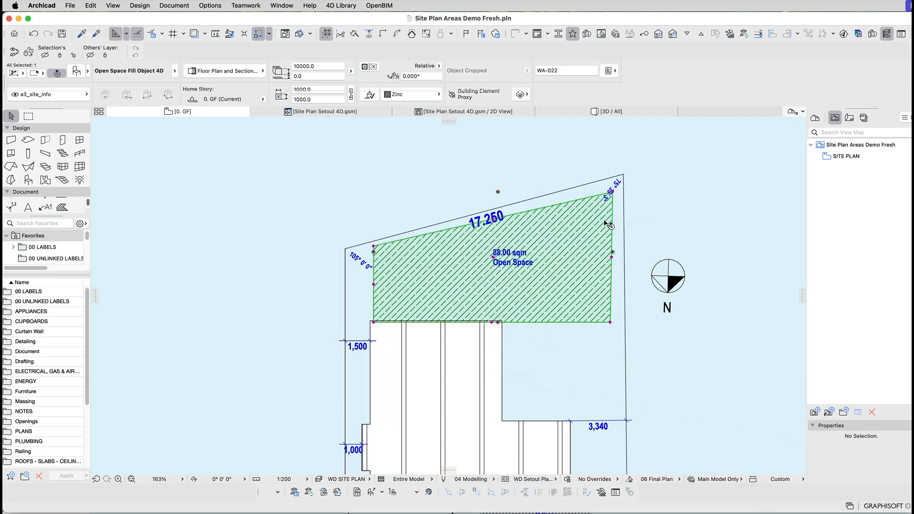
click(553, 250)
scroll(527, 245, down, 5)
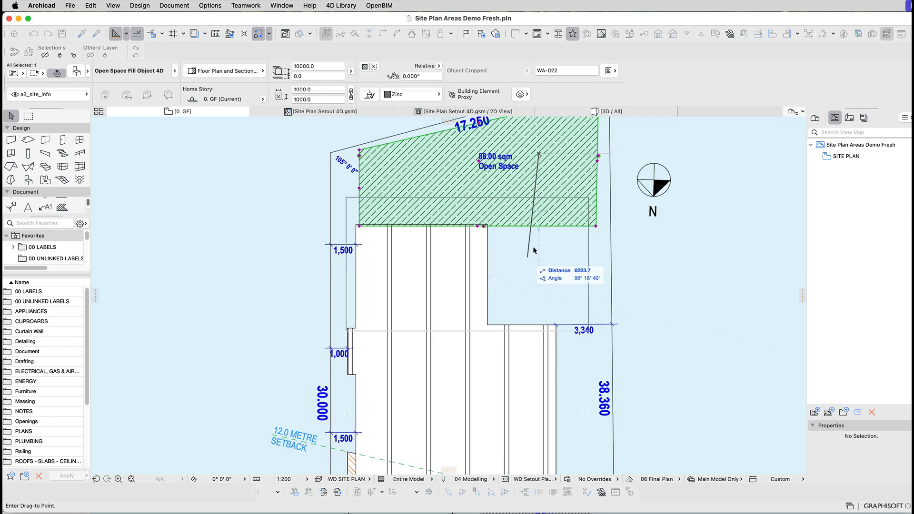
key(Escape)
scroll(537, 245, up, 3)
click(561, 316)
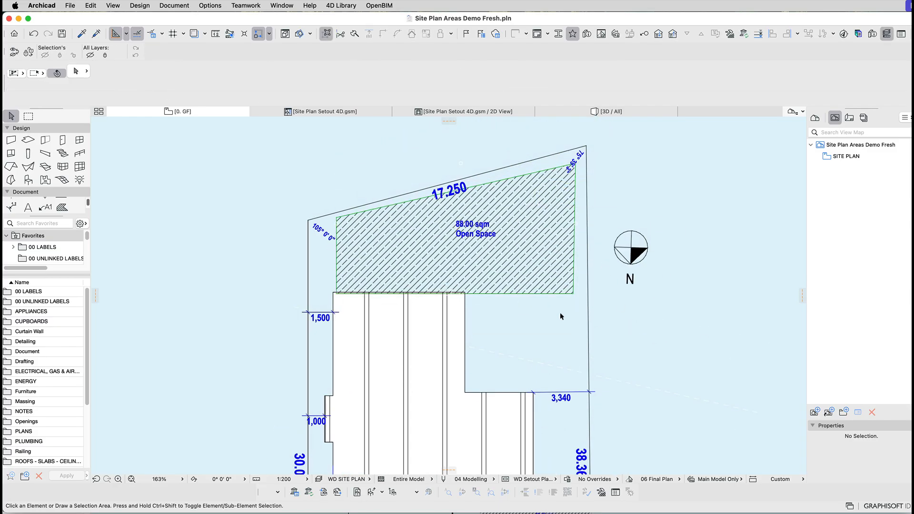
Move the reshaped open space fill object from the rear yard back to the right of the two outdoor living fills.
click(544, 281)
scroll(527, 255, down, 10)
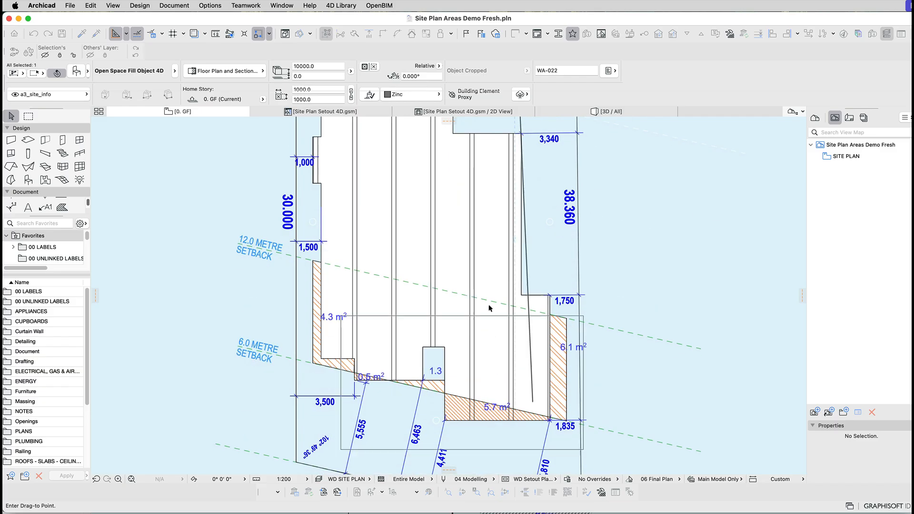
scroll(471, 228, down, 10)
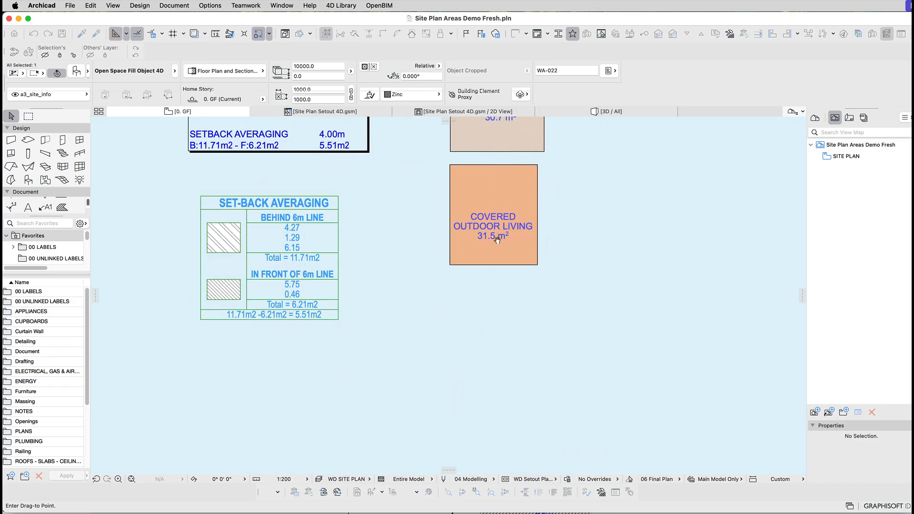
scroll(415, 404, up, 7)
scroll(416, 404, left, 5)
scroll(379, 355, right, 7)
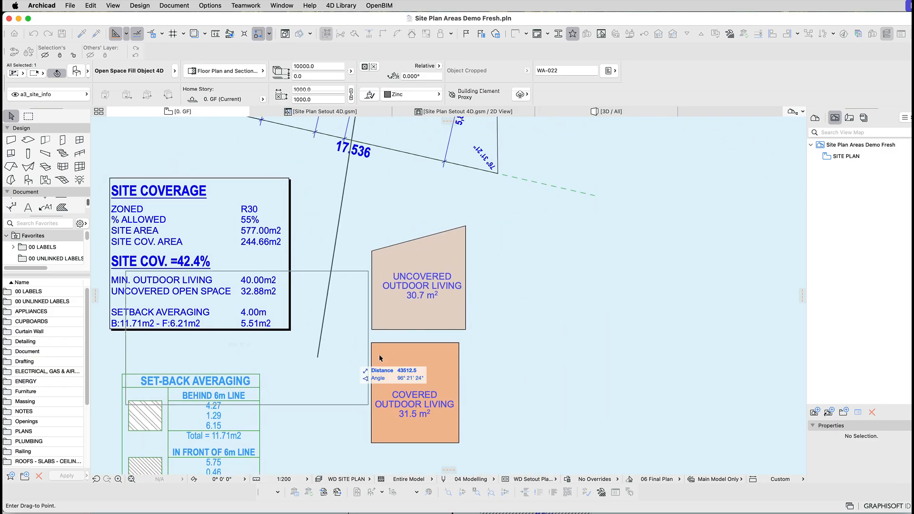
click(710, 349)
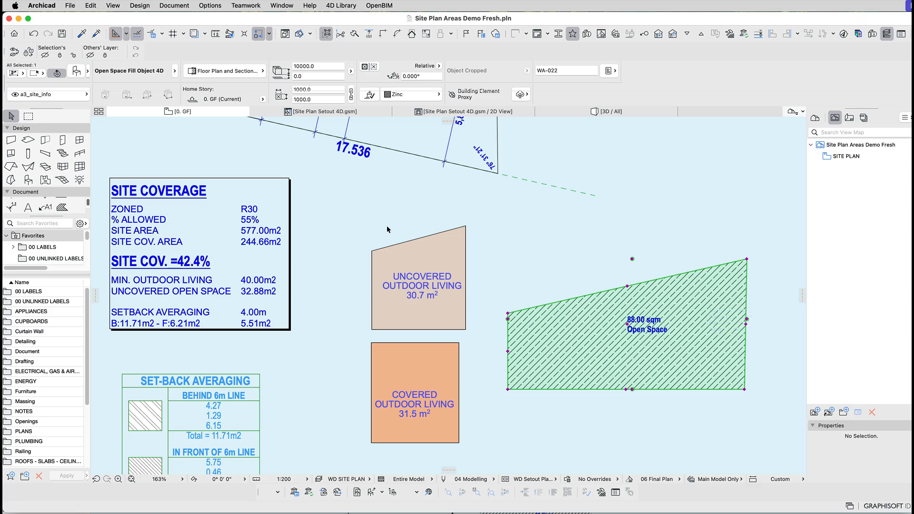
Run Update Site Tools from the 4D Library tools to recalculate the uncovered open space in the site coverage box.
click(368, 231)
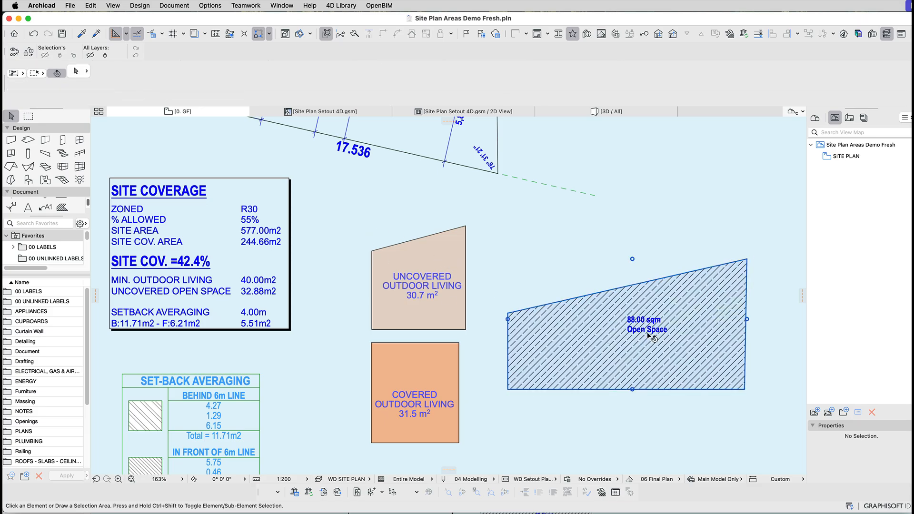
click(636, 319)
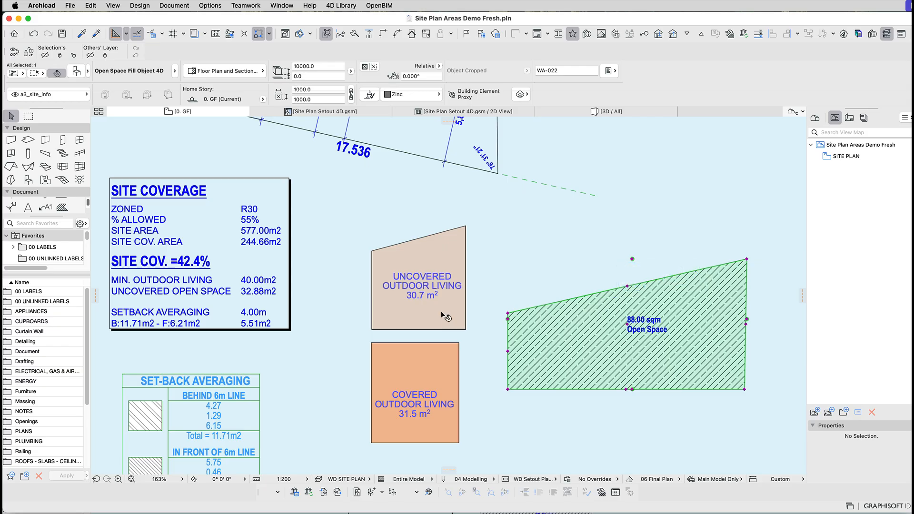
key(Escape)
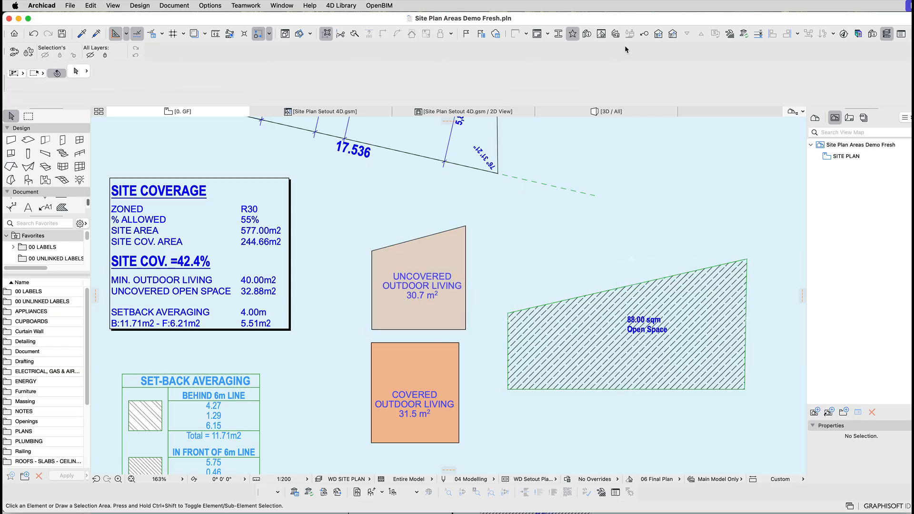
click(354, 4)
mouse_move(353, 20)
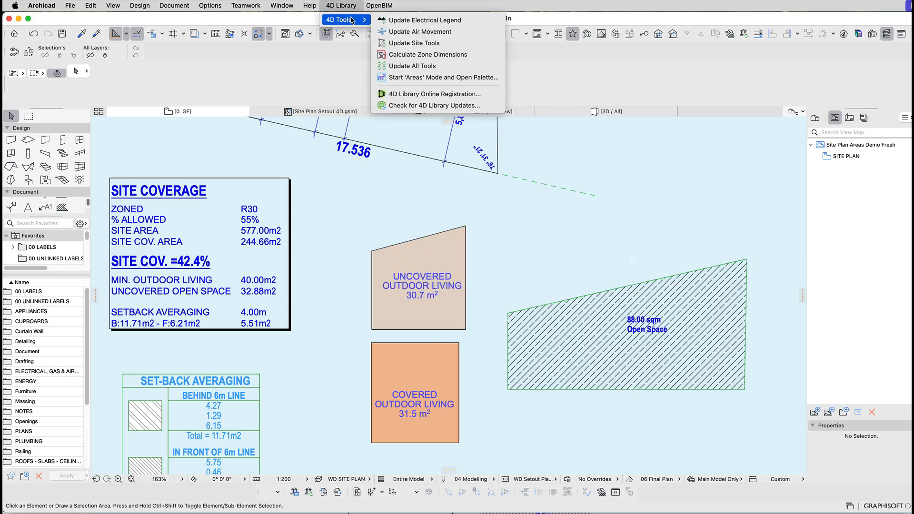
click(427, 46)
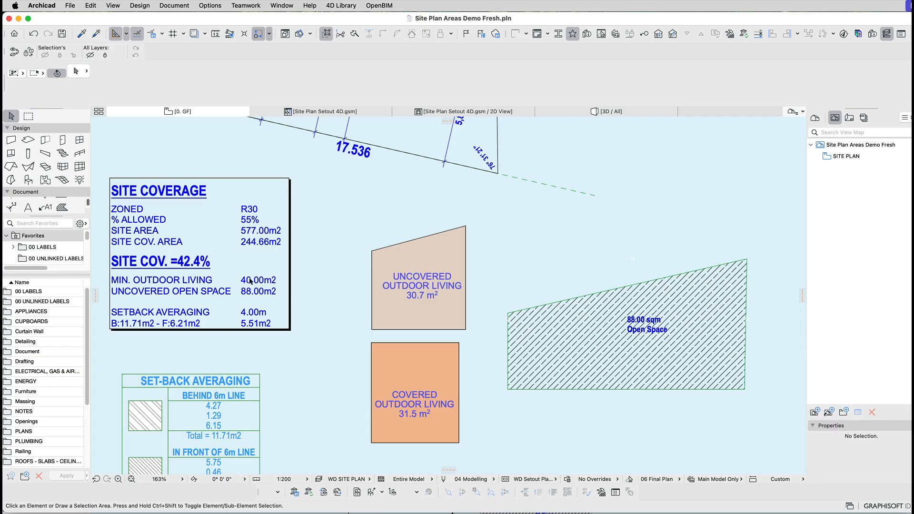
Review the required and found open space areas in the Site Plan Setout object's Open Space / Outdoor Living Text settings.
click(290, 180)
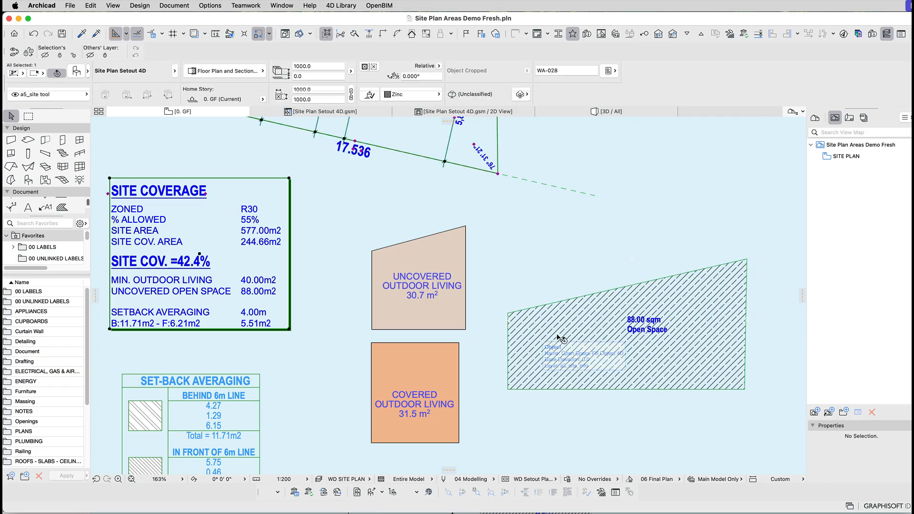
key(super+t)
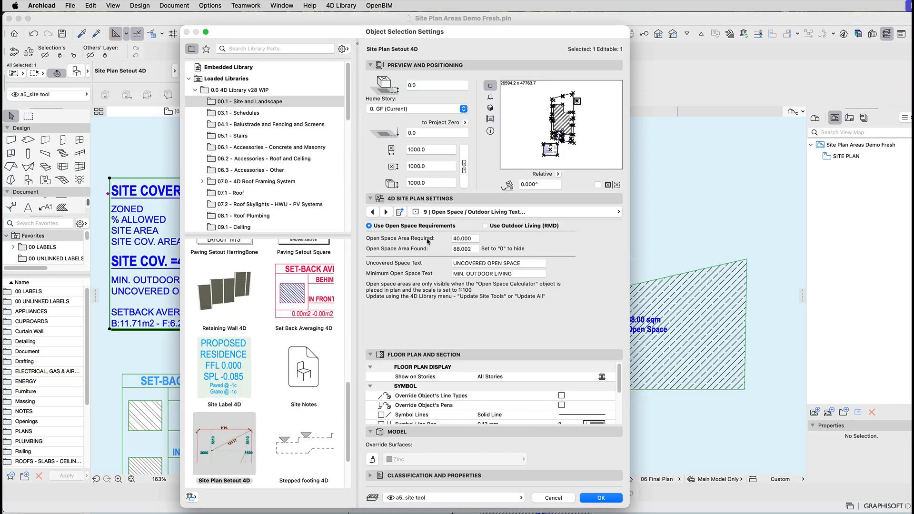
click(465, 239)
click(466, 249)
click(601, 498)
Review the open space divisor and calculated minimum uncovered open space in the Open Space Fill Object's general settings.
click(681, 368)
double_click(681, 367)
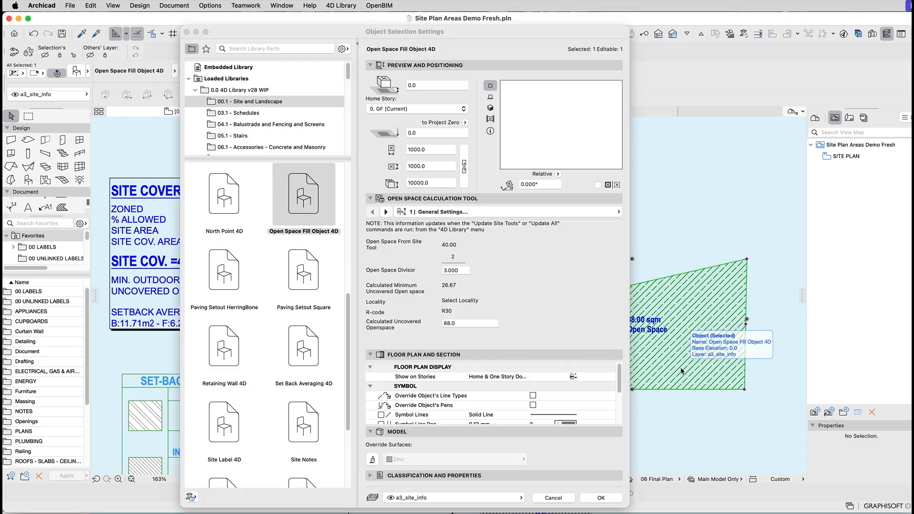
click(455, 270)
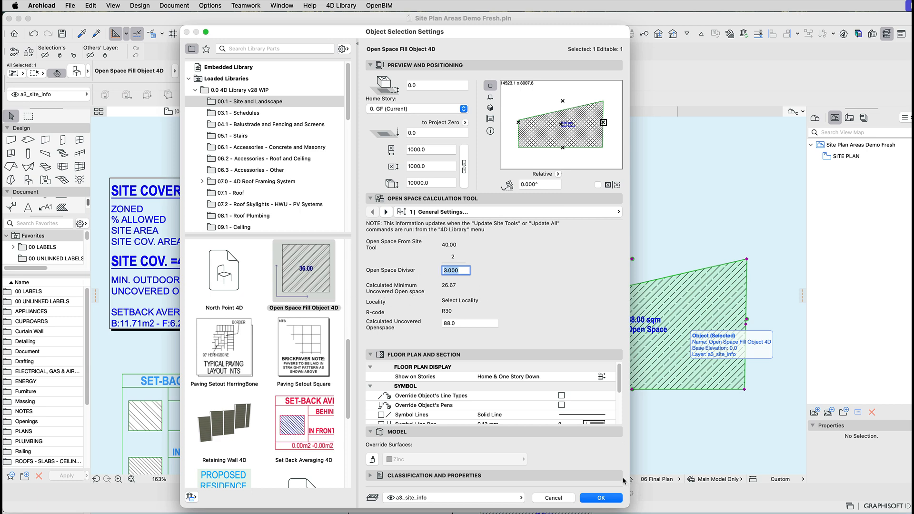
click(602, 498)
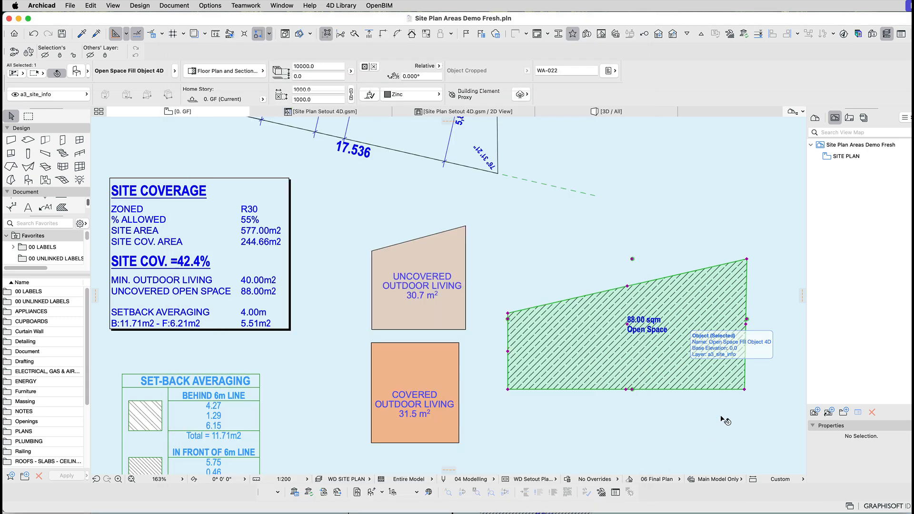
Shrink the open space fill object by pulling its two far corners inward, to about 22.8 sqm.
click(746, 390)
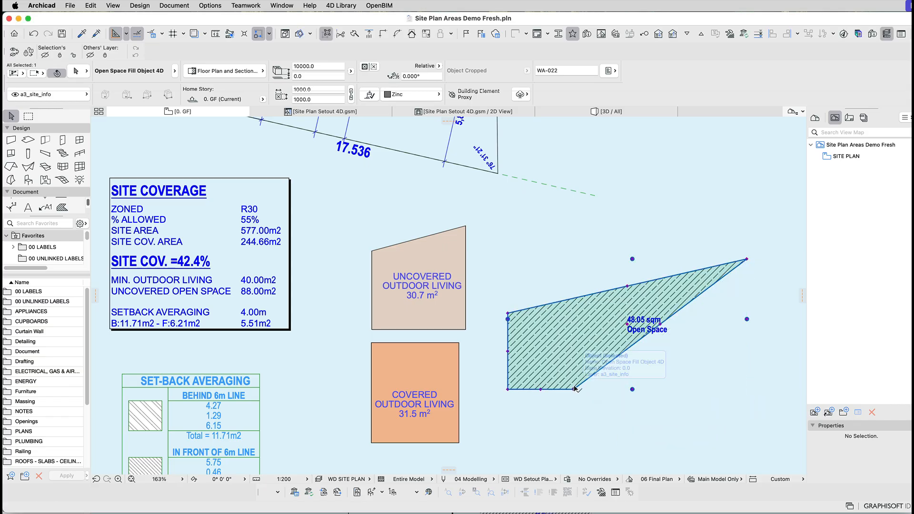
click(575, 390)
click(747, 260)
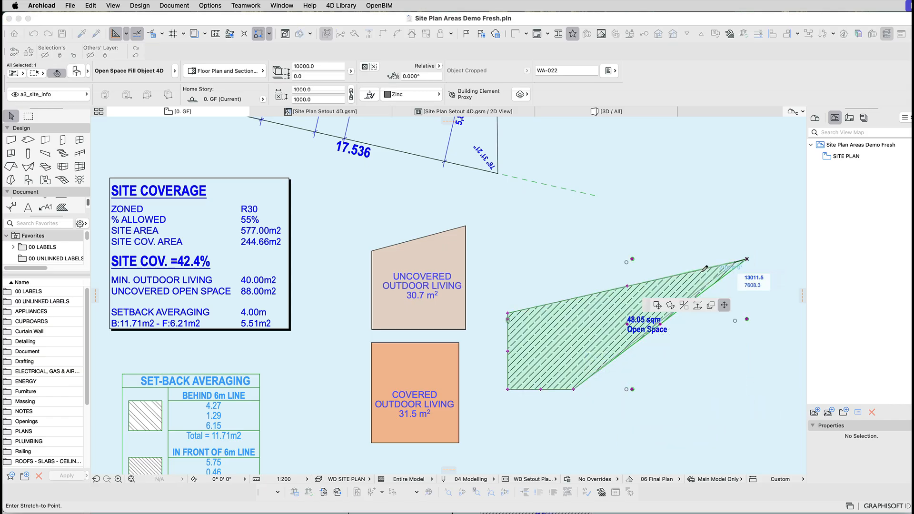
click(582, 301)
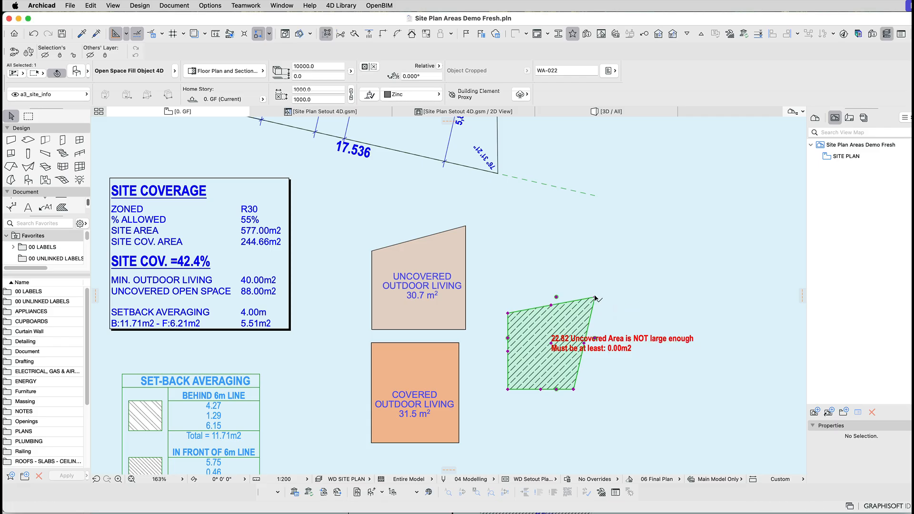
Enlarge the open space fill object by pulling its two far corners outward, to about 42.9 sqm.
click(582, 301)
click(626, 285)
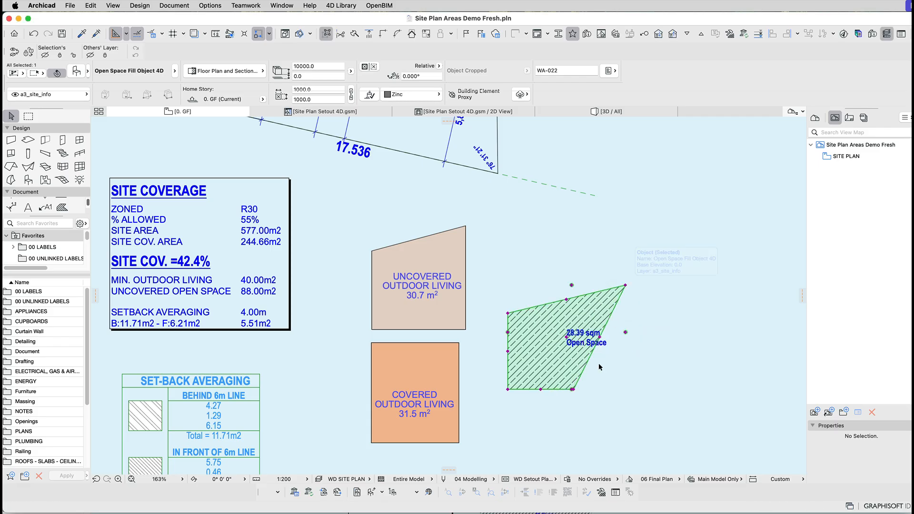
click(573, 390)
click(651, 389)
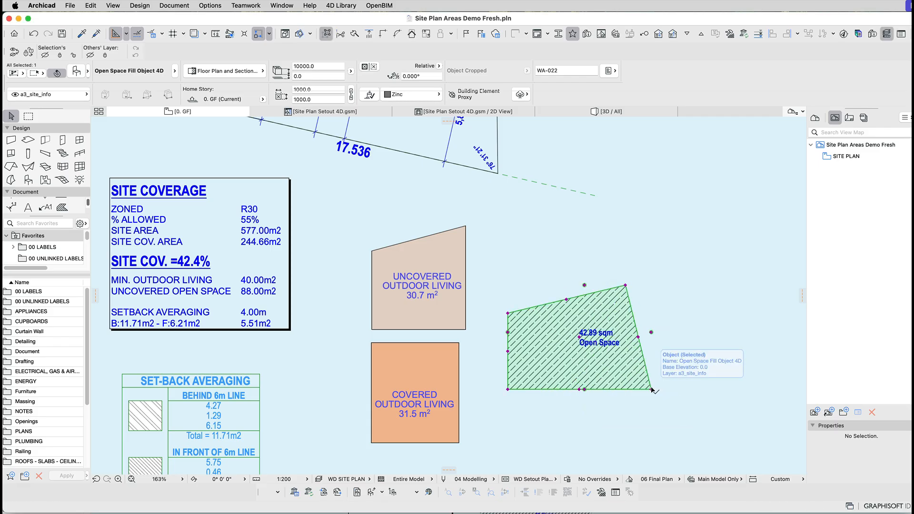
Review the calculated uncovered open space in the Open Space Fill Object's general settings.
double_click(651, 390)
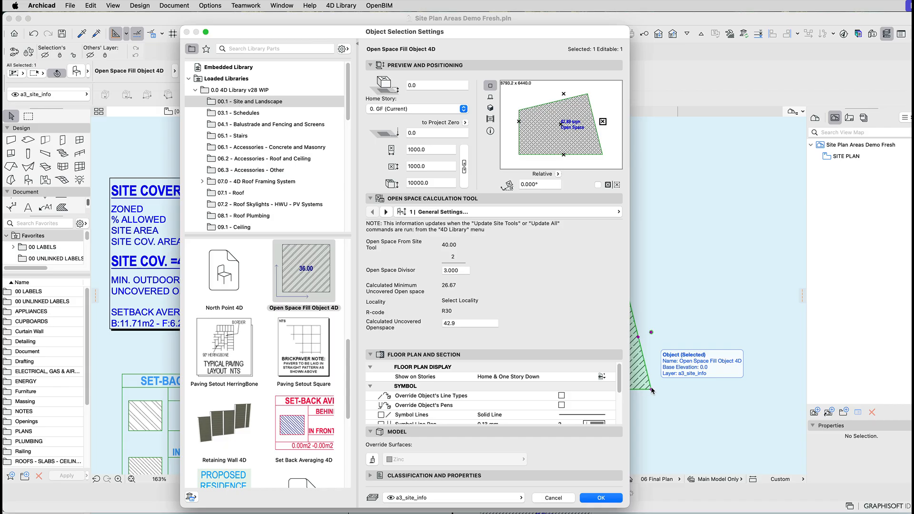
key(Return)
click(649, 397)
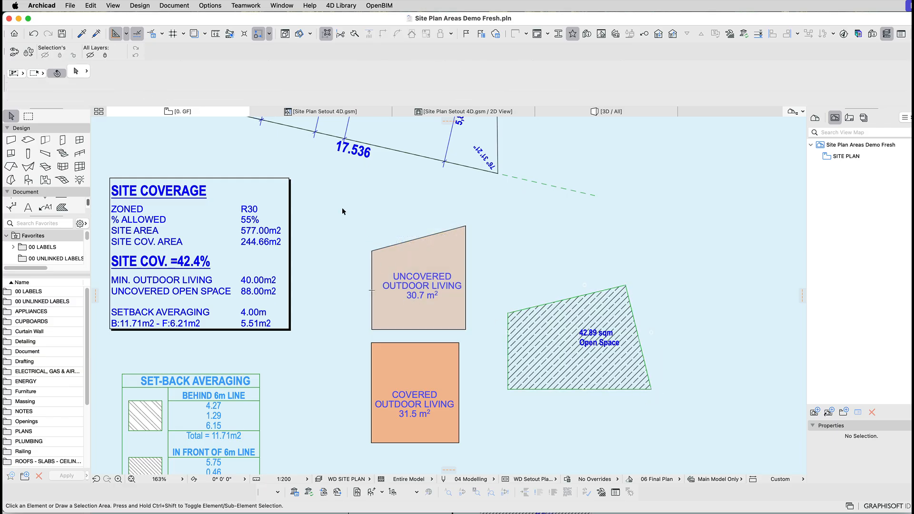
Copy the uncovered and covered outdoor living fills up to the rear of the house on the site plan.
click(559, 352)
click(476, 388)
click(446, 365)
scroll(447, 366, down, 5)
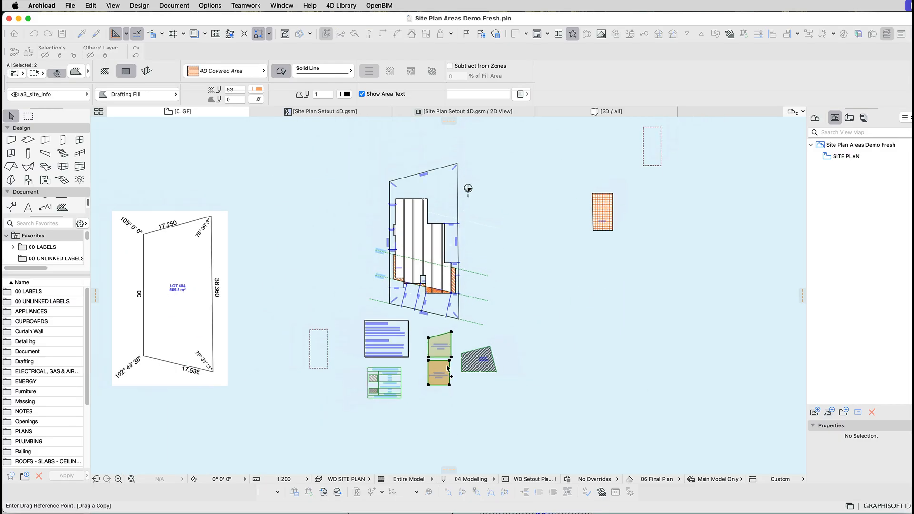
click(447, 365)
click(448, 196)
scroll(438, 218, up, 5)
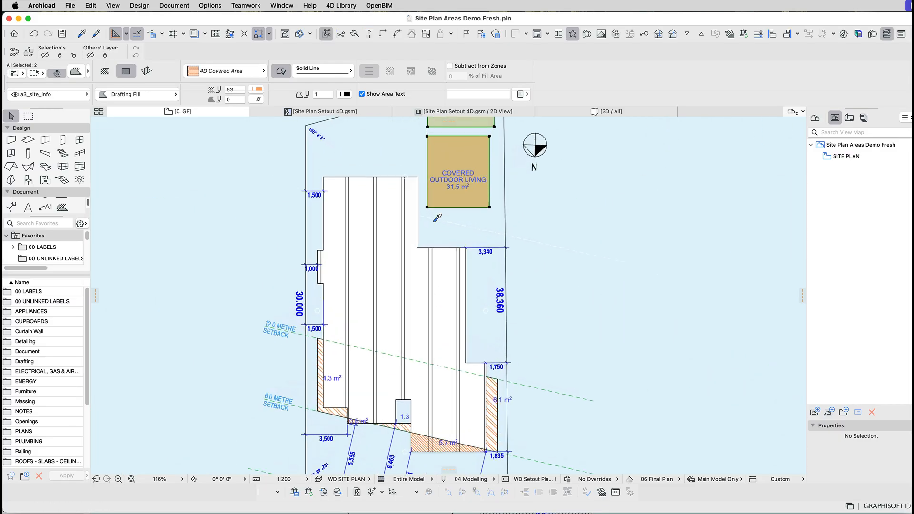
middle_drag(437, 218, 444, 320)
scroll(445, 323, up, 2)
click(445, 323)
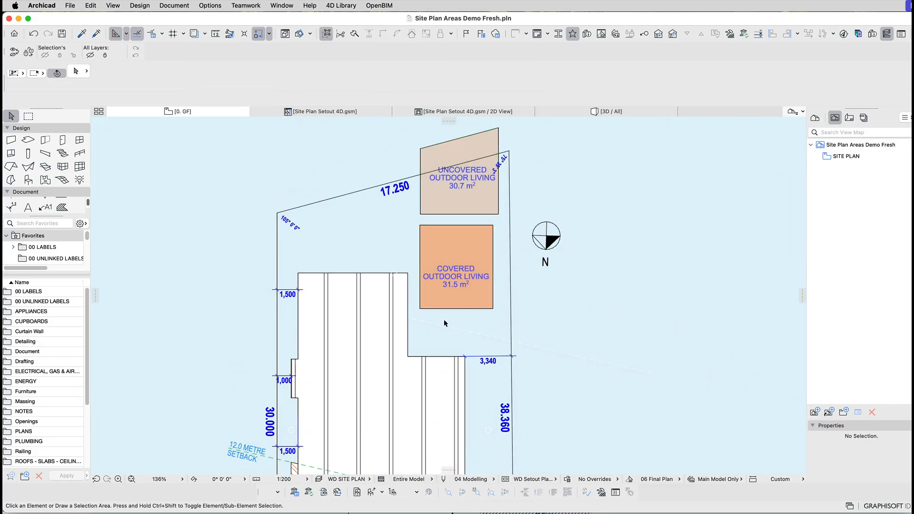
Move the copied covered outdoor living fill into the house's rear recess and narrow it to the wall line, about 24.6 m².
click(421, 309)
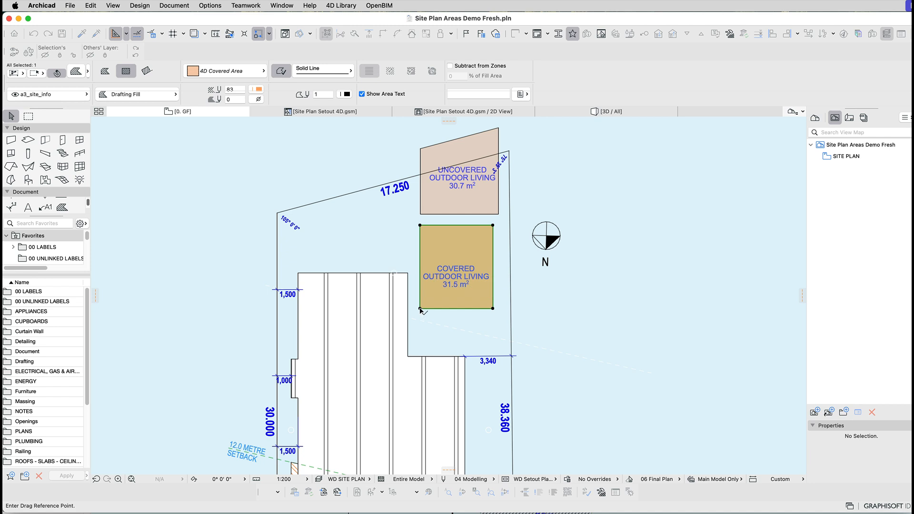
click(421, 309)
click(408, 356)
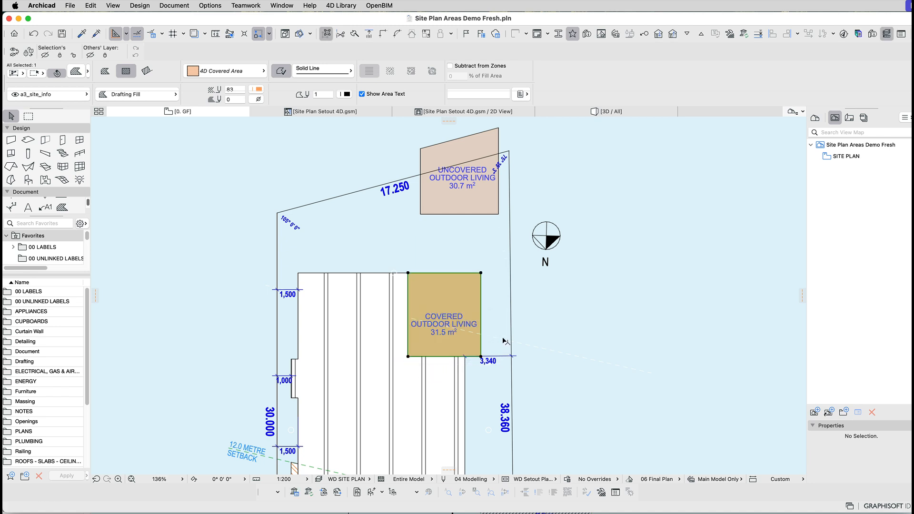
click(481, 349)
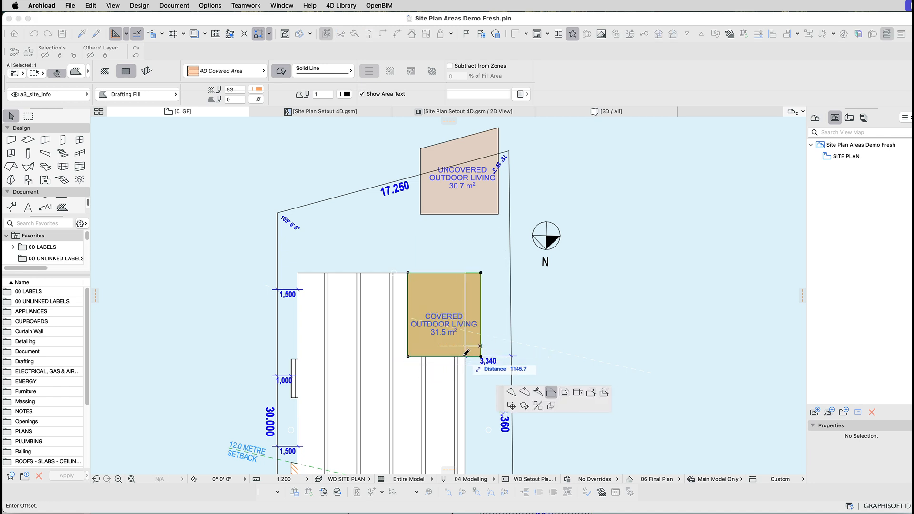
click(464, 357)
Move the copied uncovered outdoor living fill so its lower corner sits on the house's outer rear corner.
click(473, 206)
key(super+d)
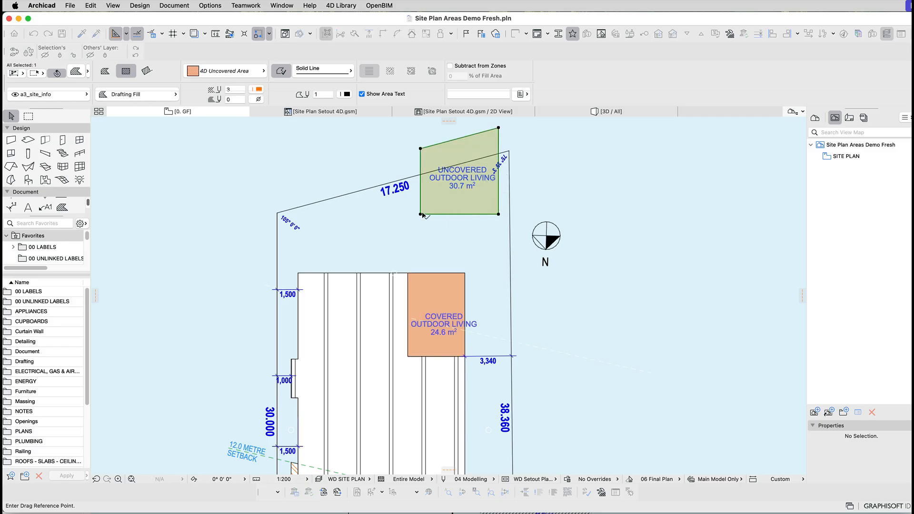
click(421, 214)
click(298, 273)
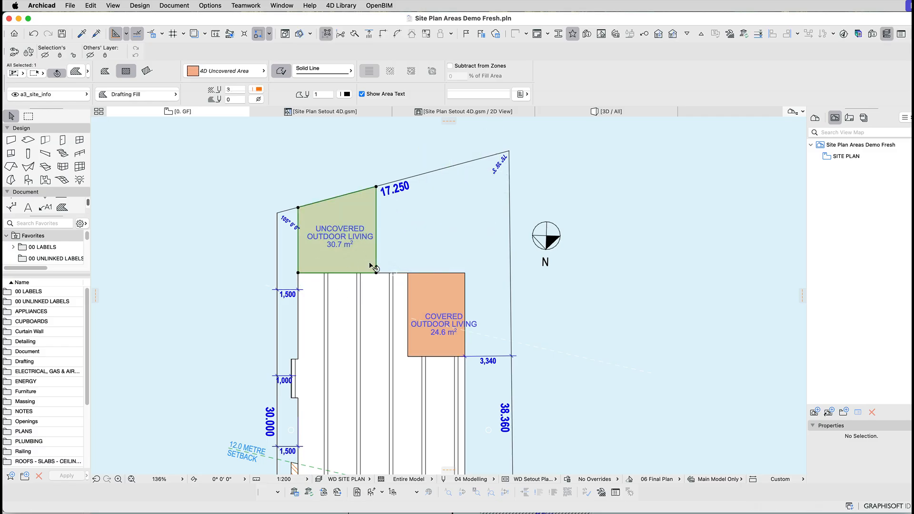
Stretch the uncovered outdoor living fill across the rear yard and offset its sloped and side edges inside the boundary, to about 79.2 m².
click(376, 265)
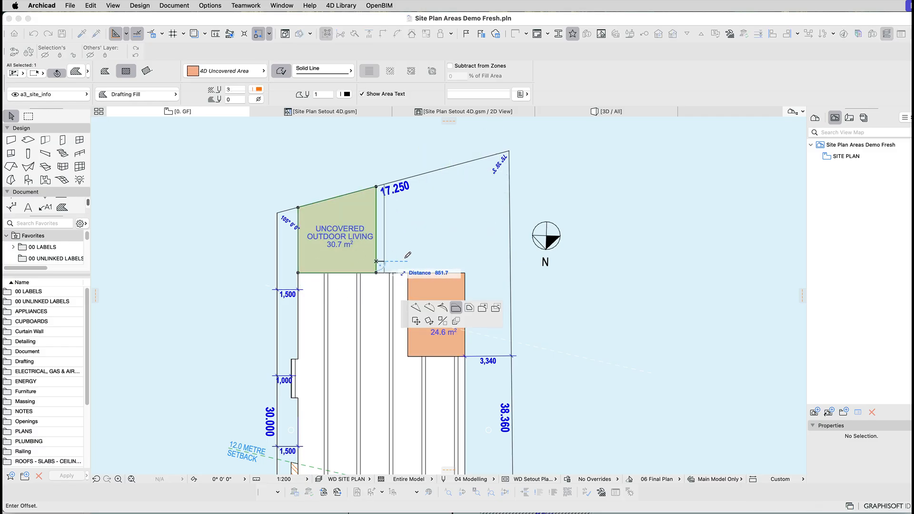
click(509, 261)
click(469, 162)
click(473, 175)
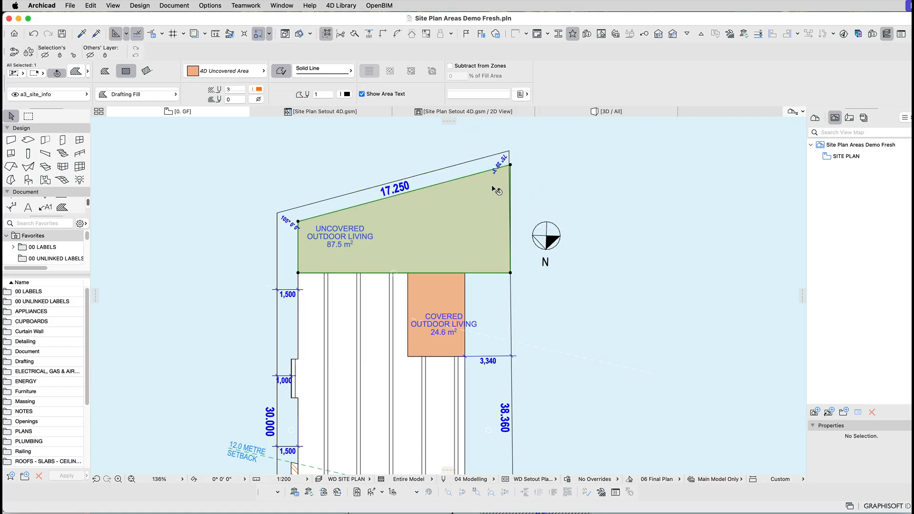
click(511, 192)
click(495, 200)
key(Escape)
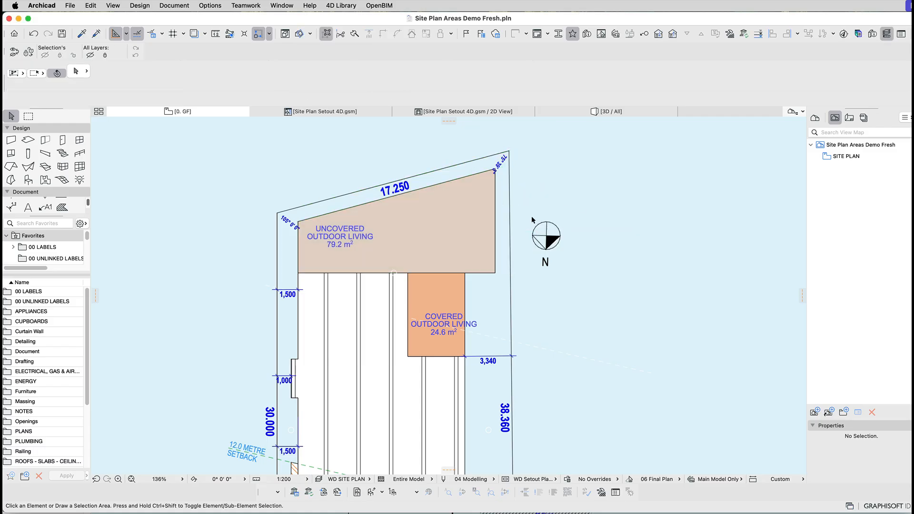
Move both reshaped outdoor living fills from the house down beside the original fills near the site coverage box.
middle_drag(559, 316, 545, 326)
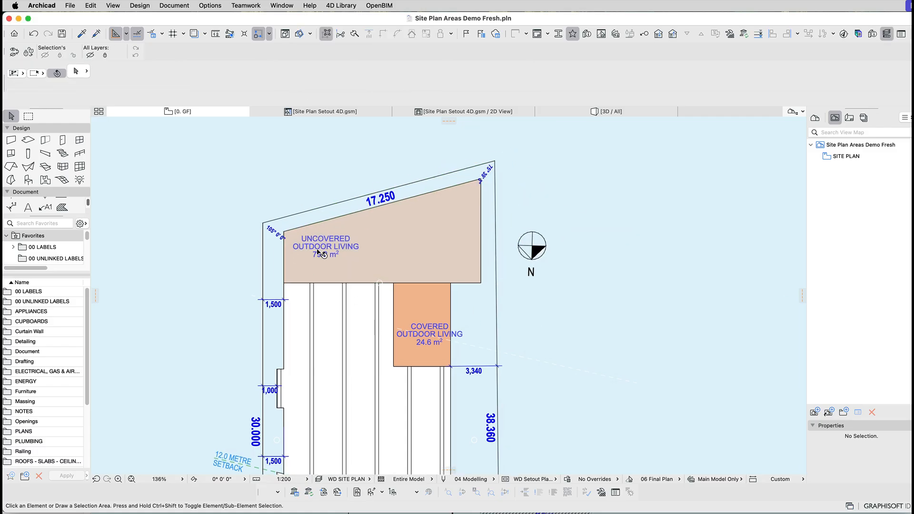
click(411, 265)
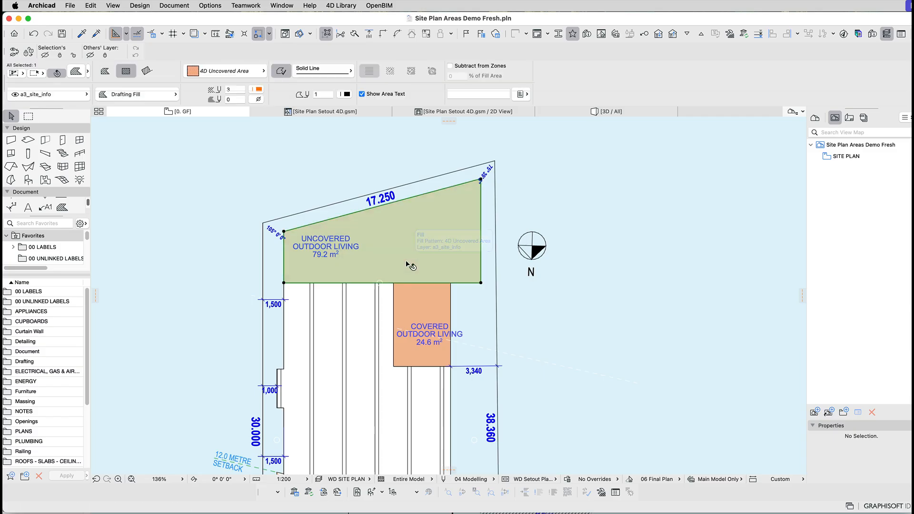
shift+click(438, 306)
key(super+d)
click(423, 343)
middle_drag(437, 367, 421, 177)
middle_drag(441, 467, 433, 155)
middle_drag(453, 302, 449, 201)
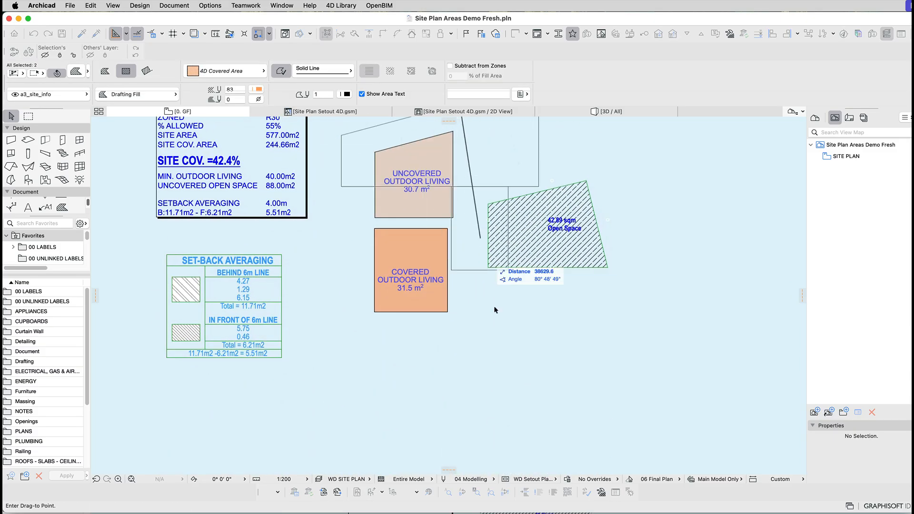
click(631, 241)
key(Escape)
Delete the original 31.5 m² covered and 30.7 m² uncovered outdoor living fills.
click(421, 241)
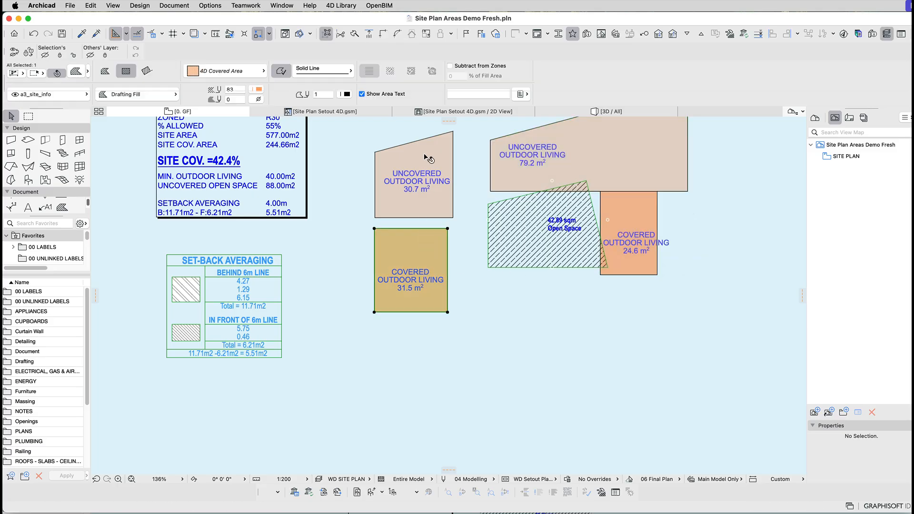
shift+click(424, 153)
key(Delete)
Move the open space fill object down and away from the outdoor living fills so they no longer overlap.
middle_drag(504, 254, 502, 304)
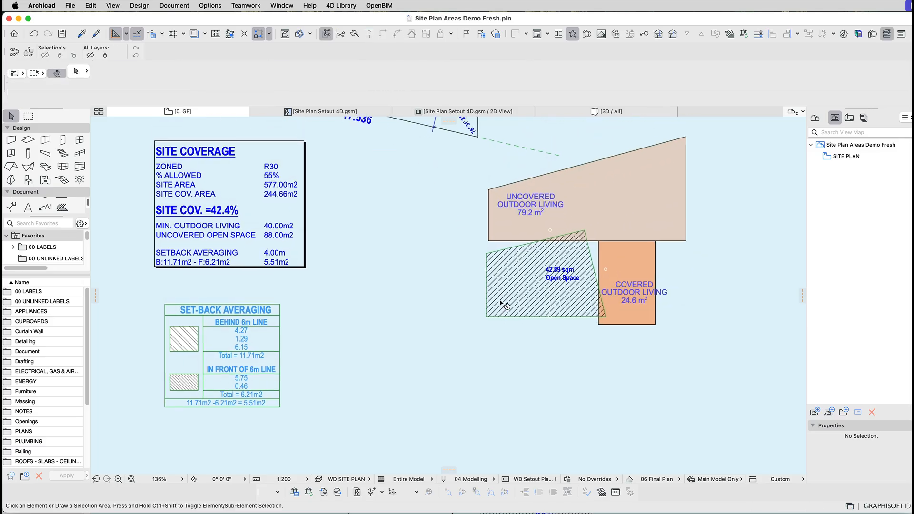
click(503, 305)
key(super+d)
click(520, 274)
click(706, 401)
click(693, 267)
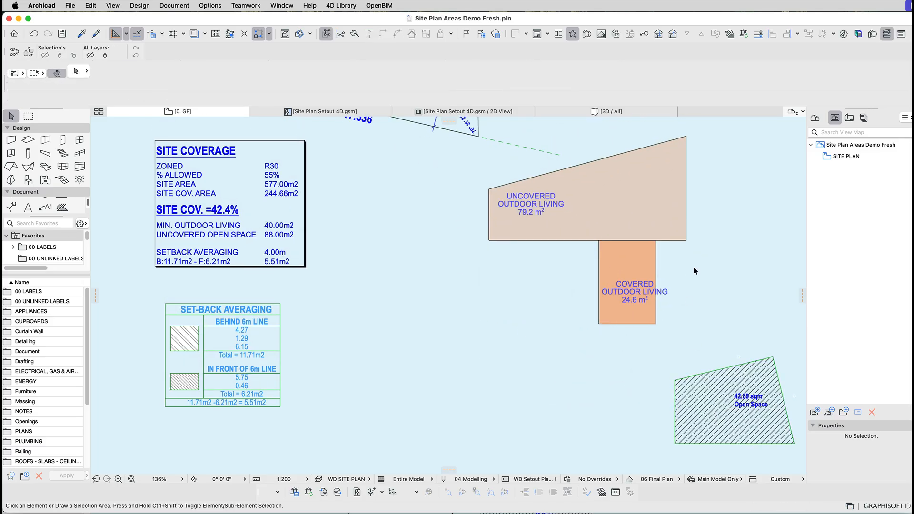
Move the pair of outdoor living fills closer to the site coverage box.
click(619, 219)
key(super+d)
click(620, 215)
click(504, 256)
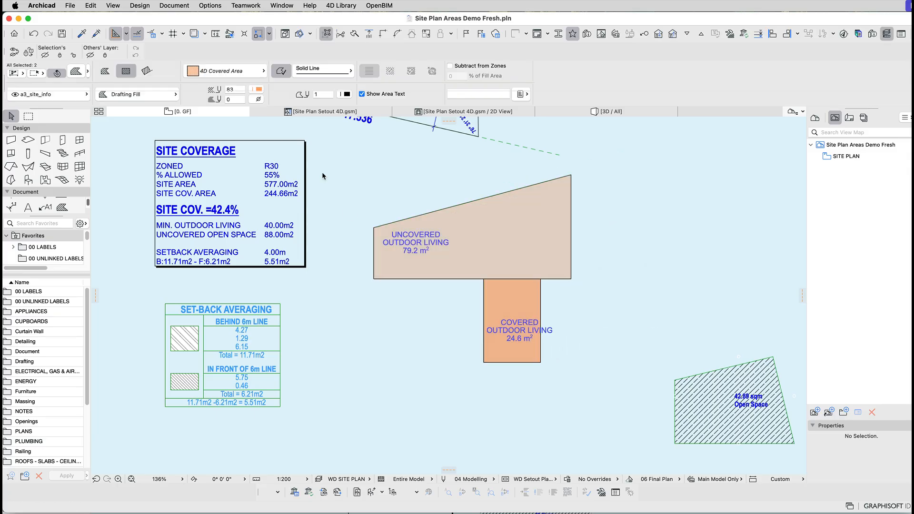
key(Escape)
Switch the Site Plan Setout object's Open Space / Outdoor Living Text settings to Use Outdoor Living (RMD).
click(305, 141)
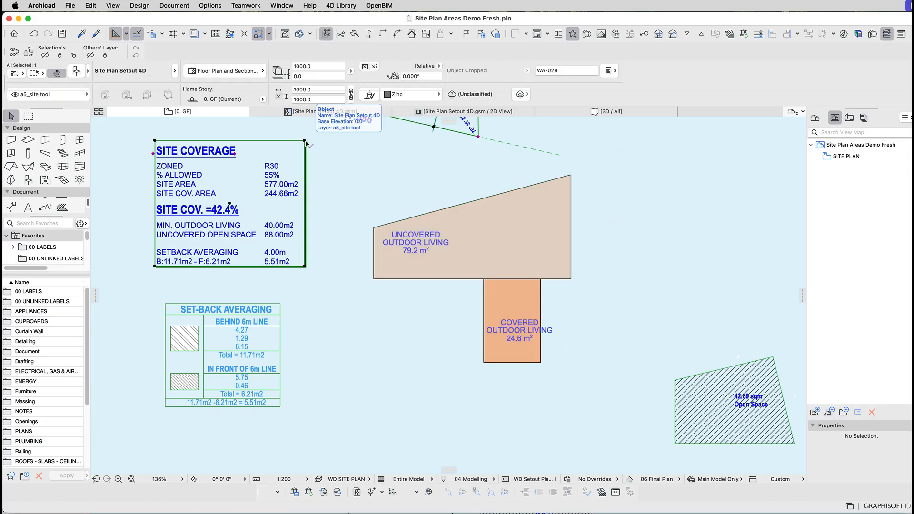
double_click(306, 142)
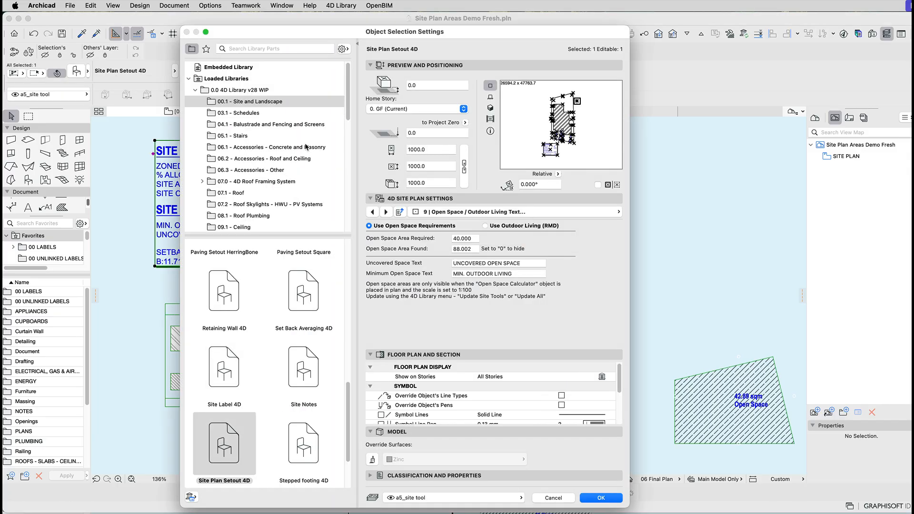
click(485, 227)
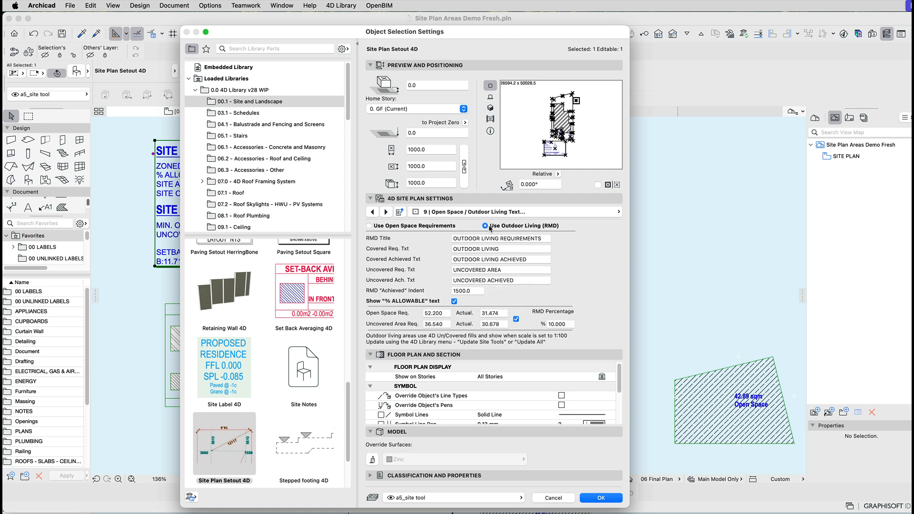
key(Return)
click(412, 345)
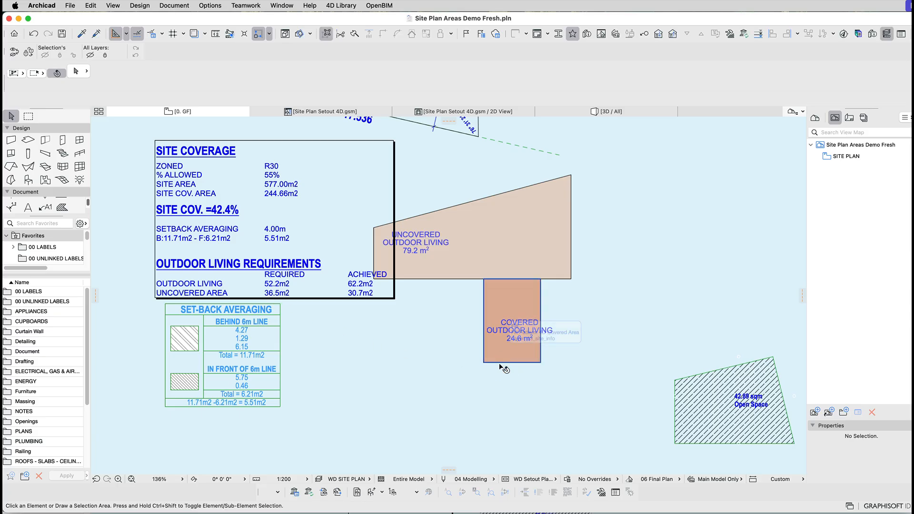
Run Update Site Tools from the 4D Library tools to recalculate the achieved outdoor living areas.
click(340, 5)
mouse_move(344, 19)
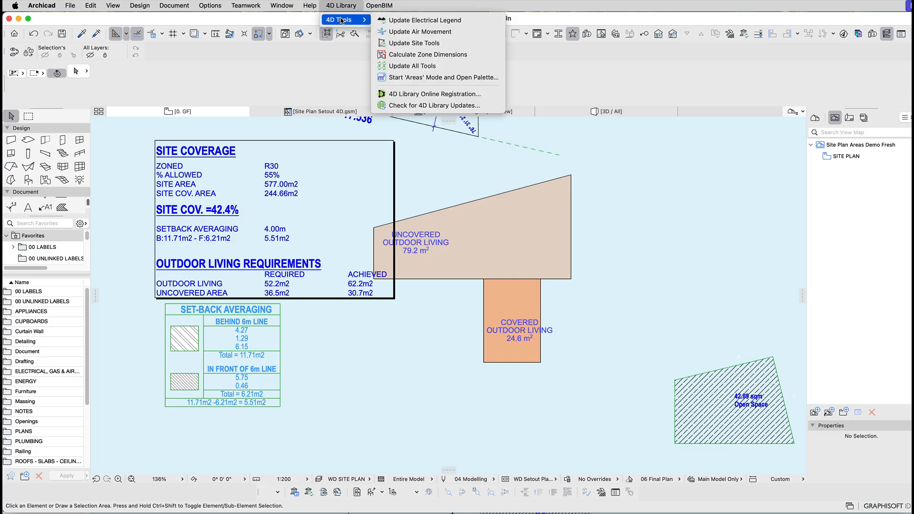
click(457, 44)
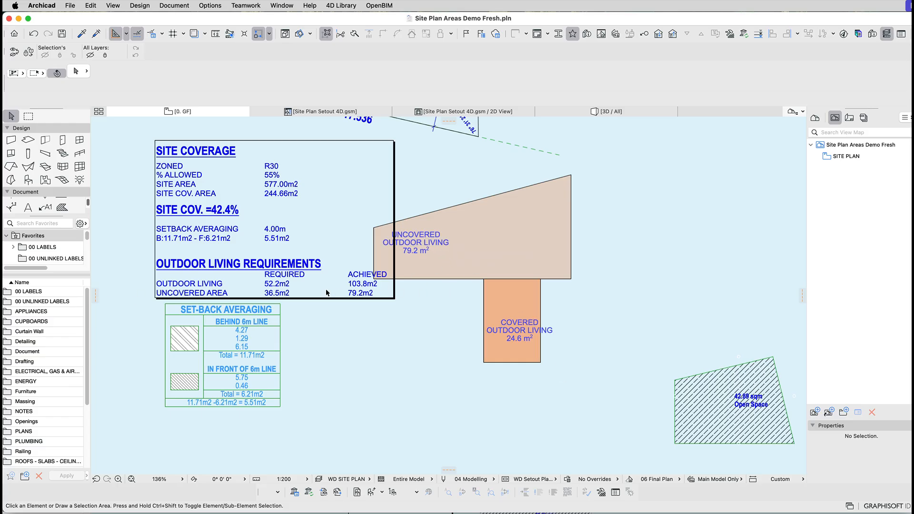
Shift the uncovered outdoor living fill sideways, clear of the widened site coverage box.
click(447, 262)
key(super+d)
click(447, 265)
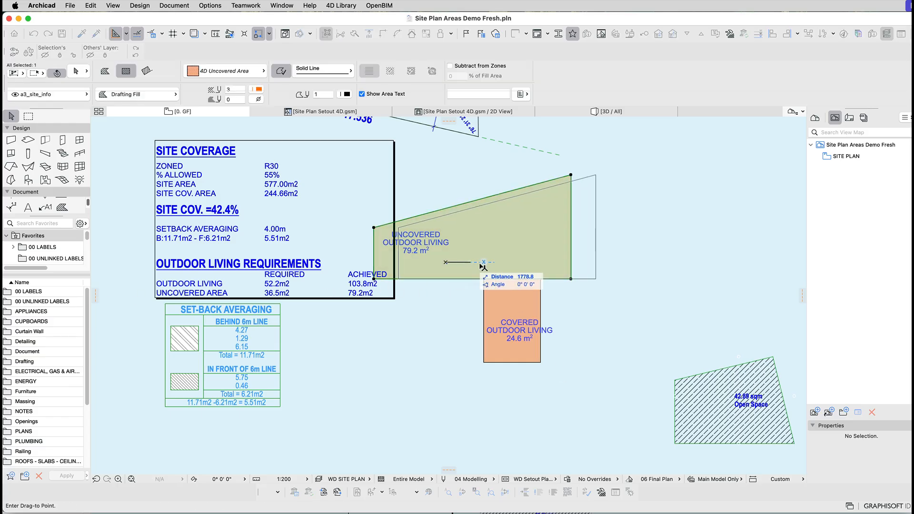
click(486, 264)
click(452, 299)
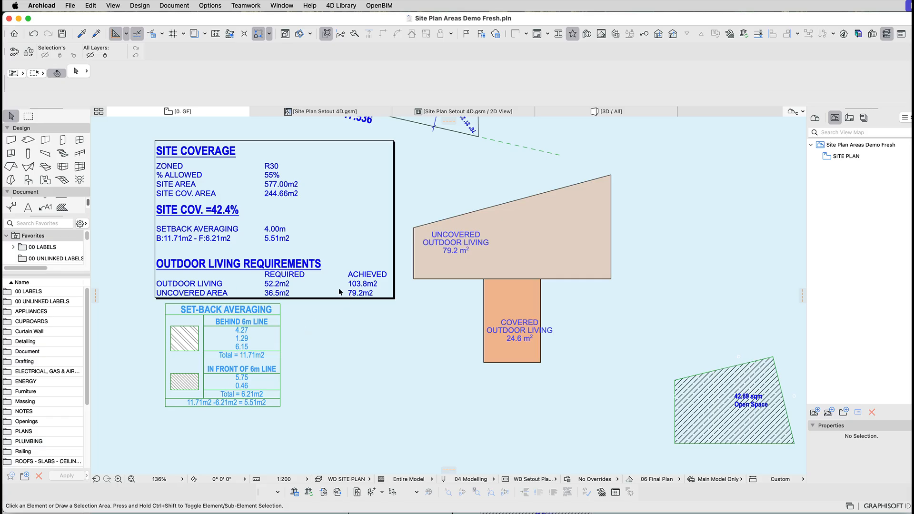
Turn off the RMD Percentage option in the Site Plan Setout object's outdoor living settings.
click(507, 296)
click(449, 313)
click(395, 299)
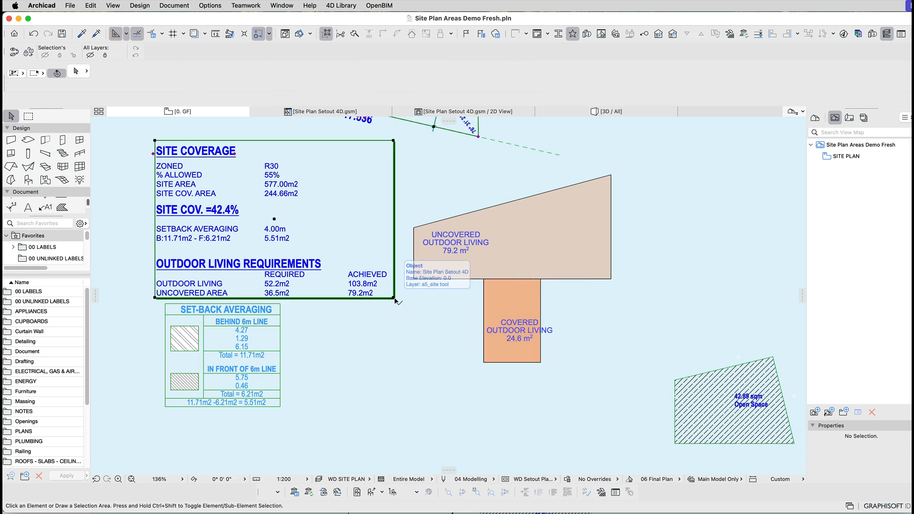
double_click(395, 301)
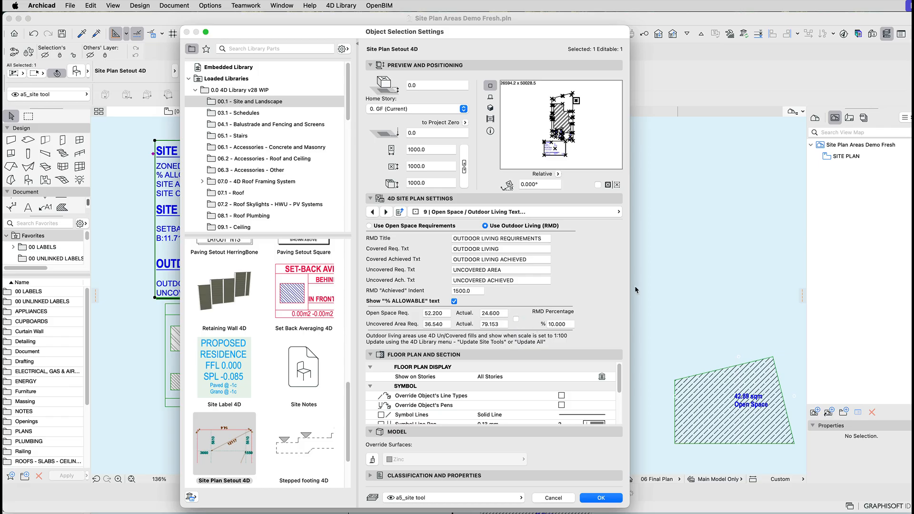
key(Return)
click(406, 282)
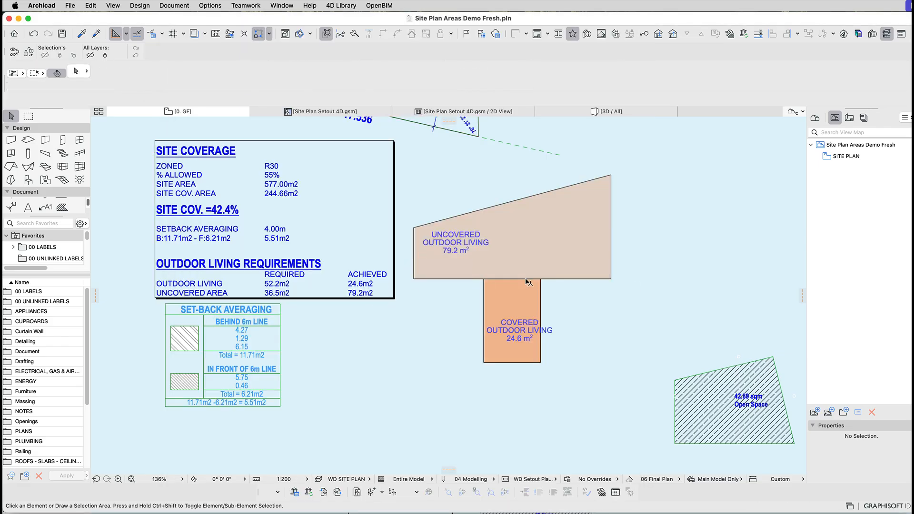
click(518, 308)
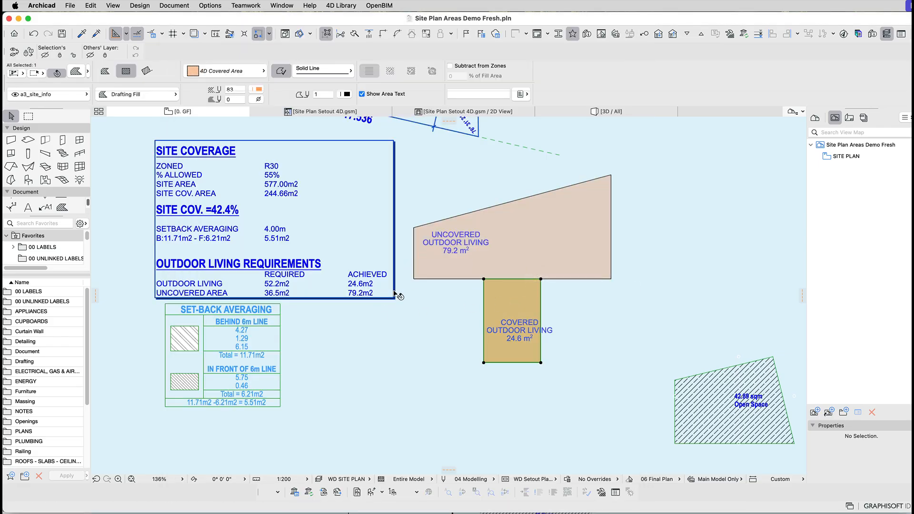
click(435, 326)
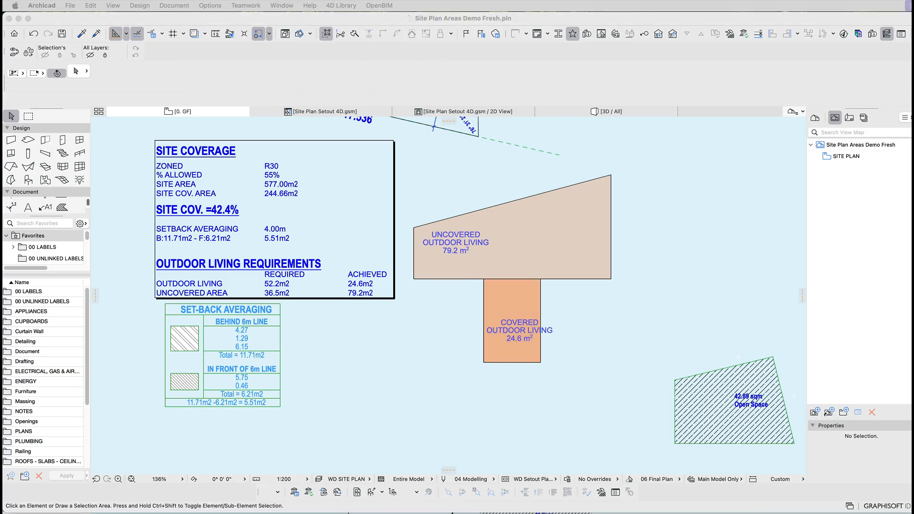
Review the advanced Setout Tool page of the 4D Library help PDF in Preview, close it and return to Archicad.
drag(2, 143, 401, 44)
click(400, 43)
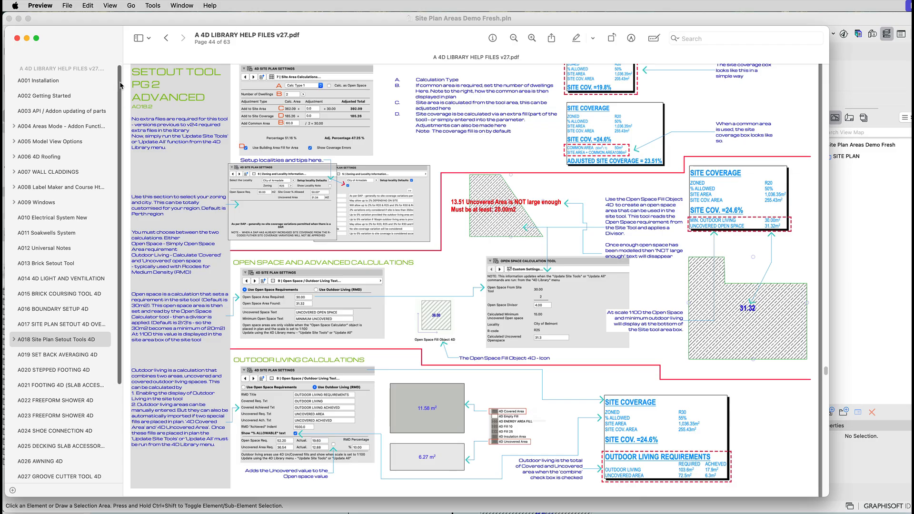
click(17, 38)
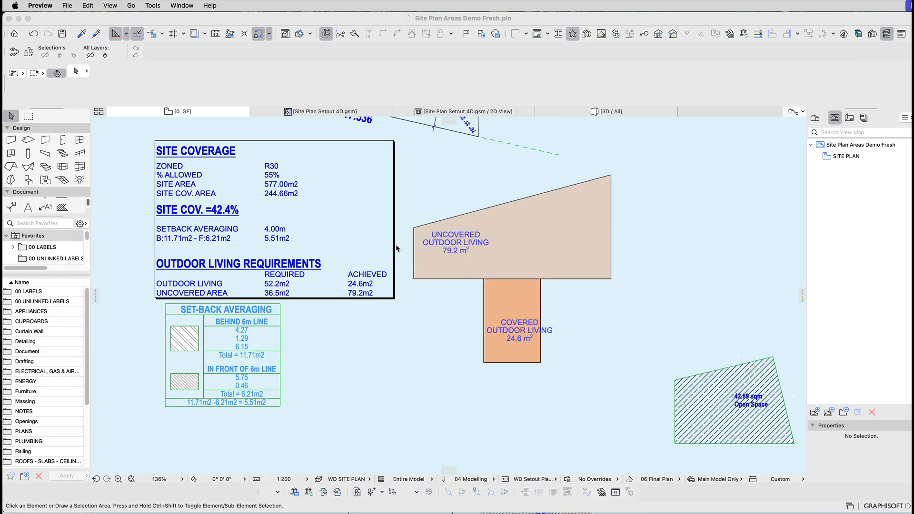
click(473, 328)
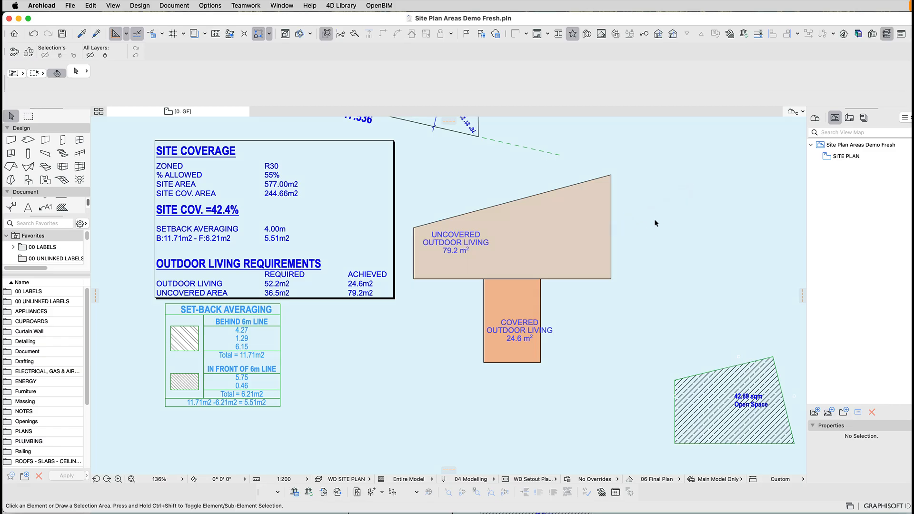
Move the Soakwell System 4D object from the far side of the plan to beside the site coverage box.
mouse_move(643, 199)
middle_down()
mouse_move(646, 243)
mouse_move(602, 367)
mouse_move(616, 400)
middle_up()
scroll(647, 241, down, 2)
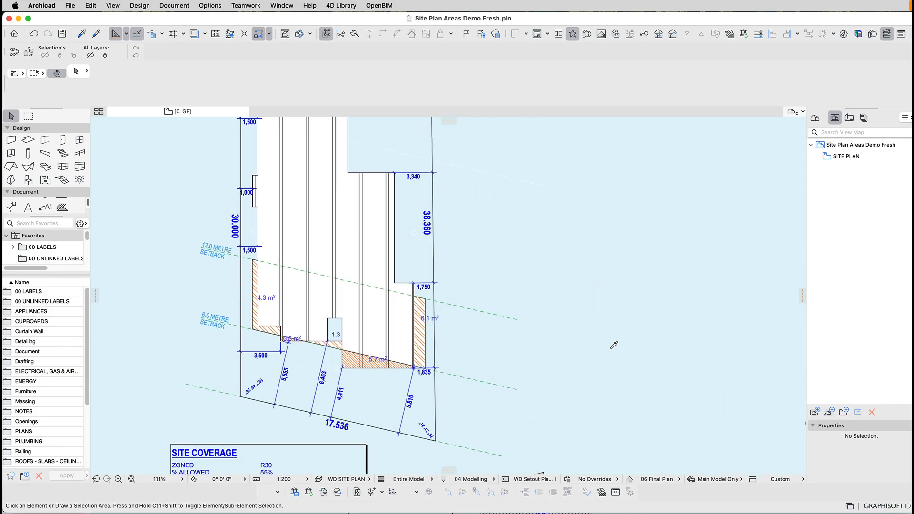
scroll(616, 400, down, 2)
scroll(614, 345, down, 3)
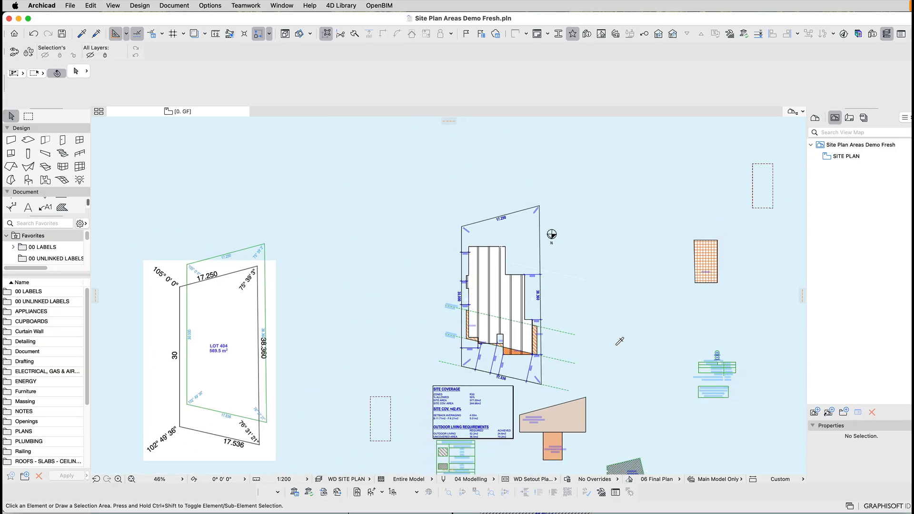
click(722, 361)
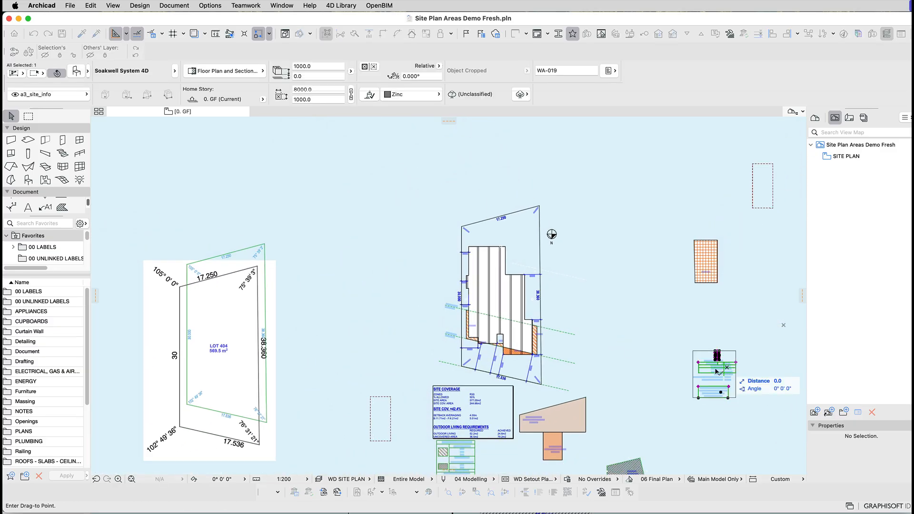
drag(727, 368, 414, 368)
scroll(433, 386, up, 5)
scroll(373, 365, up, 3)
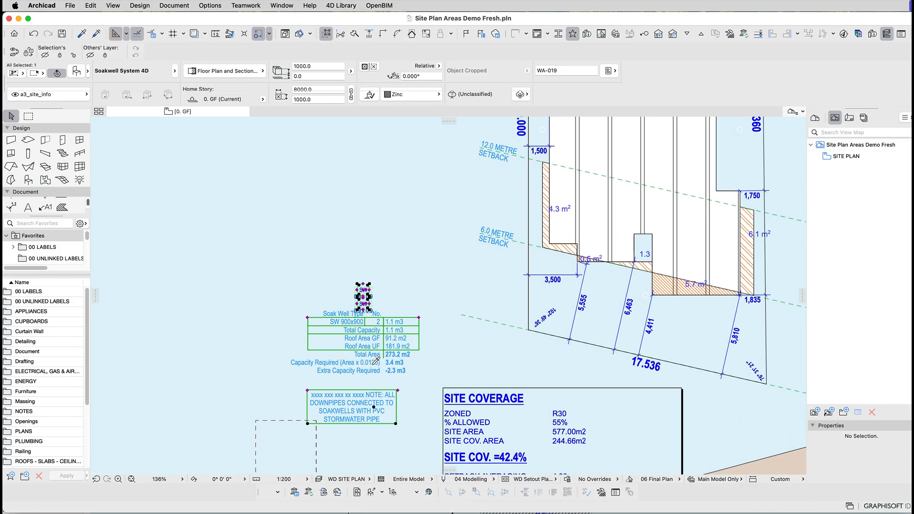
drag(366, 345, 353, 331)
click(352, 331)
click(440, 336)
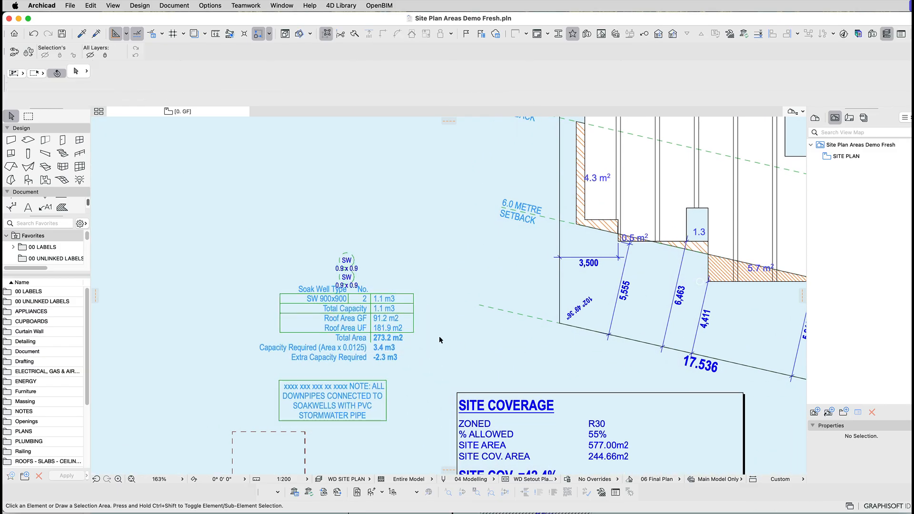
On the Soakwell System 4D calculations page, set Roof Area GF to 150 and Roof Area UF to 250.
click(414, 296)
double_click(414, 295)
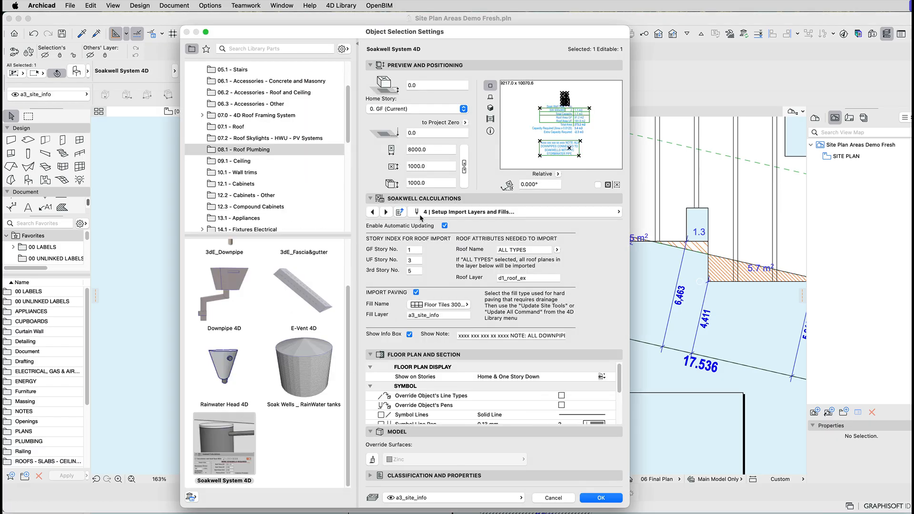
click(399, 212)
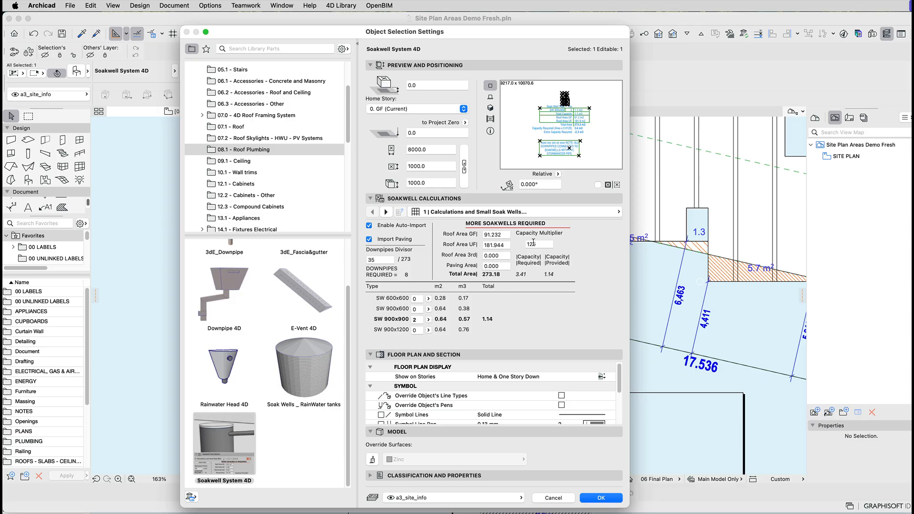
click(489, 235)
text(1500)
key(Tab)
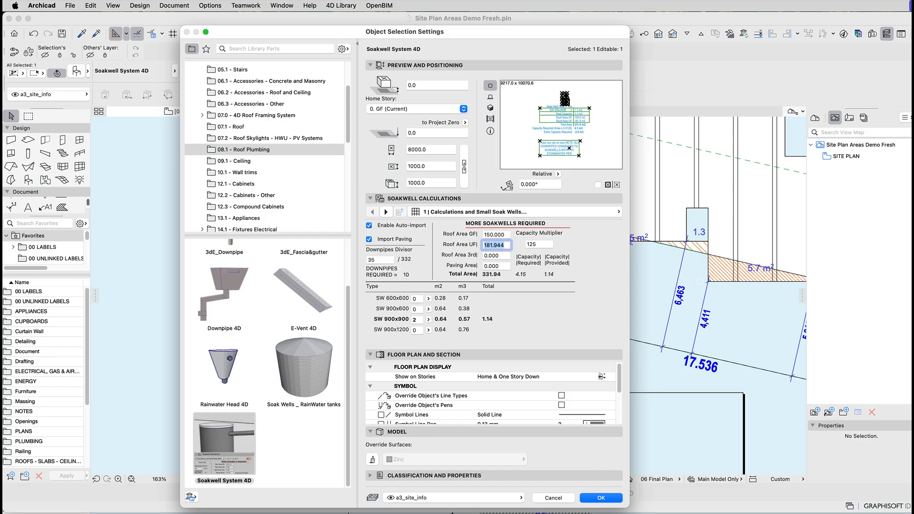
text(250)
key(Tab)
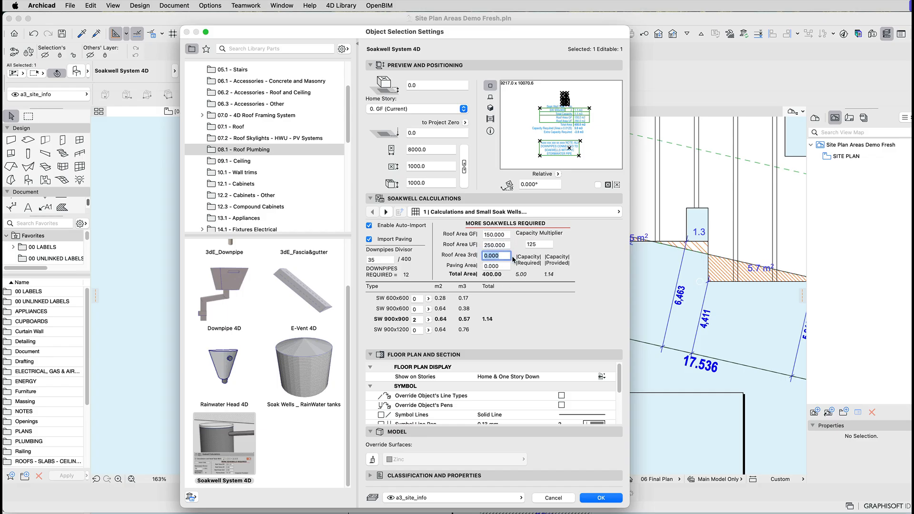
click(503, 266)
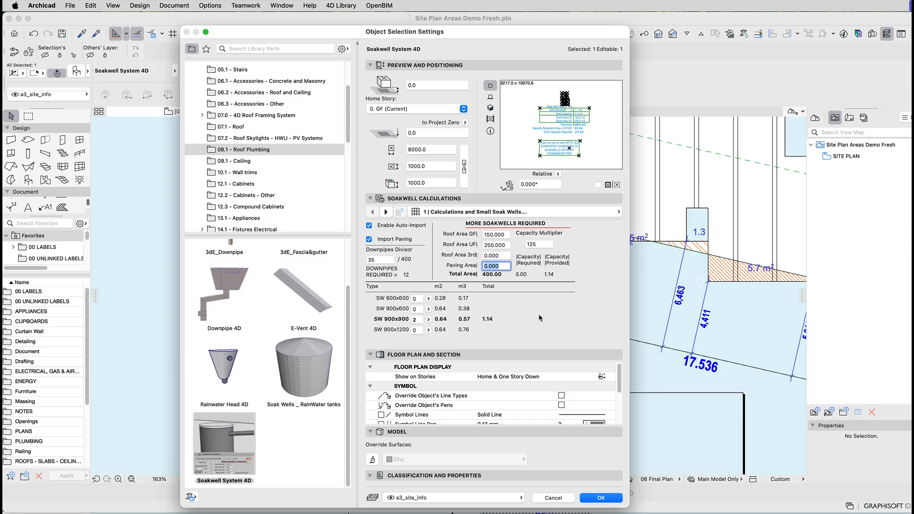
click(534, 244)
double_click(534, 245)
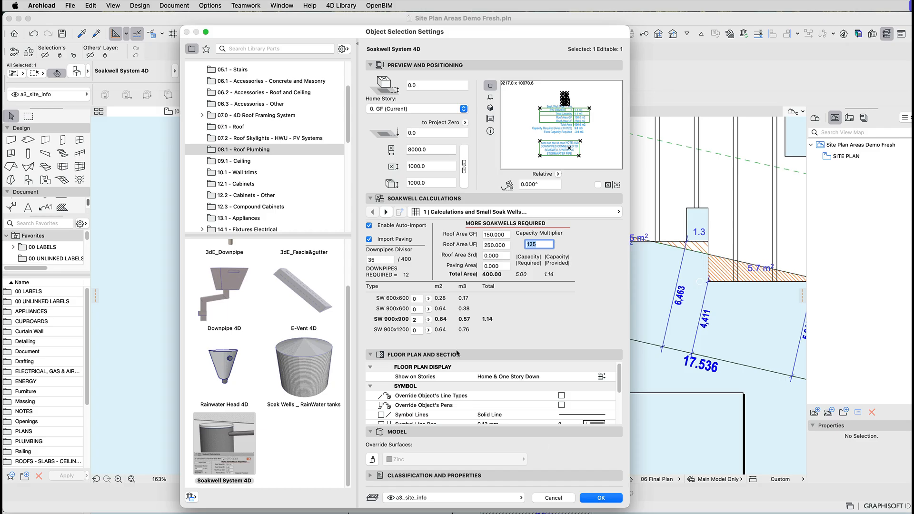
click(601, 498)
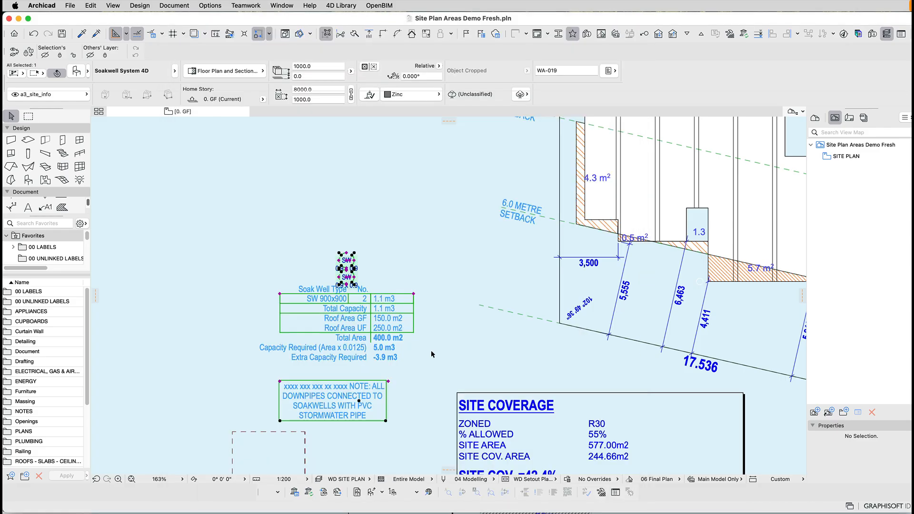
Review the soakwell table and the Soakwell System 4D settings pages, from larger soak wells to import layers and fills.
click(430, 351)
scroll(448, 334, down, 2)
scroll(447, 334, right, 1)
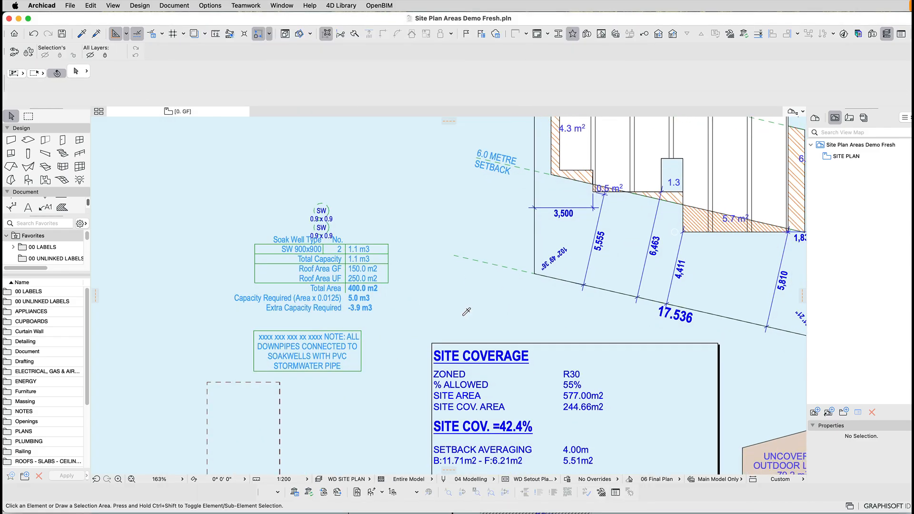
scroll(467, 311, down, 3)
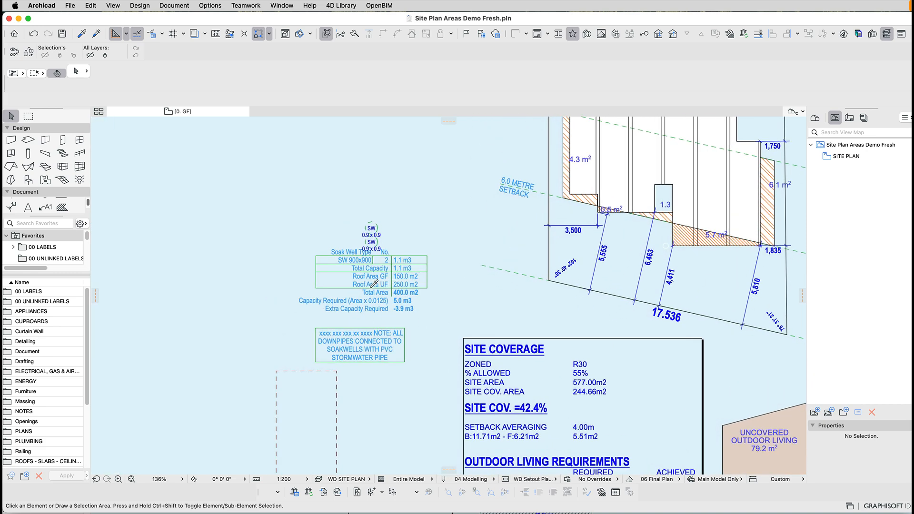
scroll(374, 284, up, 3)
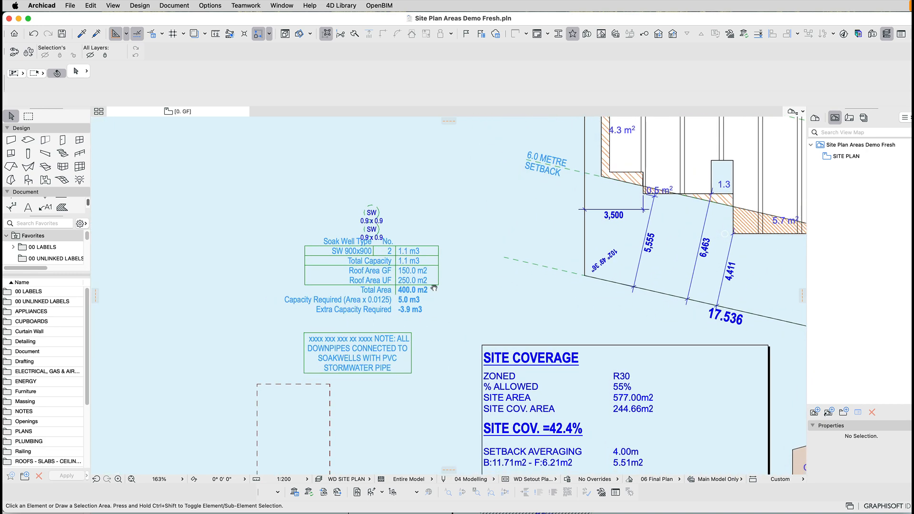
scroll(432, 291, down, 2)
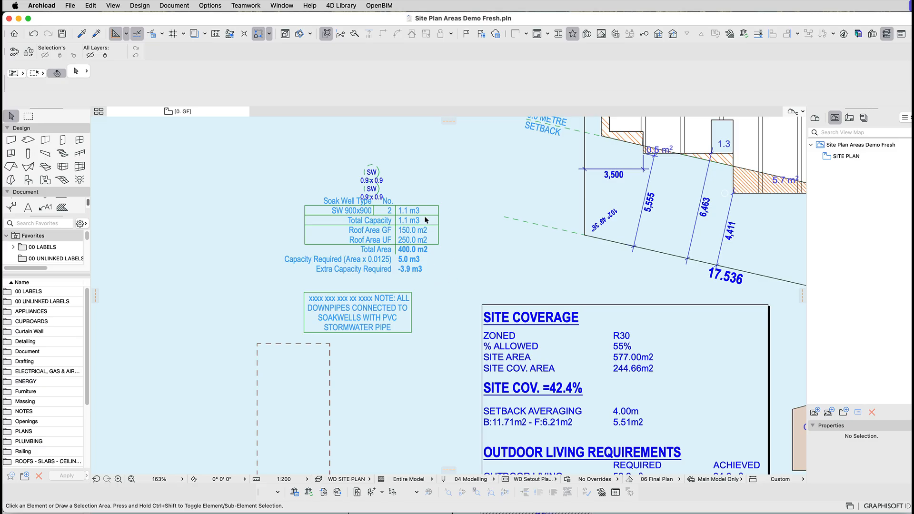
click(439, 205)
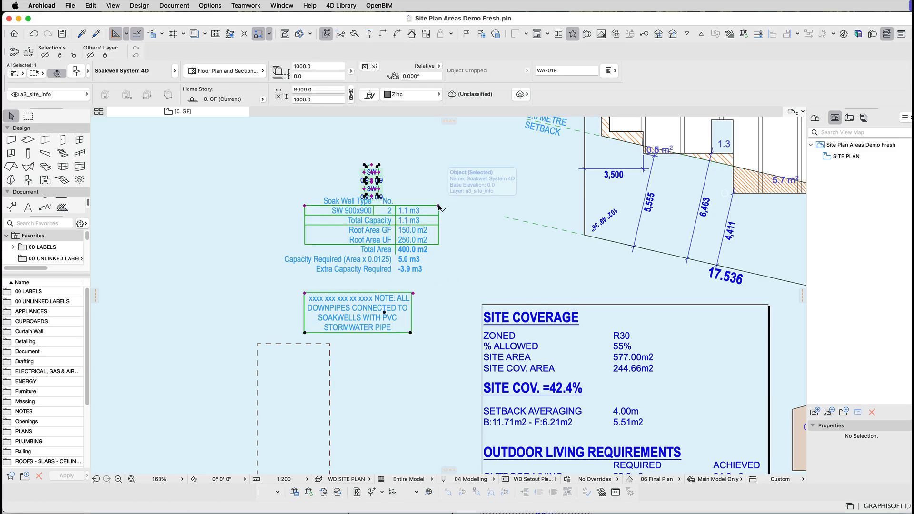
double_click(438, 208)
click(386, 212)
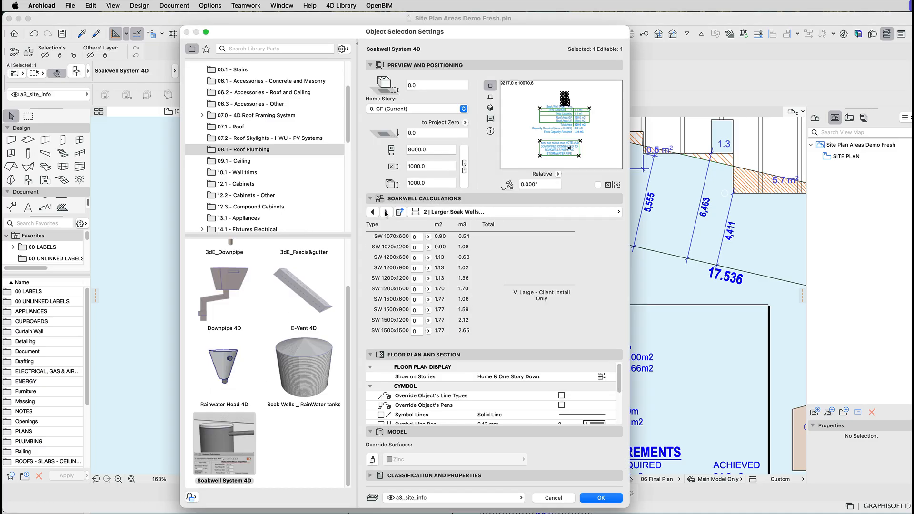
click(386, 212)
click(385, 212)
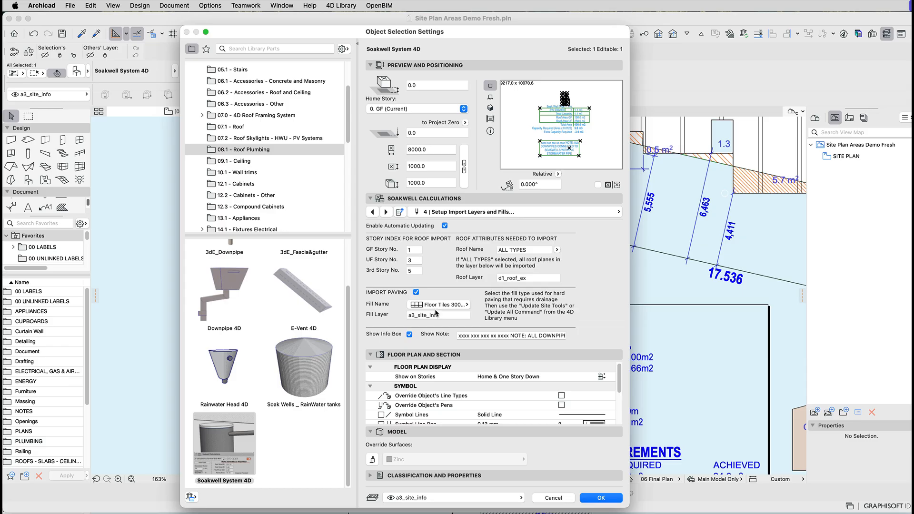
click(601, 498)
Move the Floor Tiles 600*600 paving fill from the far side of the plan to beside the soakwell table.
middle_drag(512, 336, 228, 325)
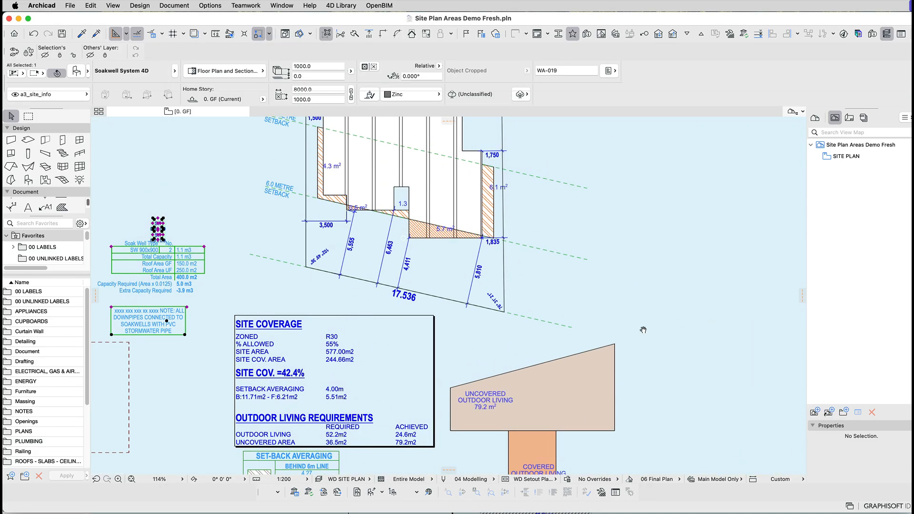
middle_drag(643, 331, 478, 397)
scroll(564, 352, down, 2)
click(699, 159)
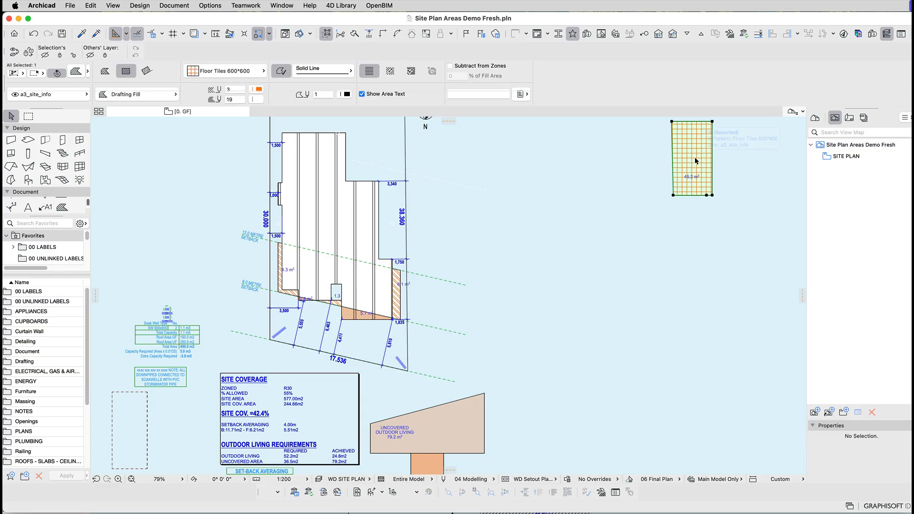
key(super+d)
click(704, 152)
middle_drag(341, 266, 682, 188)
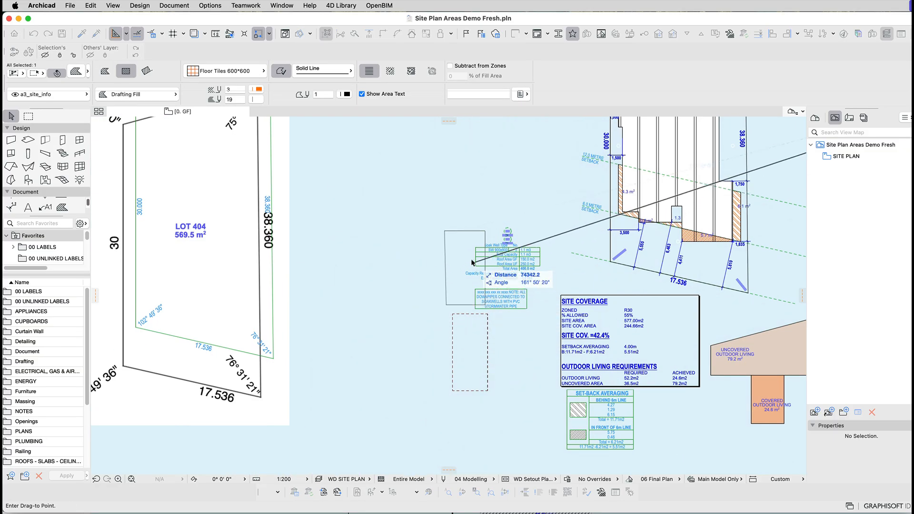
click(450, 255)
scroll(519, 275, up, 5)
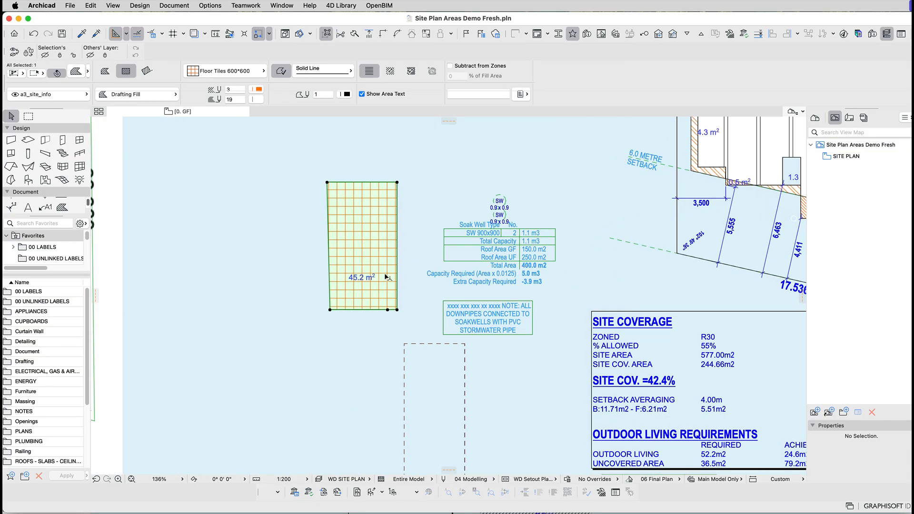
Check the paving fill's type and set the Soakwell System 4D Import Paving fill name to Floor Tiles 600*600.
click(223, 73)
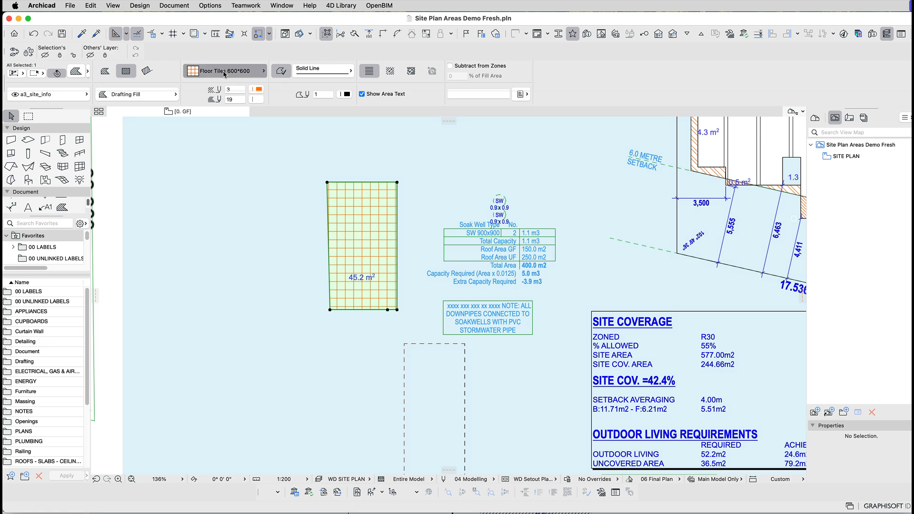
click(224, 71)
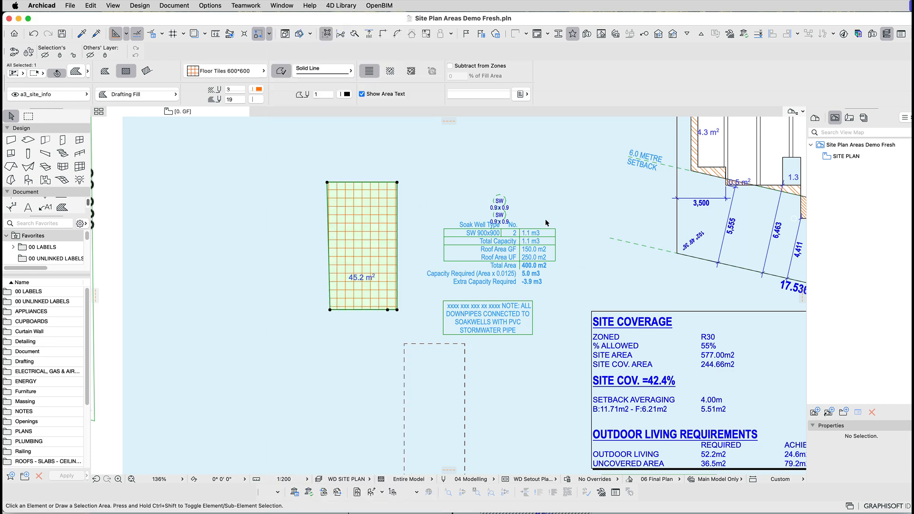
click(557, 229)
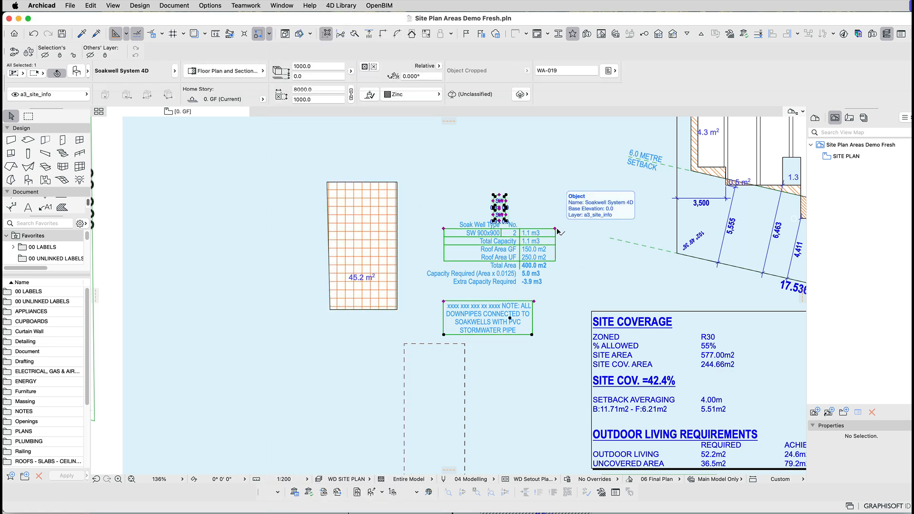
double_click(558, 232)
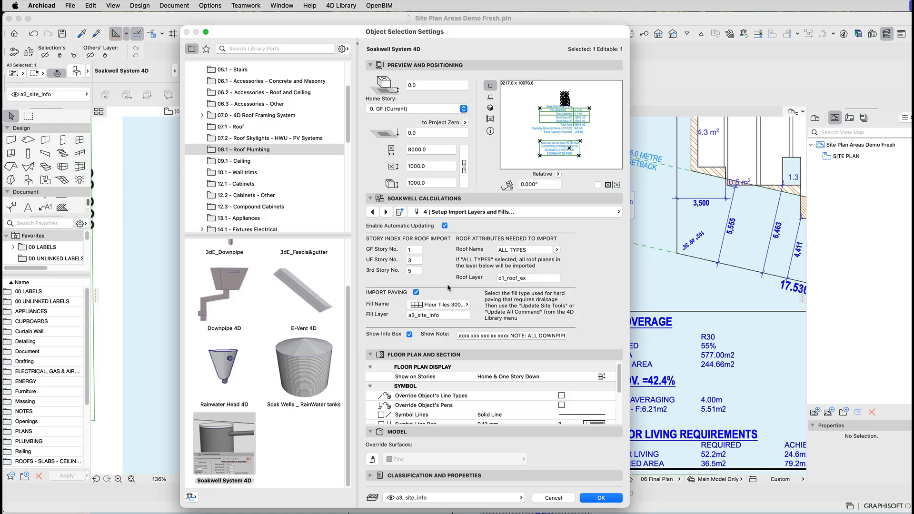
click(448, 307)
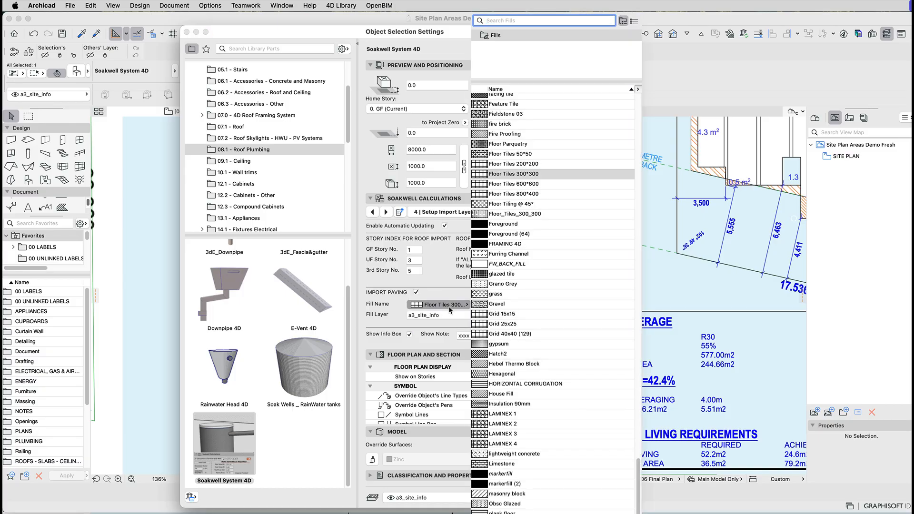
click(539, 184)
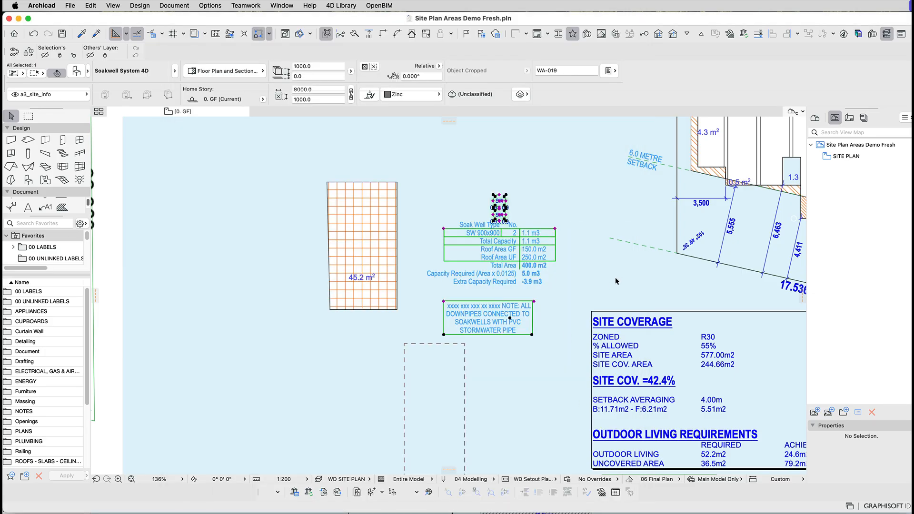
key(Escape)
Run Update Site Tools from the 4D Library tools to import the roof and paving areas into the soakwell table.
click(341, 5)
mouse_move(350, 20)
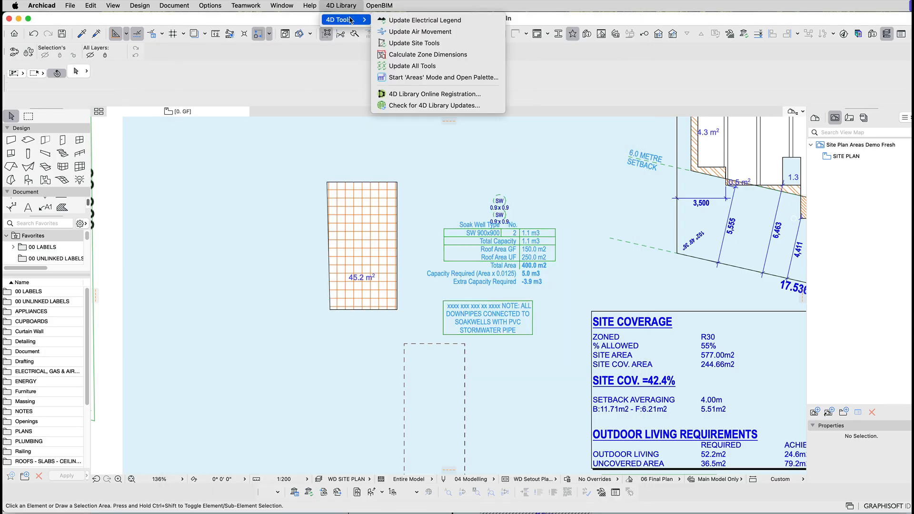
click(435, 43)
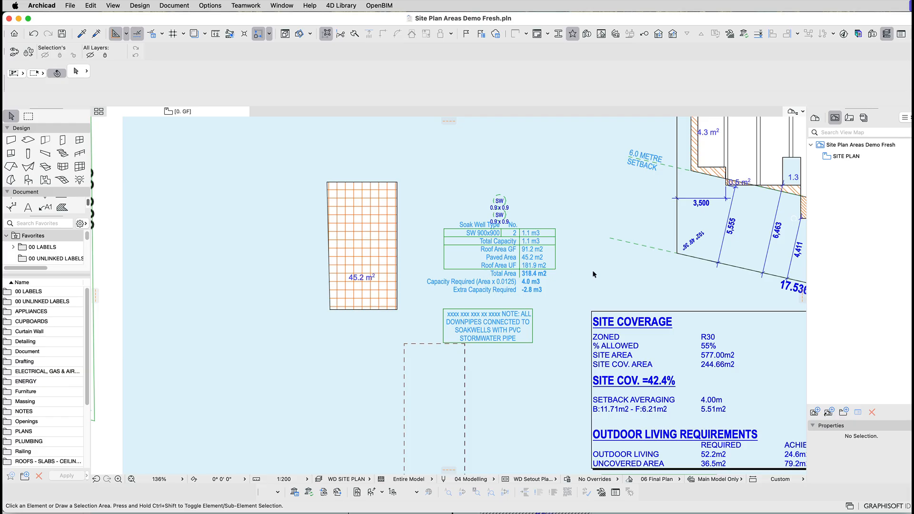
Delete the roof plane below the stormwater note and run Update Site Tools to refresh the soakwell table's roof areas.
click(447, 391)
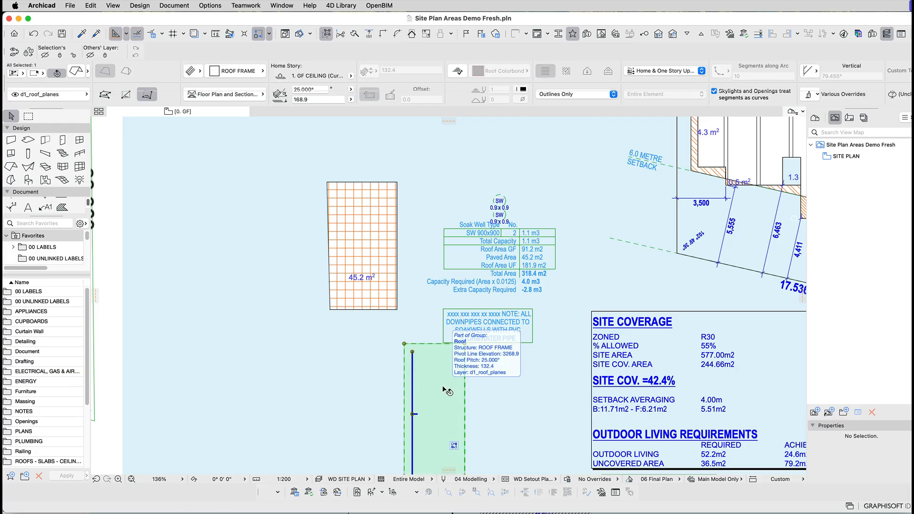
key(Delete)
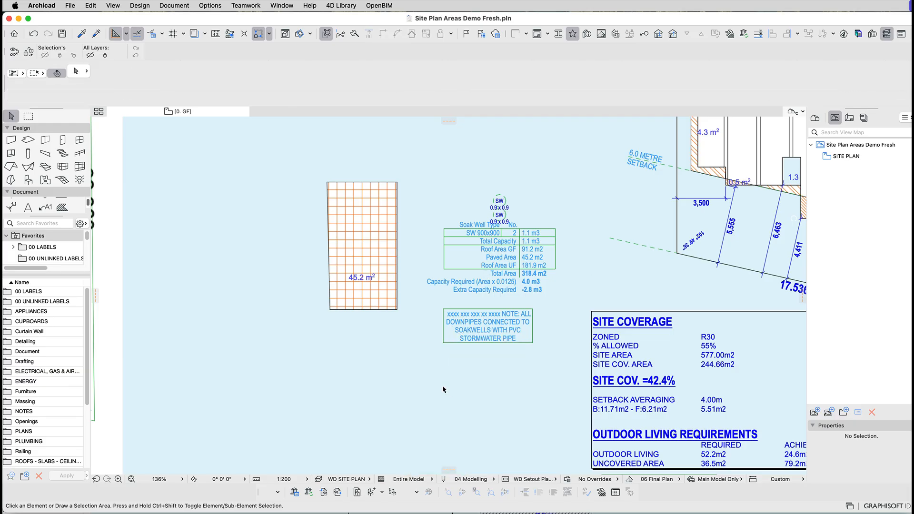
click(310, 6)
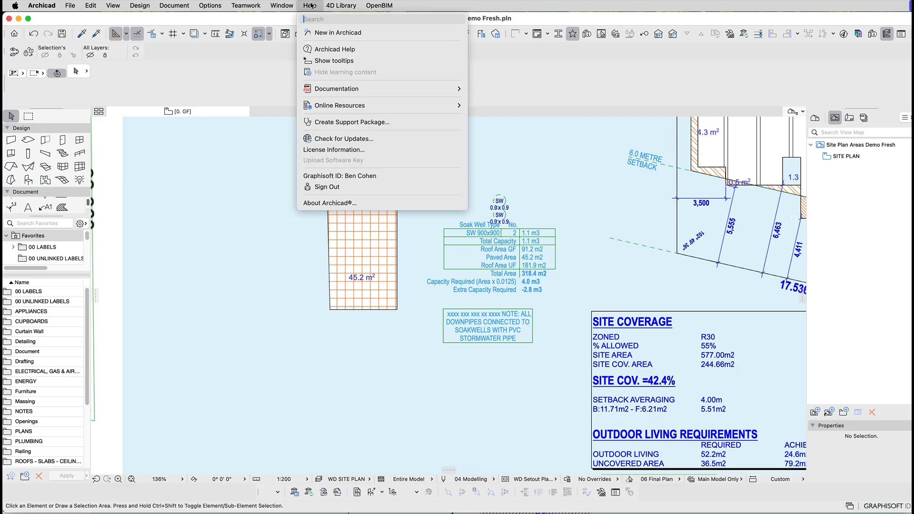
mouse_move(345, 19)
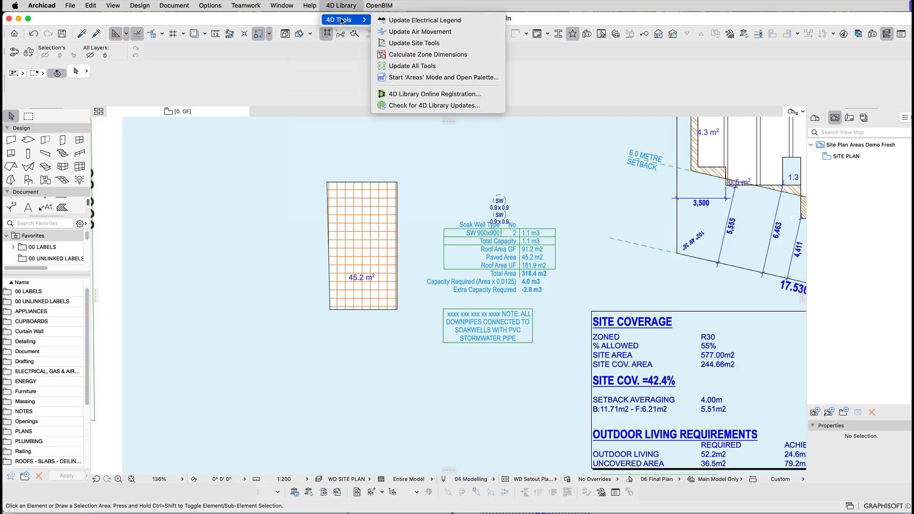
click(451, 46)
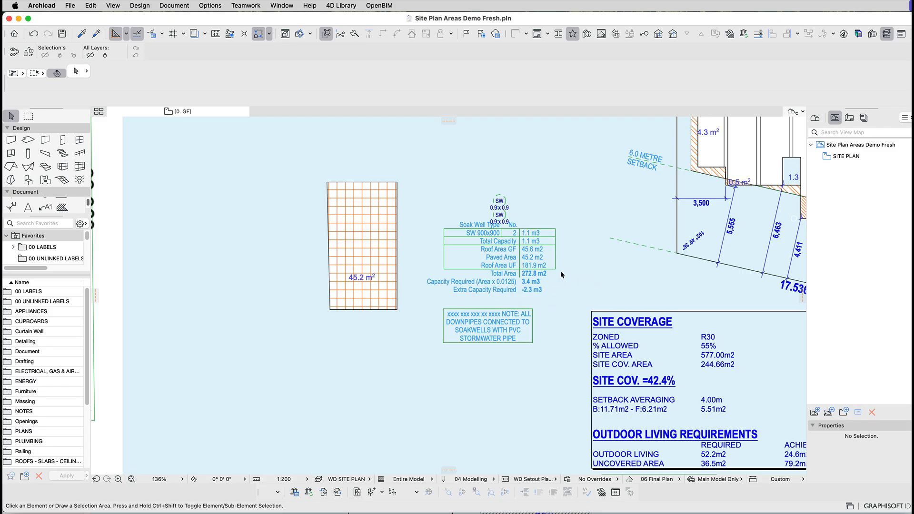
In the Soakwell System 4D settings, set the SW 900x900 quantity to 0 and the SW 1200x1200 quantity to 2.
click(560, 232)
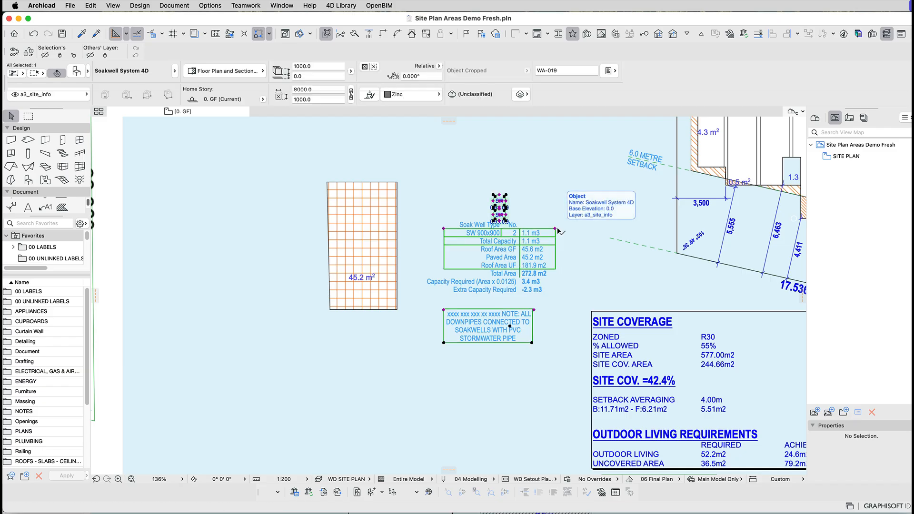
double_click(560, 232)
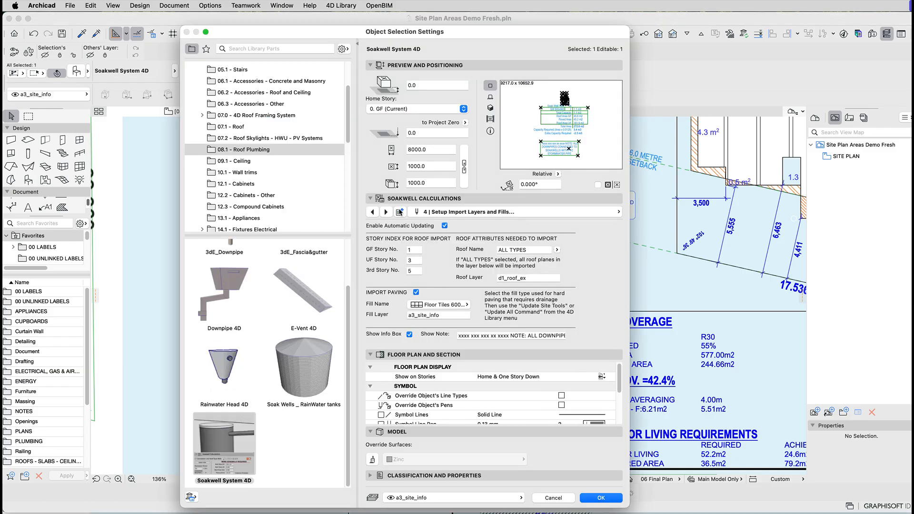
click(387, 212)
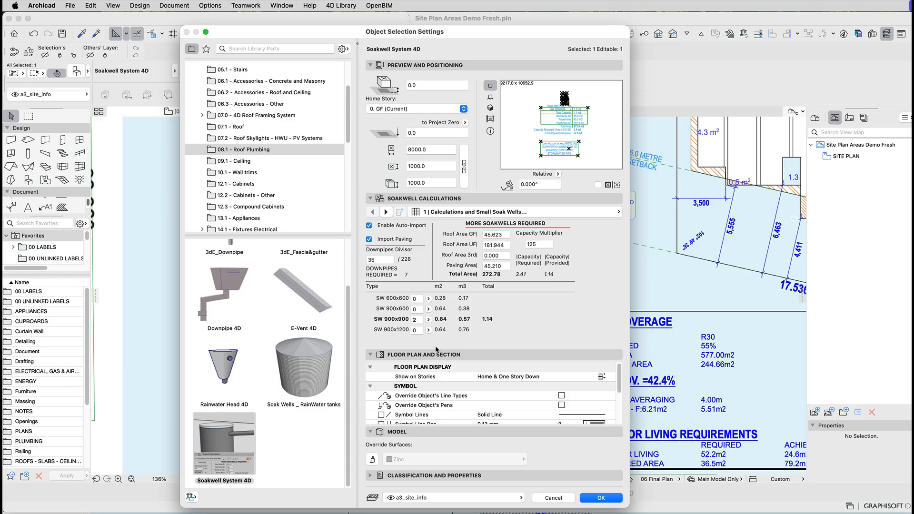
click(428, 319)
click(439, 320)
click(386, 212)
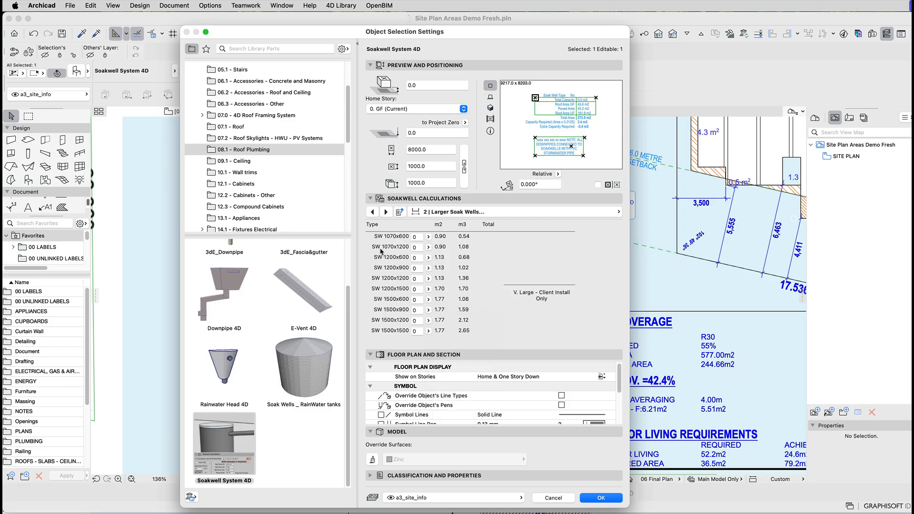
click(431, 280)
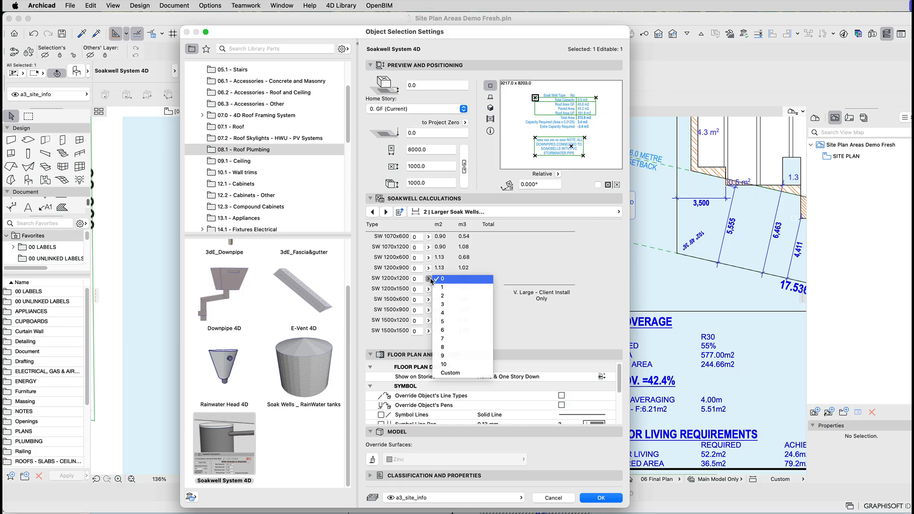
click(452, 298)
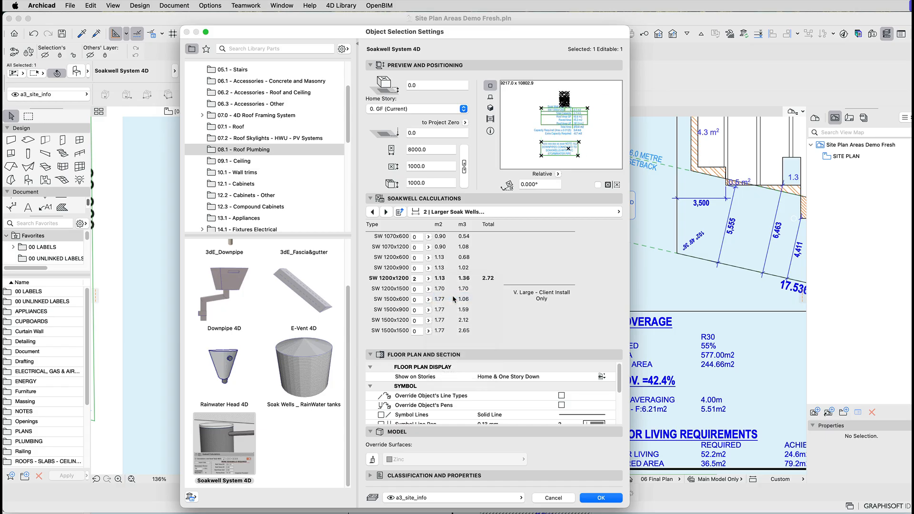
Check the required and provided capacity, set the SW 1070x1200 quantity to 1, and apply the soakwell settings.
click(373, 212)
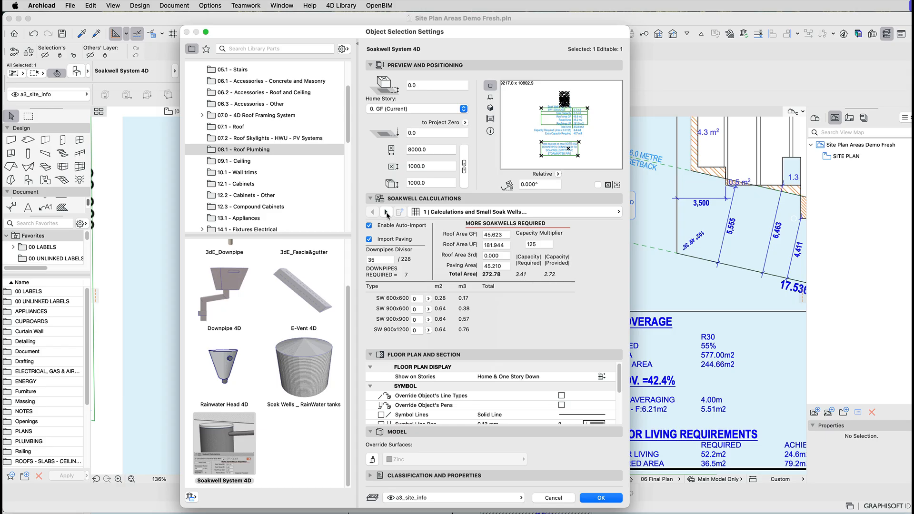
click(387, 212)
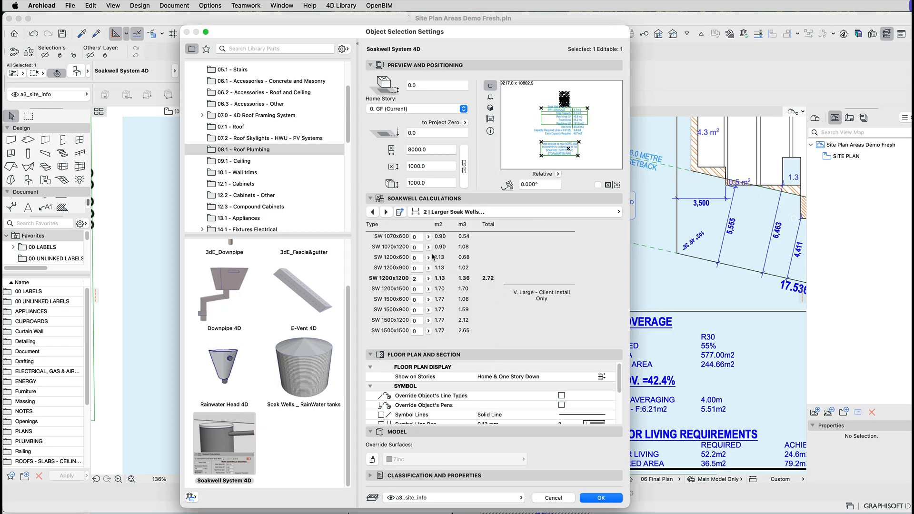
click(428, 247)
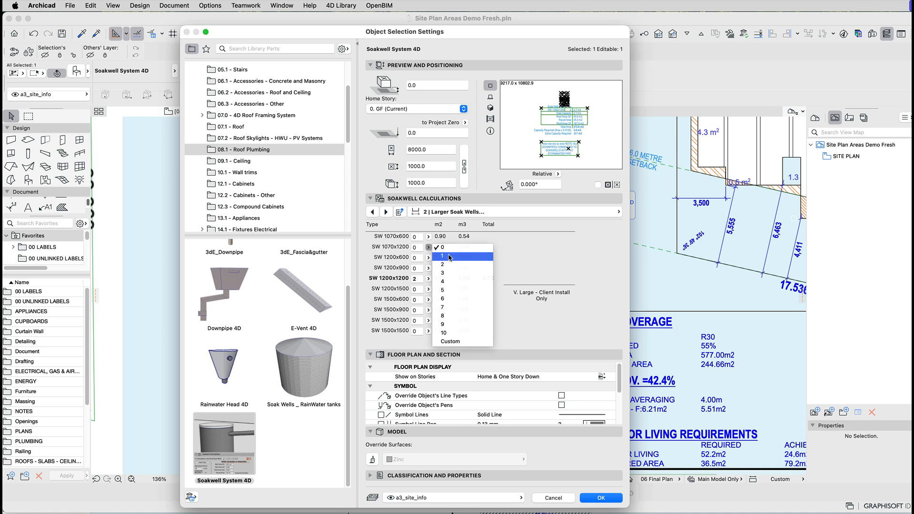
click(450, 257)
click(373, 213)
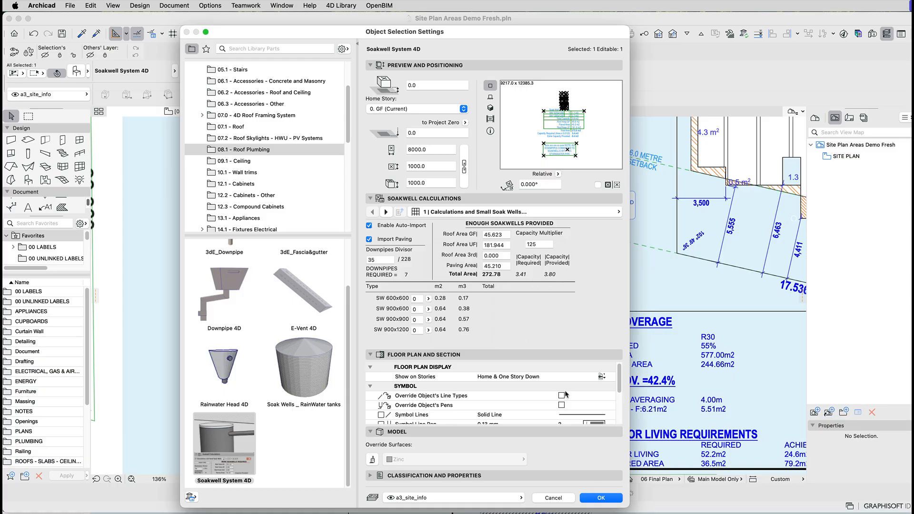
click(605, 500)
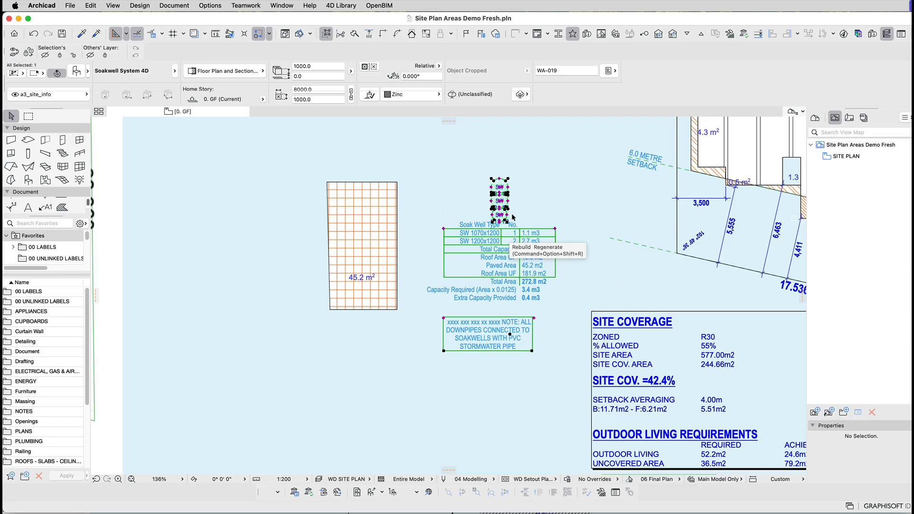
Shift the Soakwell System 4D object slightly and place its uppermost soakwell in the front setback beside the 5,810 dimension.
click(555, 223)
middle_drag(555, 224, 382, 293)
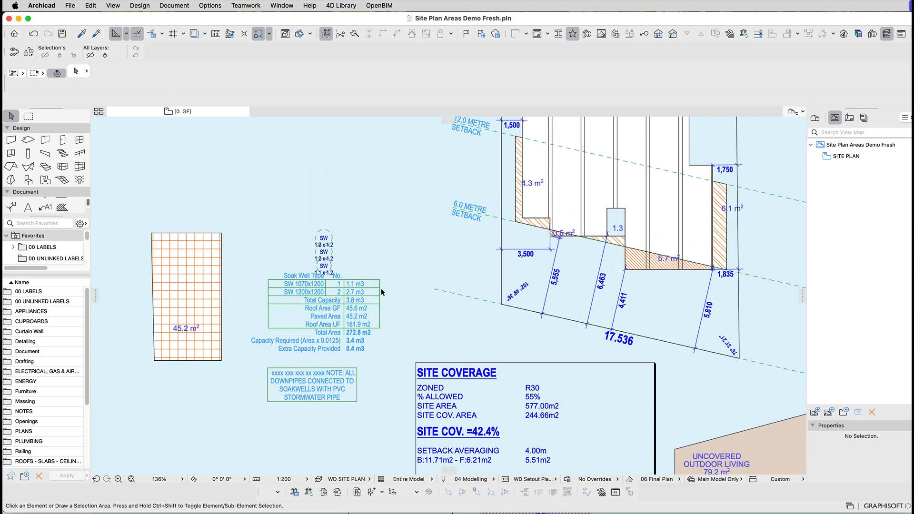
click(381, 281)
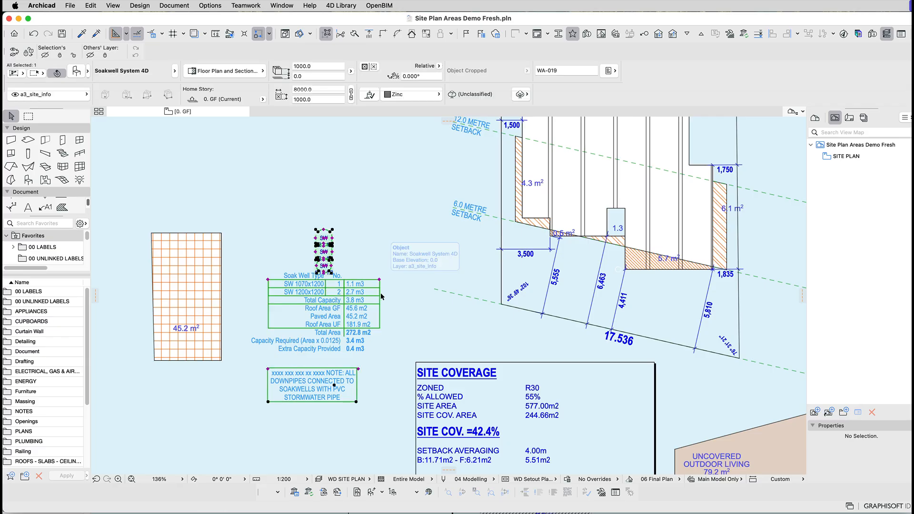
drag(379, 280, 386, 305)
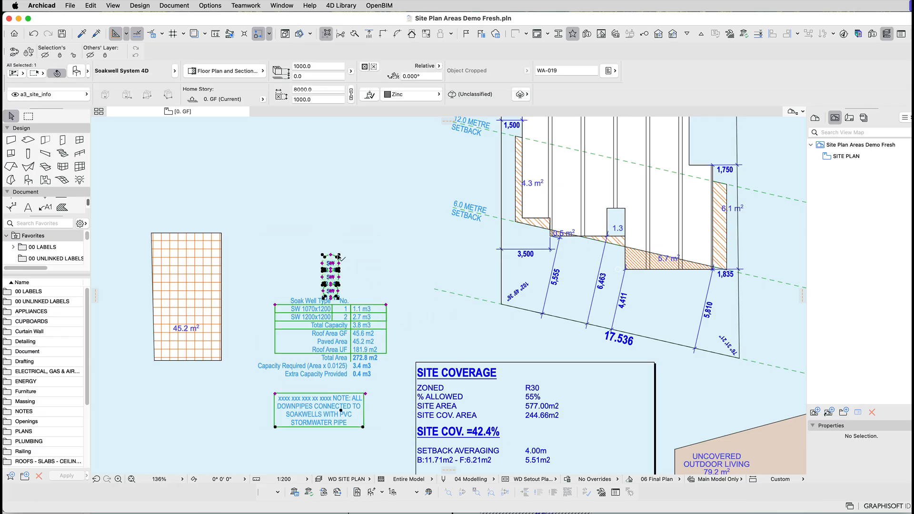
drag(333, 257, 676, 306)
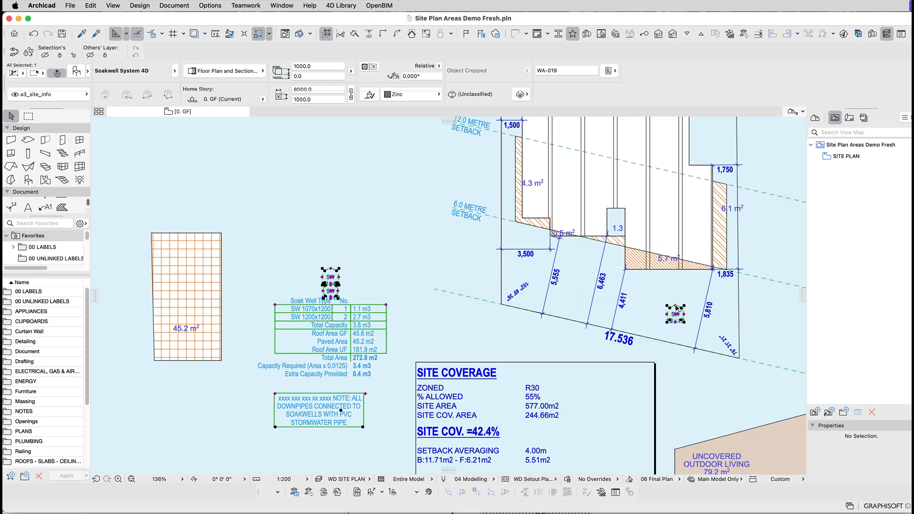
Move the second soakwell to the rear yard, between the building and the 17.250 boundary.
click(331, 268)
scroll(634, 219, up, 10)
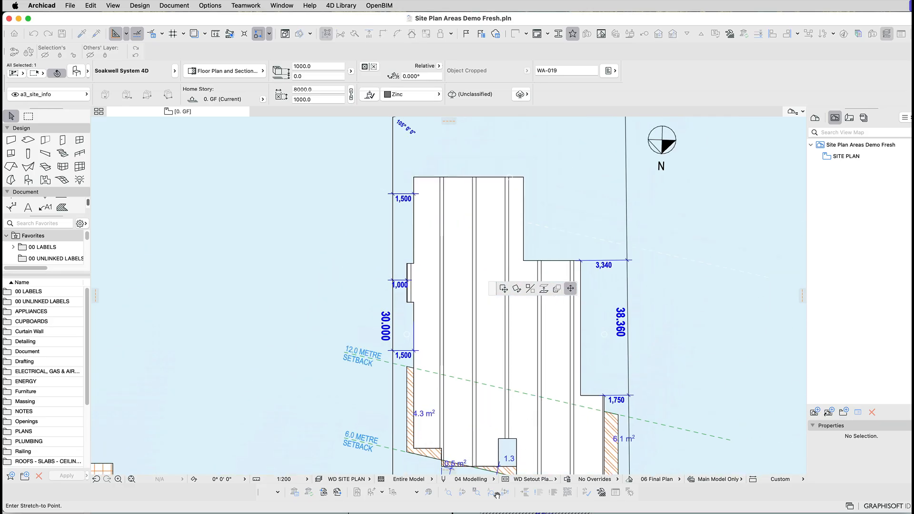
scroll(528, 224, up, 4)
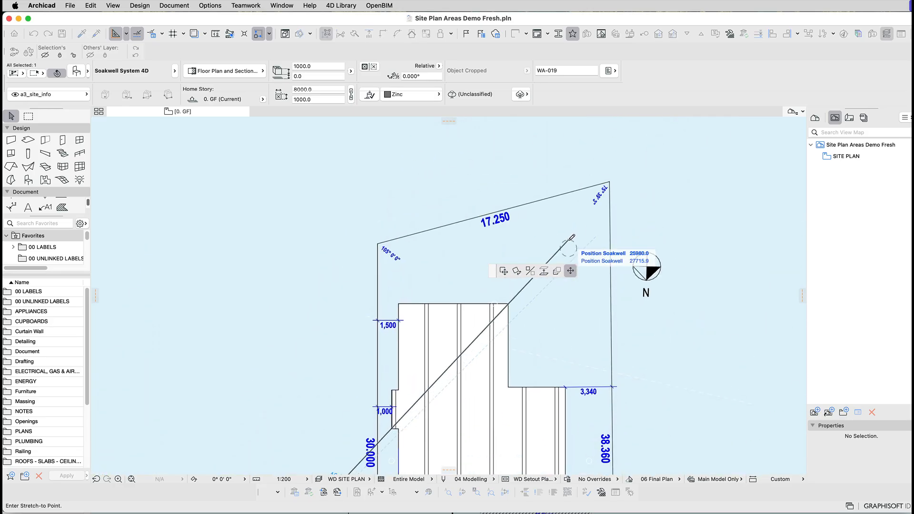
click(551, 253)
scroll(418, 290, down, 10)
scroll(422, 294, down, 5)
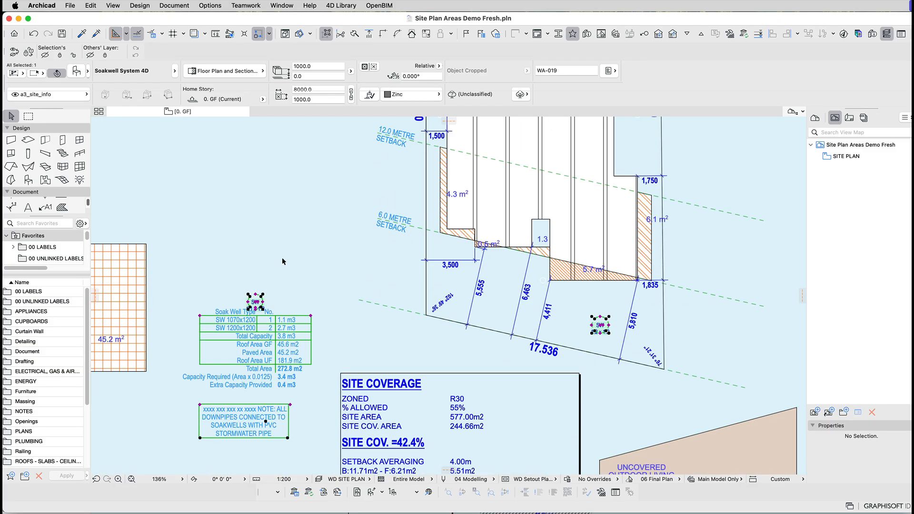
Move the remaining soakwell into the front setback, between the 5,555 and 6,463 dimensions.
click(264, 307)
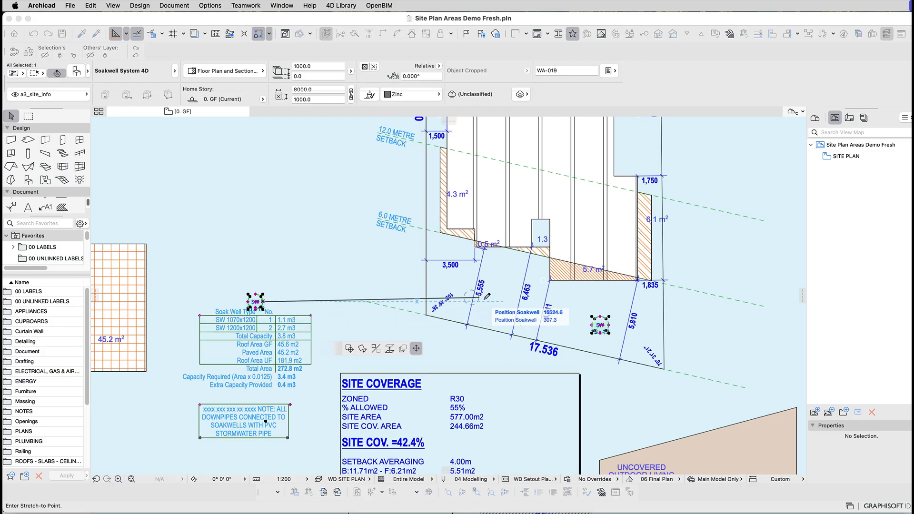
click(498, 310)
scroll(502, 303, down, 1)
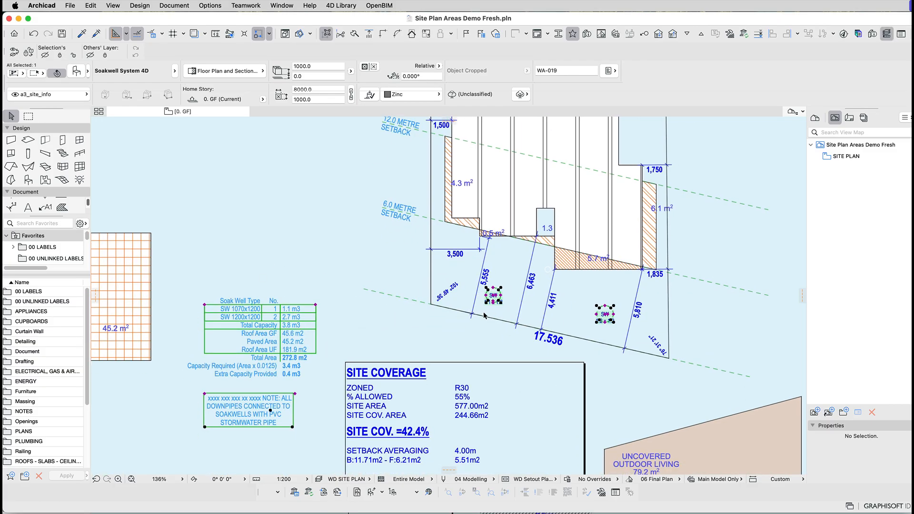
Move the soakwell calculation table to the empty area below the SET-BACK AVERAGING table.
click(314, 315)
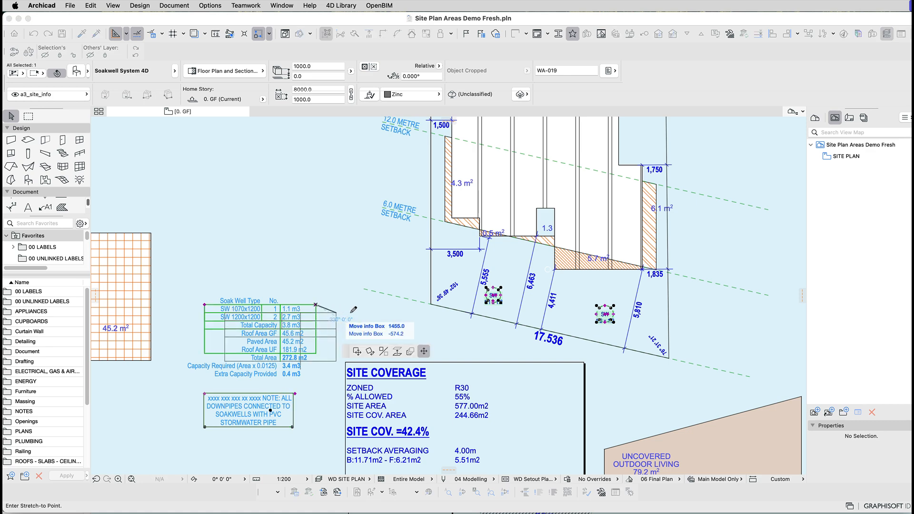
click(359, 309)
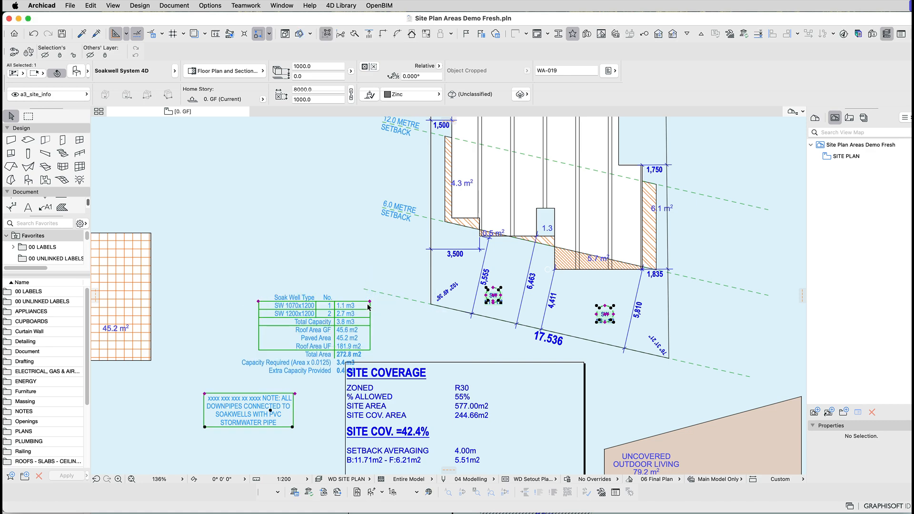
middle_drag(360, 309, 347, 202)
click(344, 195)
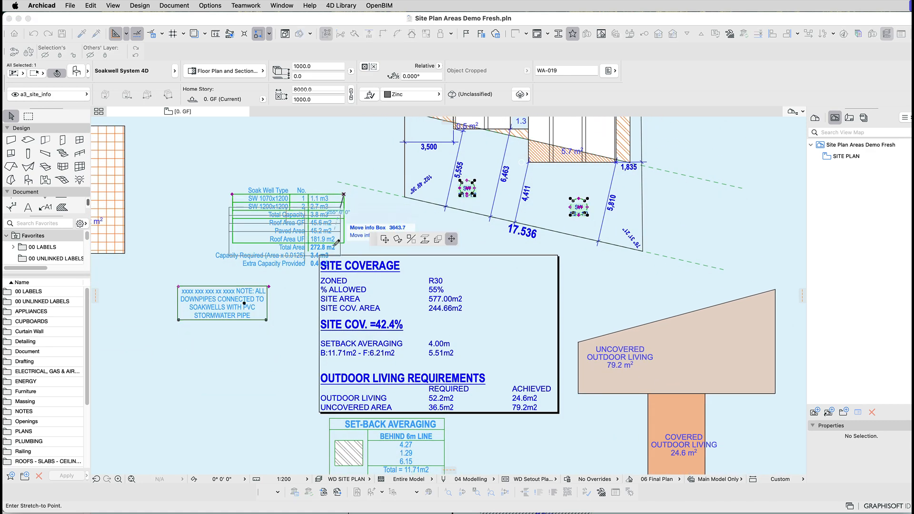
middle_drag(327, 434, 303, 261)
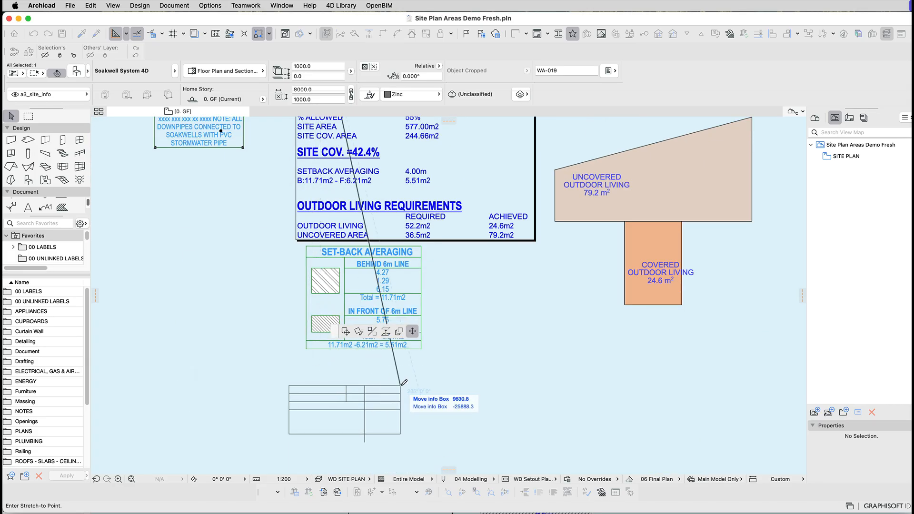
click(415, 373)
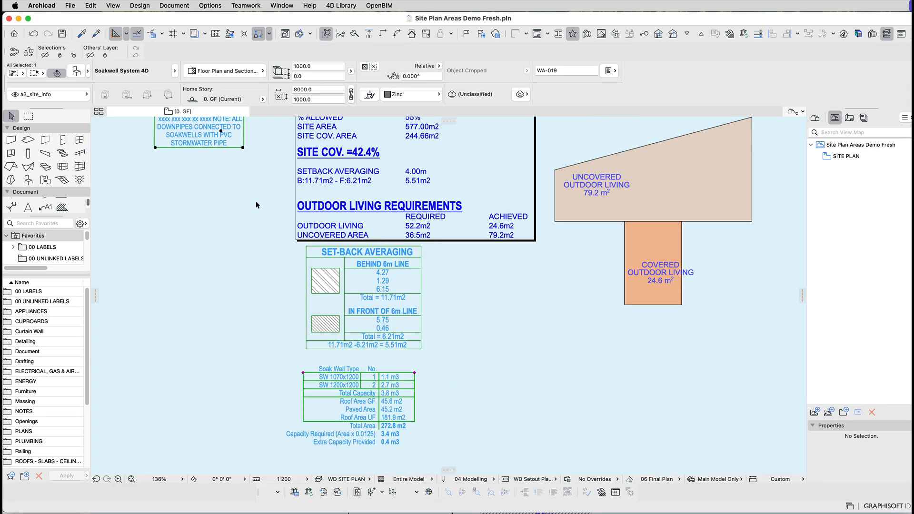
Move the stormwater downpipe note box directly beneath the soakwell calculation table, keeping its width.
scroll(251, 172, up, 3)
click(245, 144)
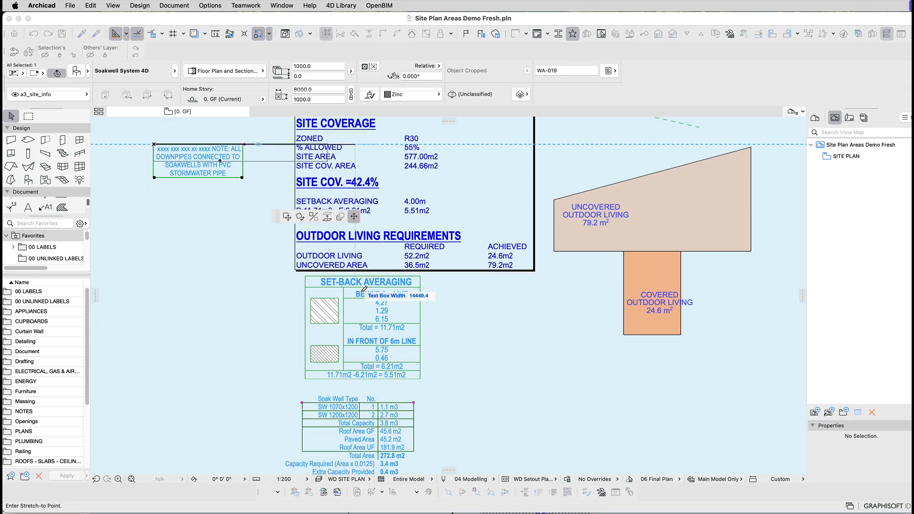
key(Escape)
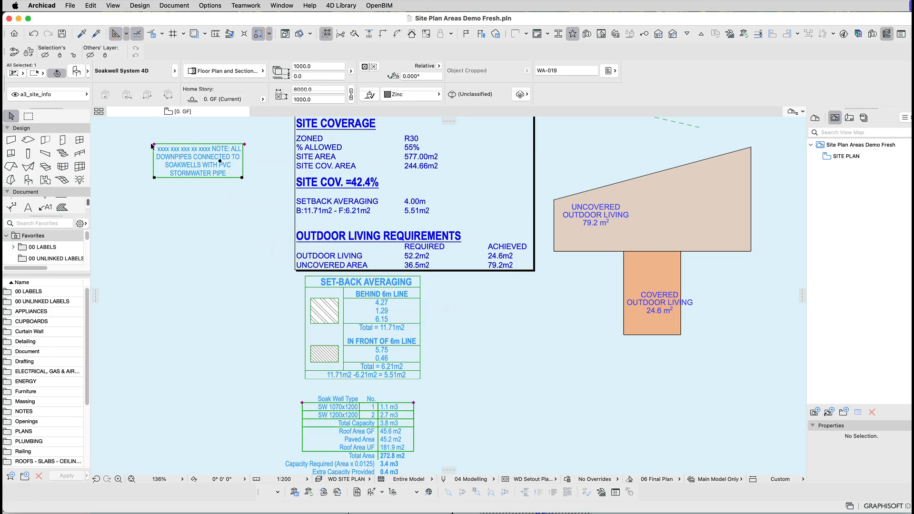
click(154, 145)
scroll(331, 116, down, 10)
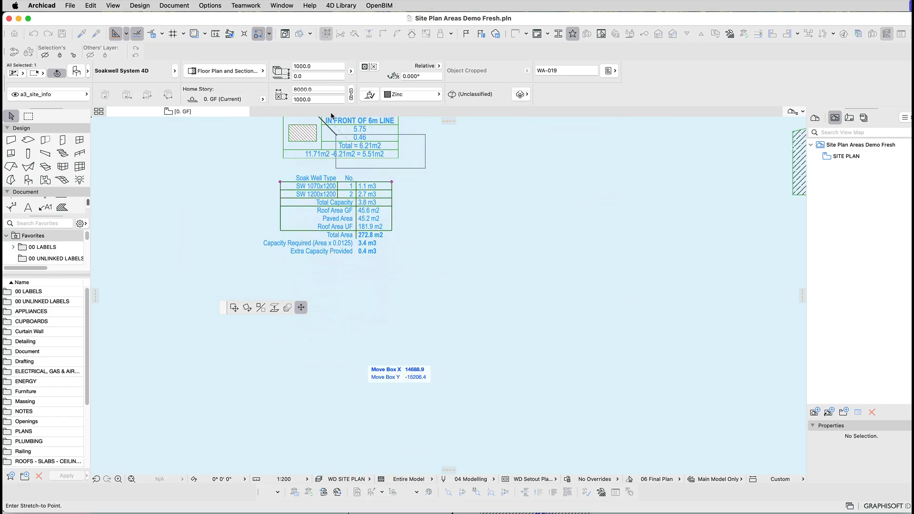
click(287, 265)
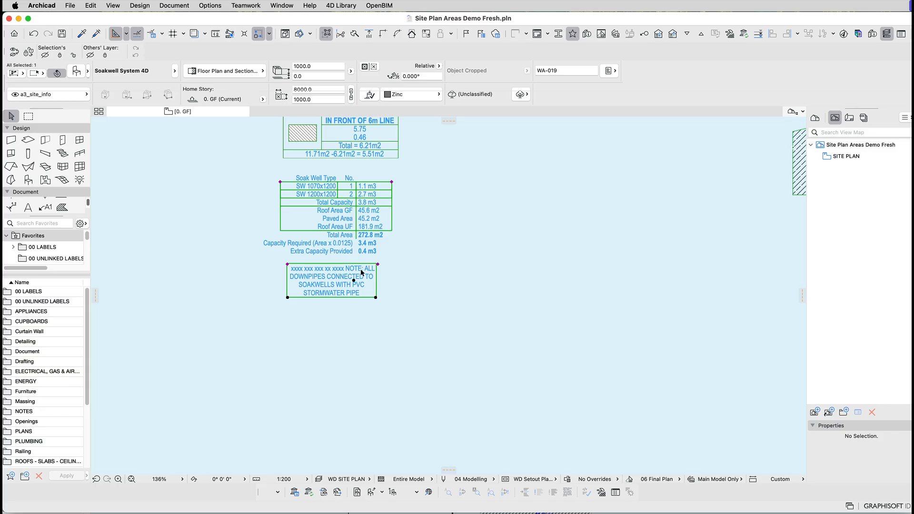
scroll(362, 272, up, 3)
scroll(362, 272, right, 2)
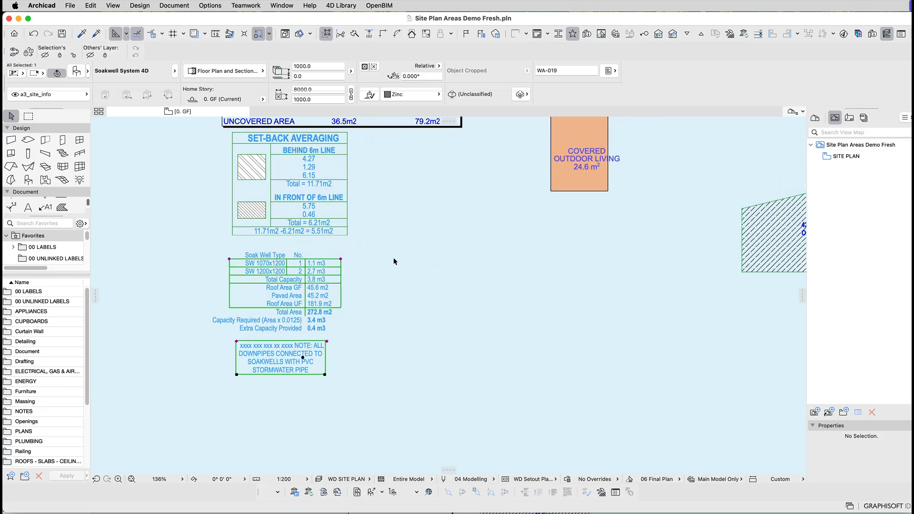
Deselect the soakwell objects and open the 4D Object and Door Clearances page of the WD Setout Plan MVO's 4D Library options.
scroll(391, 256, down, 5)
middle_drag(390, 250, 350, 374)
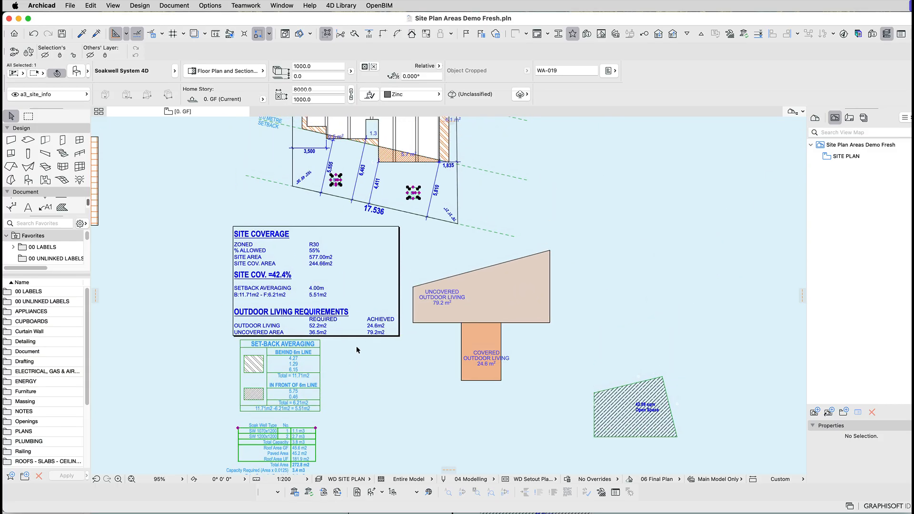
click(409, 374)
middle_drag(396, 327, 386, 389)
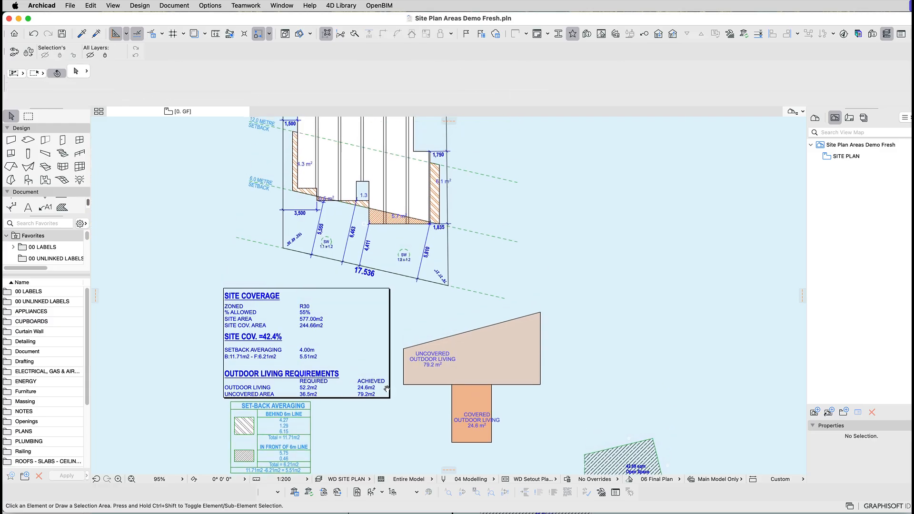
click(506, 480)
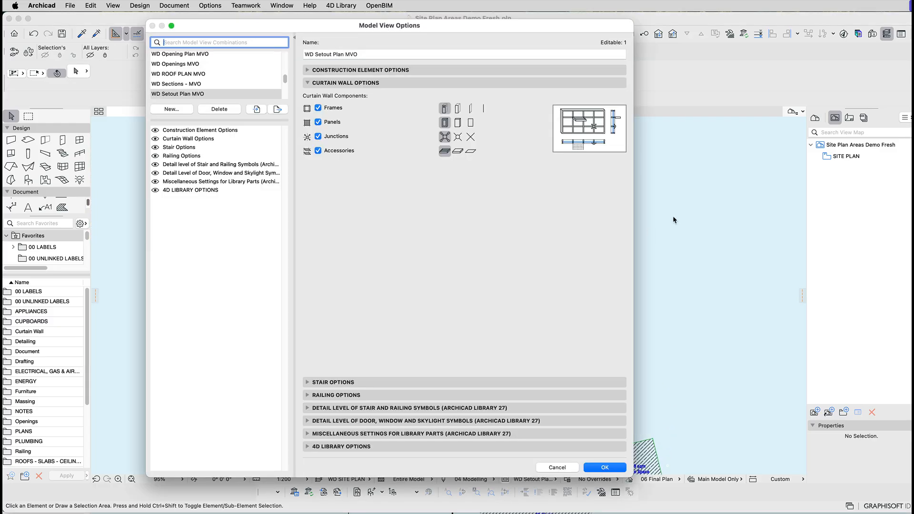
click(326, 448)
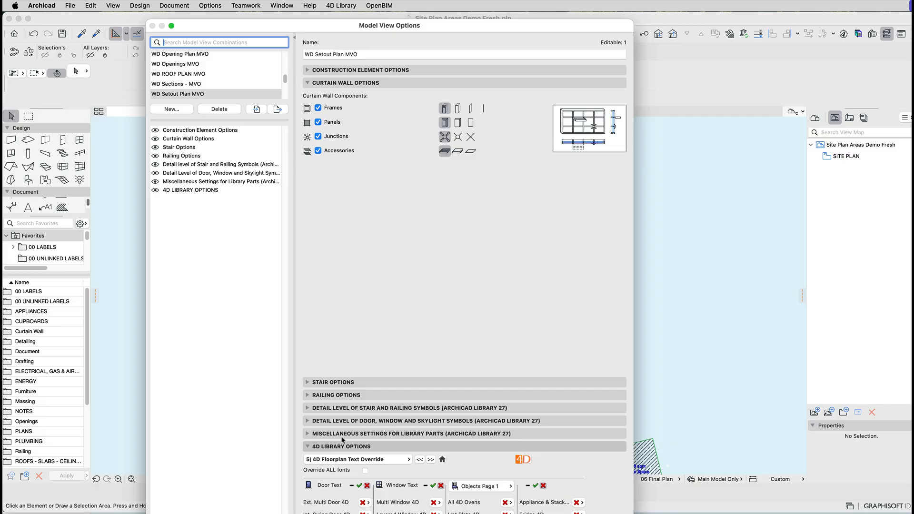
click(335, 83)
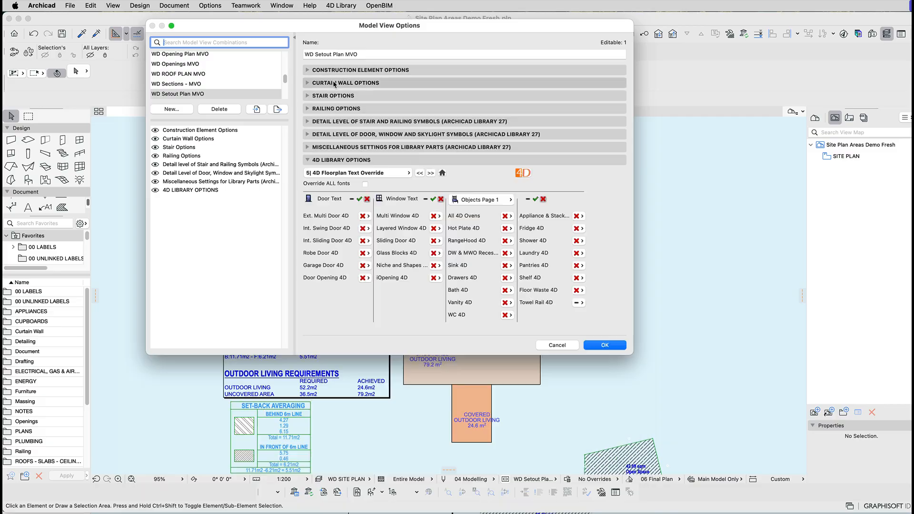
click(396, 174)
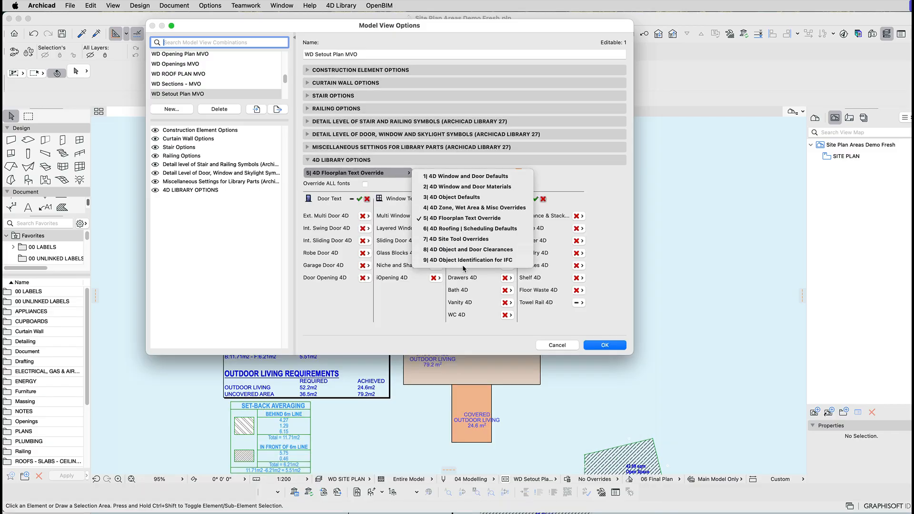
click(495, 251)
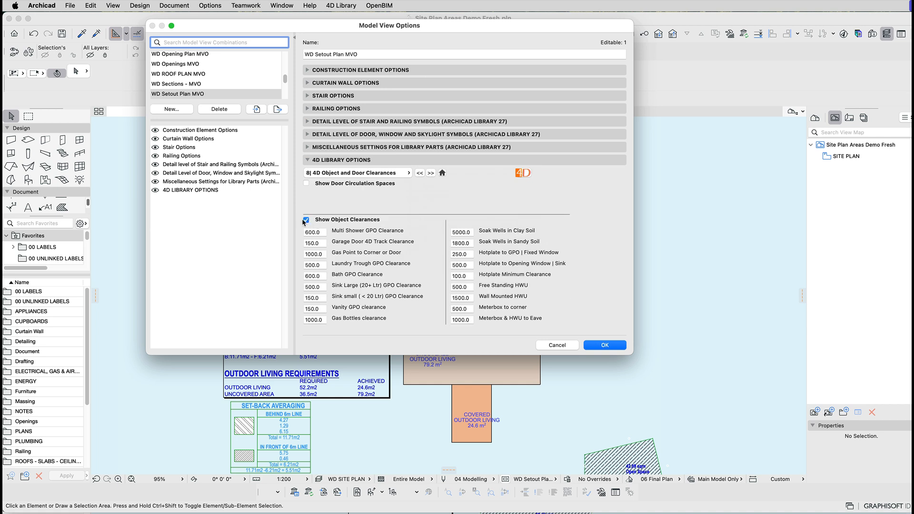
Enable Show Object Clearances with 5000 for soakwells in clay soil and 1800 in sandy soil, and apply the model view options.
click(470, 232)
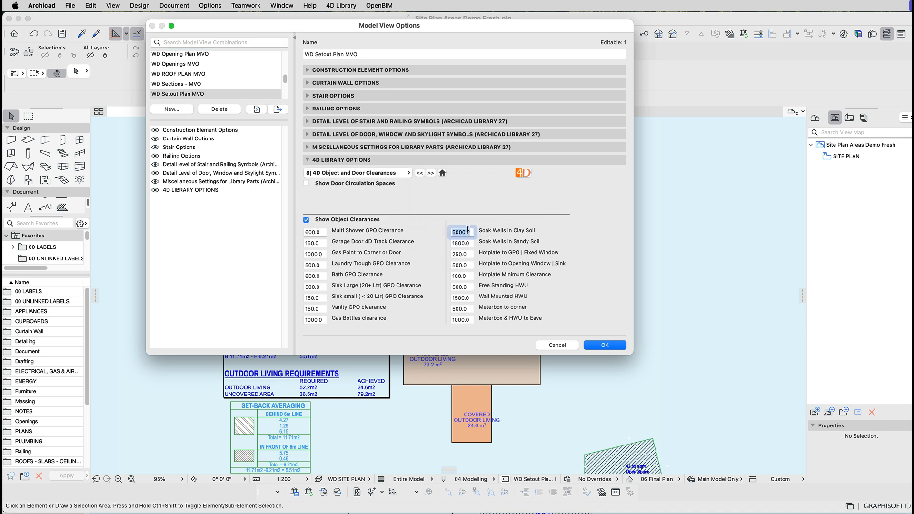
click(467, 242)
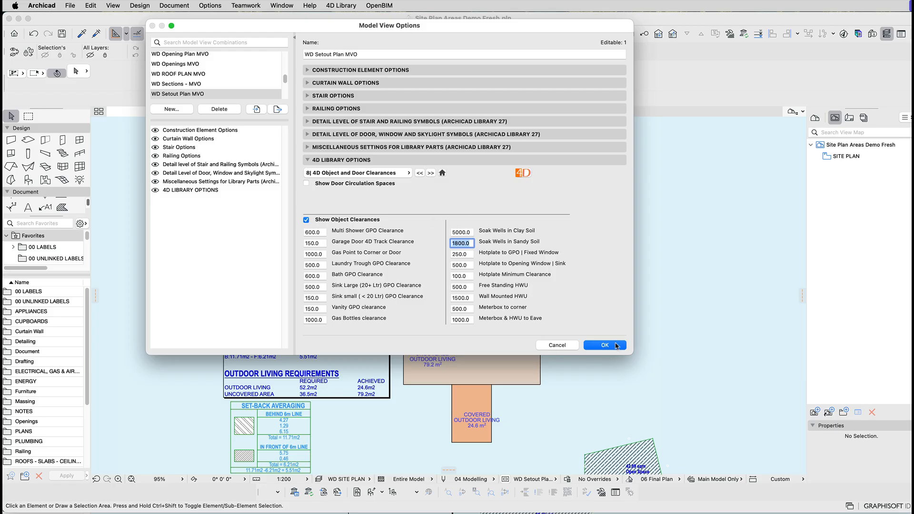
click(607, 344)
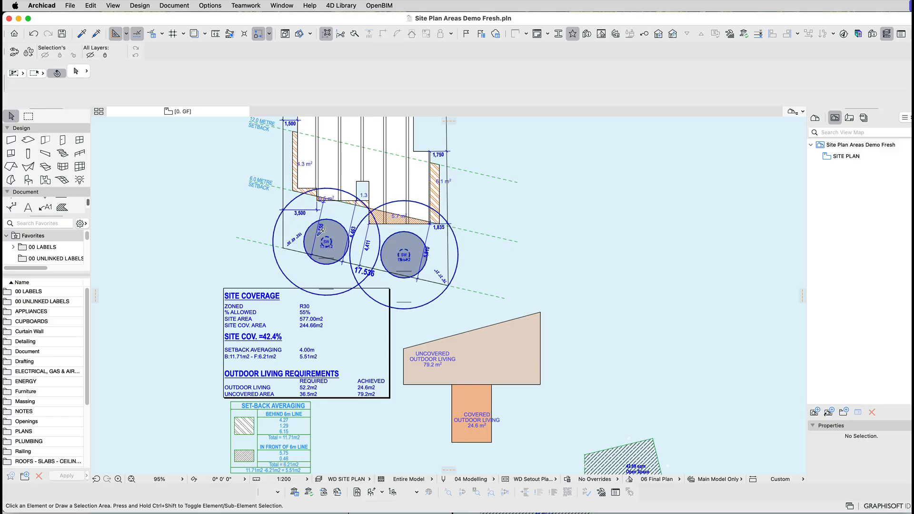
Examine the clearance circles around the two front soakwells and the rear soakwell relative to the building and boundaries.
scroll(320, 232, up, 5)
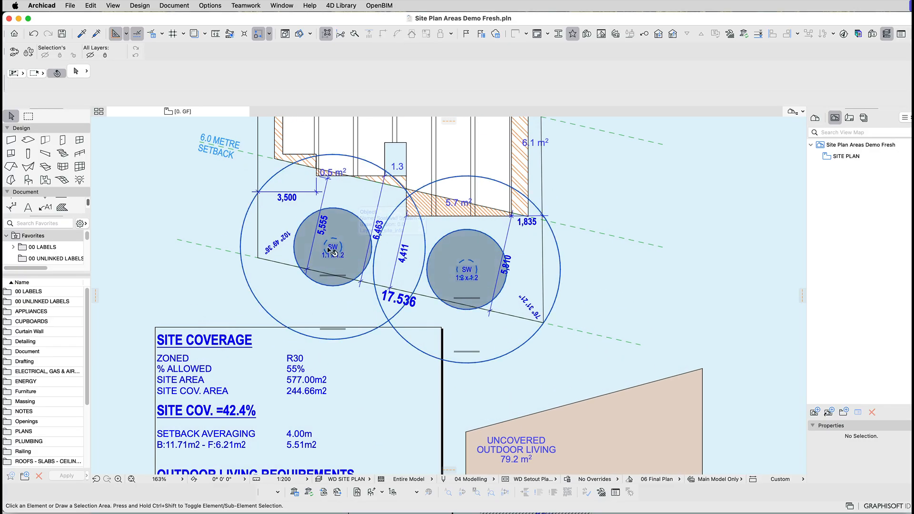
click(332, 248)
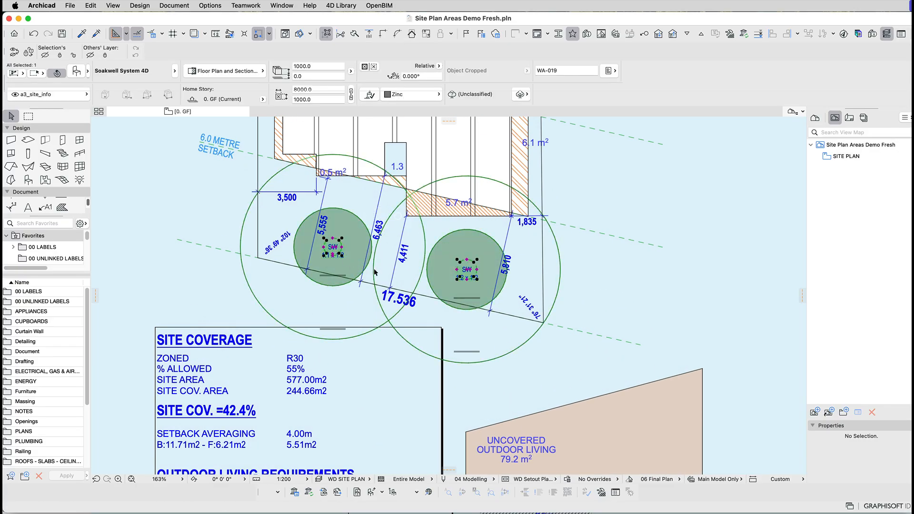
scroll(337, 251, up, 2)
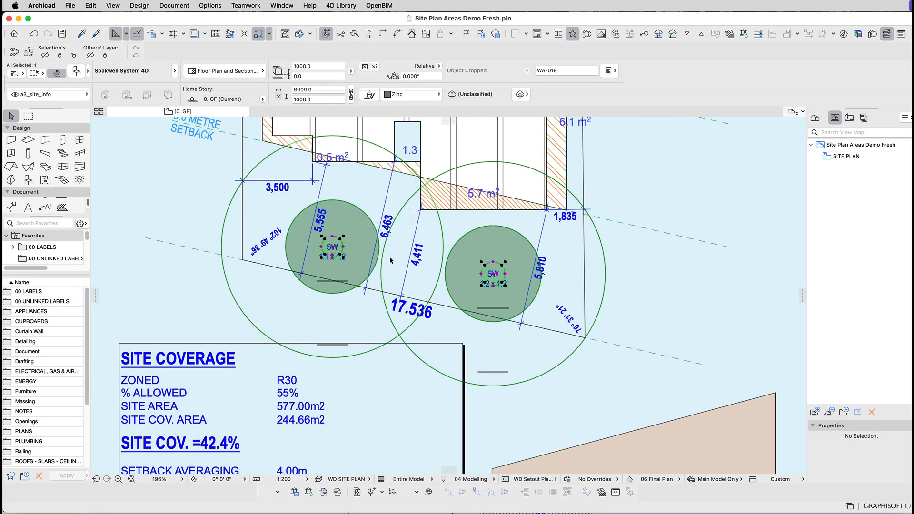
scroll(365, 336, up, 3)
scroll(397, 286, down, 5)
scroll(411, 219, up, 5)
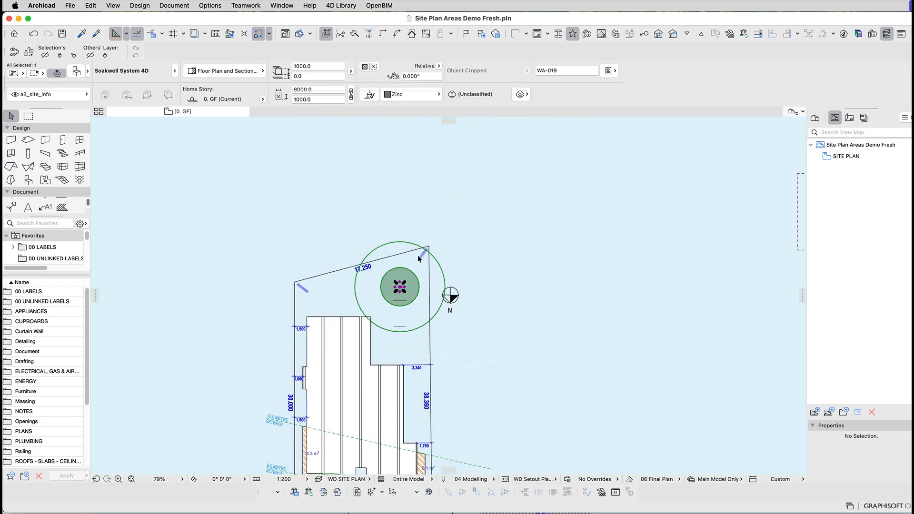
scroll(404, 287, up, 3)
scroll(404, 286, up, 3)
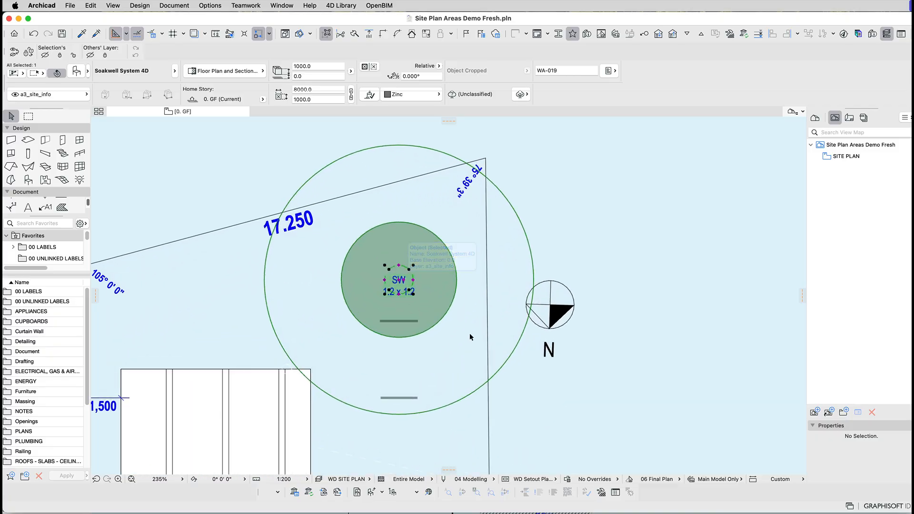
scroll(469, 333, down, 2)
middle_drag(471, 332, 496, 4)
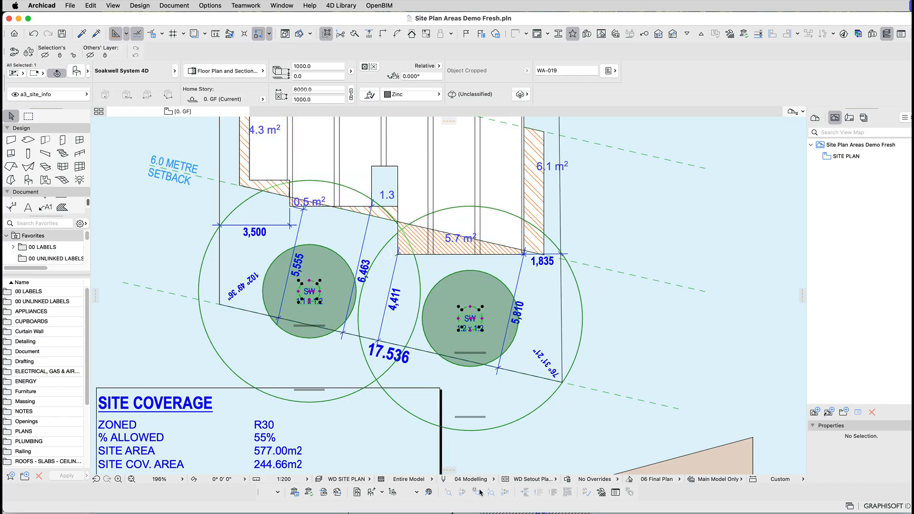
Turn Show Object Clearances off in the 4D Library model view options and deselect the soakwells.
click(506, 479)
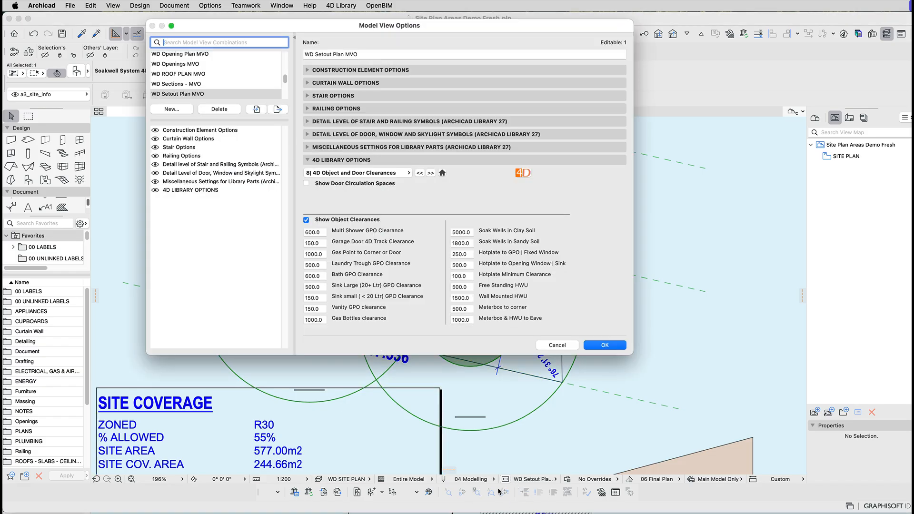
click(307, 220)
click(611, 345)
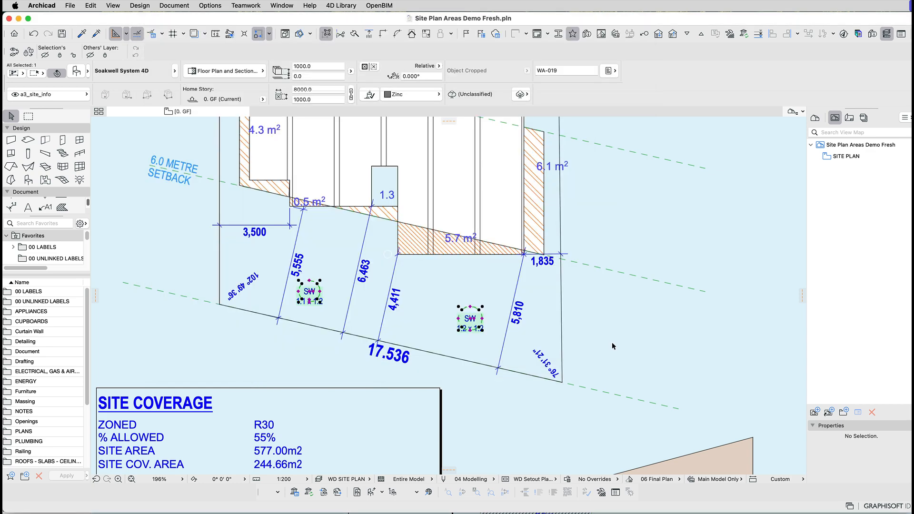
click(607, 341)
Examine the site coverage, set-back averaging and soakwell tables, the site plan setout object, and the available model view option combinations.
scroll(475, 212, down, 15)
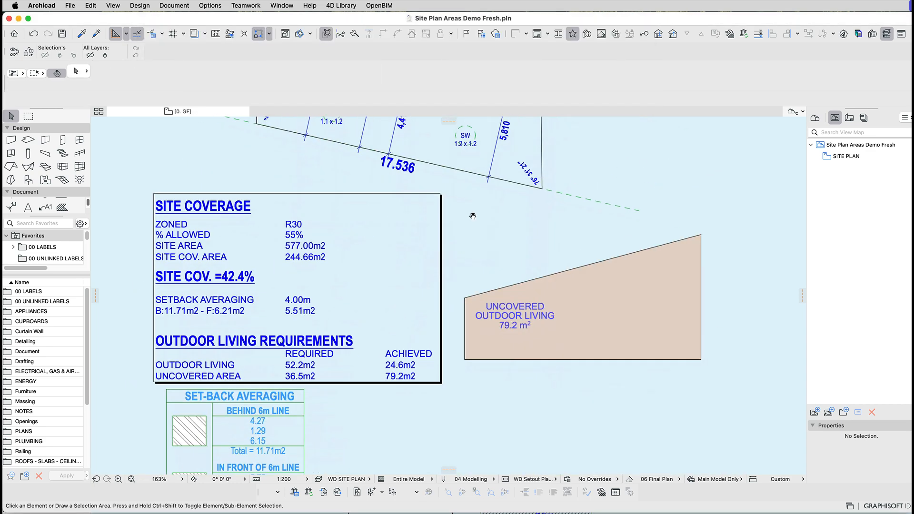
scroll(462, 334, down, 5)
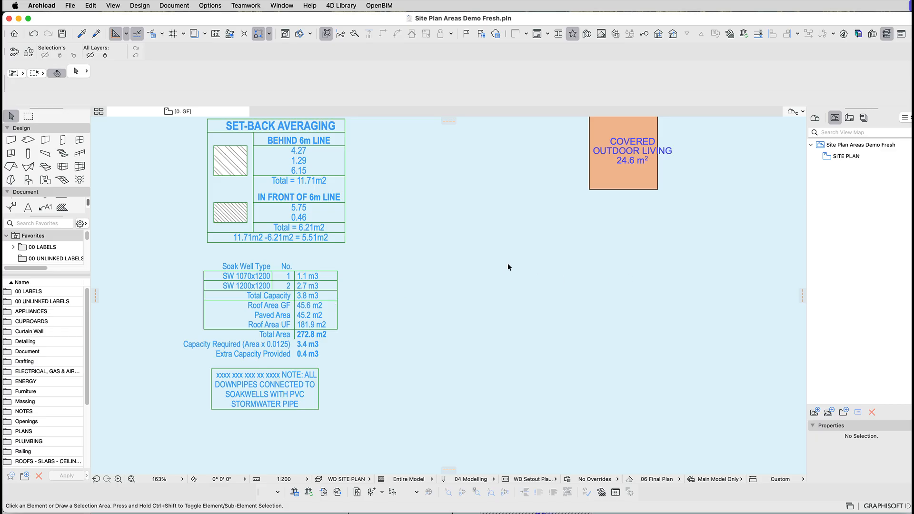
middle_drag(471, 225, 475, 312)
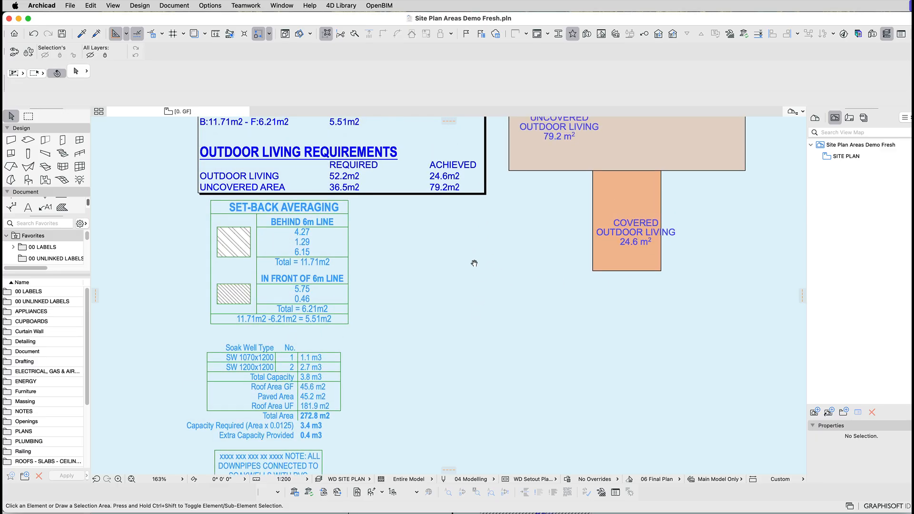
scroll(512, 267, up, 10)
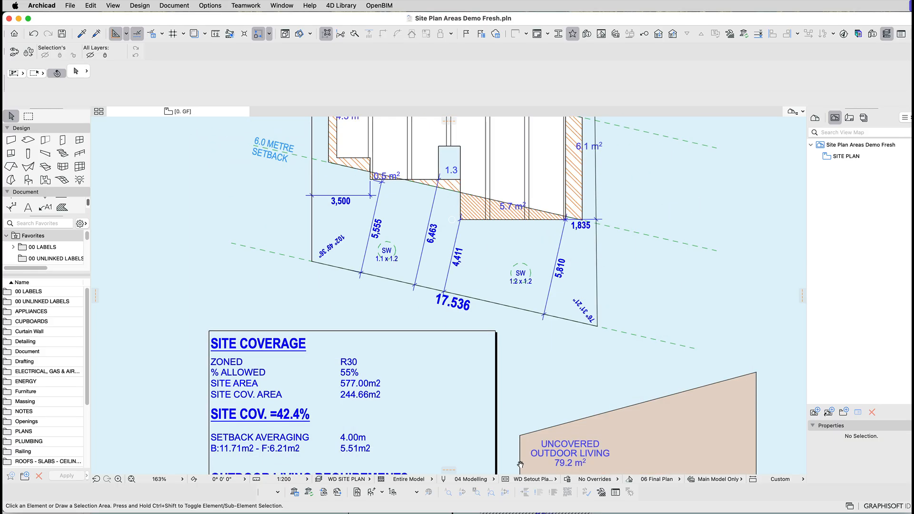
scroll(526, 375, up, 1)
scroll(529, 370, down, 3)
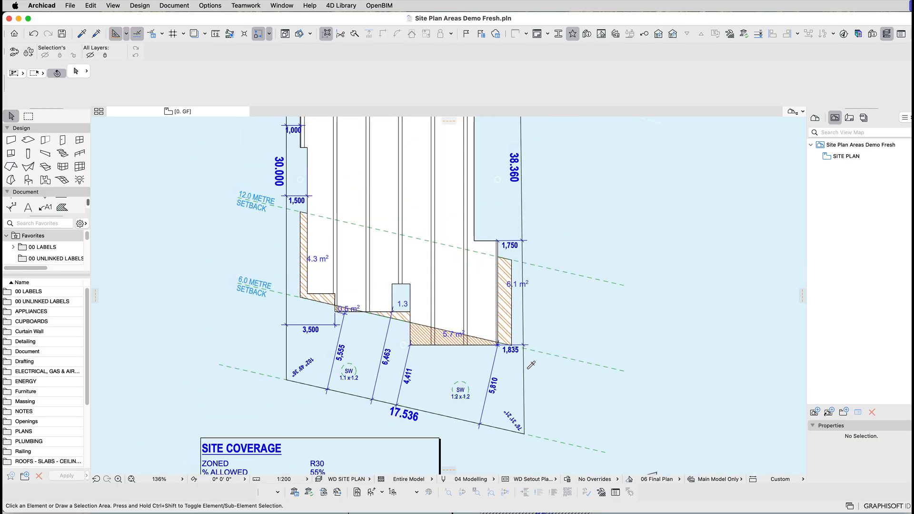
middle_drag(476, 408, 485, 288)
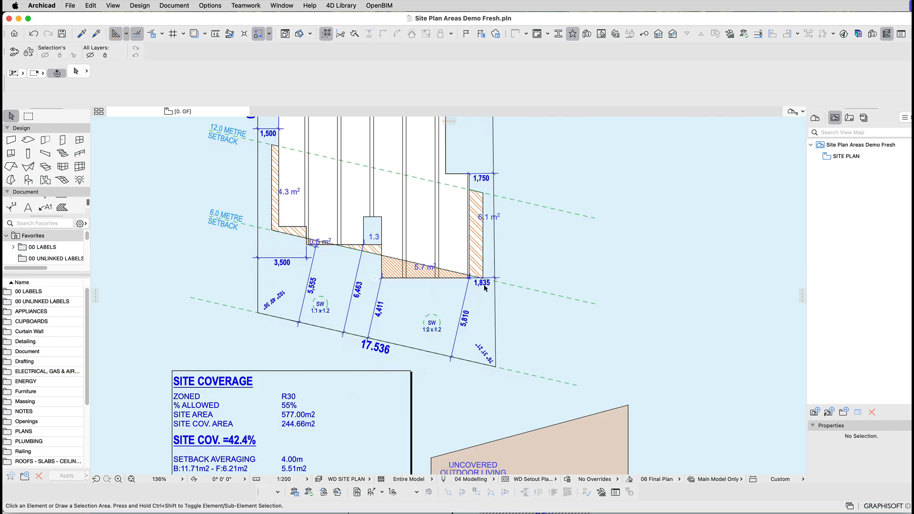
click(498, 376)
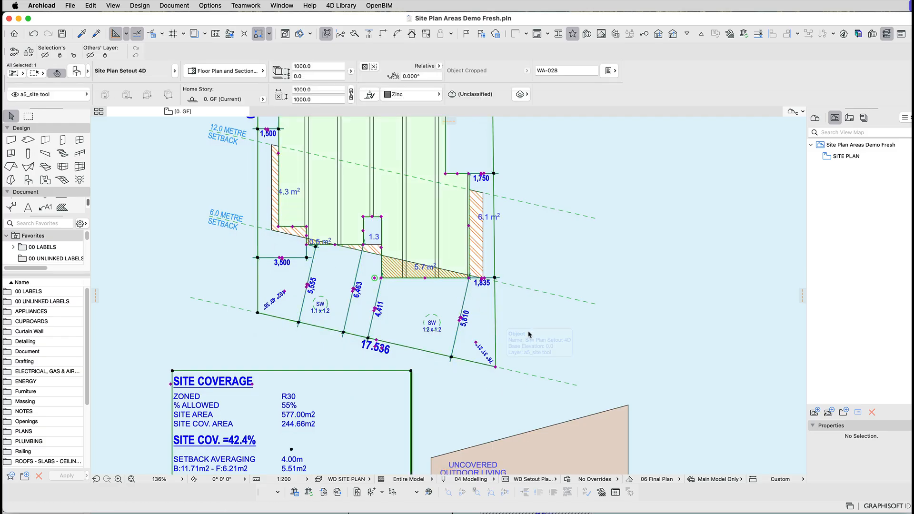
scroll(500, 451, up, 5)
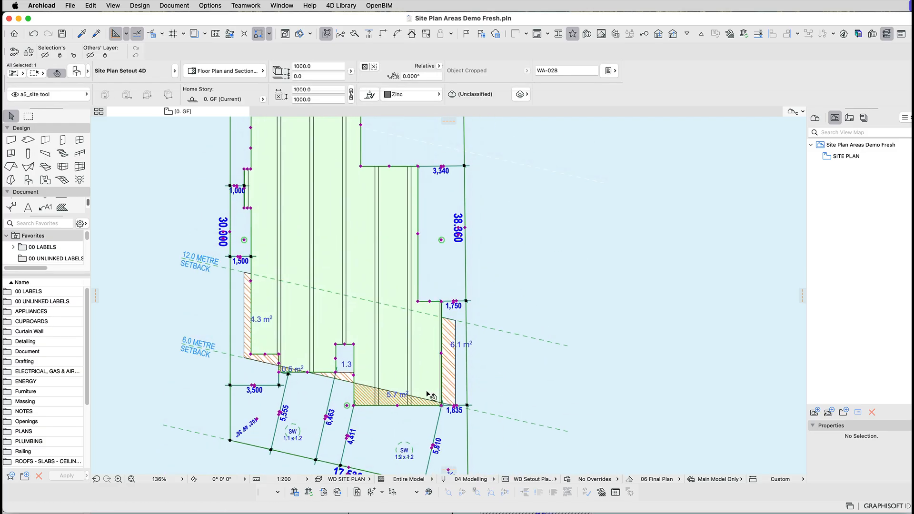
scroll(522, 389, down, 3)
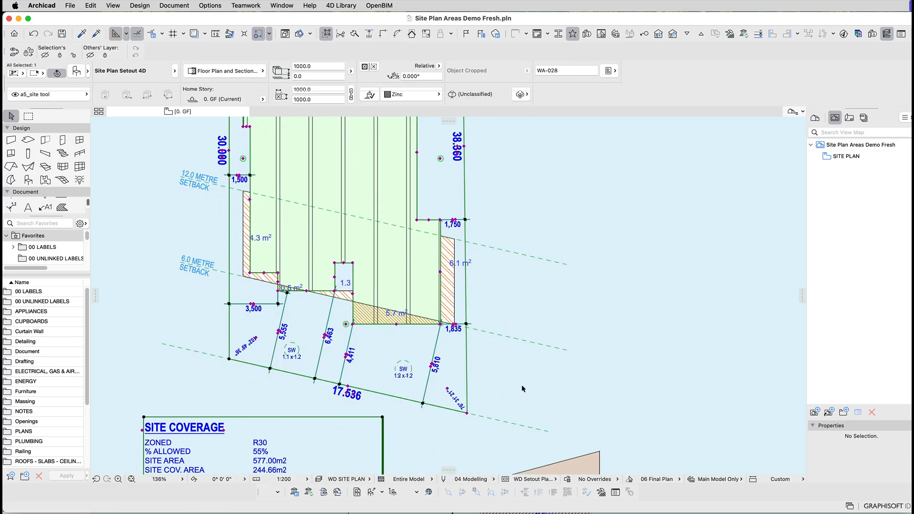
click(533, 345)
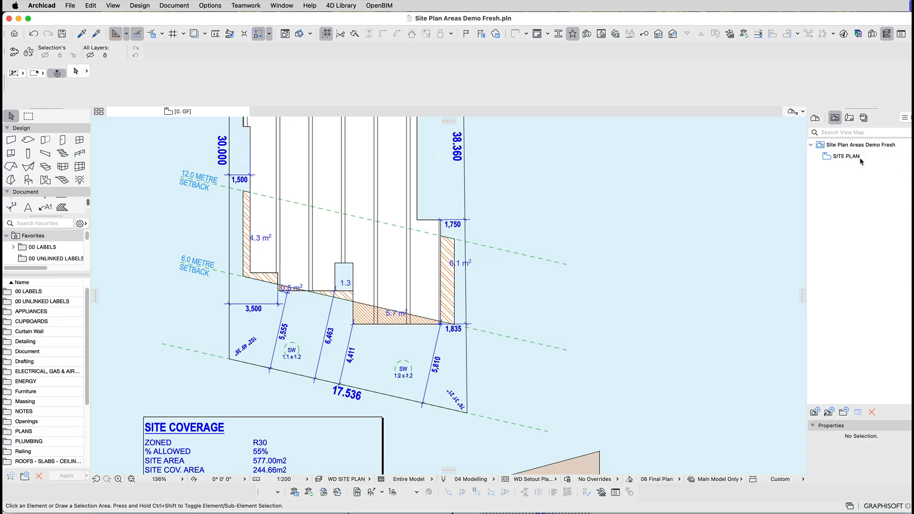
click(528, 480)
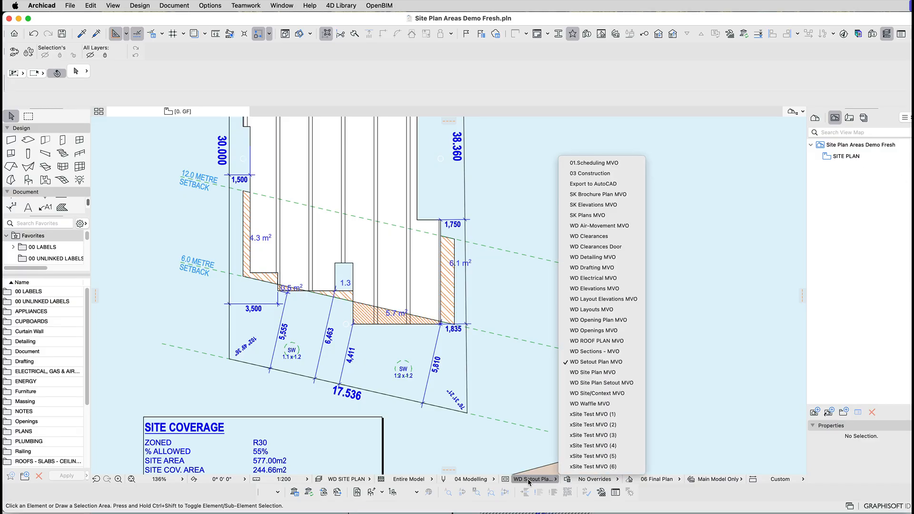
click(528, 480)
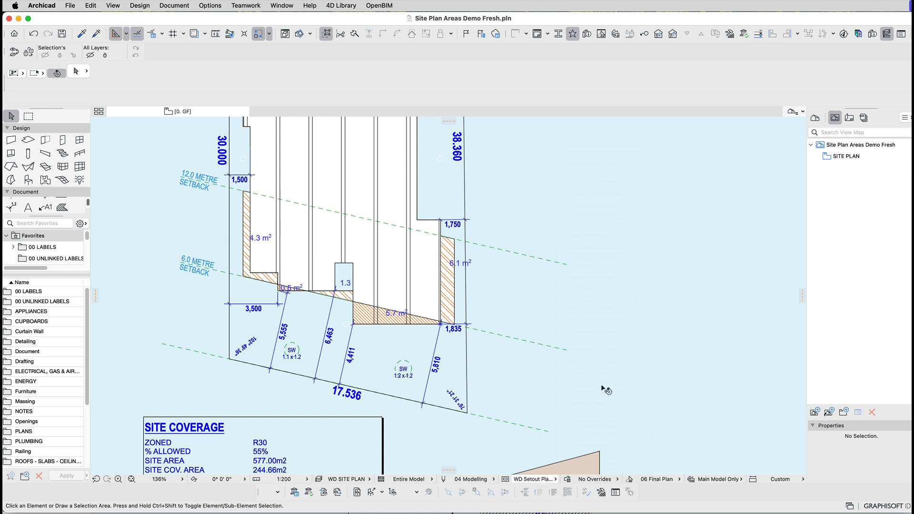
Duplicate the SITE PLAN view in the view map and rename the copy SLAB LAYOUT.
click(849, 157)
alt+drag(847, 157, 852, 194)
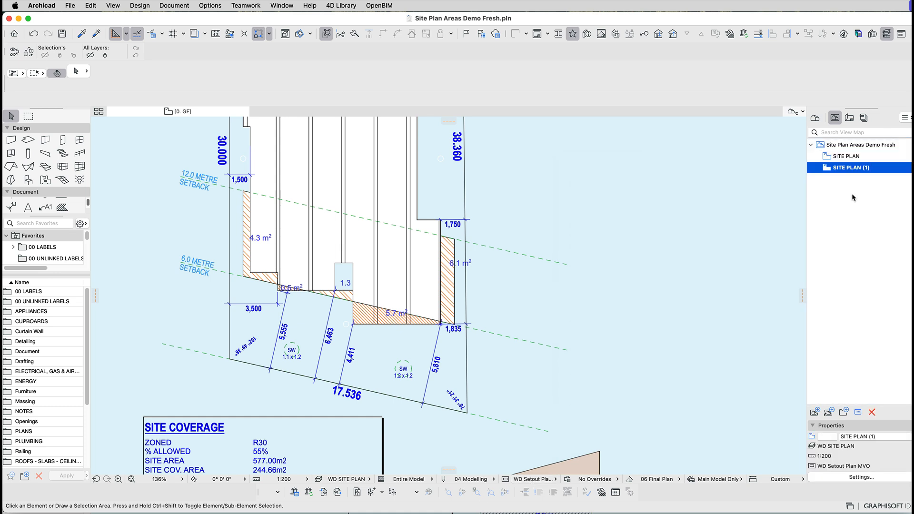
click(878, 436)
drag(852, 436, 828, 434)
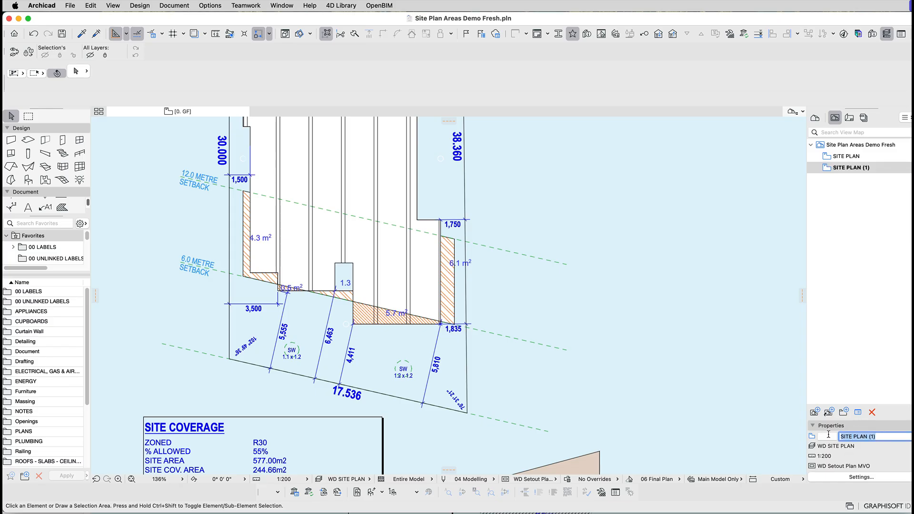
text(SLAB LAYOUT)
key(Return)
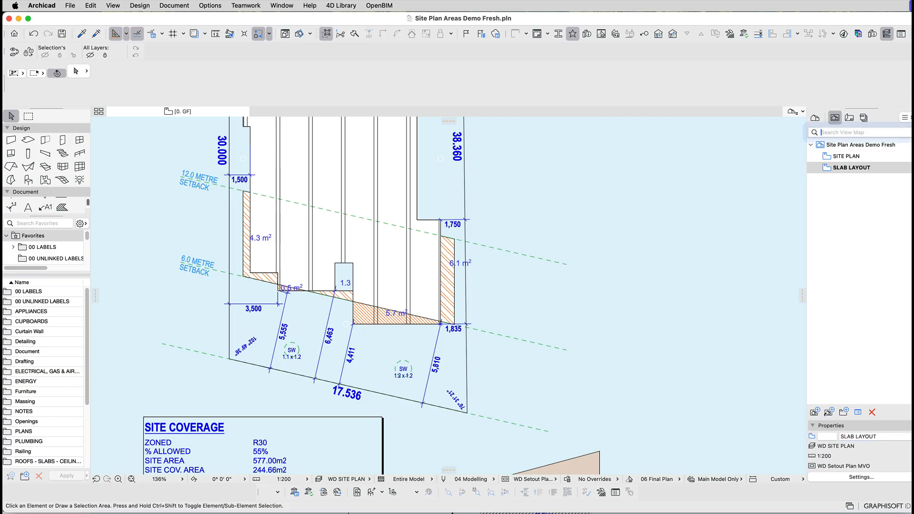
Assign the WD Setout Plan MVO model view options to the SLAB LAYOUT view in its view settings.
click(856, 157)
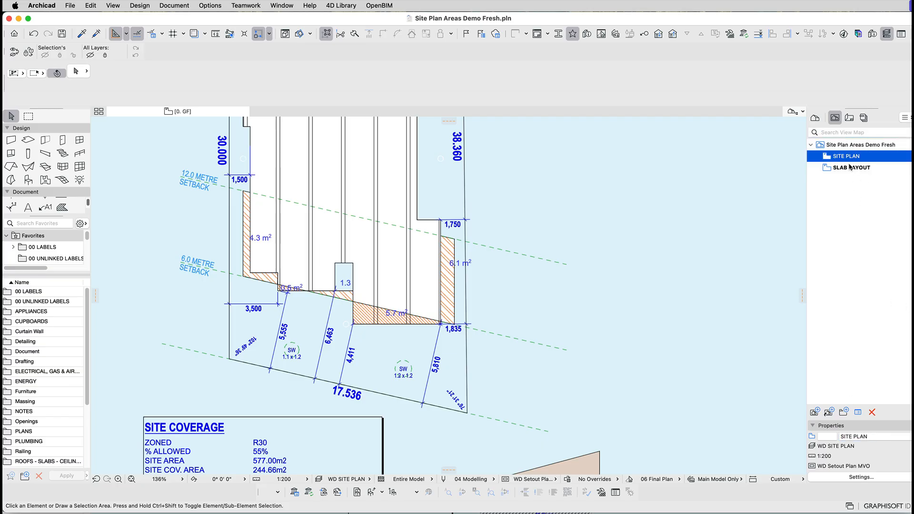
click(852, 168)
click(859, 477)
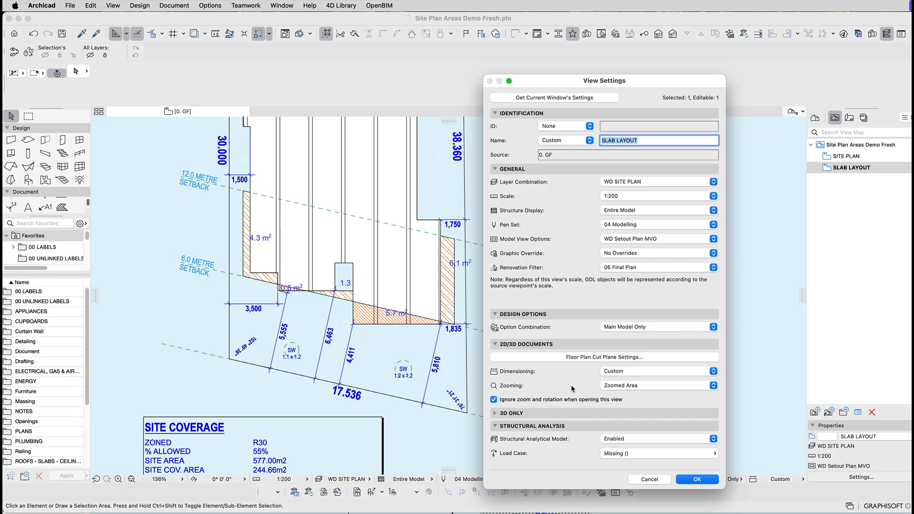
click(613, 240)
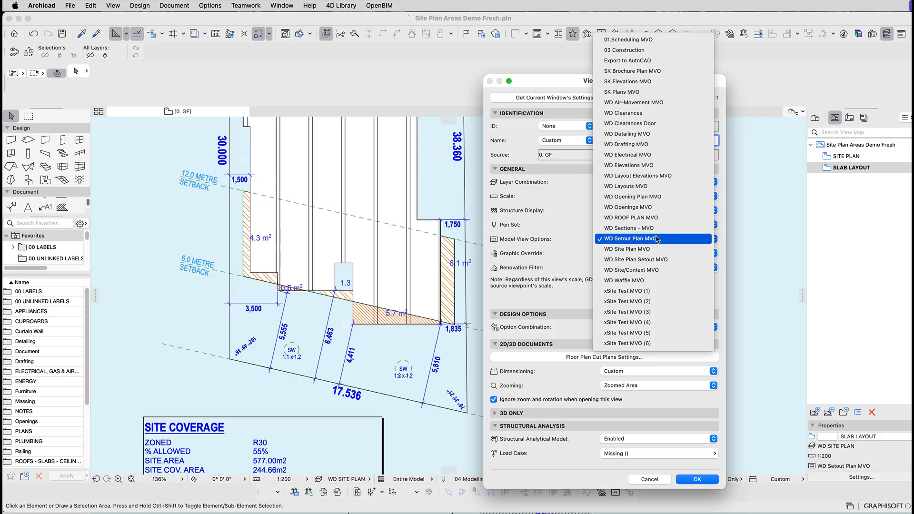
click(658, 239)
click(688, 480)
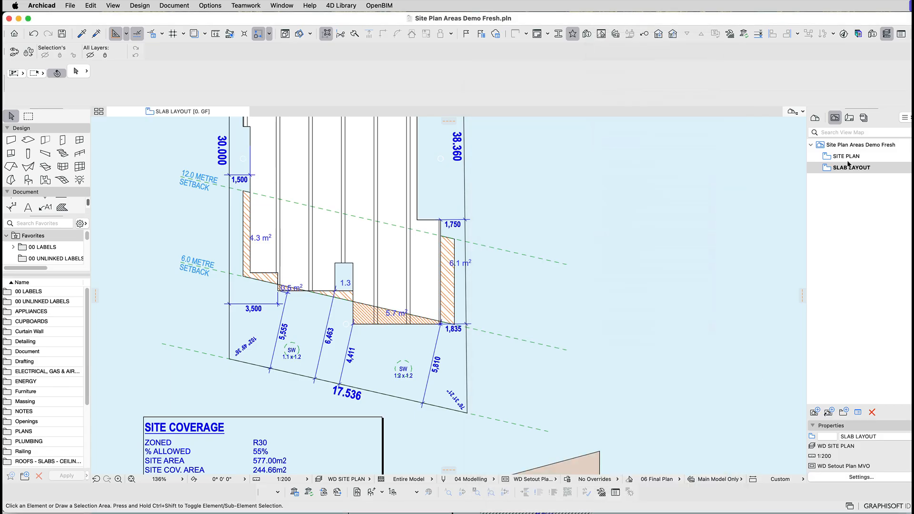
Set the SITE PLAN view's model view options to WD Site Plan MVO in its view settings.
click(846, 156)
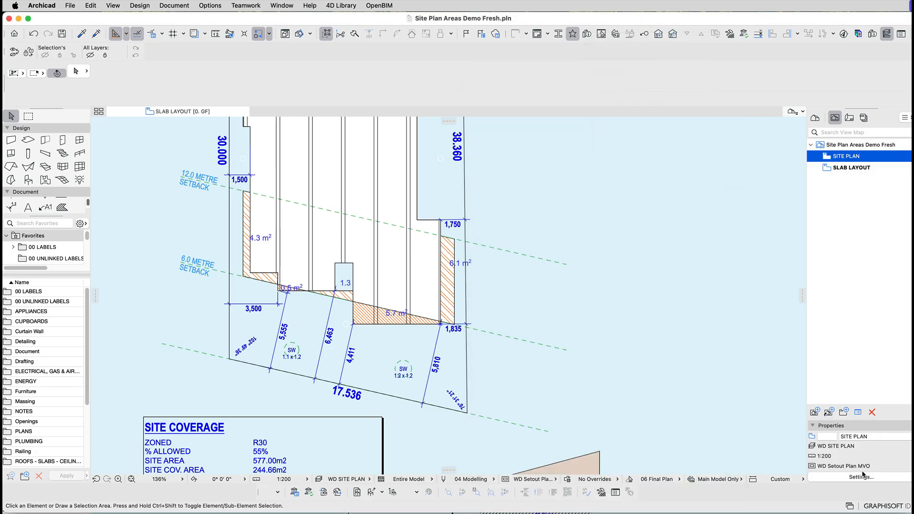
click(861, 477)
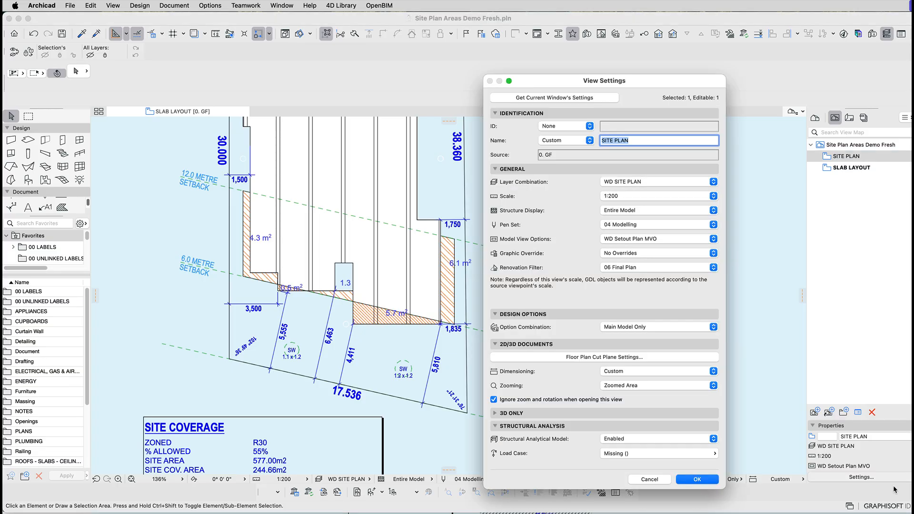
click(641, 240)
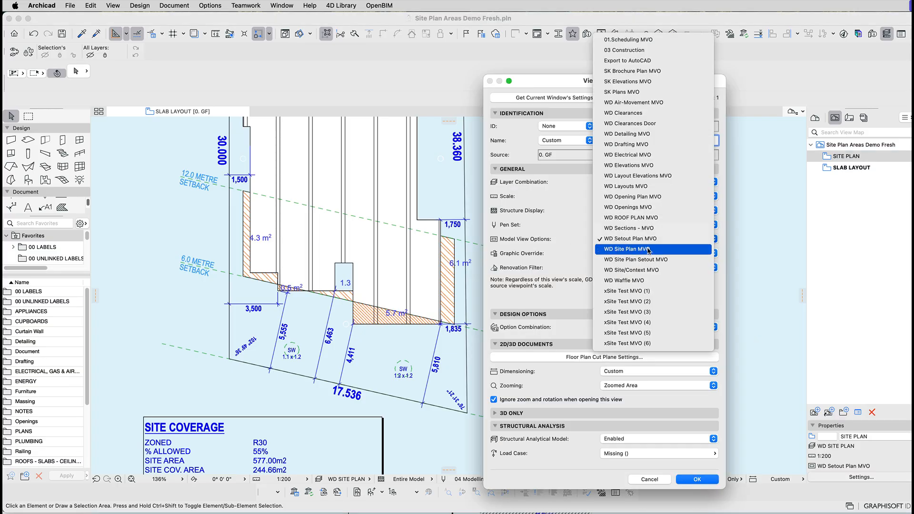
click(650, 249)
click(696, 480)
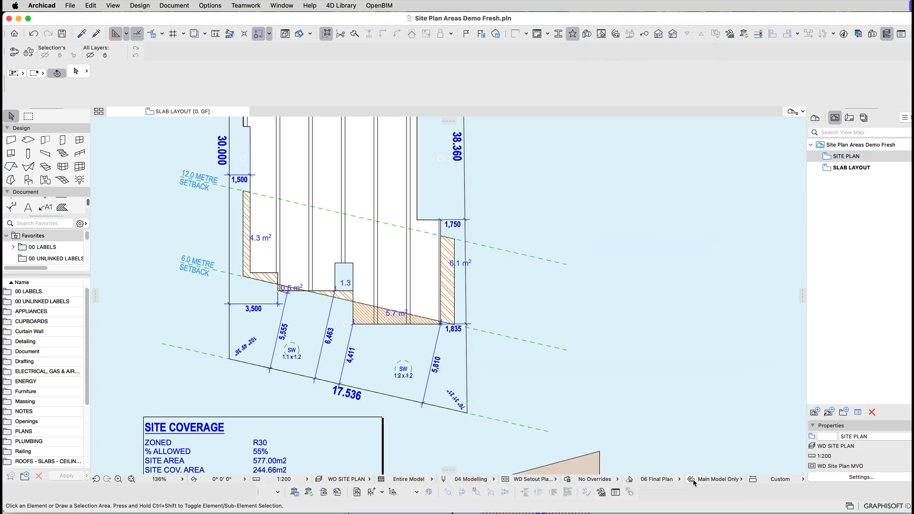
Open the SITE PLAN view and the SLAB LAYOUT view to check which model view options each one applies.
click(857, 167)
double_click(856, 157)
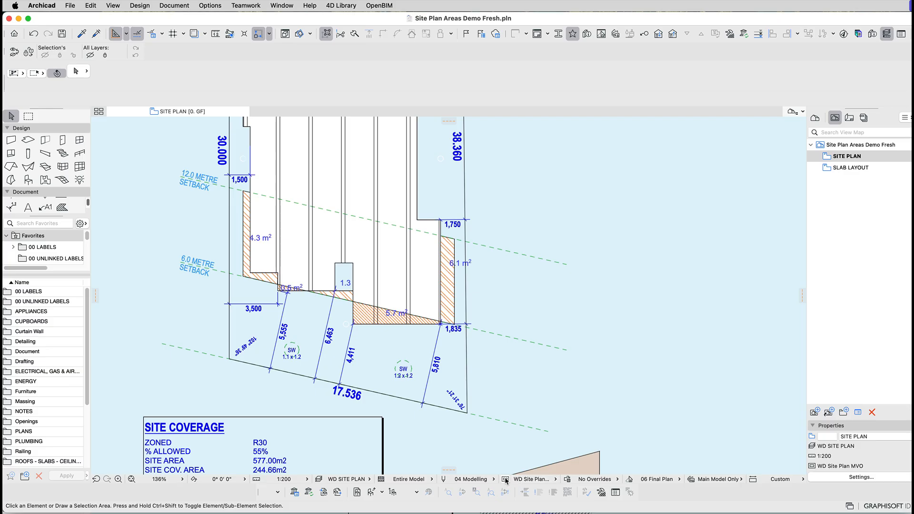
double_click(828, 170)
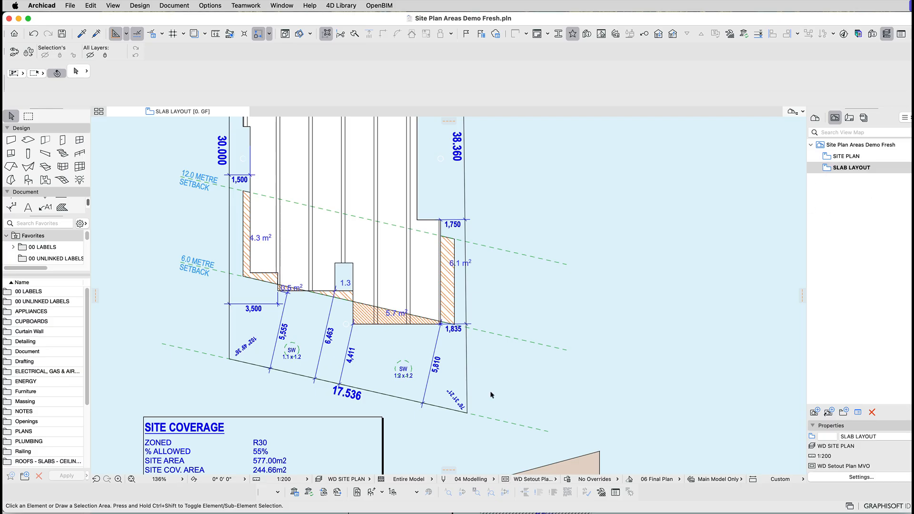
Set the 4D Site Tool override of WD Setout Plan MVO to Slab Setout and Setbacks and enlarge the model view options dialog.
click(508, 480)
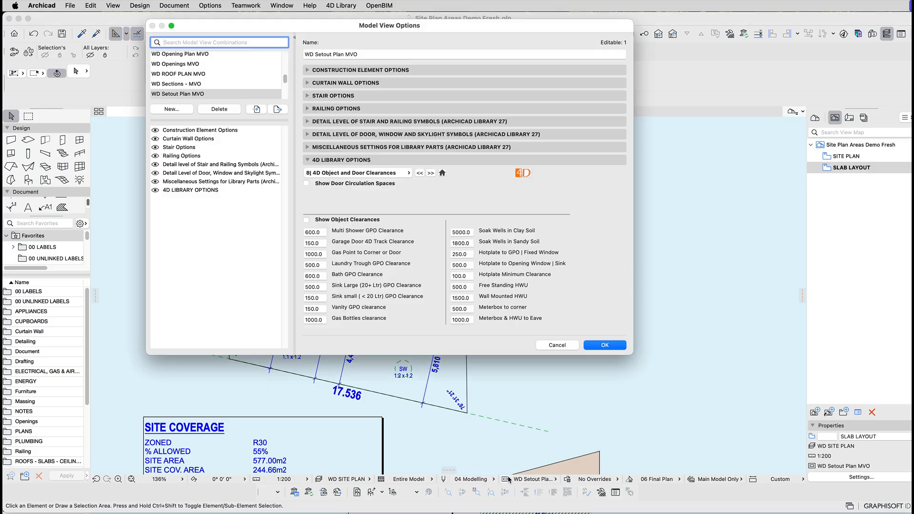
click(393, 174)
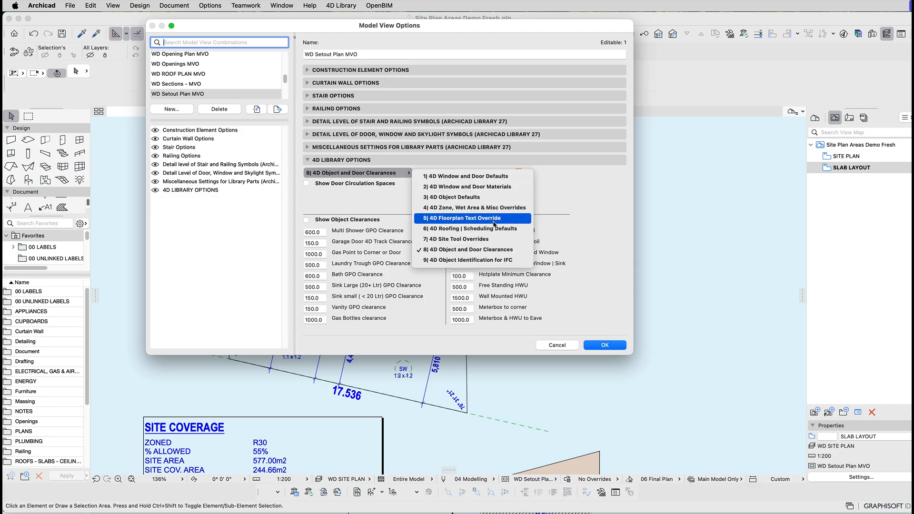
click(493, 241)
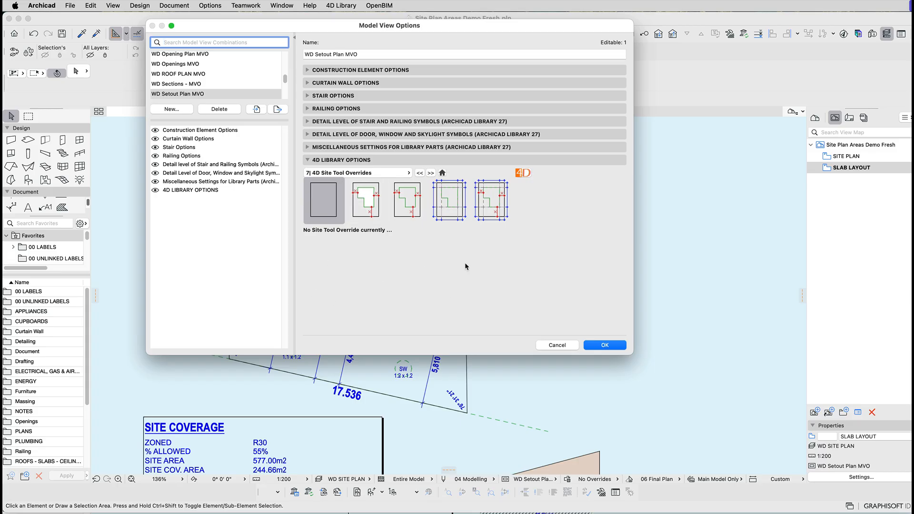
click(491, 204)
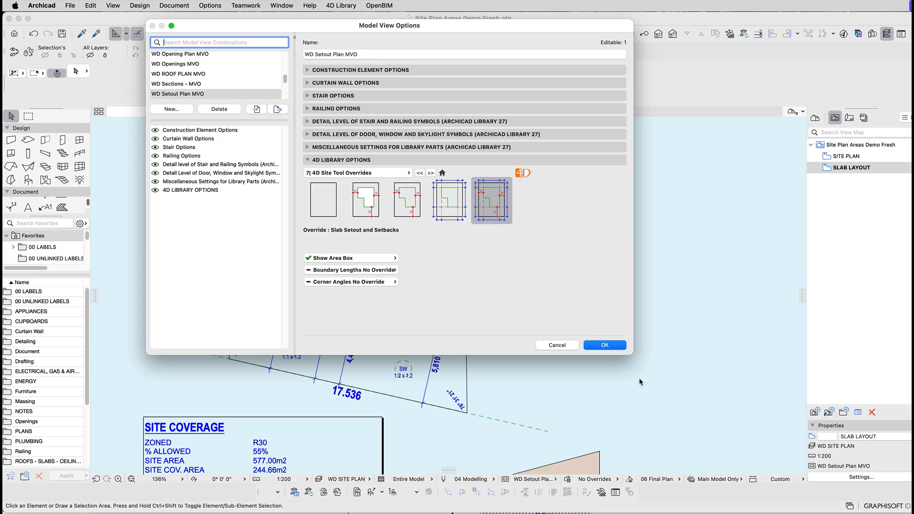
drag(630, 350, 641, 512)
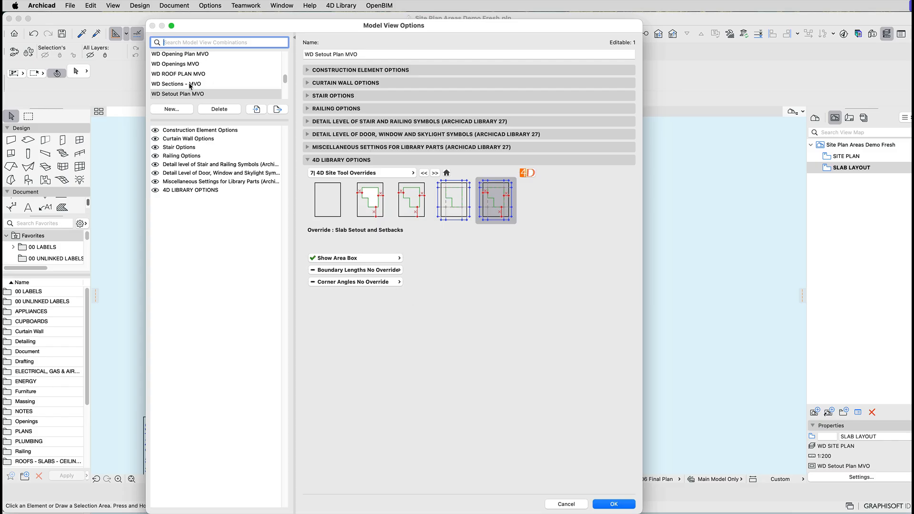
Set the 4D Site Tool override of WD Site Plan MVO to Site Cover & Setbacks - No Fill and apply the changes.
scroll(193, 85, down, 2)
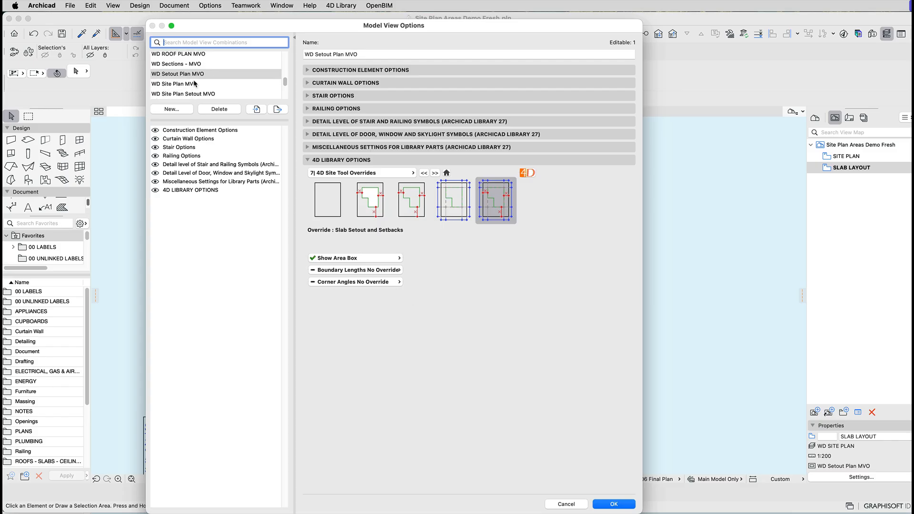
click(195, 84)
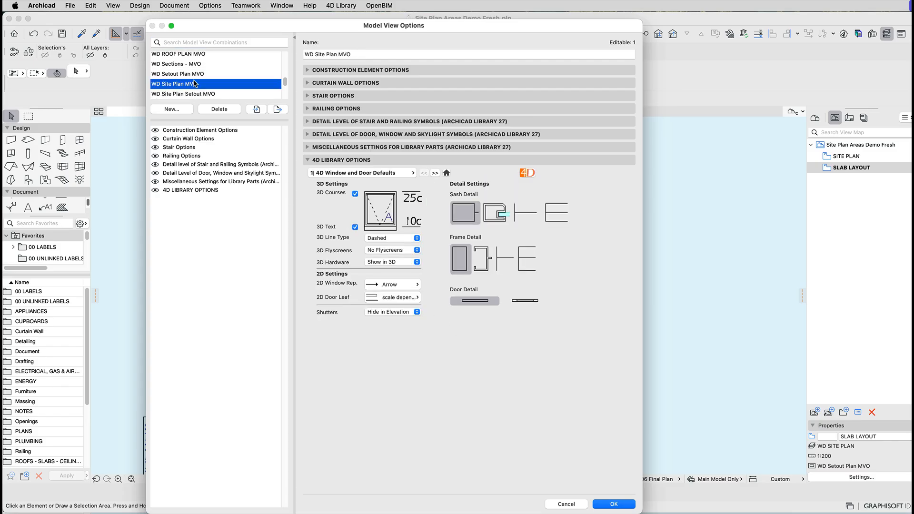
click(412, 172)
click(498, 240)
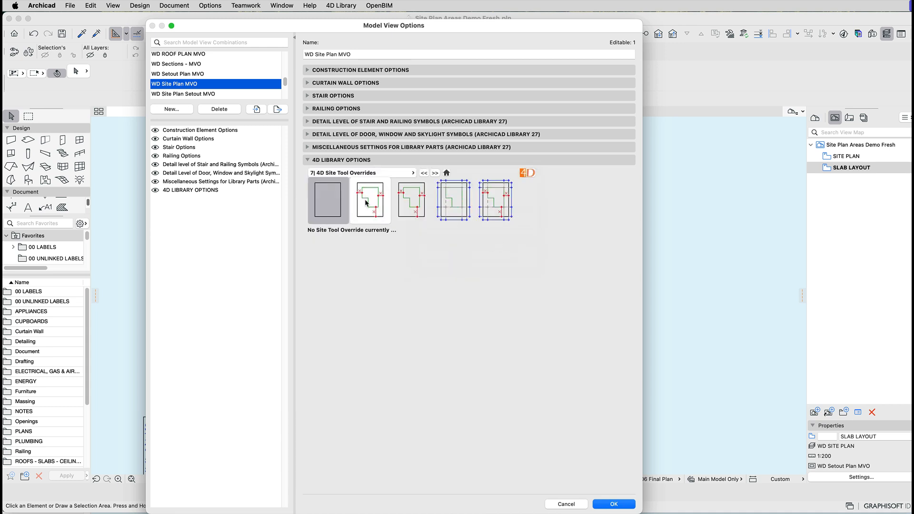
click(366, 202)
click(403, 203)
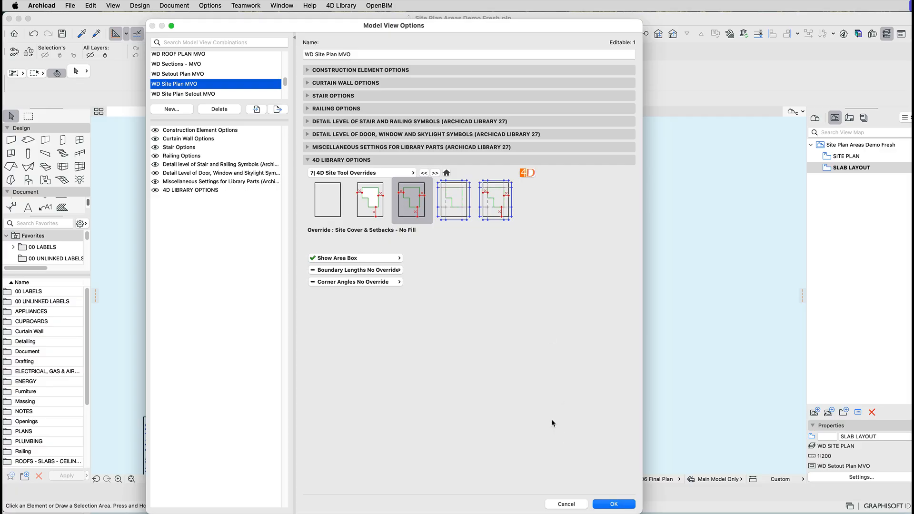
click(615, 505)
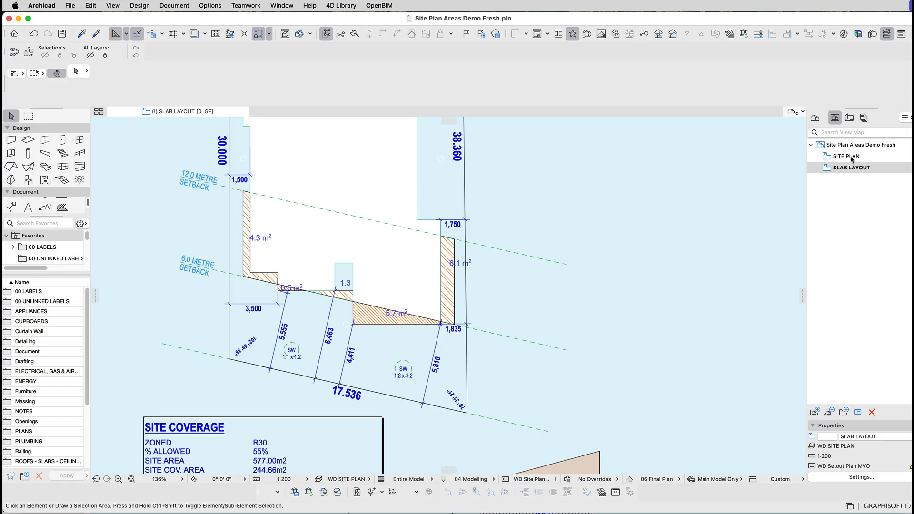
Compare the setout dimensions and area box between the SLAB LAYOUT and SITE PLAN views, ending in SLAB LAYOUT.
double_click(851, 167)
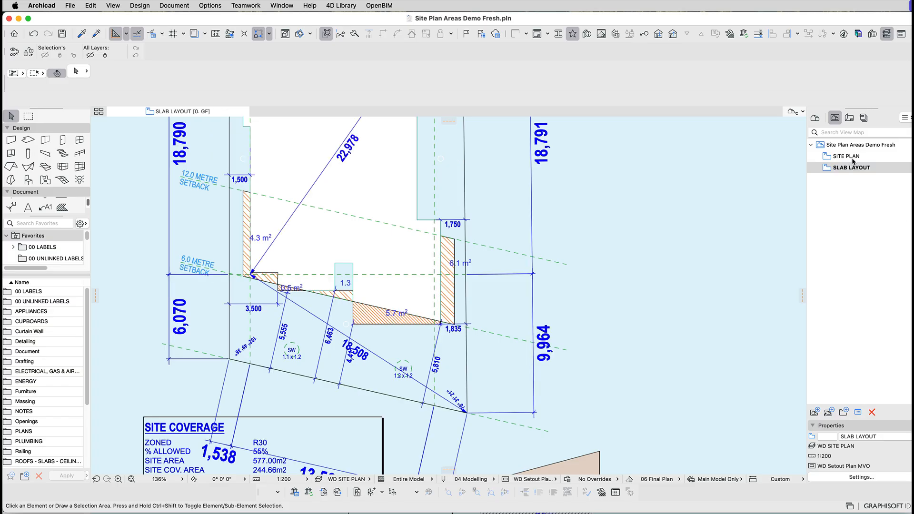
double_click(847, 157)
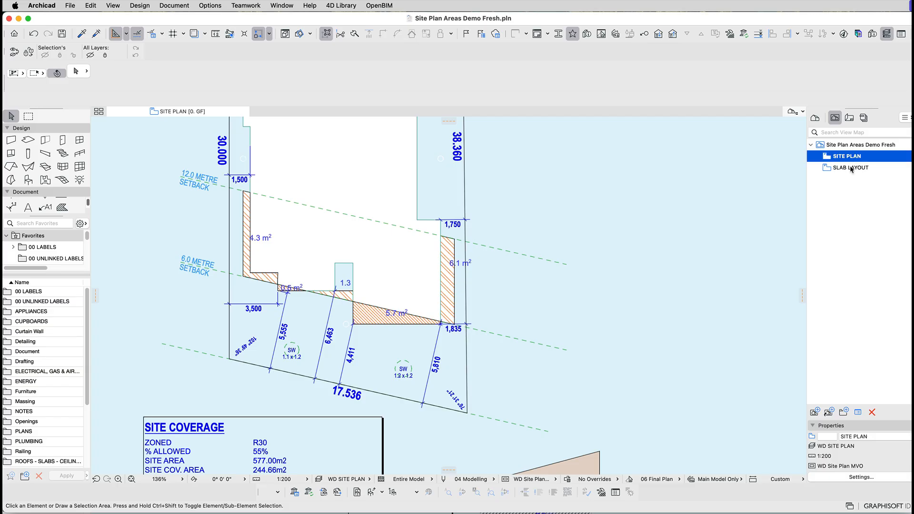
double_click(851, 168)
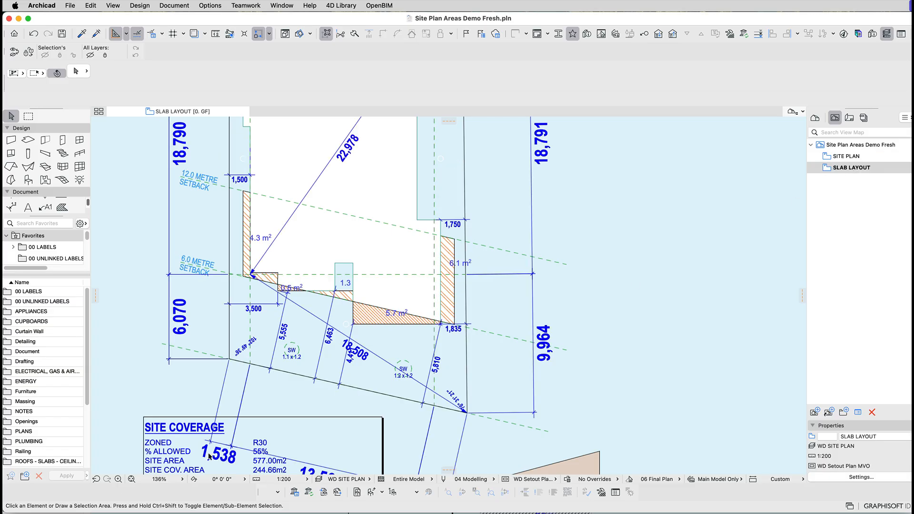
Change the site tool override of WD Setout Plan MVO to Hide Area Box.
click(506, 480)
click(361, 257)
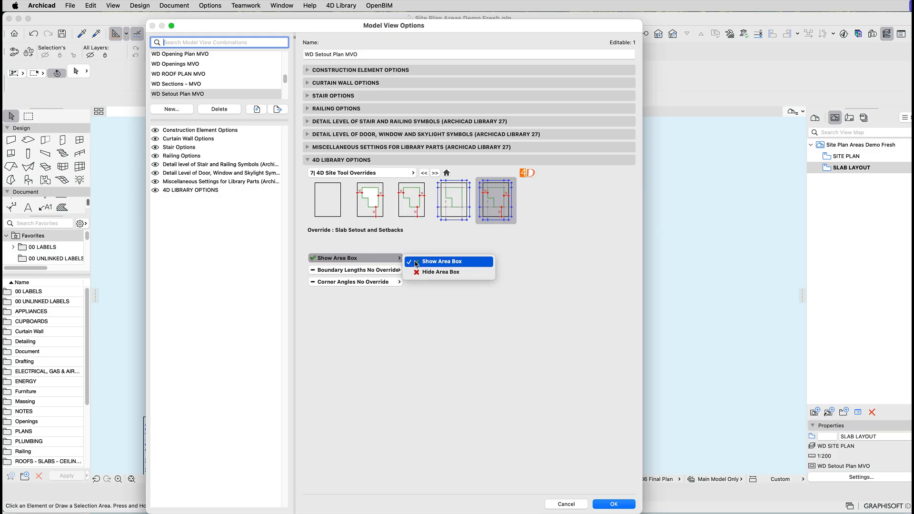
click(431, 273)
click(620, 506)
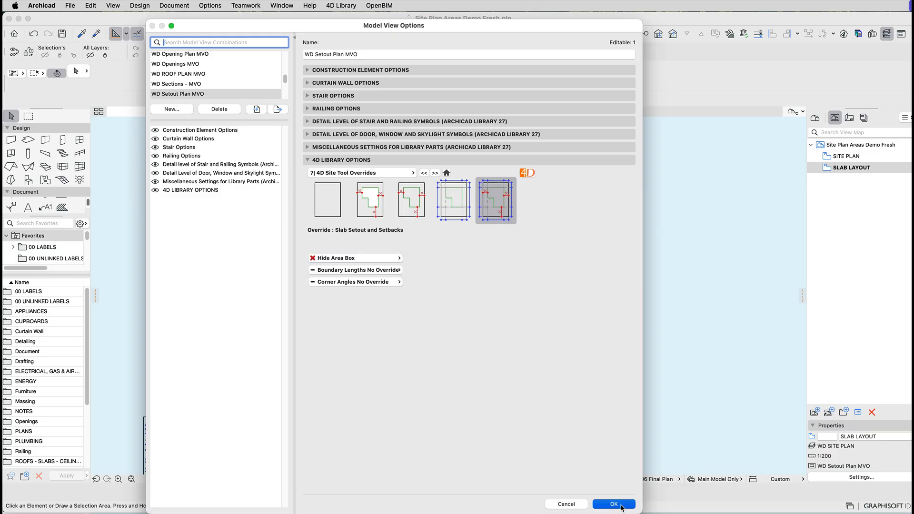
Compare the area box display in the SITE PLAN and SLAB LAYOUT views and examine the slab setout dimensions around the building.
scroll(443, 330, down, 3)
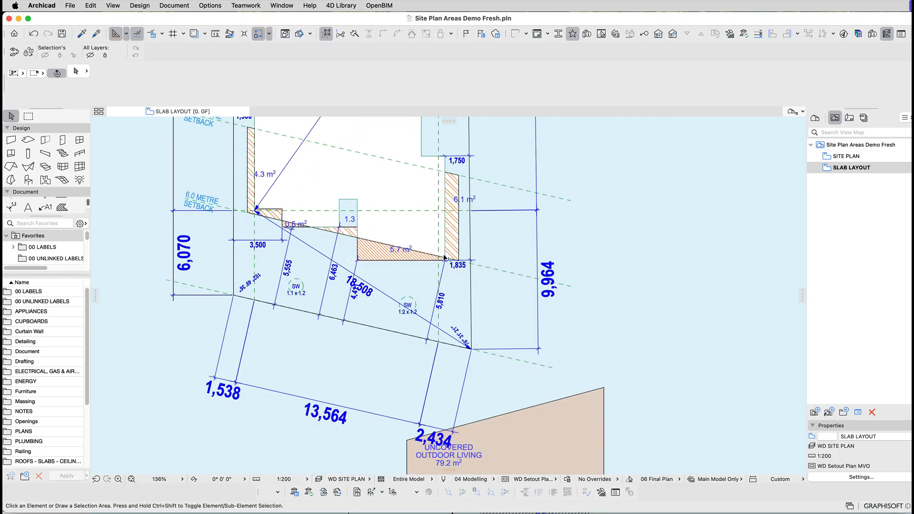
double_click(848, 157)
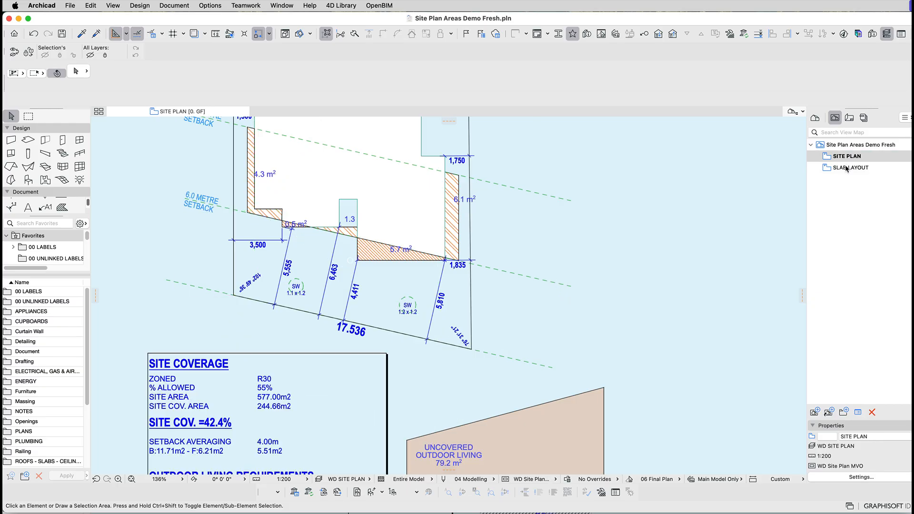
double_click(848, 168)
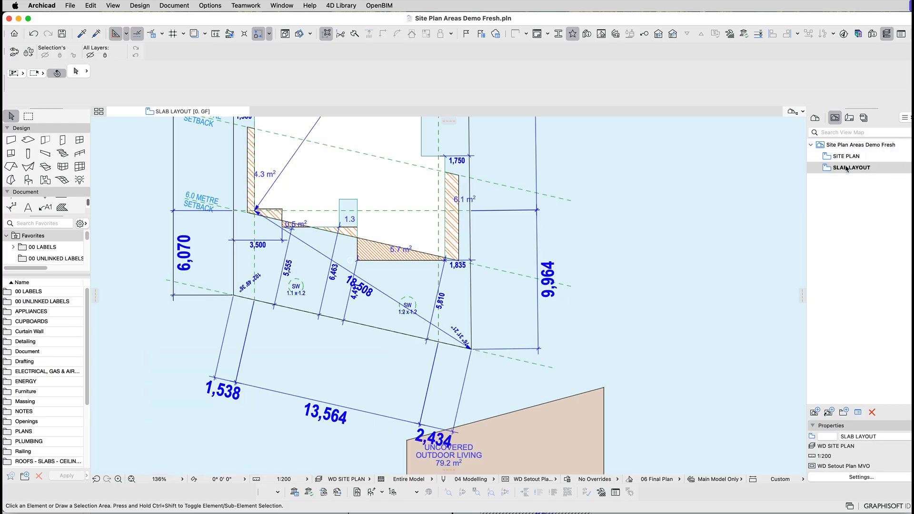
scroll(340, 380, up, 5)
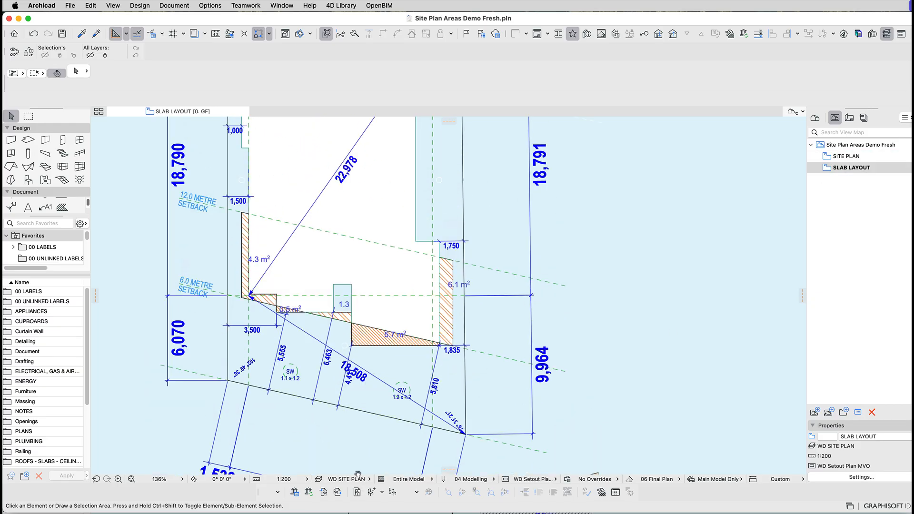
scroll(461, 258, up, 2)
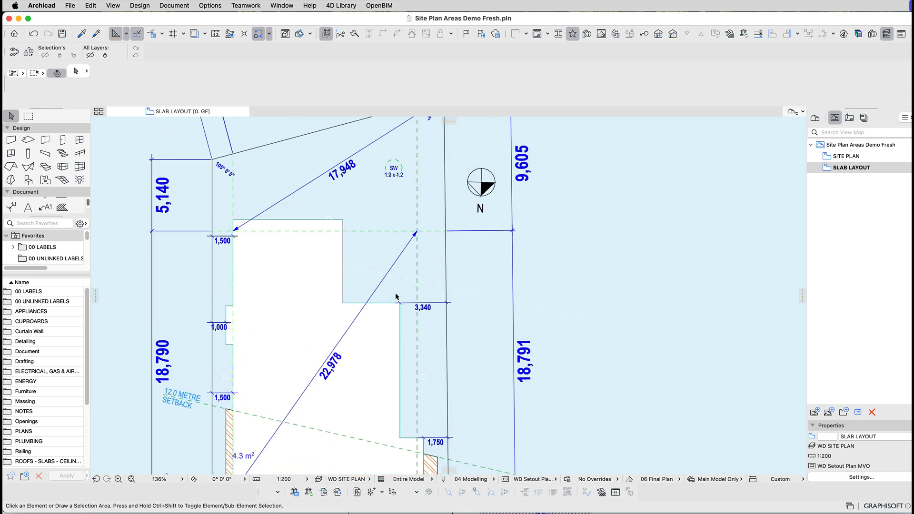
Move the Site Plan Setout 4D object away from the building outline into the empty area on its north-arrow side.
click(418, 234)
scroll(400, 305, down, 4)
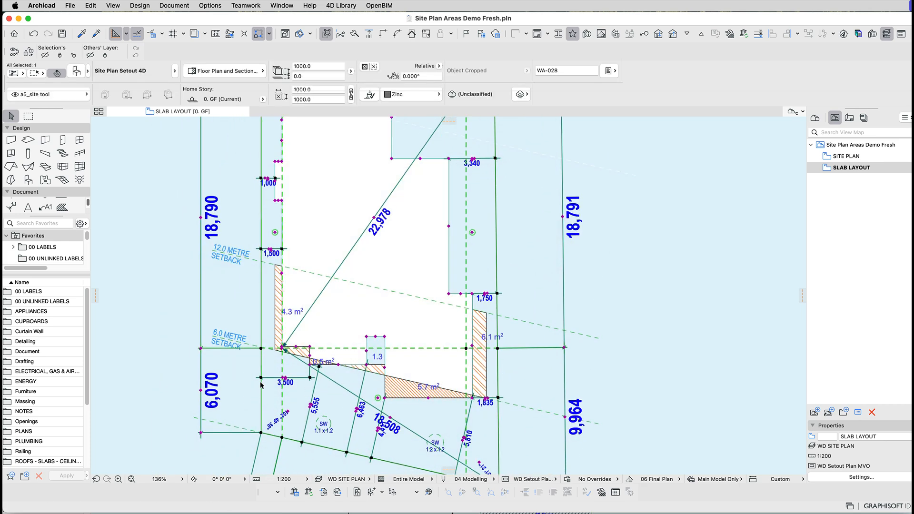
scroll(334, 305, up, 2)
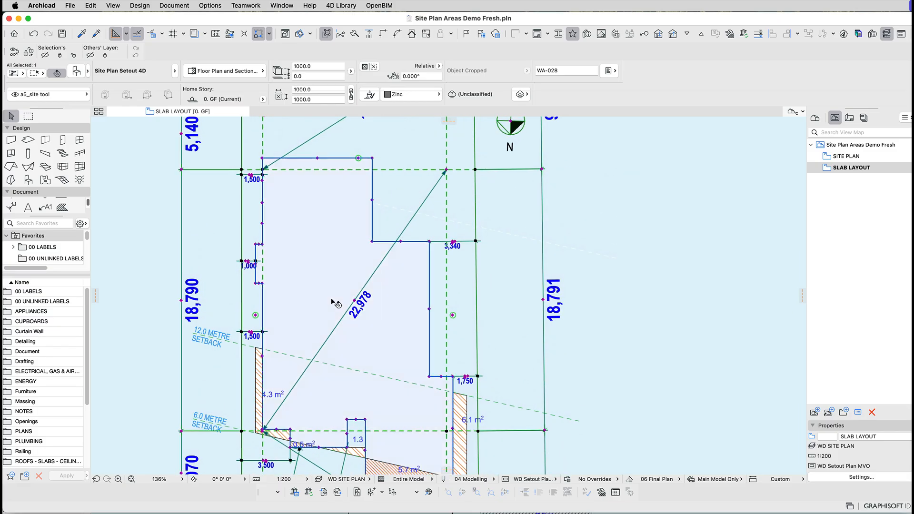
scroll(335, 299, down, 5)
key(super+d)
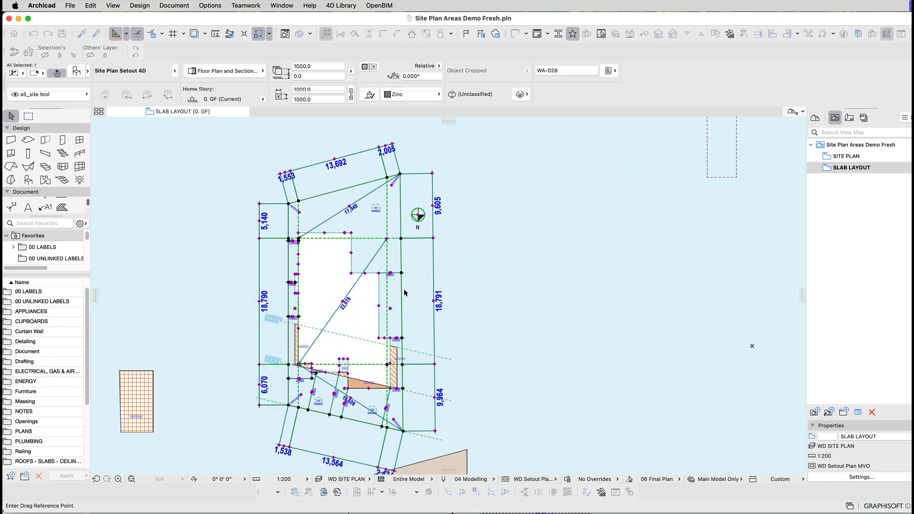
click(404, 290)
click(607, 267)
click(625, 348)
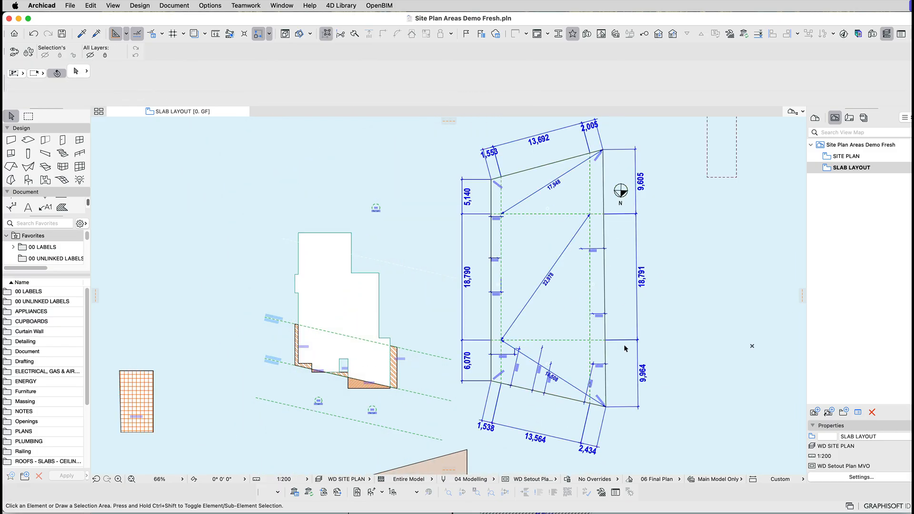
scroll(569, 325, up, 3)
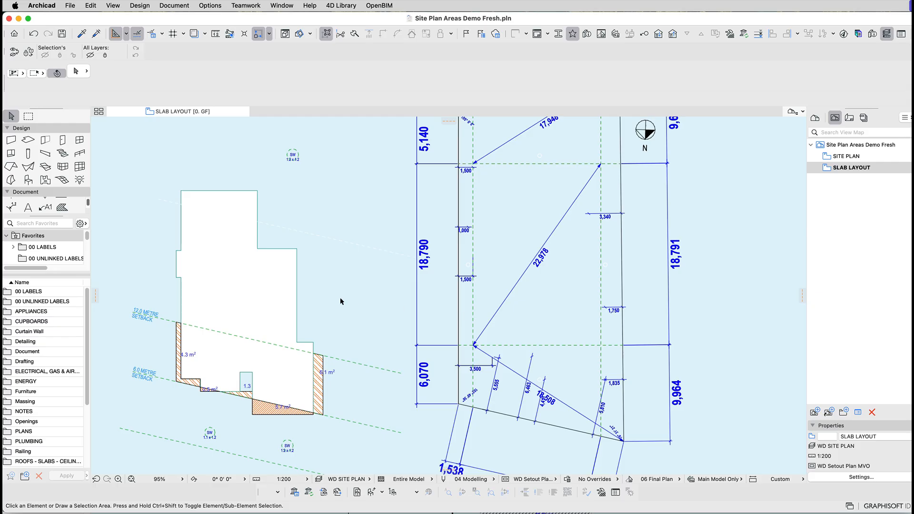
Undo the last move of the Site Plan Setout 4D object to bring it back over the building.
key(super+z)
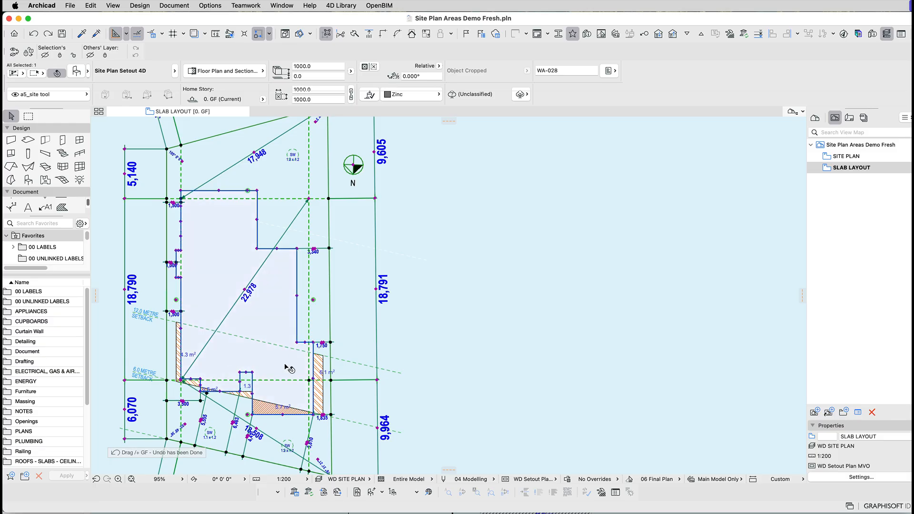
scroll(287, 368, up, 3)
scroll(243, 267, up, 5)
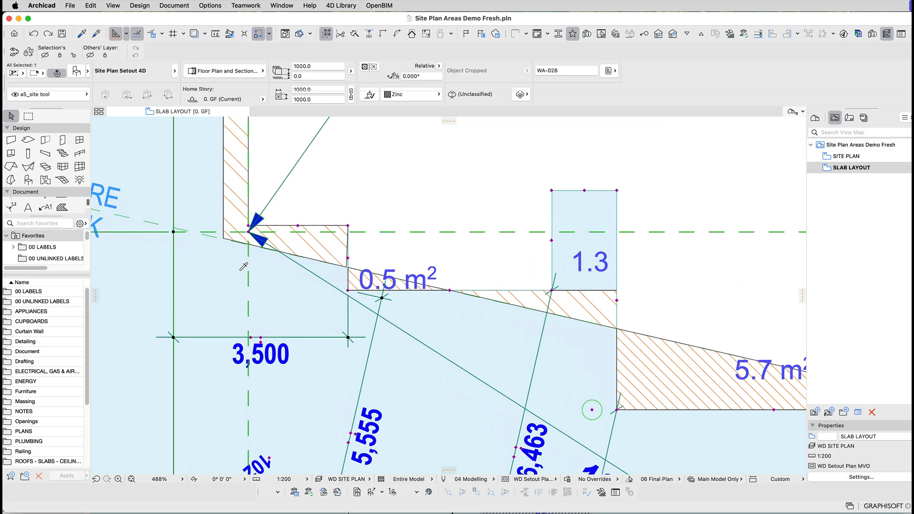
scroll(243, 267, down, 5)
middle_drag(439, 267, 463, 265)
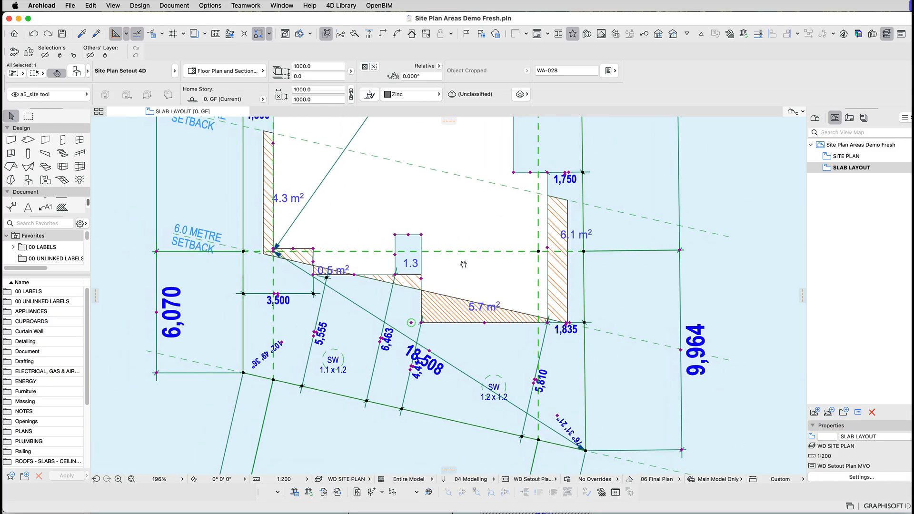
scroll(243, 241, up, 5)
scroll(431, 285, down, 3)
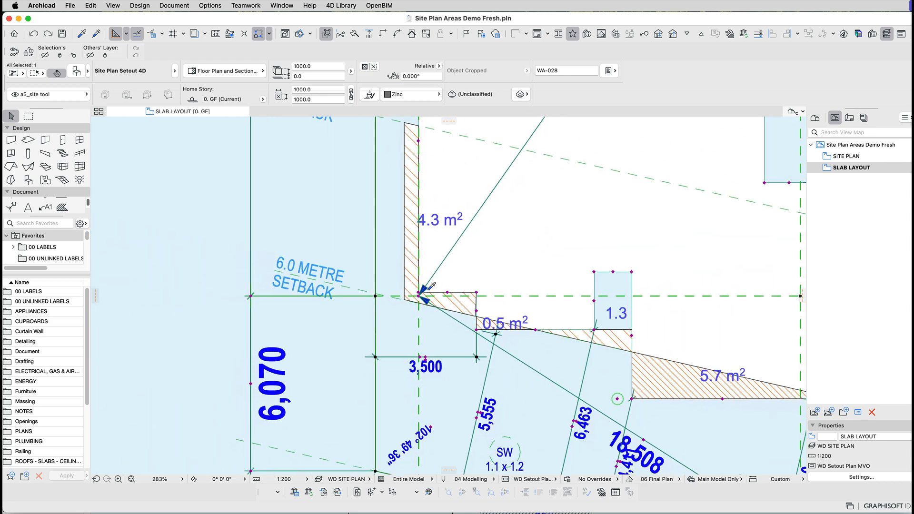
Stretch the setout's corner point near the north arrow into line with the rear edge of the slab.
scroll(431, 286, up, 10)
scroll(431, 286, right, 5)
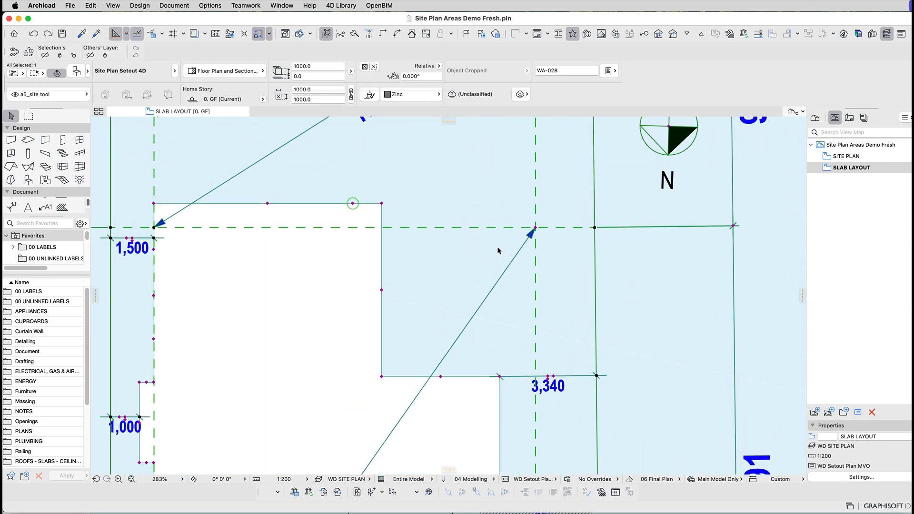
click(536, 228)
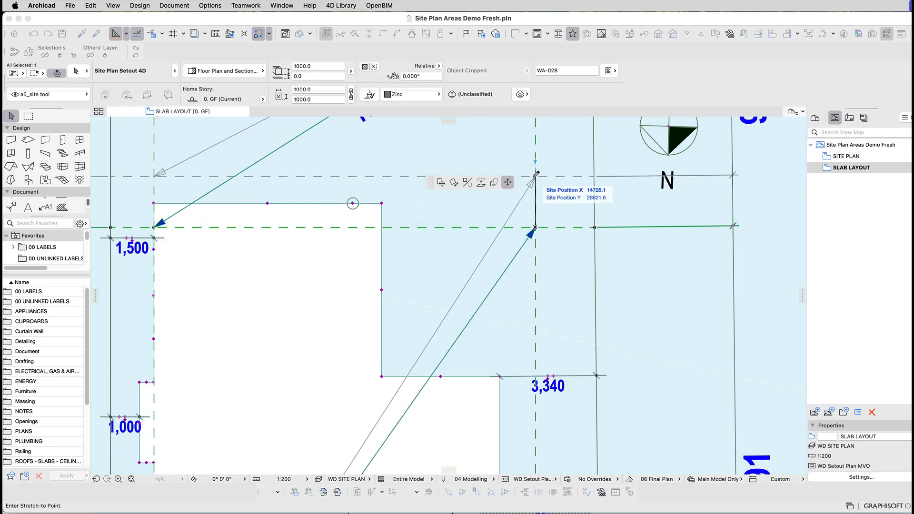
click(382, 203)
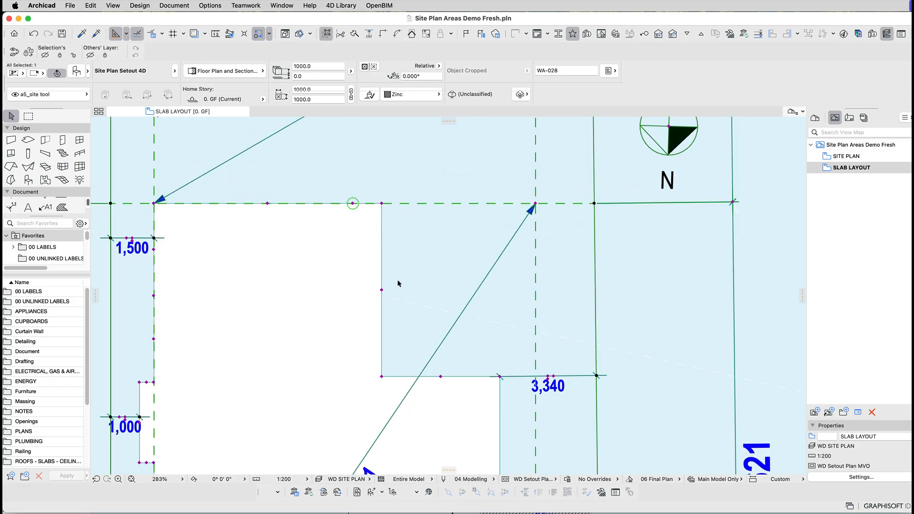
Stretch the front setout corner, where both diagonals meet, into line with the slab corner beside the 0.5 m² area.
scroll(398, 281, down, 10)
scroll(451, 216, down, 8)
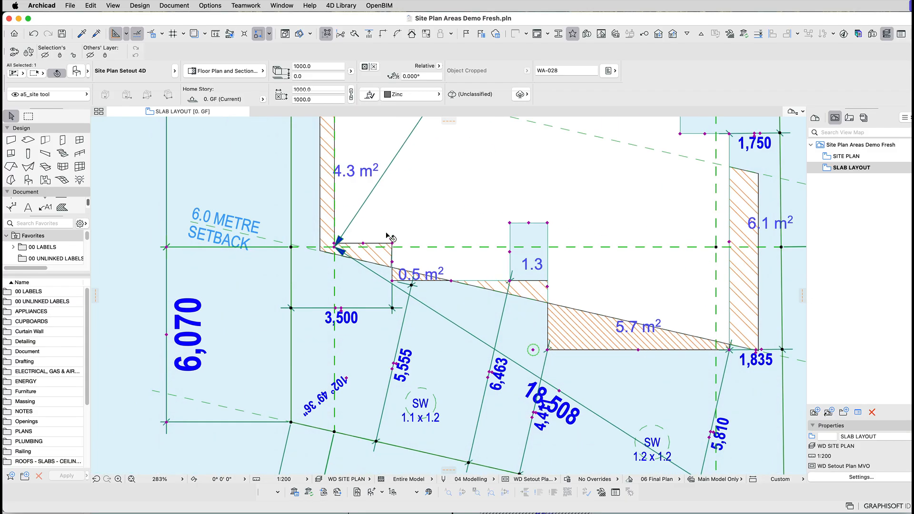
click(339, 251)
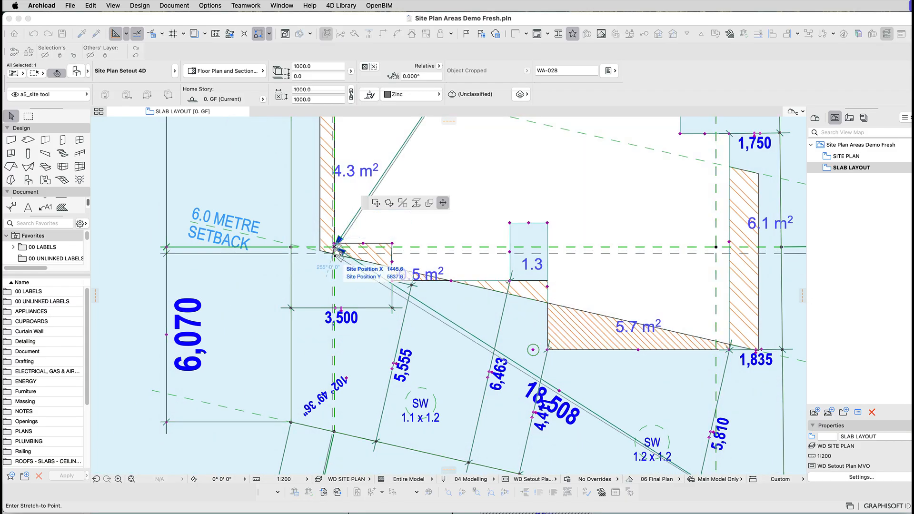
click(394, 285)
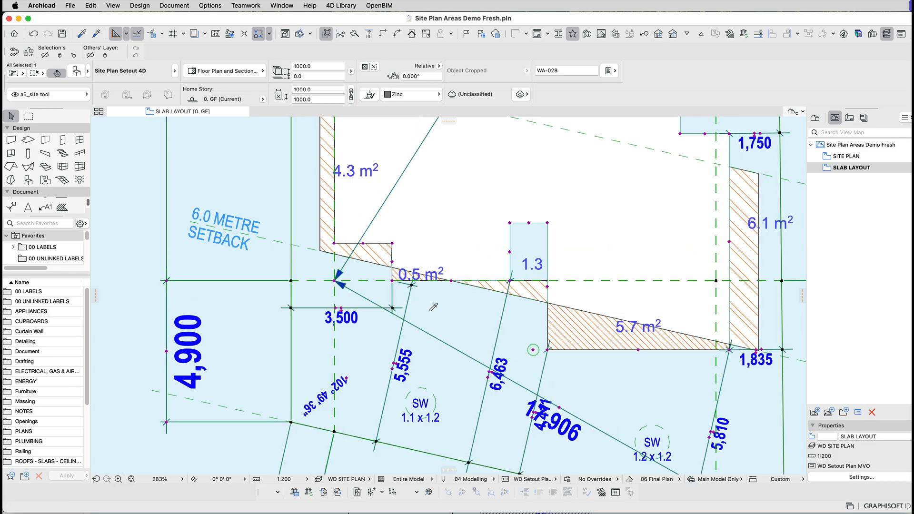
Move the front diagonal dimension's text clear of the crossing 4,411 setback dimension.
scroll(434, 307, down, 3)
scroll(434, 308, right, 5)
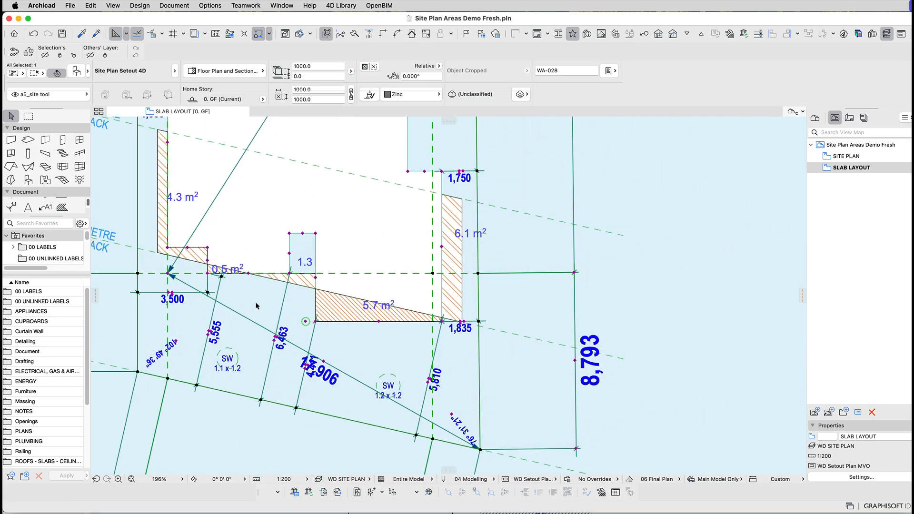
scroll(487, 338, down, 1)
scroll(486, 339, down, 3)
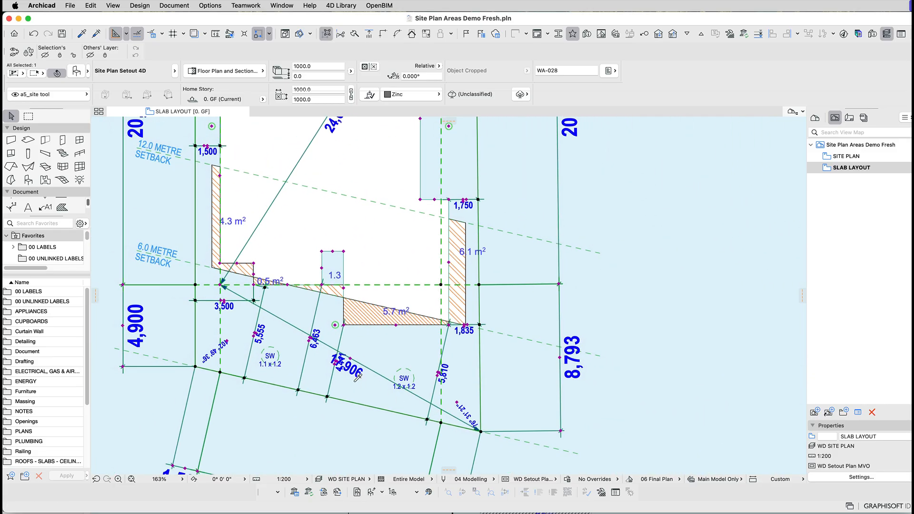
scroll(358, 378, up, 5)
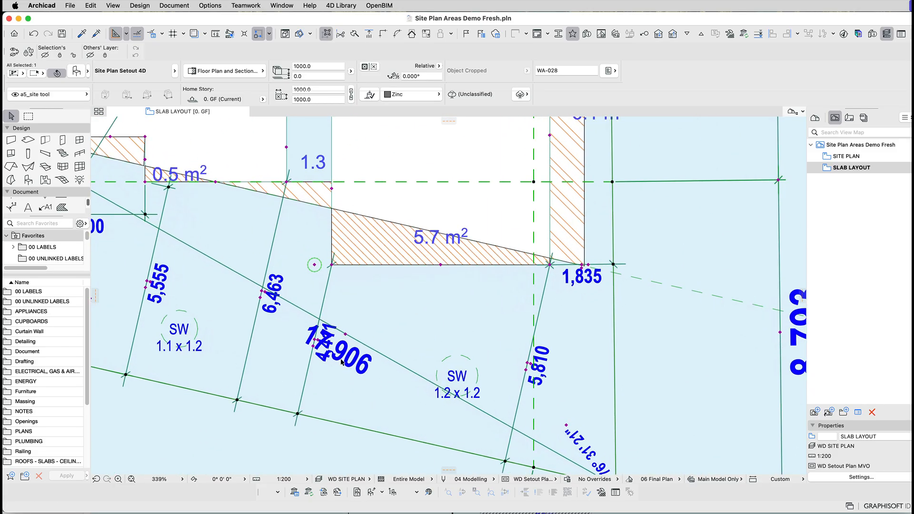
click(346, 335)
click(381, 322)
click(379, 323)
click(382, 317)
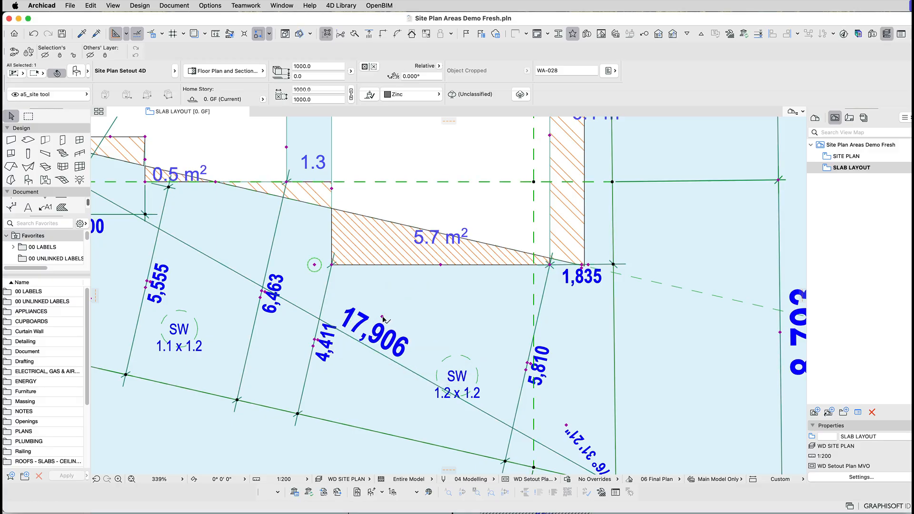
scroll(384, 319, down, 2)
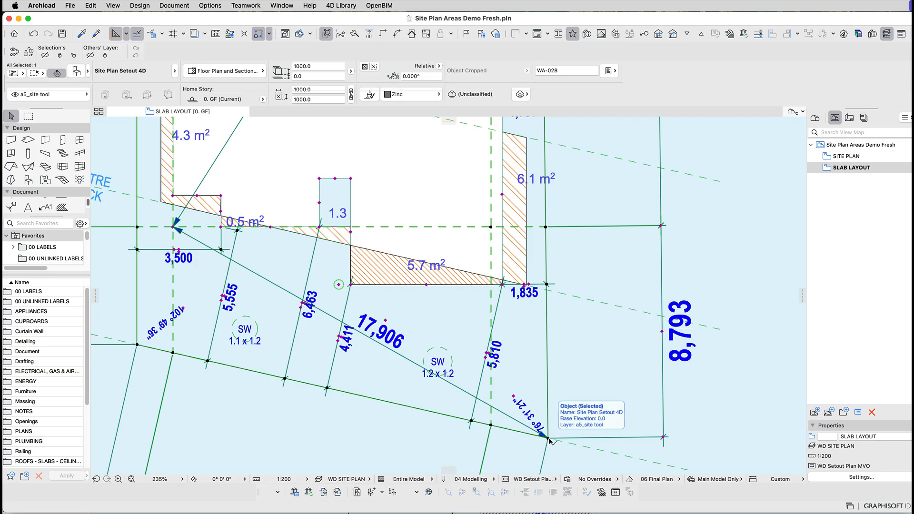
Select the ground slab to check its outline against the setout lines, and clear the selection.
scroll(263, 356, up, 4)
scroll(262, 356, left, 3)
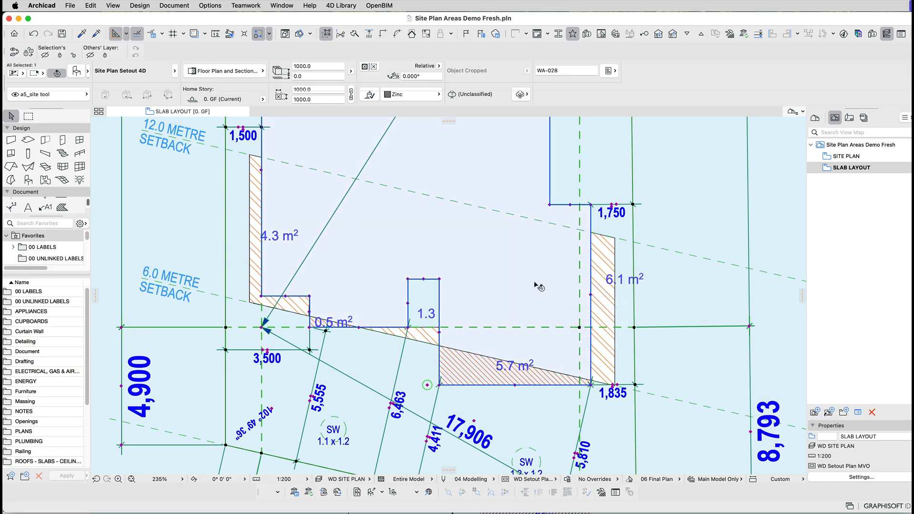
click(548, 351)
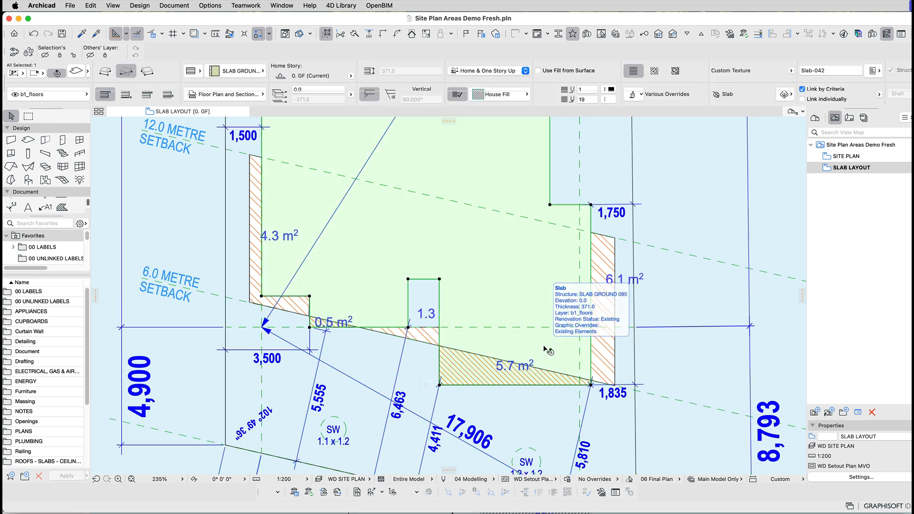
scroll(486, 329, left, 2)
scroll(486, 329, up, 3)
scroll(486, 329, right, 1)
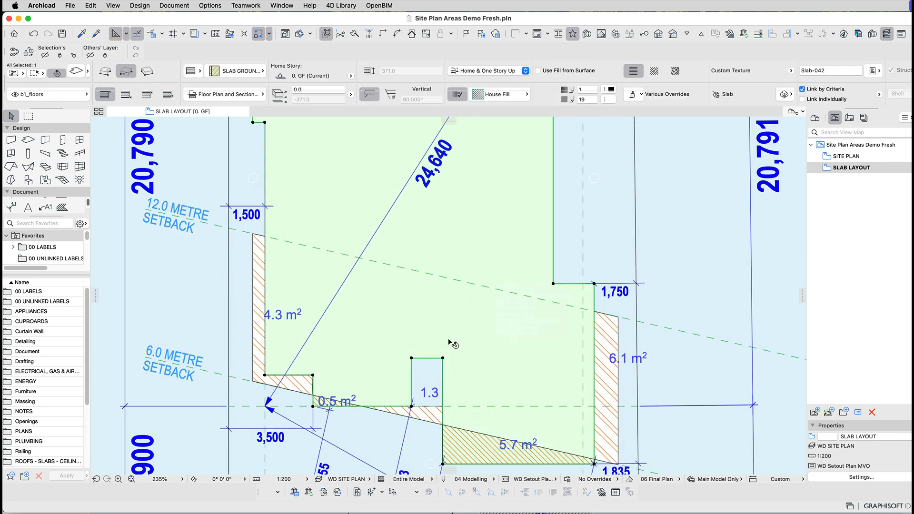
key(Escape)
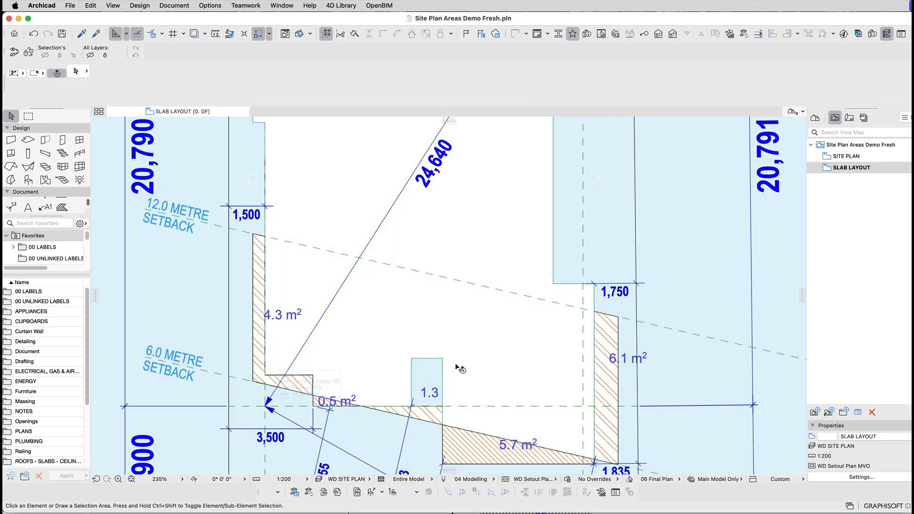
Stretch the rear setout corner near the north arrow into line with the slab corner at the 3,340 dimension.
scroll(388, 280, up, 8)
scroll(388, 280, right, 3)
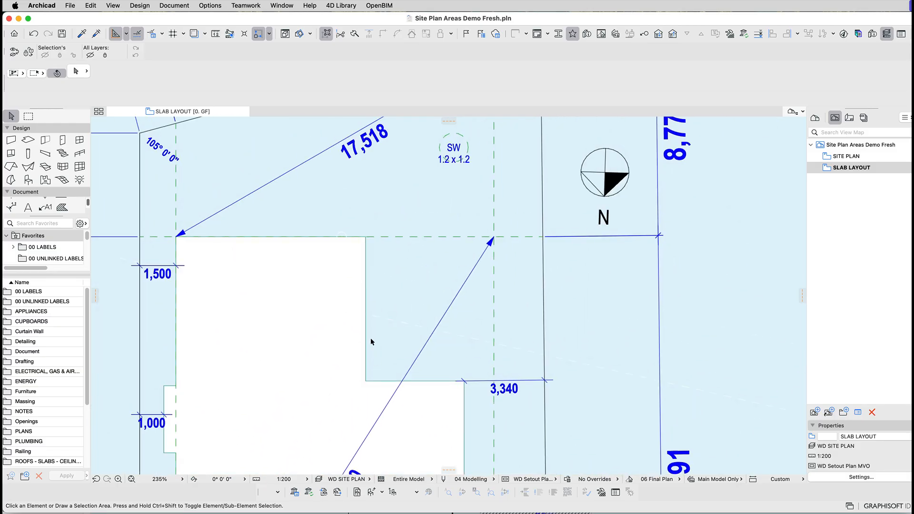
scroll(370, 341, down, 10)
scroll(475, 206, down, 1)
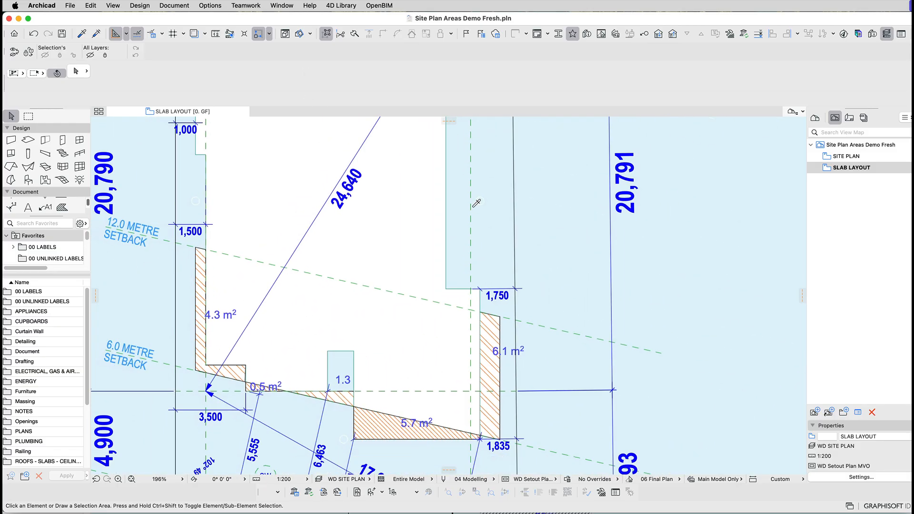
middle_drag(474, 206, 485, 292)
scroll(499, 254, up, 5)
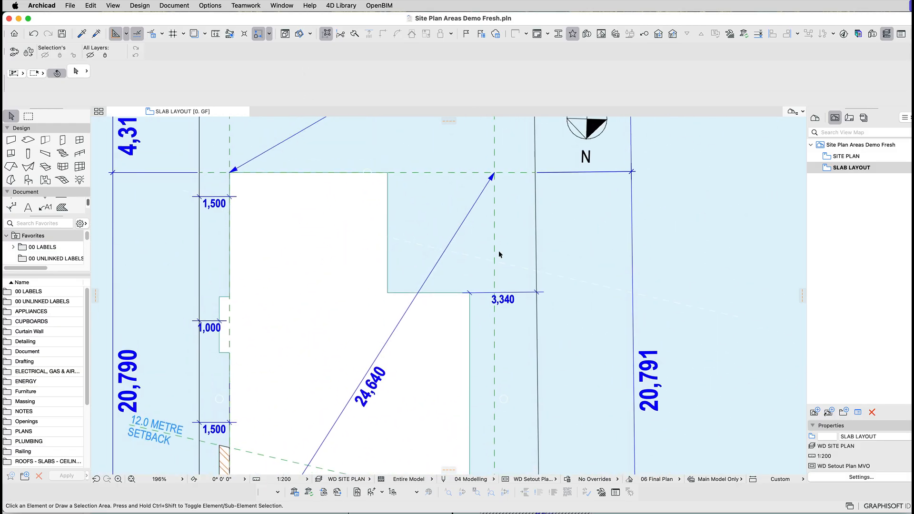
click(491, 177)
click(493, 173)
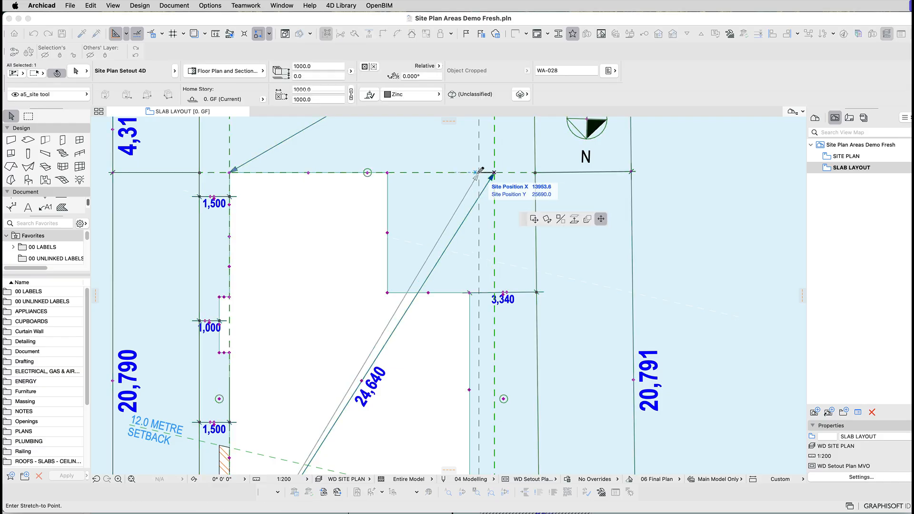
click(470, 291)
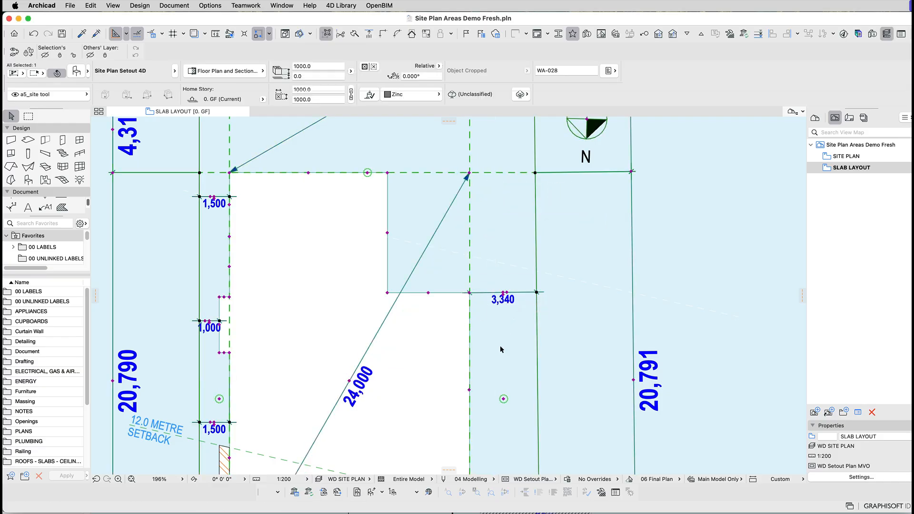
Move the front boundary dimension string closer to the angled front boundary.
scroll(481, 362, down, 10)
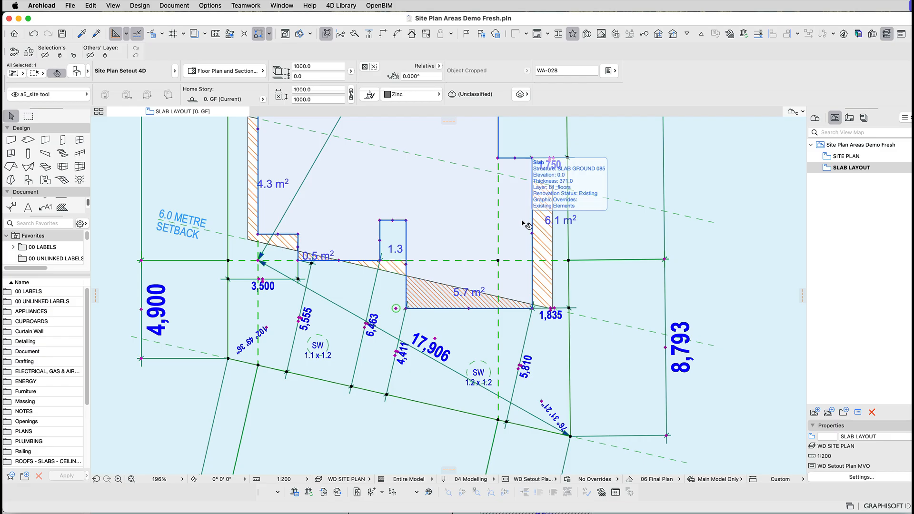
scroll(499, 291, down, 6)
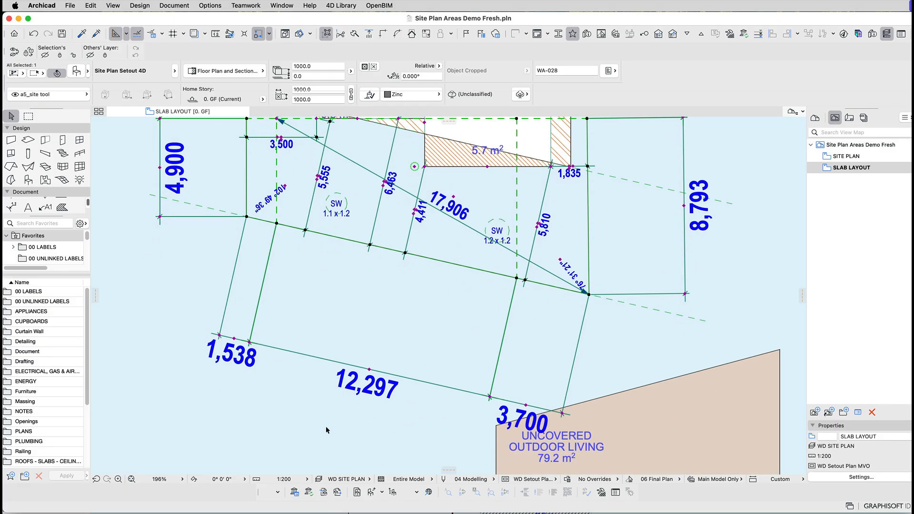
click(369, 370)
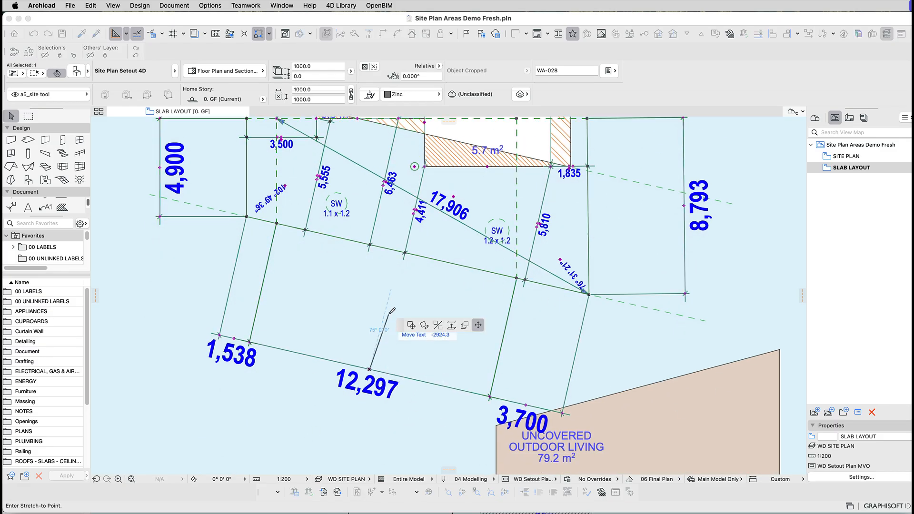
key(Escape)
click(490, 400)
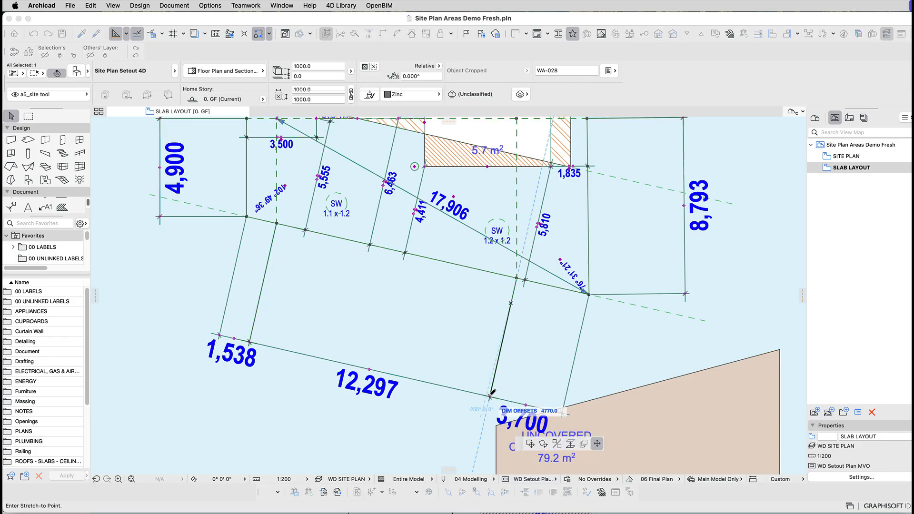
click(508, 327)
scroll(480, 306, up, 7)
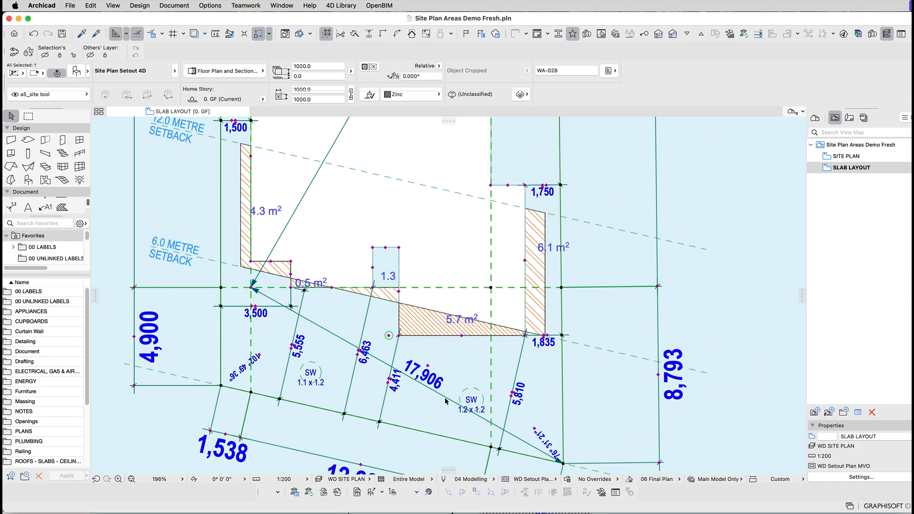
Set the setout's upper diagonal dimension placement to run from the upper-left site corner to the upper-right building corner.
scroll(408, 285, up, 3)
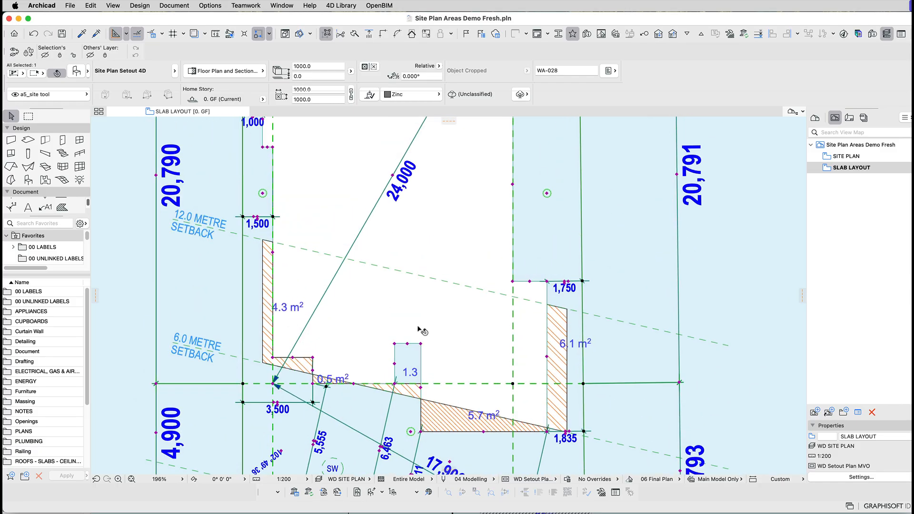
scroll(400, 351, down, 10)
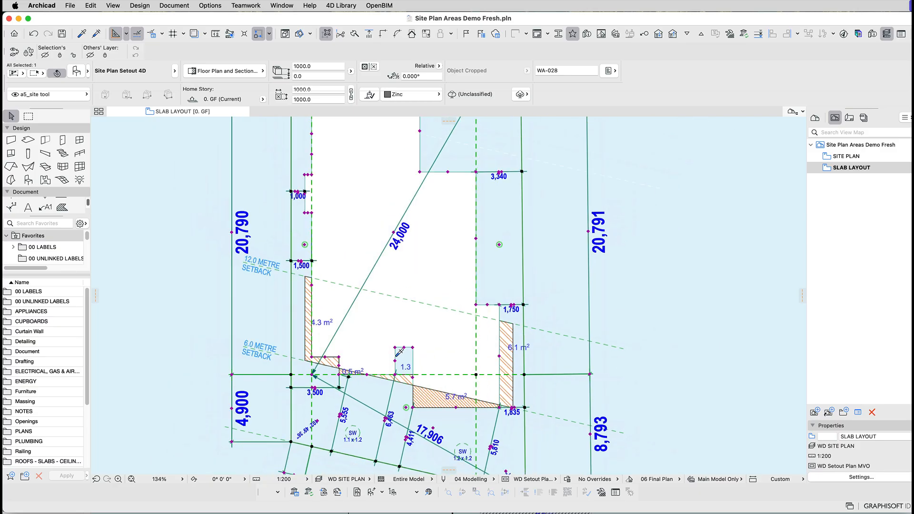
mouse_move(379, 275)
middle_down()
mouse_move(353, 318)
mouse_move(375, 246)
middle_up()
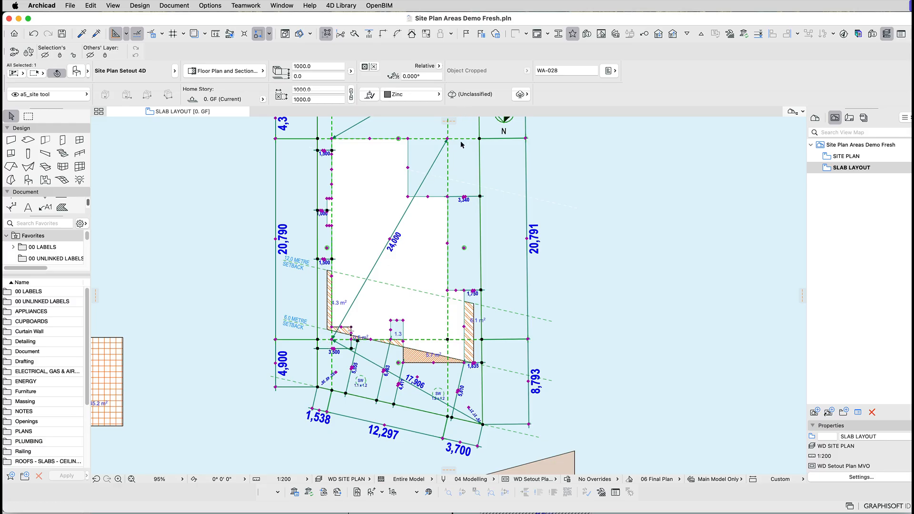
scroll(439, 179, up, 3)
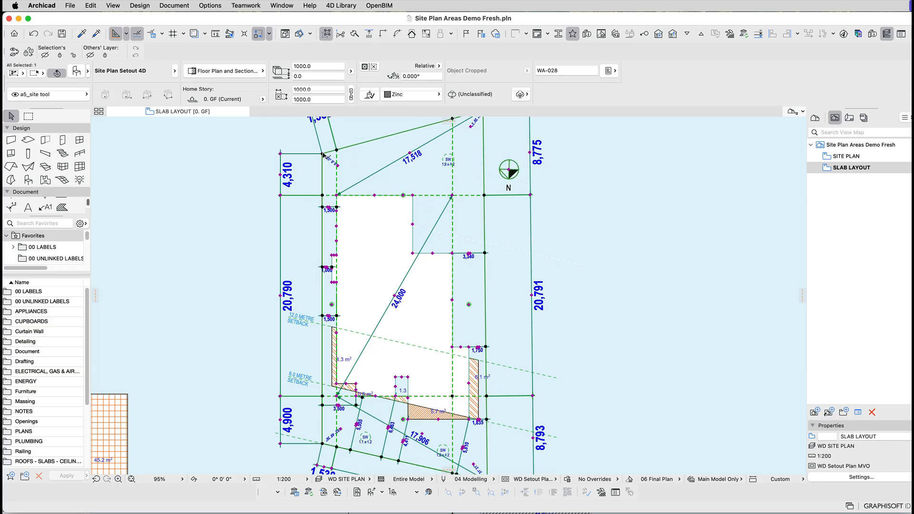
key(super+t)
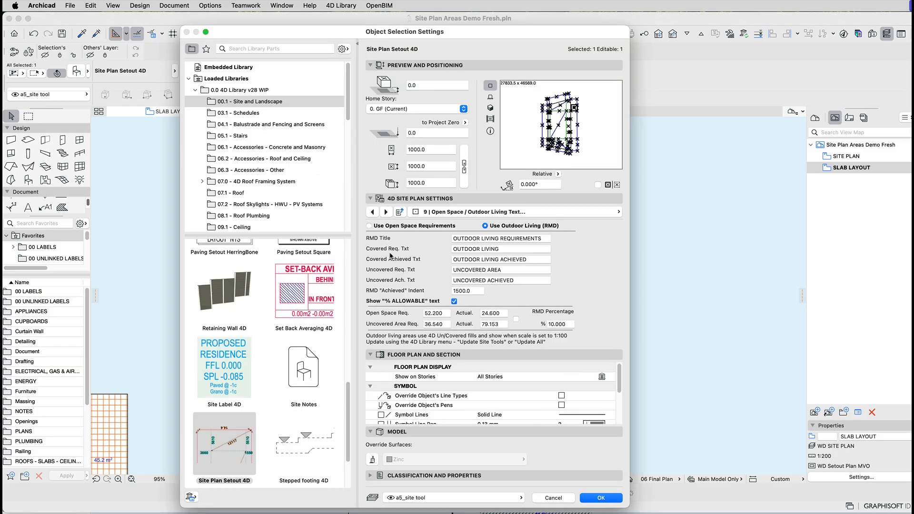
click(441, 213)
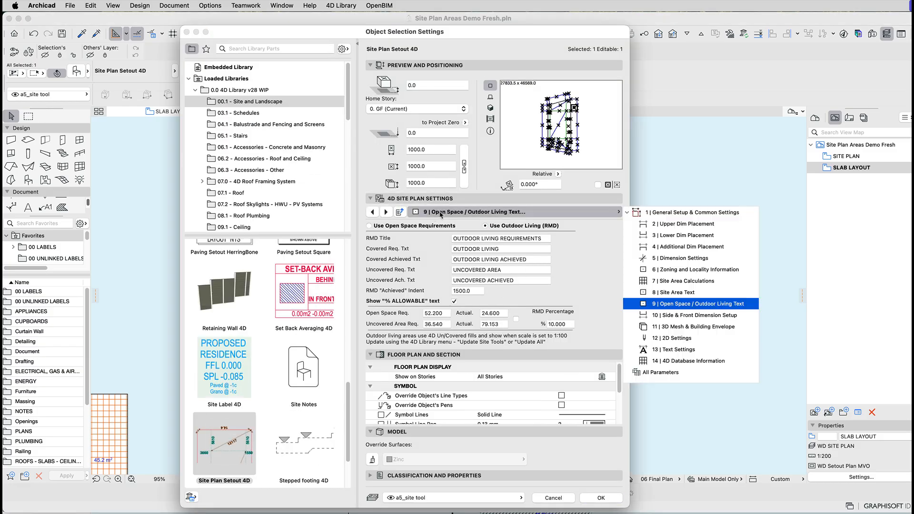
click(704, 225)
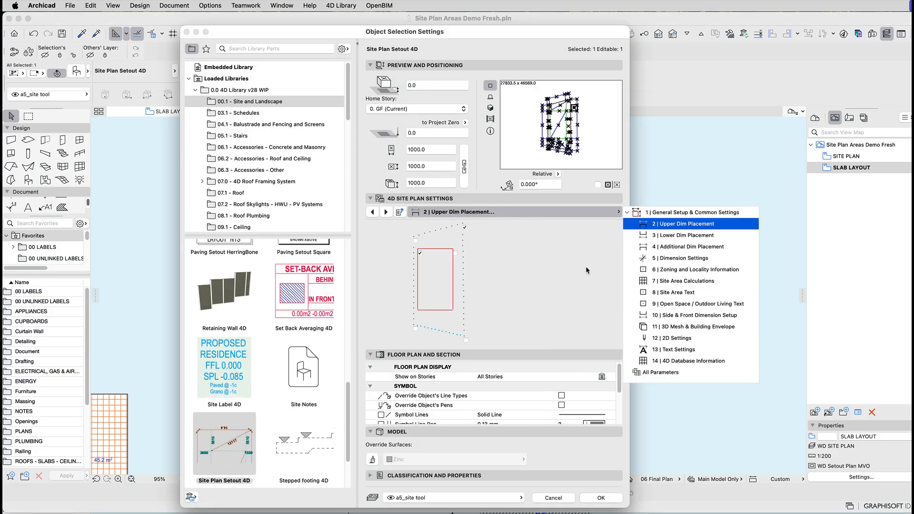
click(416, 241)
click(456, 253)
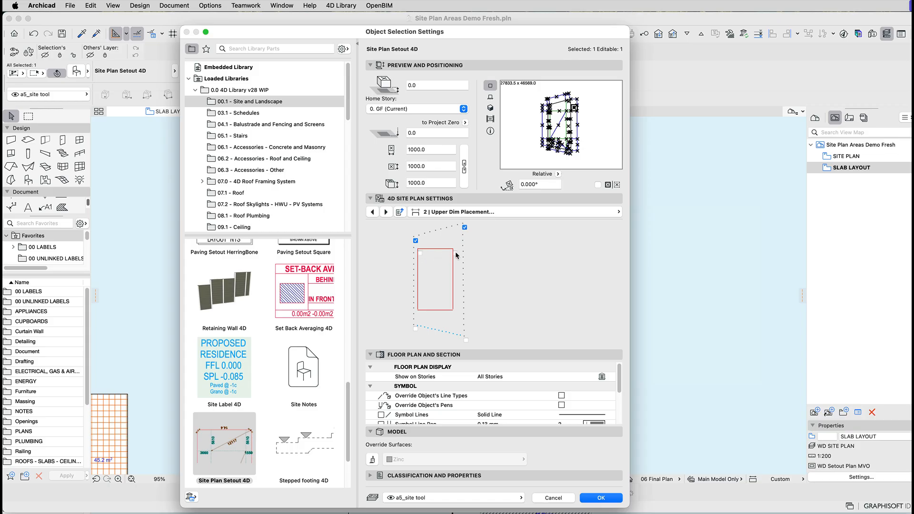
click(466, 227)
click(601, 498)
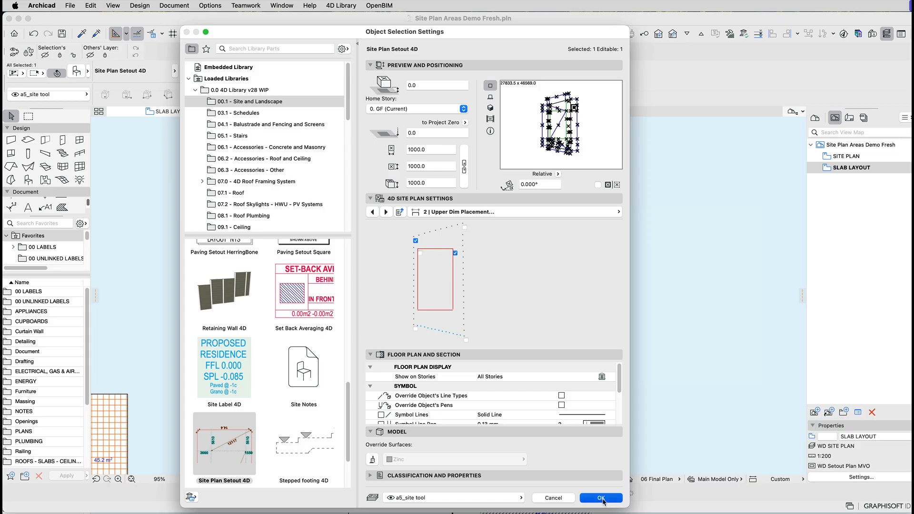
Move the rear boundary dimension string closer to the angled rear boundary.
mouse_move(536, 282)
middle_down()
mouse_move(526, 345)
mouse_move(493, 314)
middle_up()
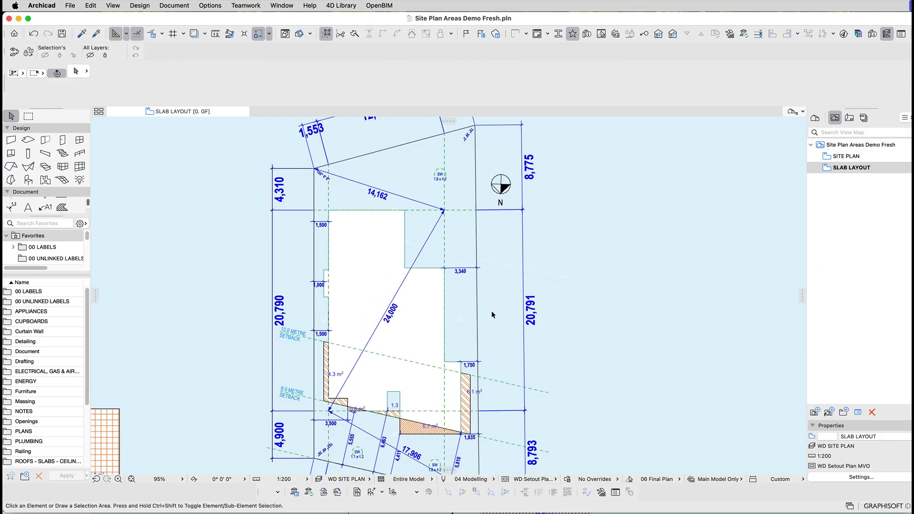
scroll(521, 278, up, 1)
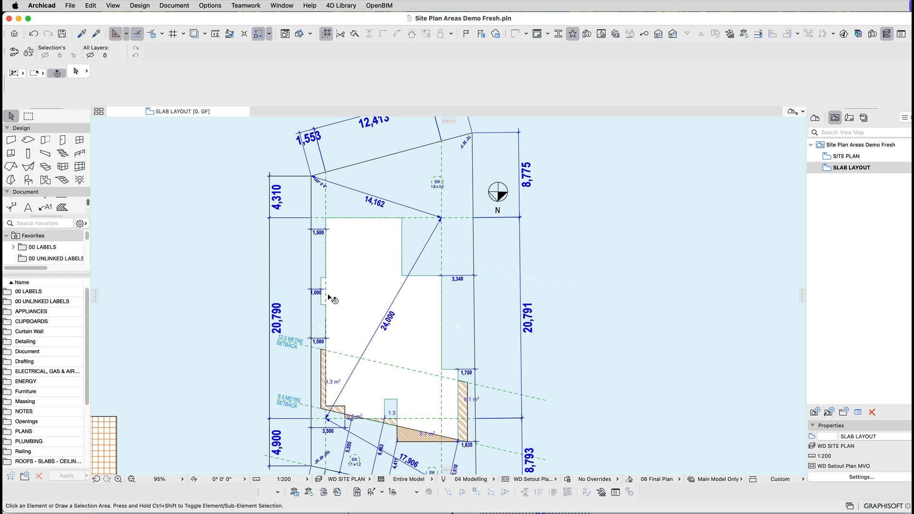
scroll(455, 145, up, 5)
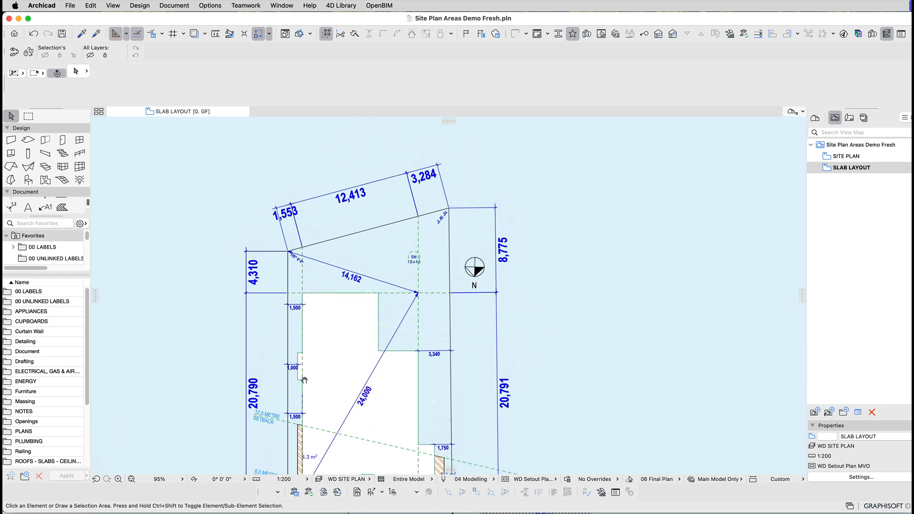
click(406, 178)
click(407, 180)
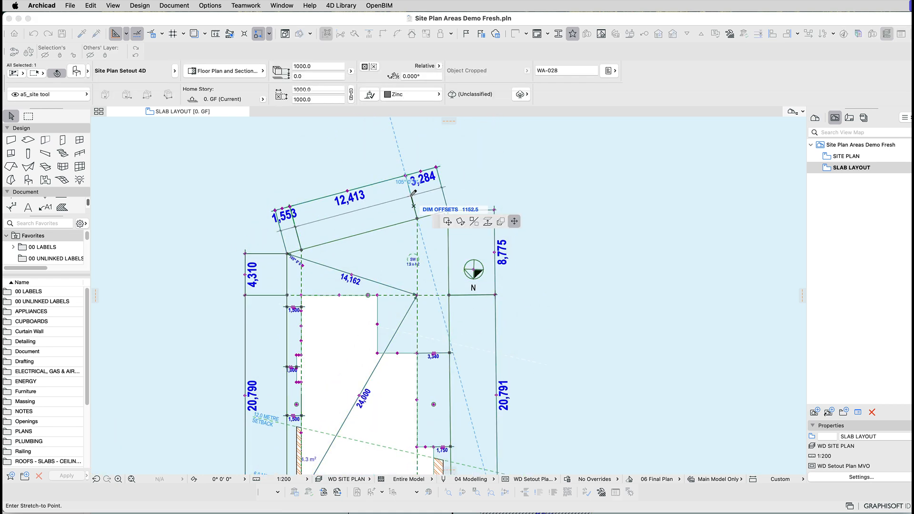
click(412, 195)
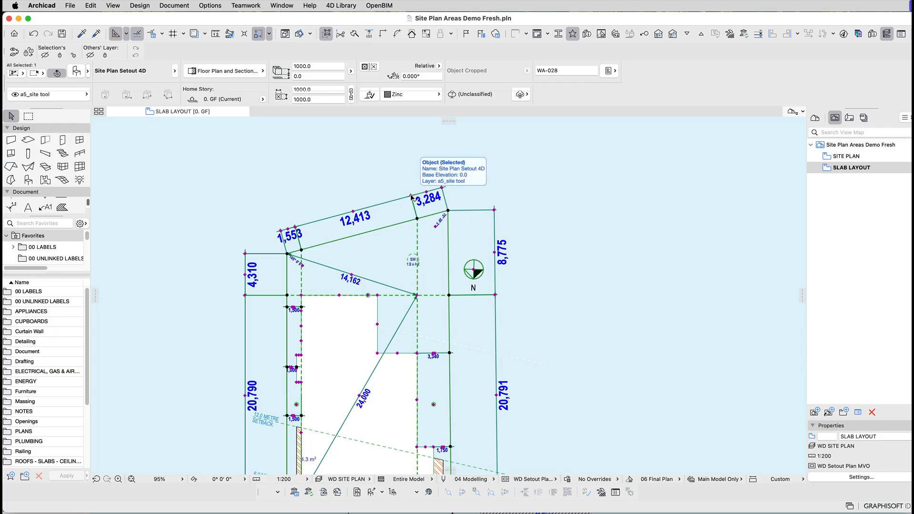
Hide the rear boundary dimension string by stretching its offset inside the site boundary, and undo the change.
click(412, 197)
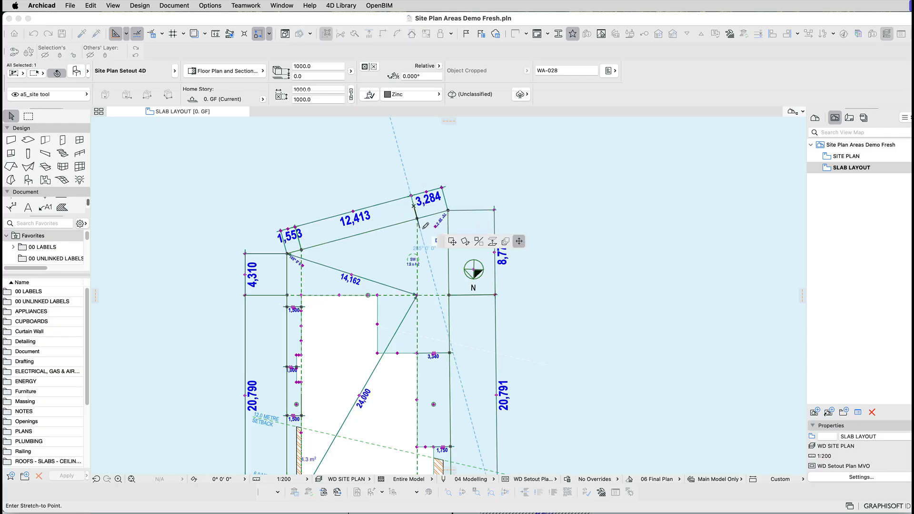
key(Delete)
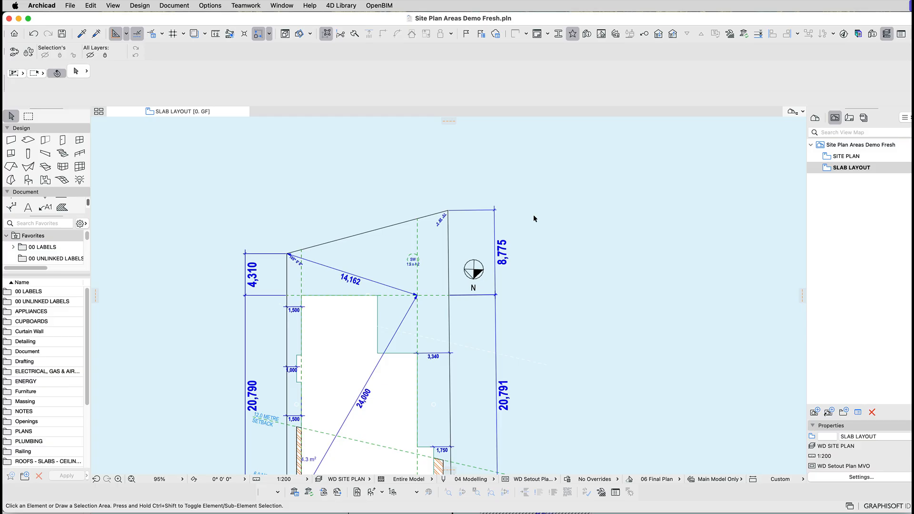
key(super+z)
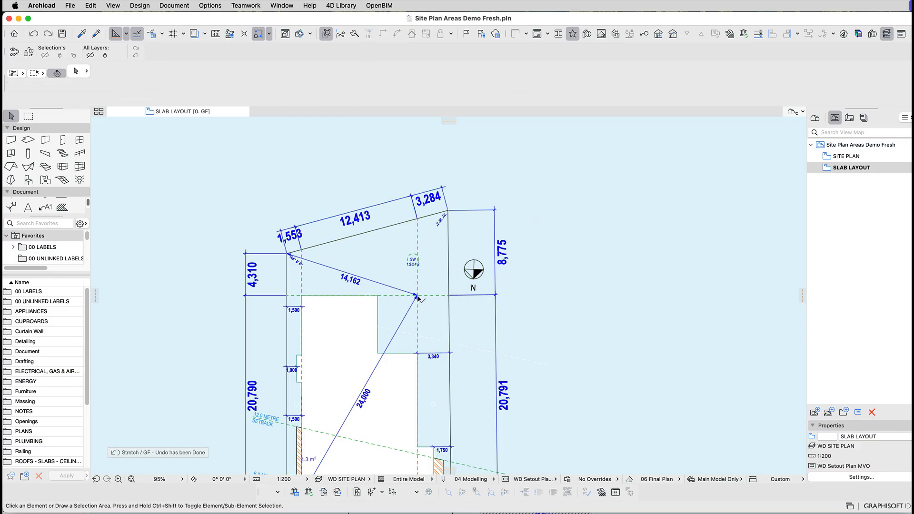
Try to stretch the rear setout corner near the north arrow out beyond the side boundary.
click(417, 296)
click(417, 296)
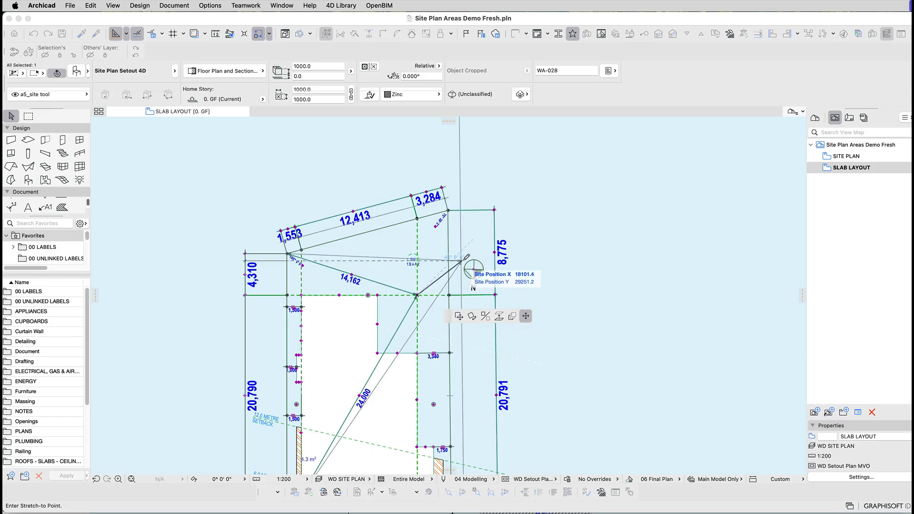
click(558, 293)
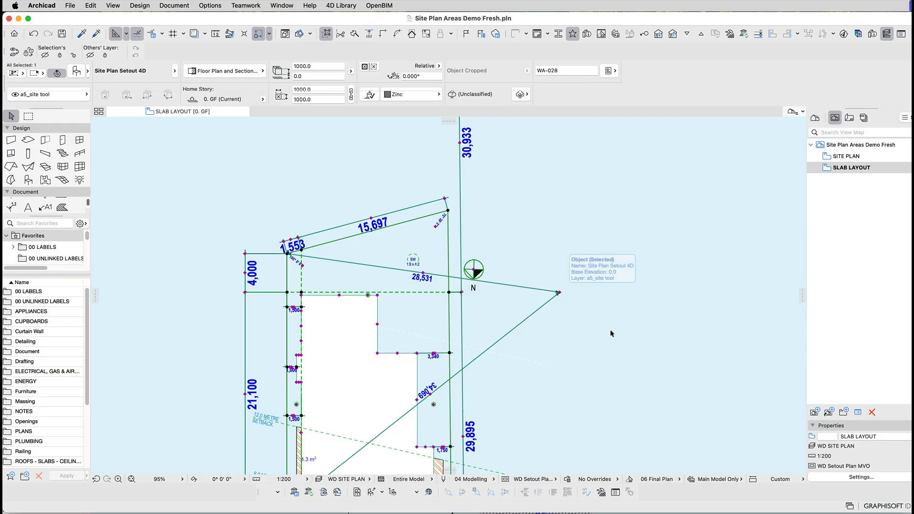
click(616, 341)
Hide the side dimension string near the north arrow by stretching its offset inside the boundary, and clear the selection.
click(461, 292)
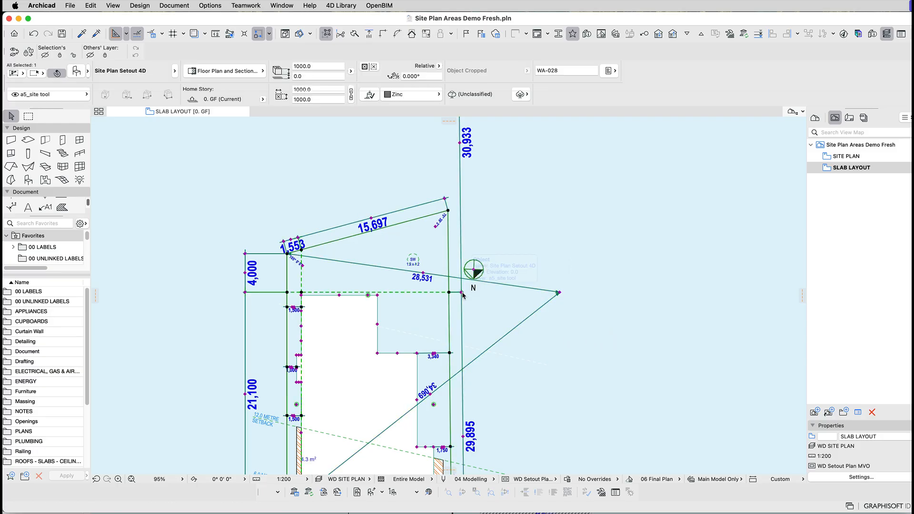
click(461, 292)
click(442, 291)
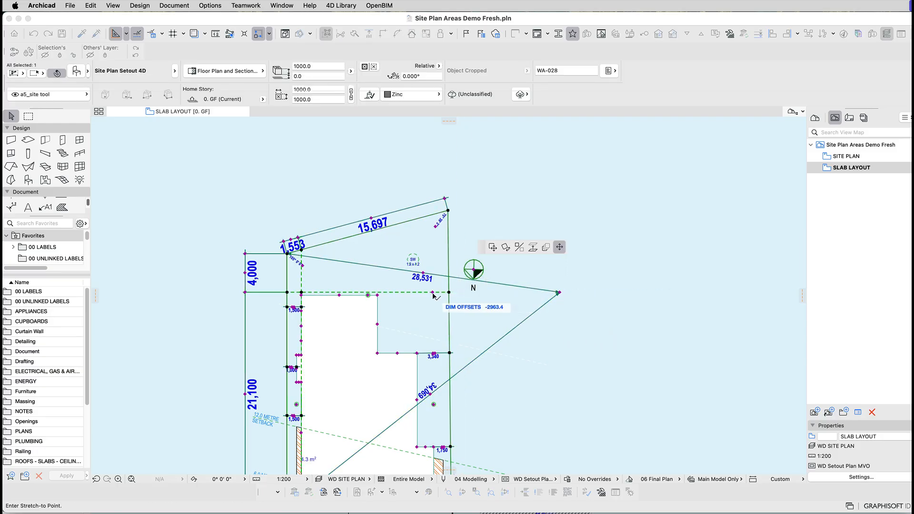
click(646, 402)
middle_drag(646, 399, 591, 375)
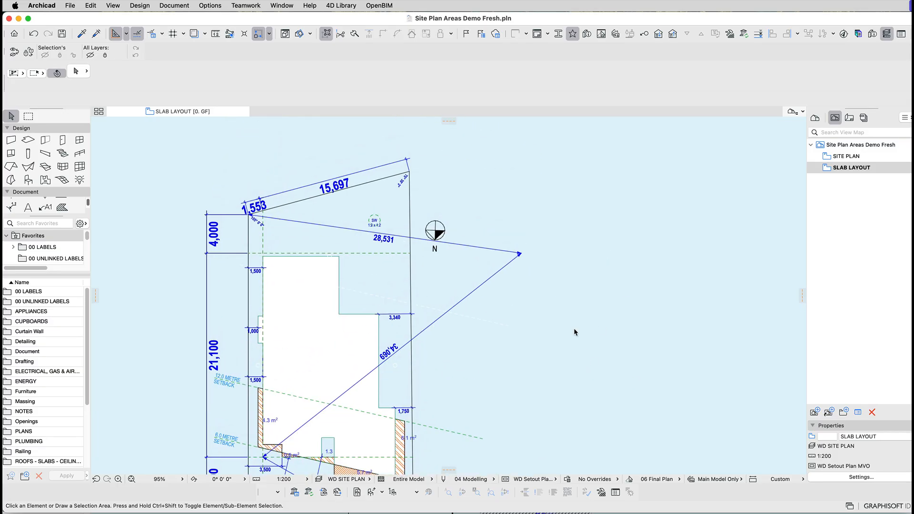
Undo the side dimension string offset and the rear setout corner stretch.
key(super+z)
key(Escape)
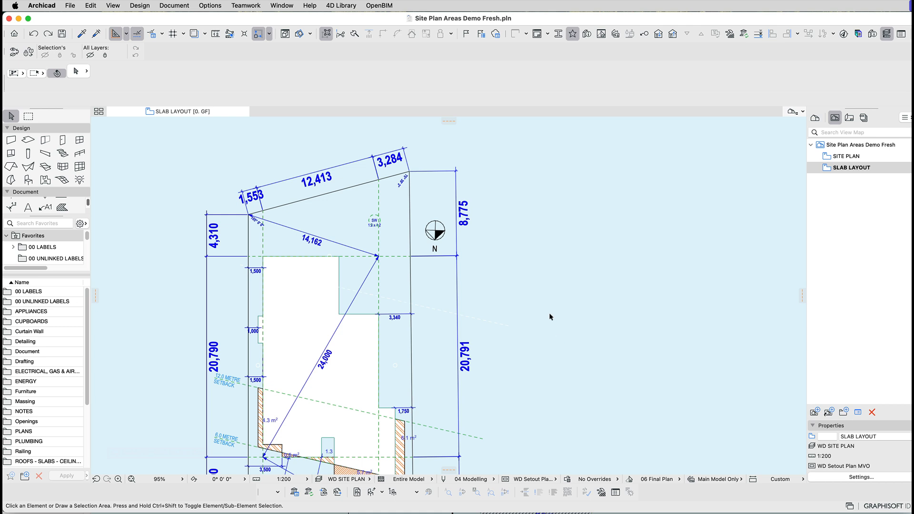
scroll(539, 335, down, 5)
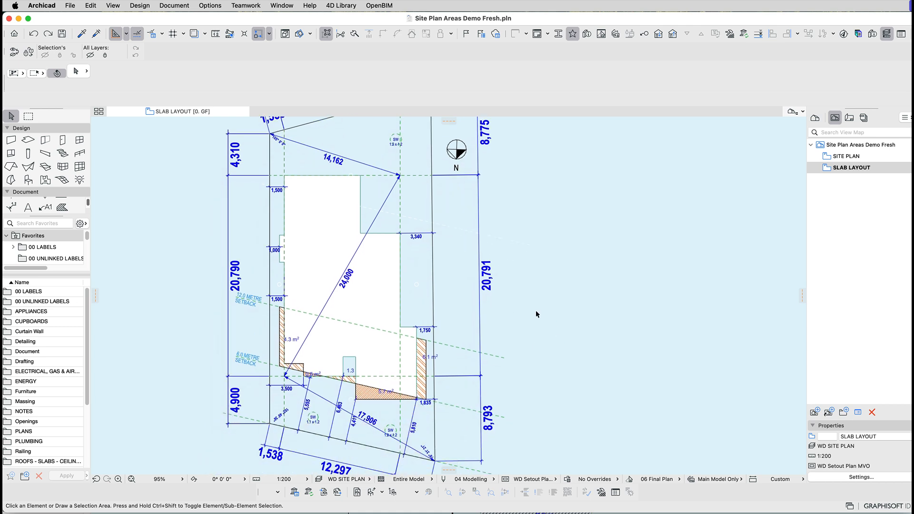